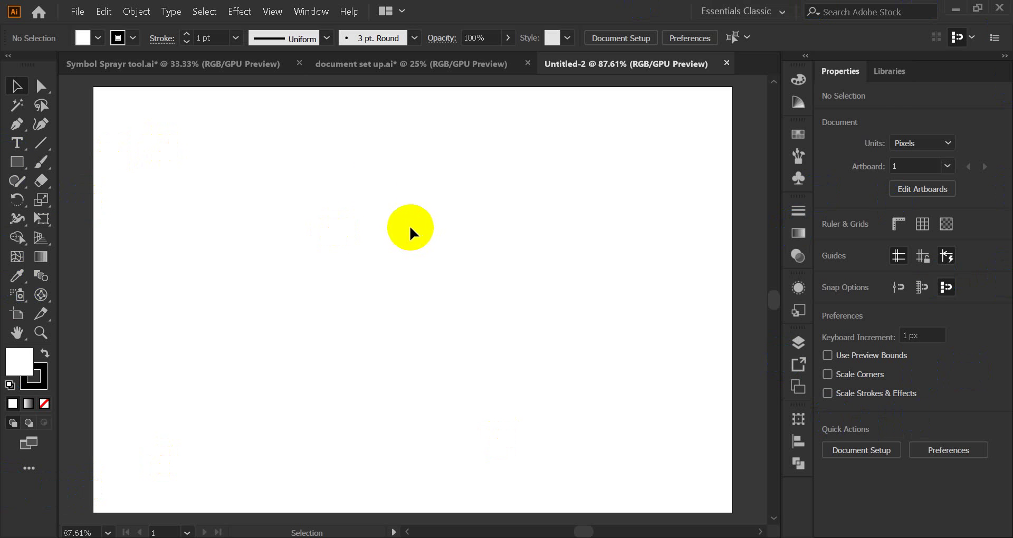
{"action": "left_click", "coordinate": [438, 66]}
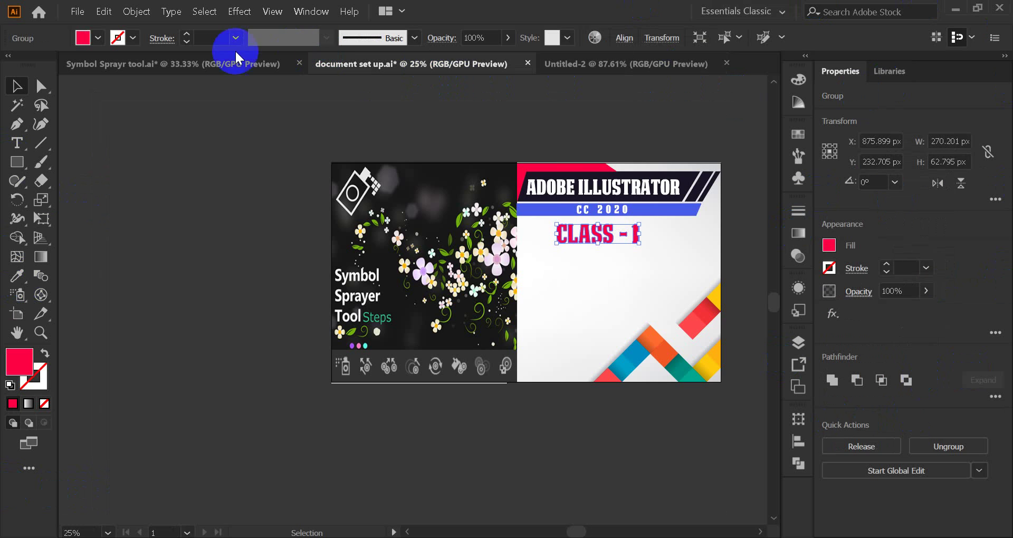
{"action": "left_click", "coordinate": [203, 65]}
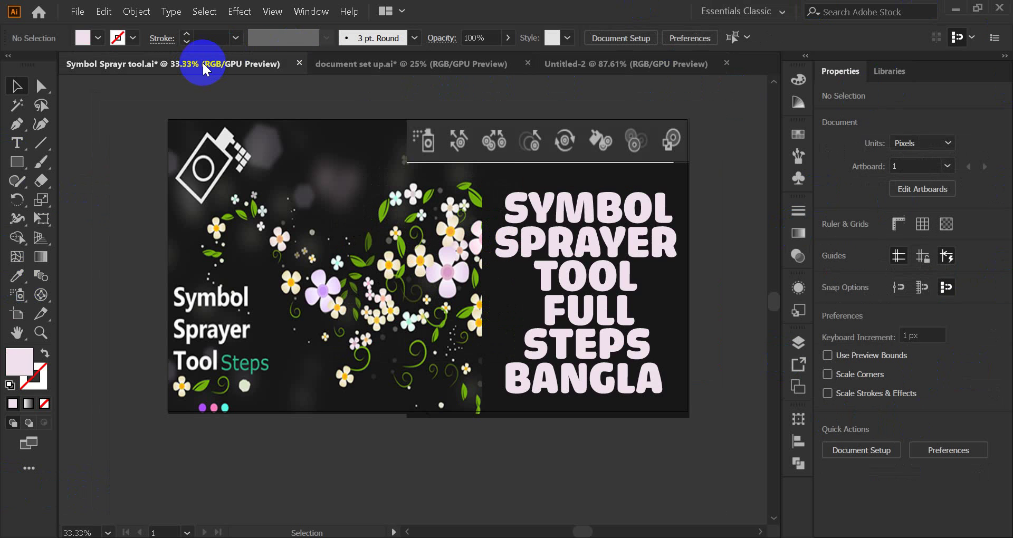
{"action": "left_click", "coordinate": [605, 63]}
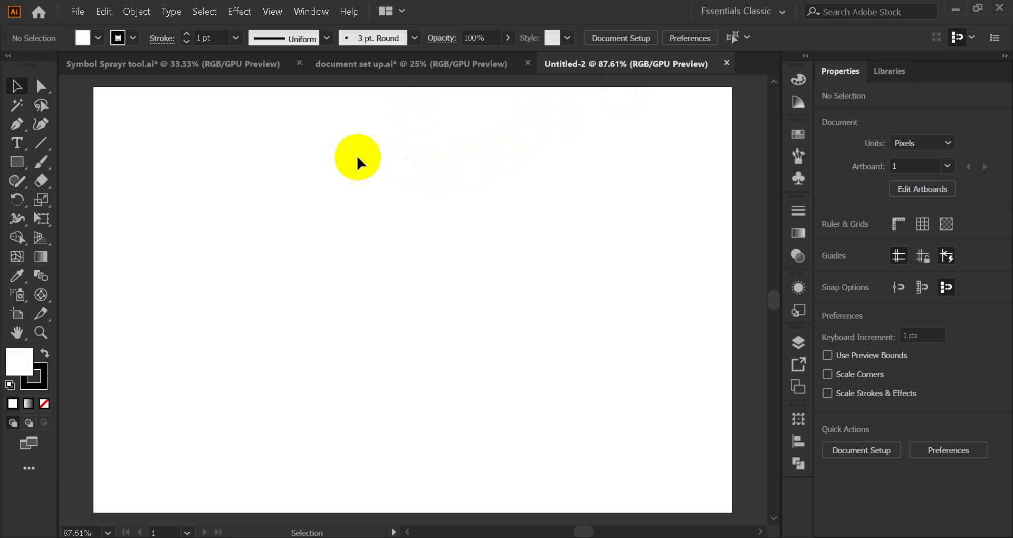
Step: Draw a 121 px square in the upper-left part of the artboard and remove its stroke
{"action": "left_click", "coordinate": [18, 162]}
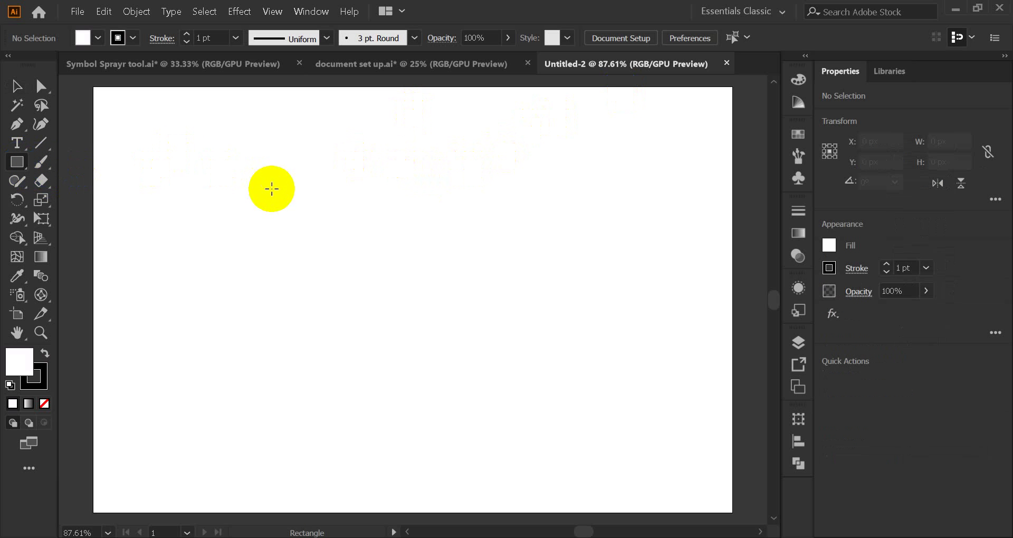
{"action": "left_click_drag", "start_coordinate": [187, 148], "coordinate": [317, 276]}
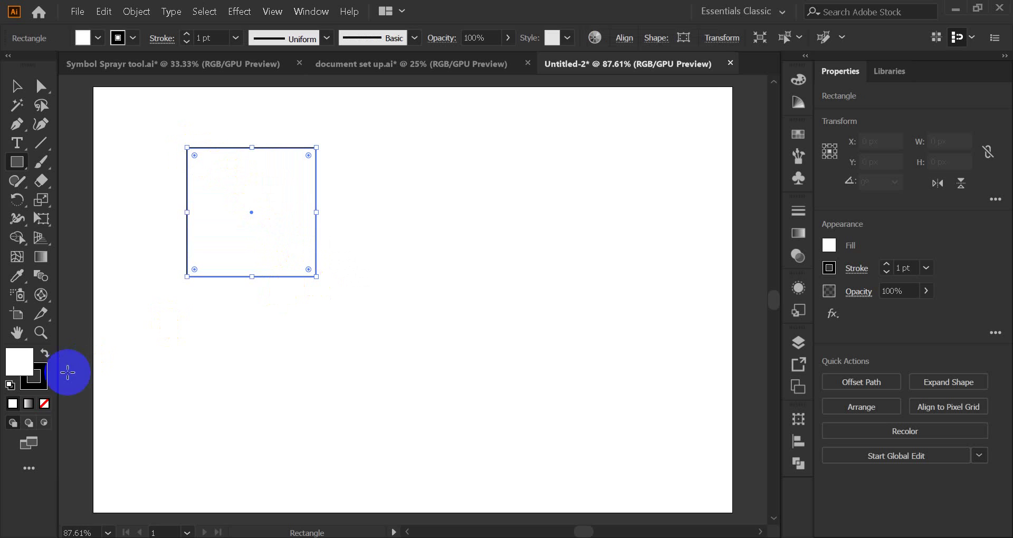
{"action": "left_click", "coordinate": [41, 385]}
{"action": "left_click", "coordinate": [45, 404]}
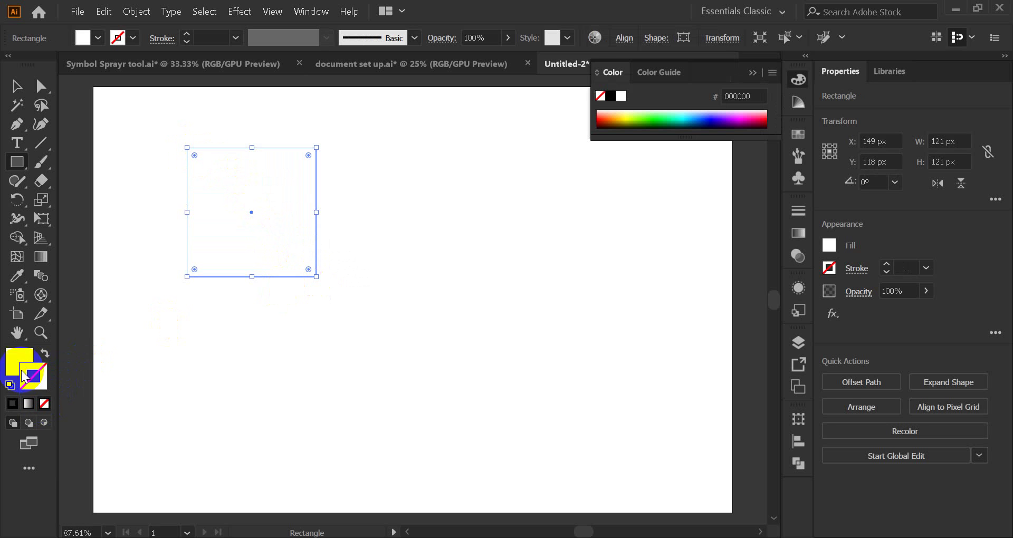
Step: Fill the new square with the black swatch
{"action": "left_click", "coordinate": [24, 376]}
{"action": "left_click", "coordinate": [810, 136]}
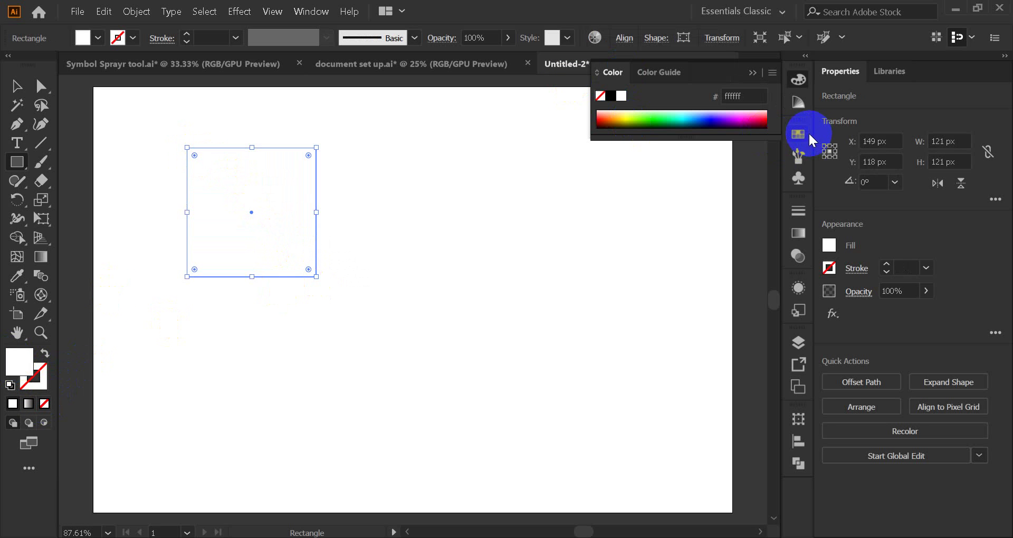
{"action": "left_click", "coordinate": [798, 135]}
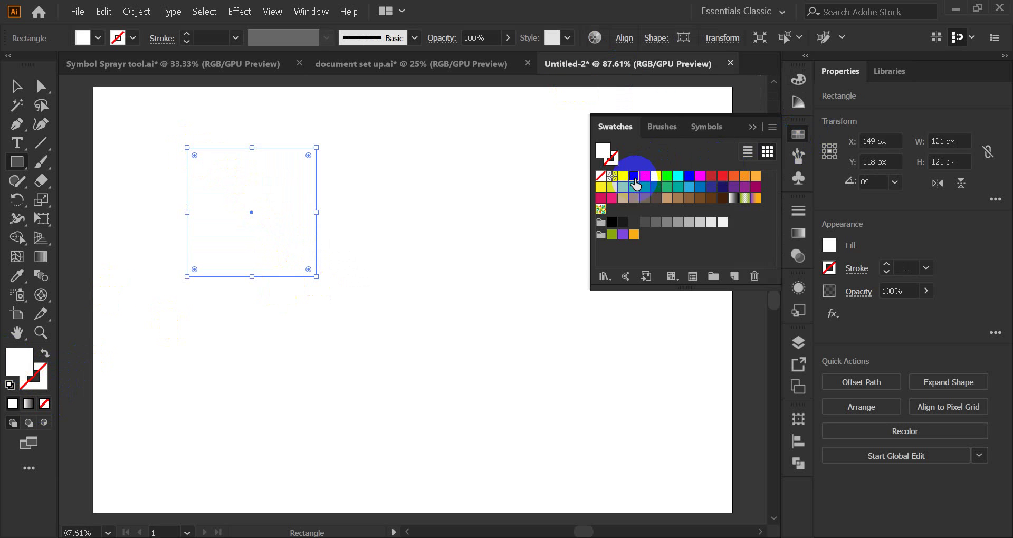
{"action": "left_click", "coordinate": [634, 176]}
{"action": "left_click", "coordinate": [753, 127]}
Step: Duplicate the black square to its right with a small gap, and repeat the copy to make a row of three squares
{"action": "left_click", "coordinate": [17, 87]}
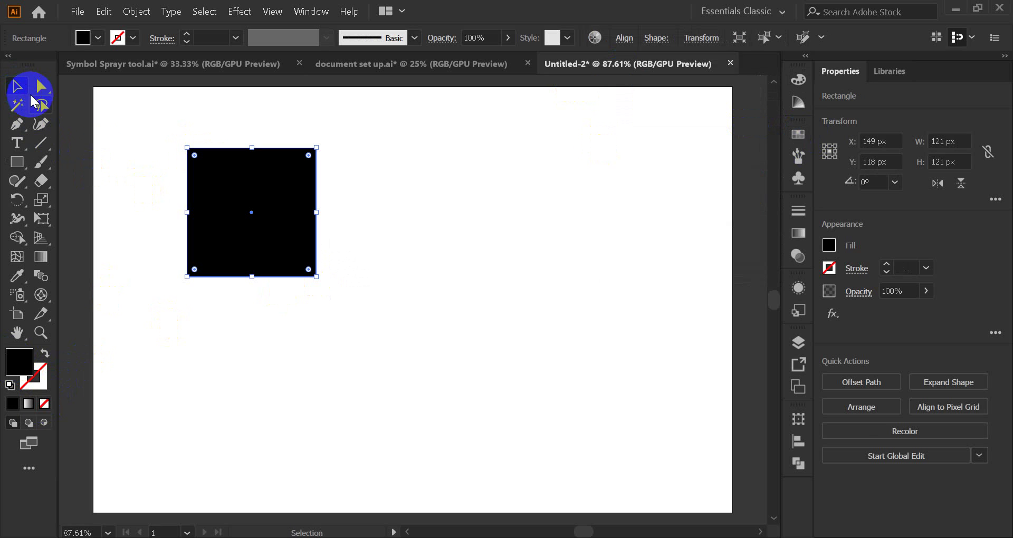
{"action": "left_click", "coordinate": [104, 156]}
{"action": "left_click", "coordinate": [206, 214]}
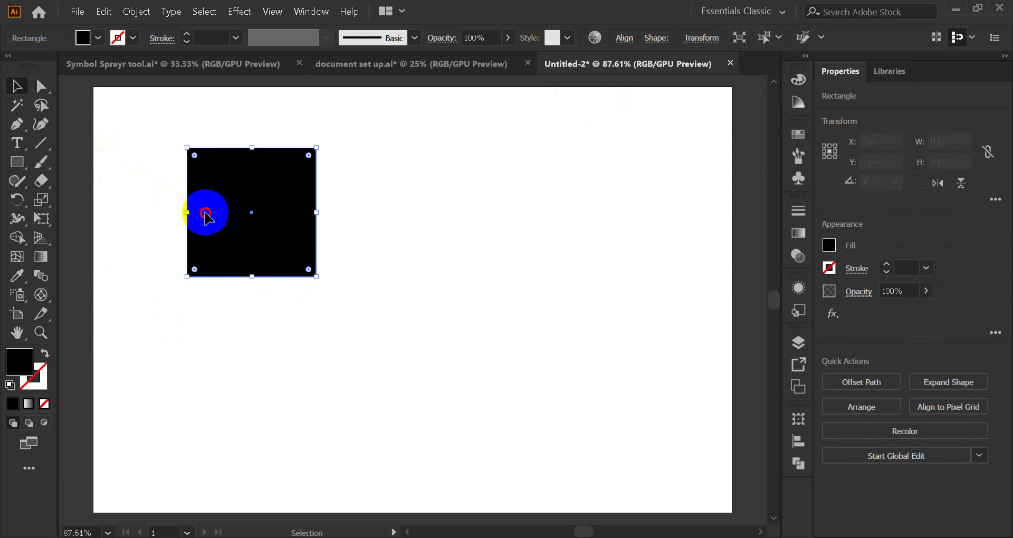
{"action": "left_click_drag", "start_coordinate": [206, 215], "coordinate": [368, 214]}
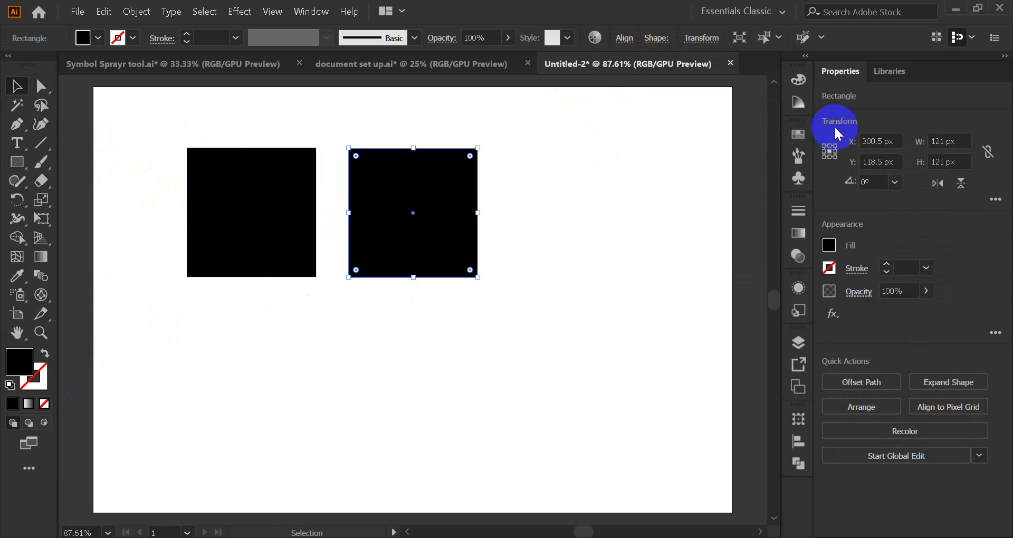
{"action": "key", "text": "ctrl+d"}
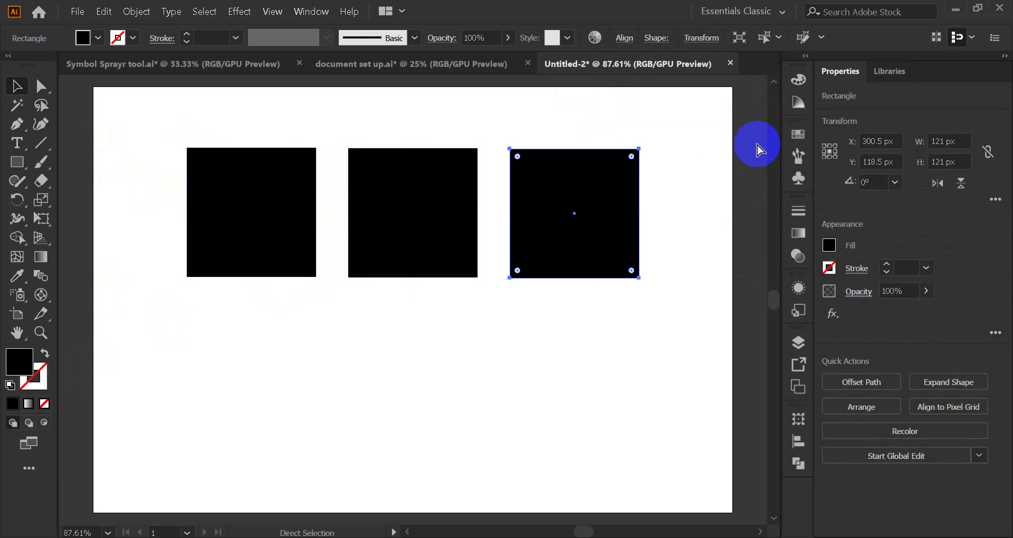
Step: Fill the middle square of the row with the red swatch
{"action": "left_click", "coordinate": [422, 219]}
{"action": "left_click", "coordinate": [799, 134]}
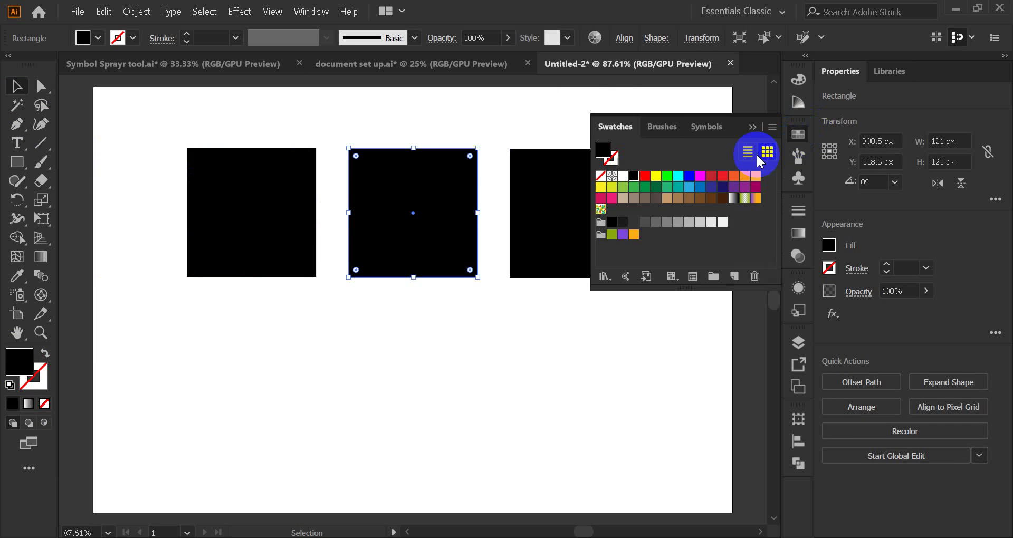
{"action": "left_click", "coordinate": [646, 178]}
Step: Fill the third square of the row with the blue swatch
{"action": "left_click", "coordinate": [587, 199]}
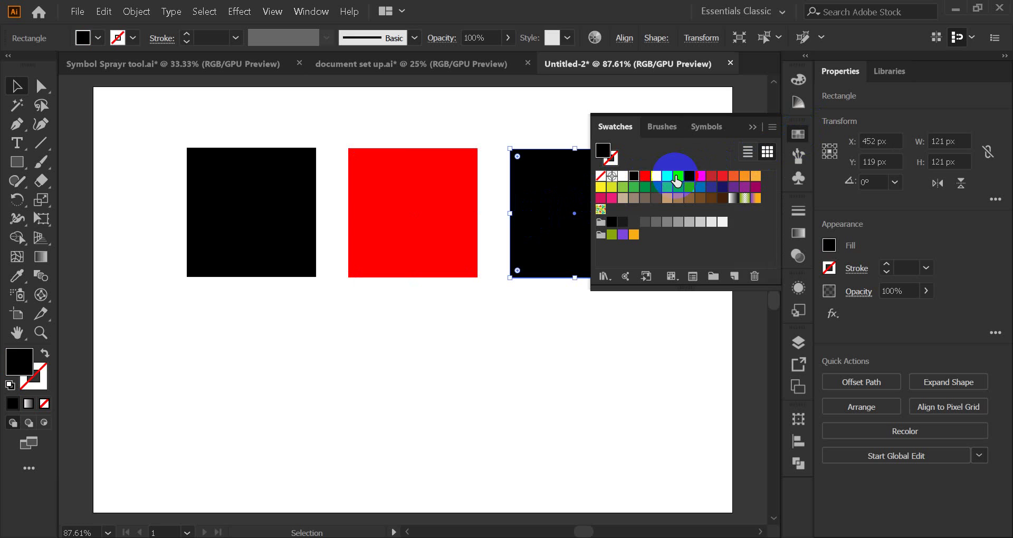
{"action": "left_click", "coordinate": [679, 178]}
{"action": "left_click", "coordinate": [689, 177]}
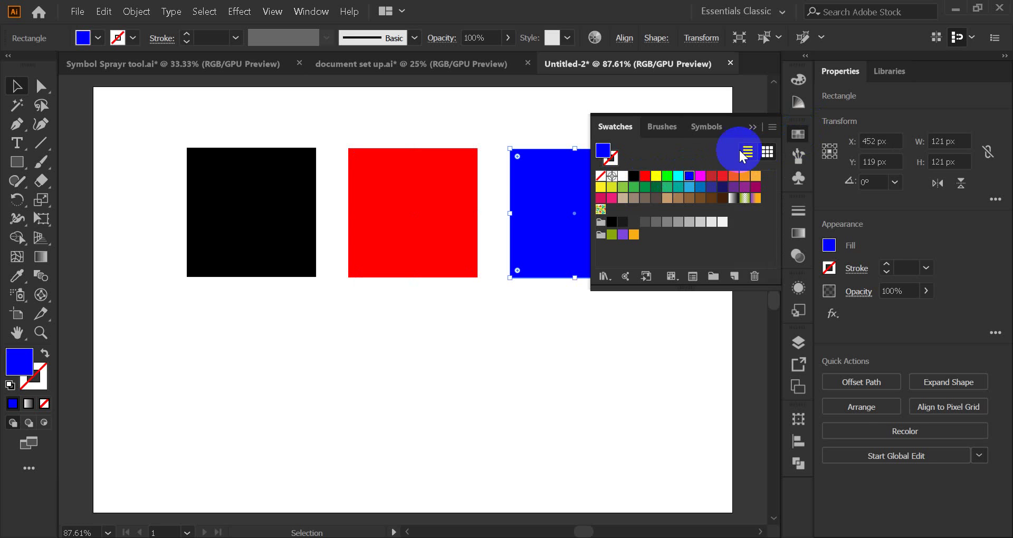
{"action": "left_click", "coordinate": [756, 127]}
{"action": "left_click", "coordinate": [678, 148]}
Step: Duplicate the row of three squares below the original, leaving a gap equal to the one between columns
{"action": "left_click_drag", "start_coordinate": [154, 141], "coordinate": [599, 285]}
{"action": "left_click_drag", "start_coordinate": [423, 256], "coordinate": [419, 419]}
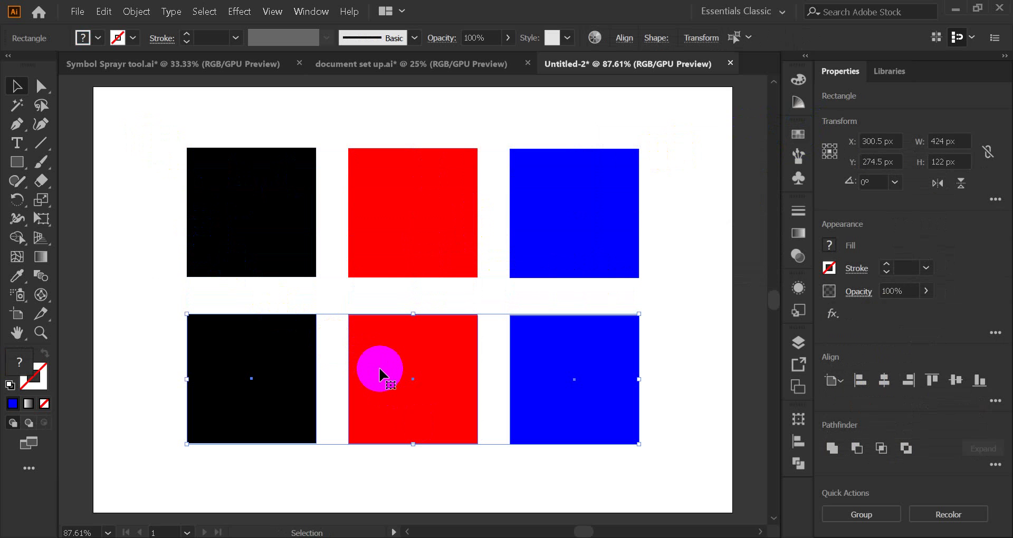
{"action": "left_click_drag", "start_coordinate": [380, 368], "coordinate": [381, 362]}
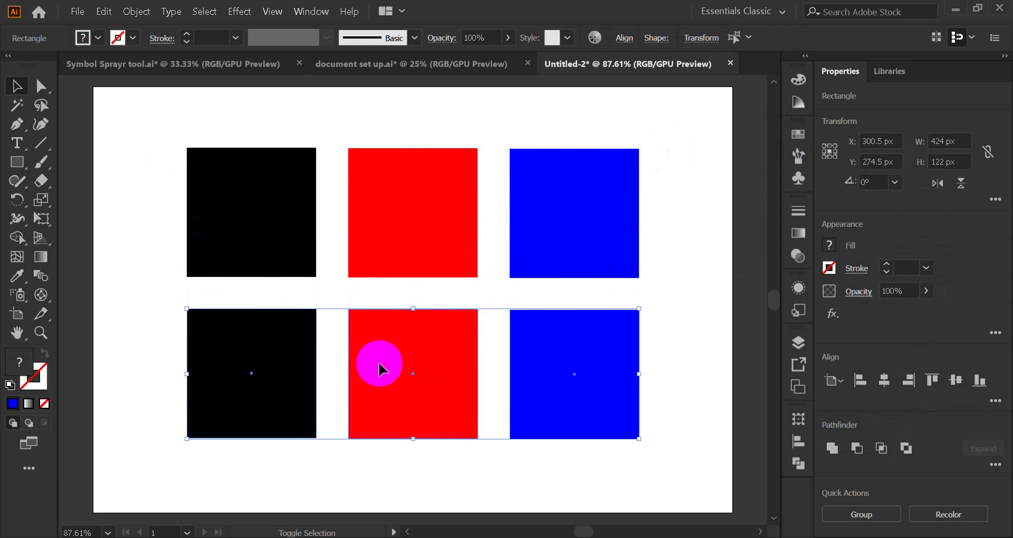
{"action": "left_click", "coordinate": [159, 238]}
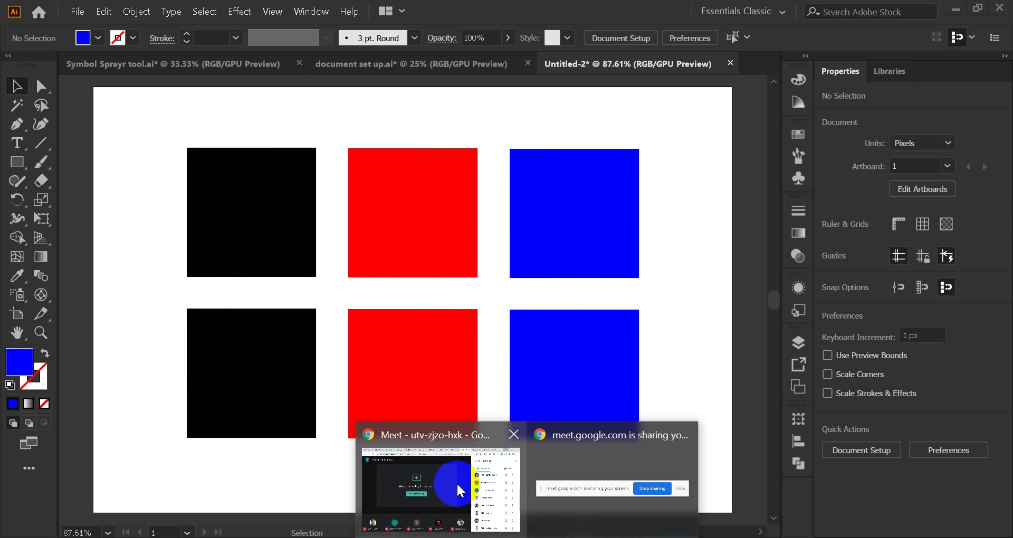
{"action": "left_click", "coordinate": [457, 482]}
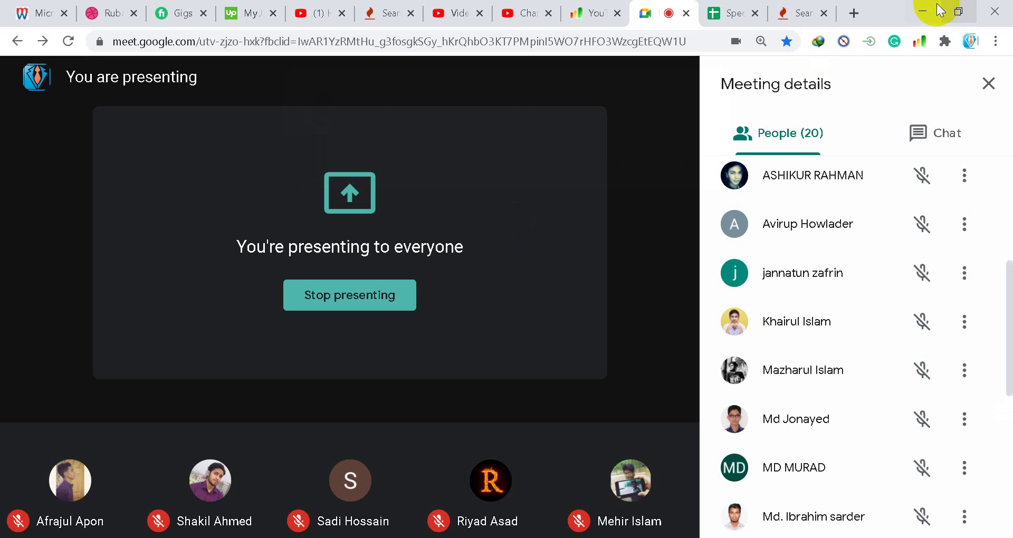
{"action": "left_click", "coordinate": [923, 12]}
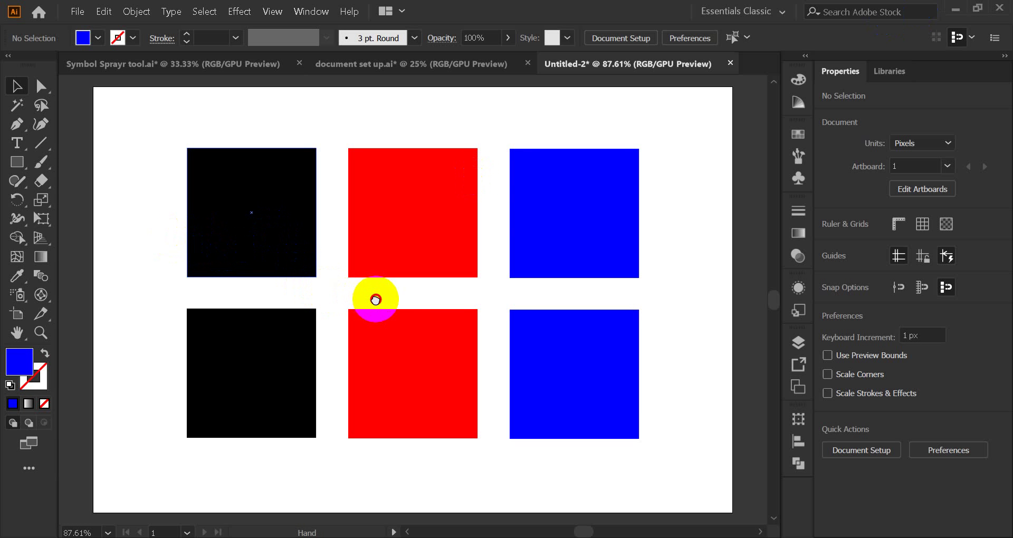
{"action": "mouse_move", "coordinate": [372, 300]}
{"action": "left_mouse_down"}
{"action": "mouse_move", "coordinate": [383, 303]}
{"action": "mouse_move", "coordinate": [373, 301]}
{"action": "left_mouse_up"}
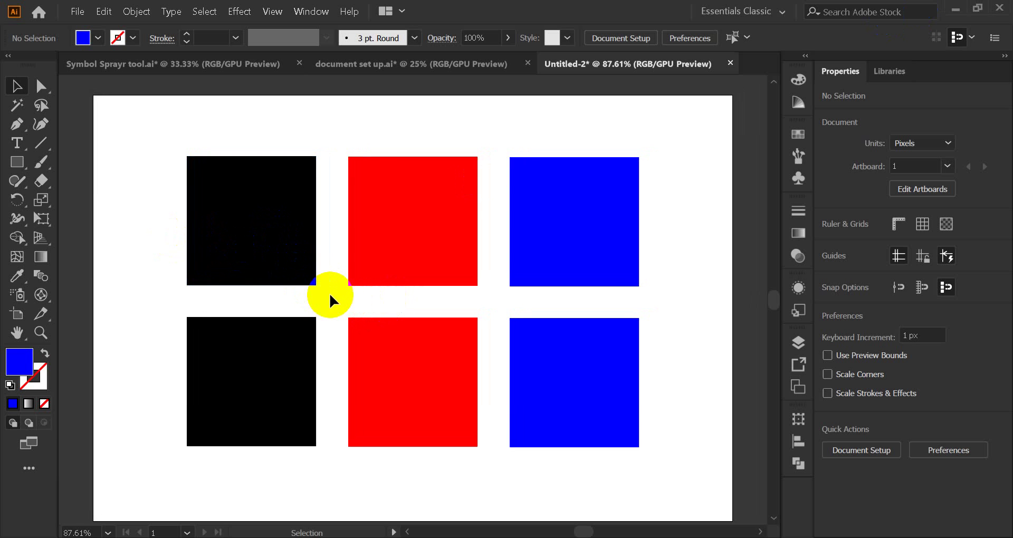
{"action": "left_click", "coordinate": [17, 162]}
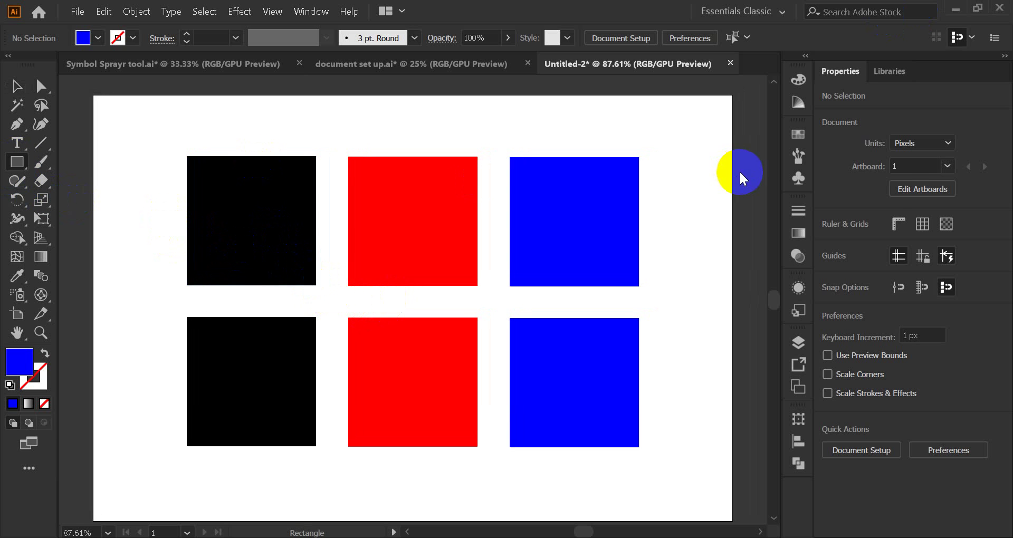
{"action": "mouse_move", "coordinate": [663, 128]}
{"action": "left_mouse_down"}
{"action": "mouse_move", "coordinate": [679, 133]}
{"action": "mouse_move", "coordinate": [728, 275]}
{"action": "left_mouse_up"}
{"action": "key", "text": "Delete"}
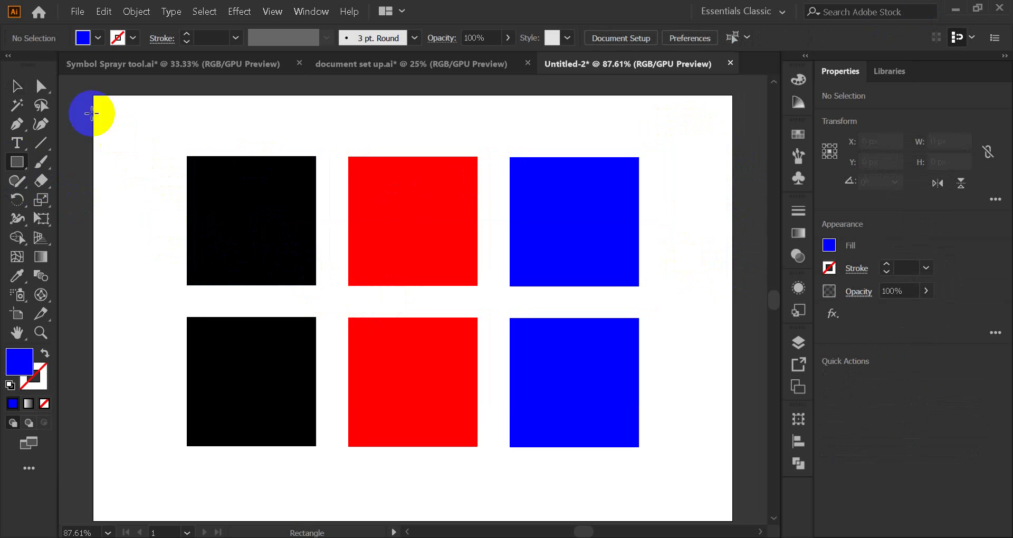
{"action": "left_click", "coordinate": [22, 89]}
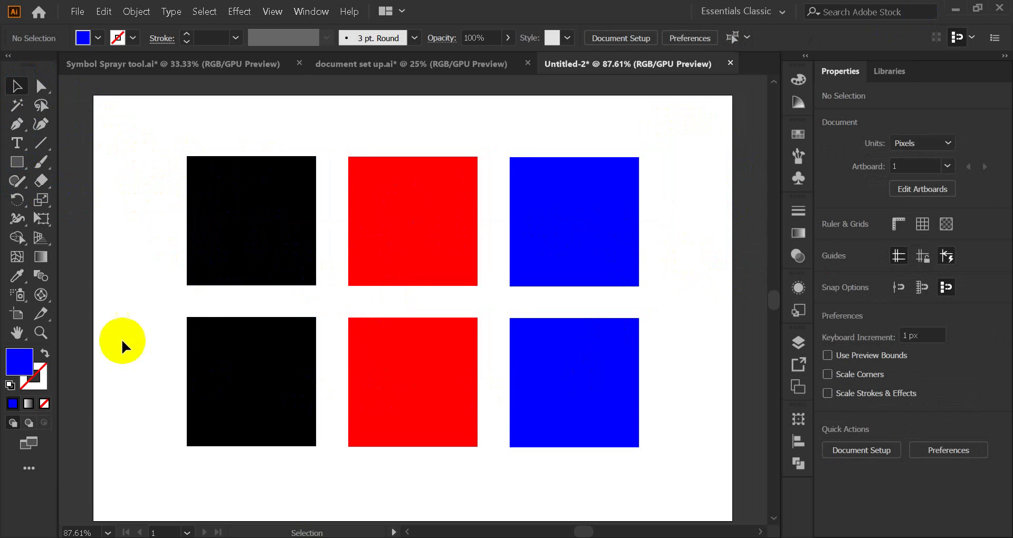
Step: Recolor the blue square in the lower row with the yellow swatch
{"action": "left_click", "coordinate": [17, 87]}
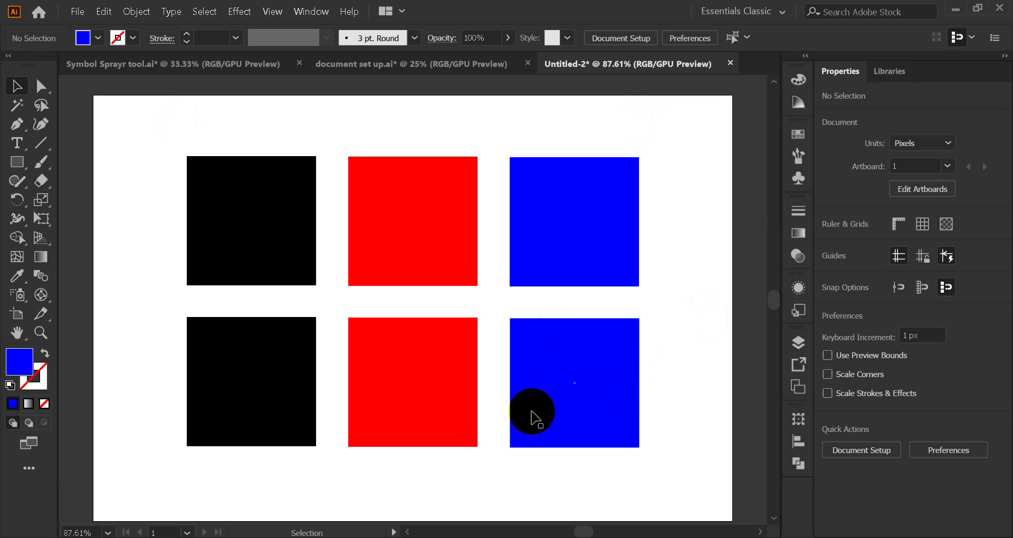
{"action": "left_click", "coordinate": [551, 390]}
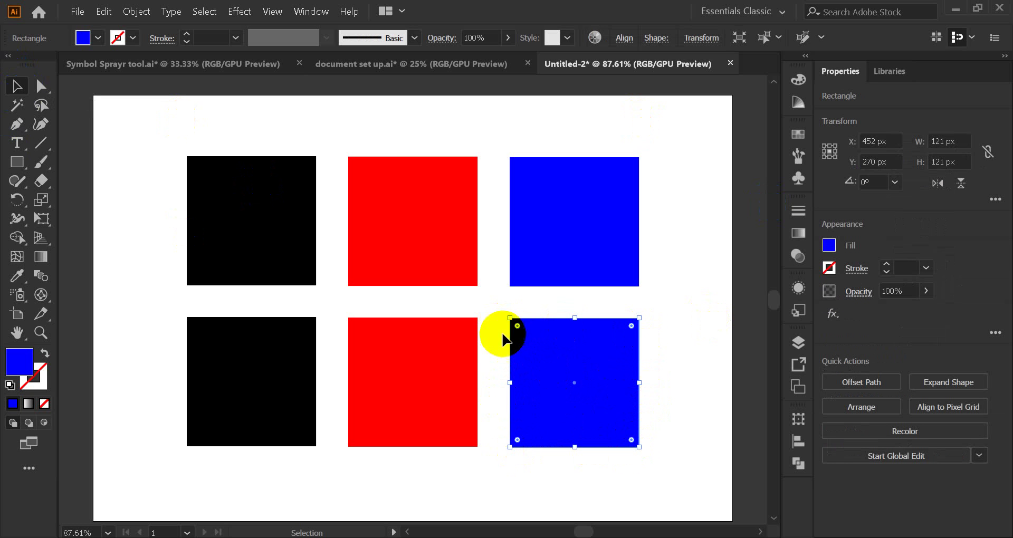
{"action": "left_click", "coordinate": [568, 395]}
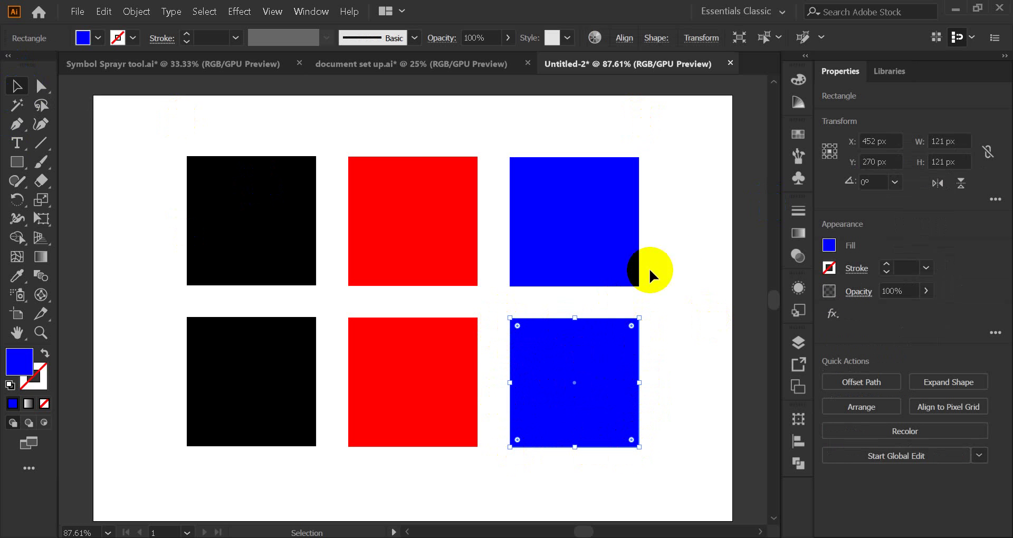
{"action": "left_click", "coordinate": [798, 134]}
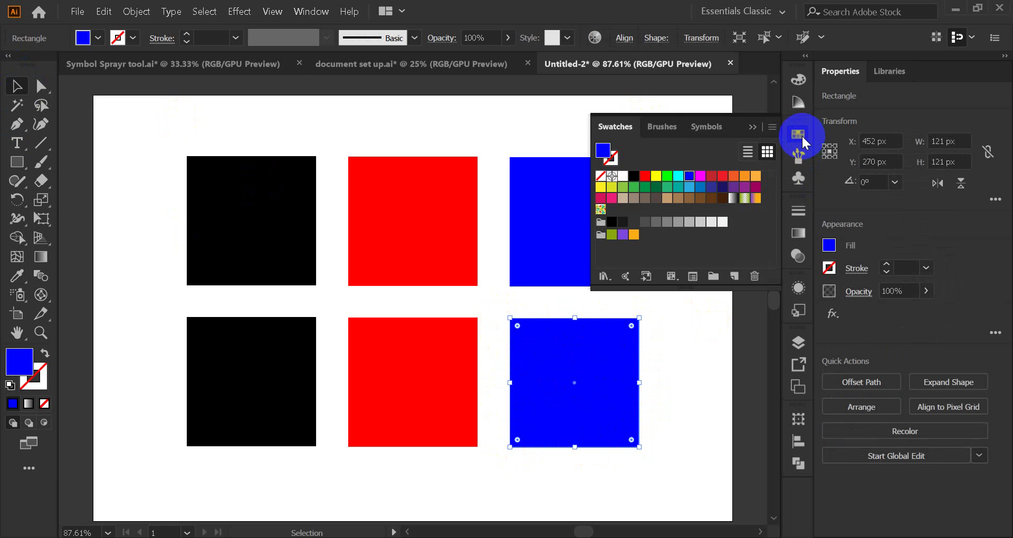
{"action": "left_click", "coordinate": [656, 177]}
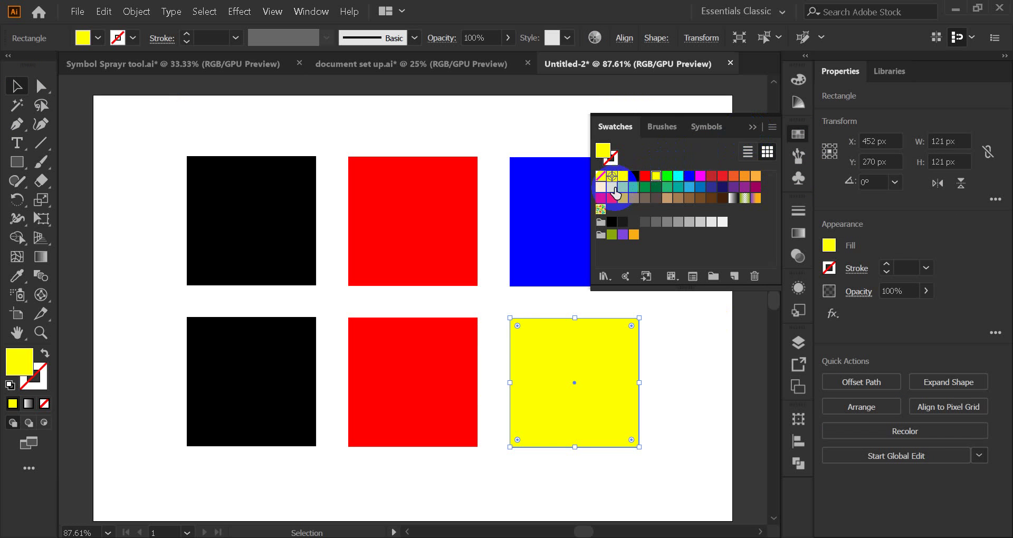
{"action": "left_click", "coordinate": [751, 128]}
{"action": "left_click", "coordinate": [676, 211]}
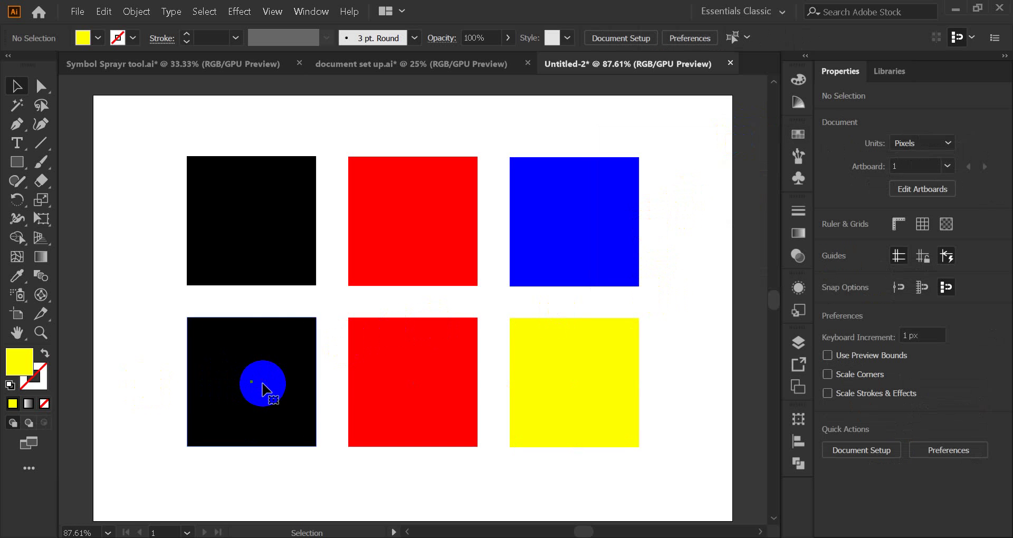
Step: Recolor the black square in the lower row with the dark magenta swatch
{"action": "left_click", "coordinate": [267, 391]}
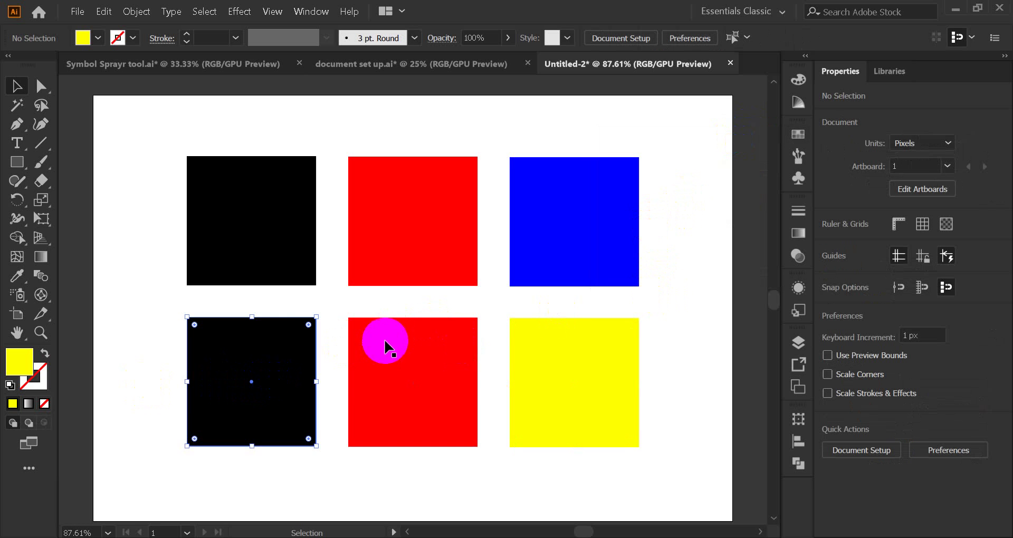
{"action": "left_click", "coordinate": [796, 140]}
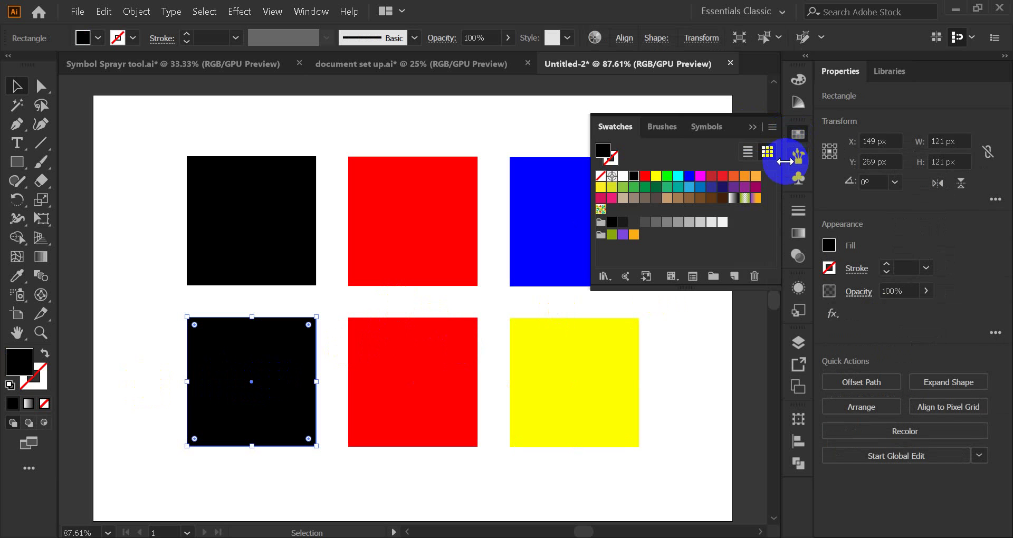
{"action": "left_click", "coordinate": [756, 186]}
{"action": "left_click", "coordinate": [753, 127]}
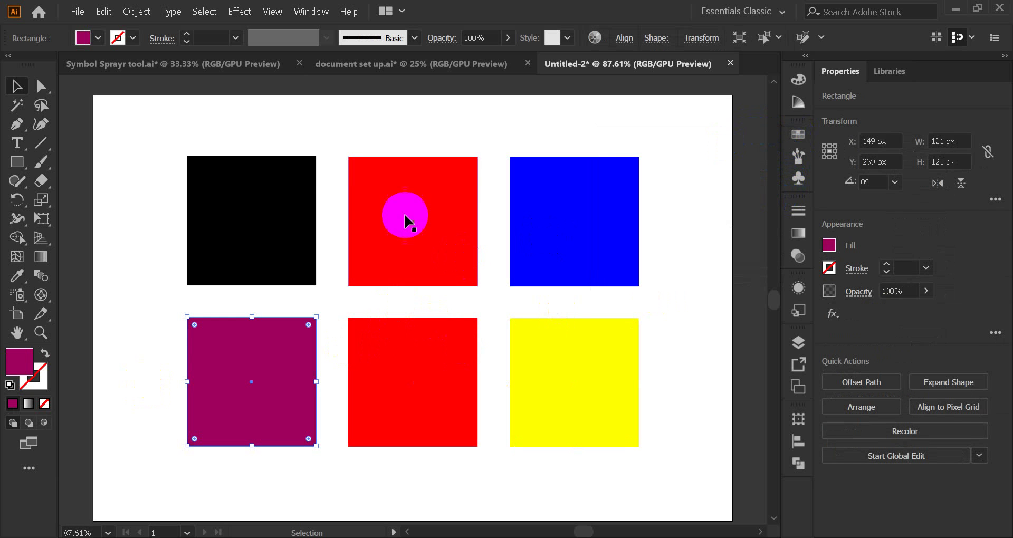
{"action": "left_click", "coordinate": [324, 132]}
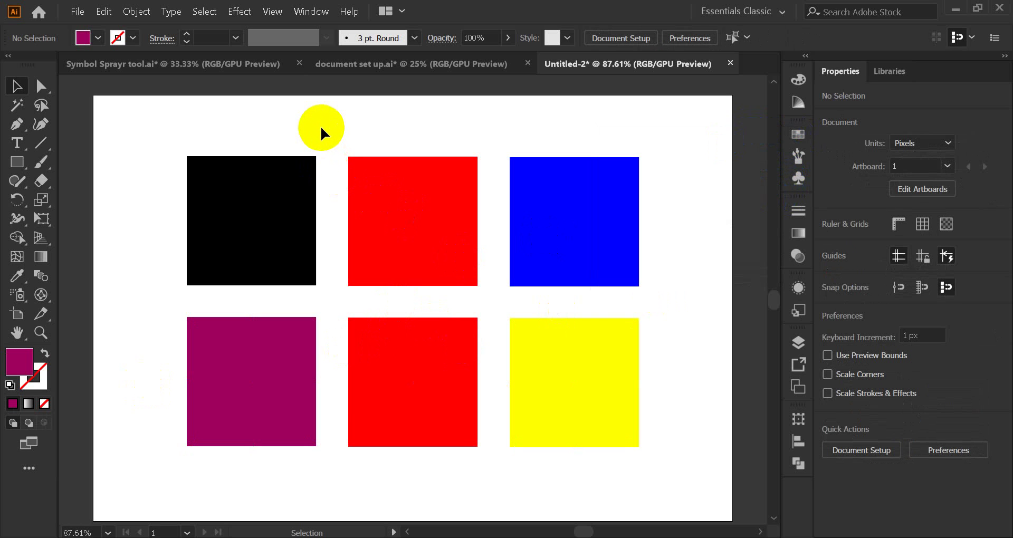
Step: Delete the blue square in the upper row and restore it with Undo
{"action": "left_click", "coordinate": [584, 246]}
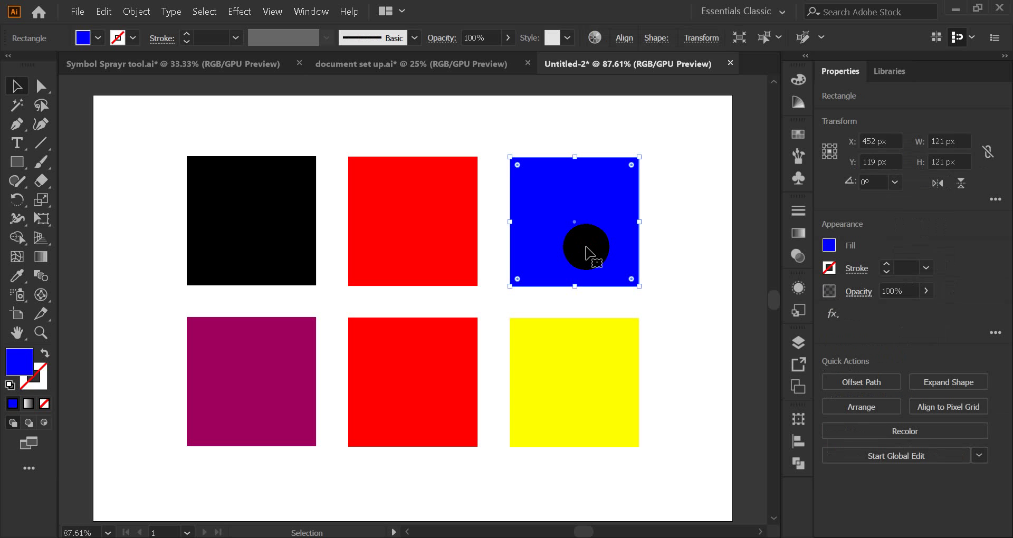
{"action": "left_click", "coordinate": [677, 206]}
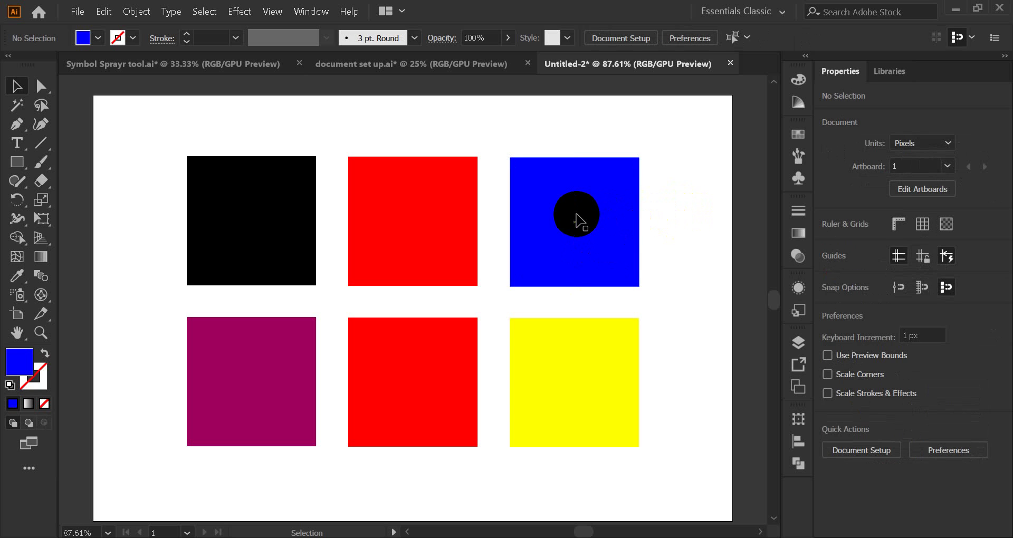
{"action": "left_click", "coordinate": [576, 215]}
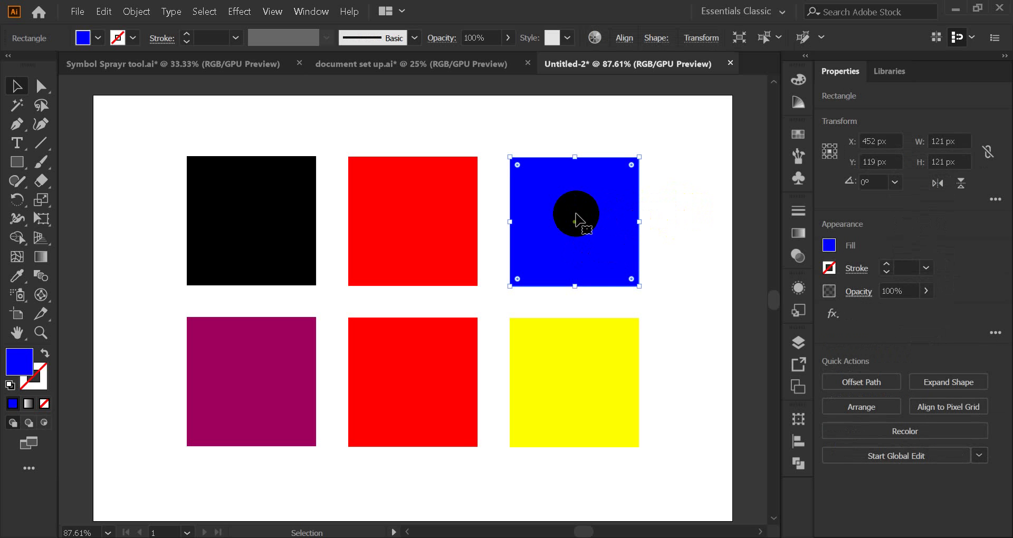
{"action": "key", "text": "Delete"}
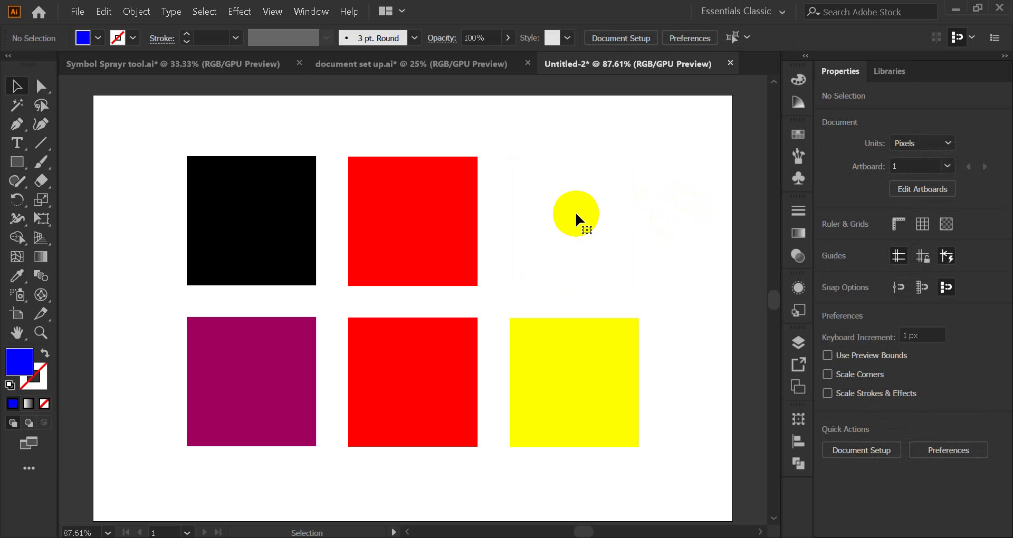
{"action": "key", "text": "ctrl+z"}
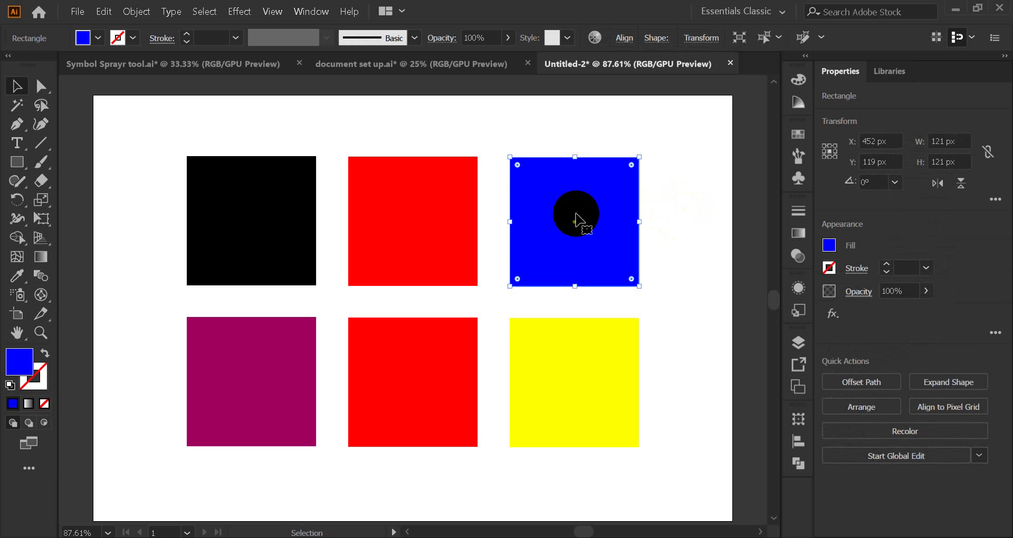
Step: Delete the blue square again and, after checking the Google Meet call, undo the deletion and clear the selection
{"action": "key", "text": "Delete"}
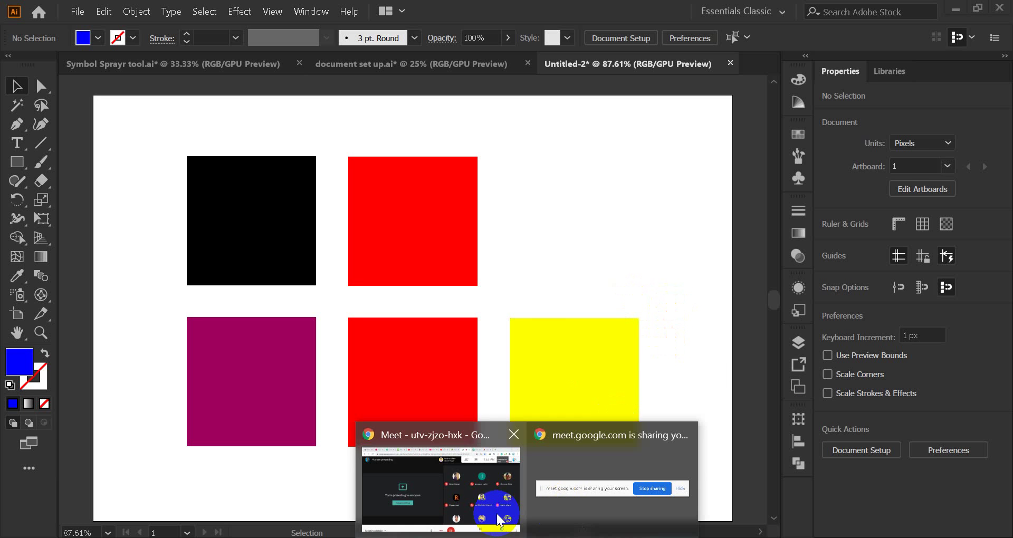
{"action": "left_click", "coordinate": [496, 506]}
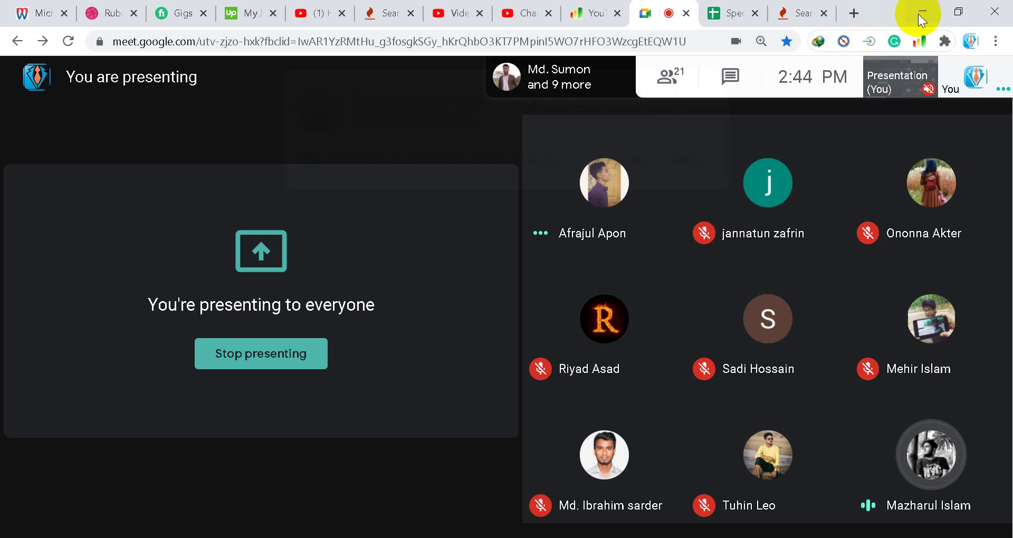
{"action": "left_click", "coordinate": [924, 10]}
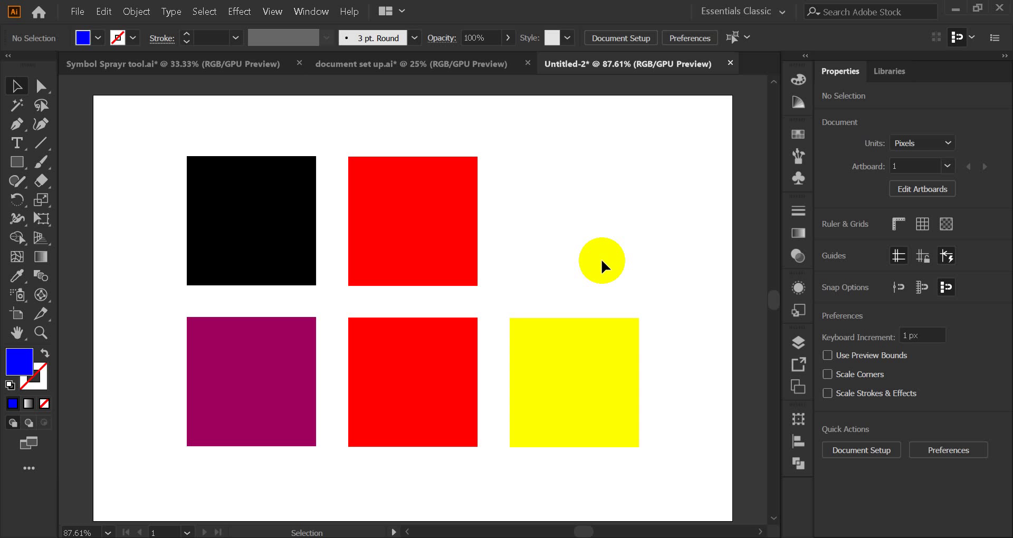
{"action": "key", "text": "ctrl+z"}
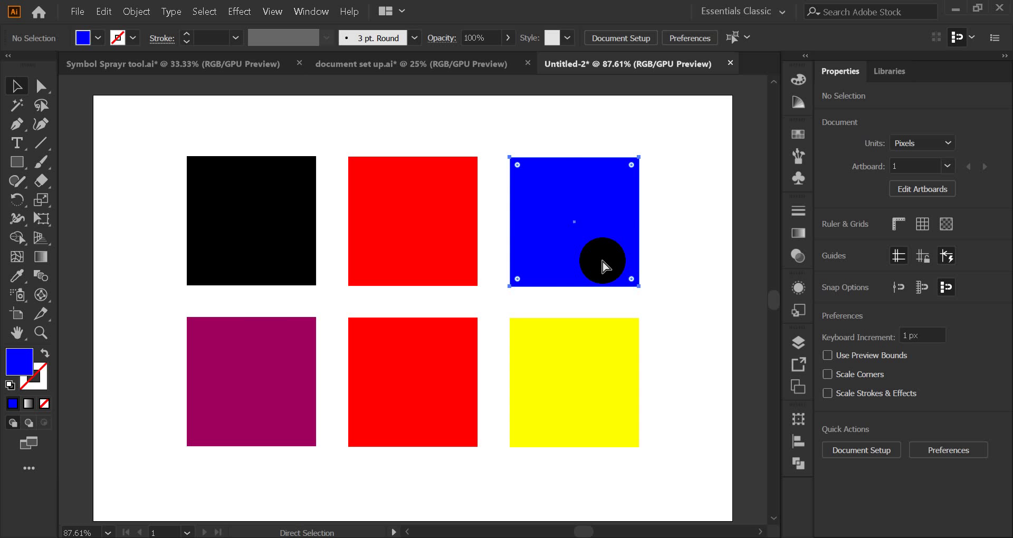
{"action": "left_click", "coordinate": [667, 251]}
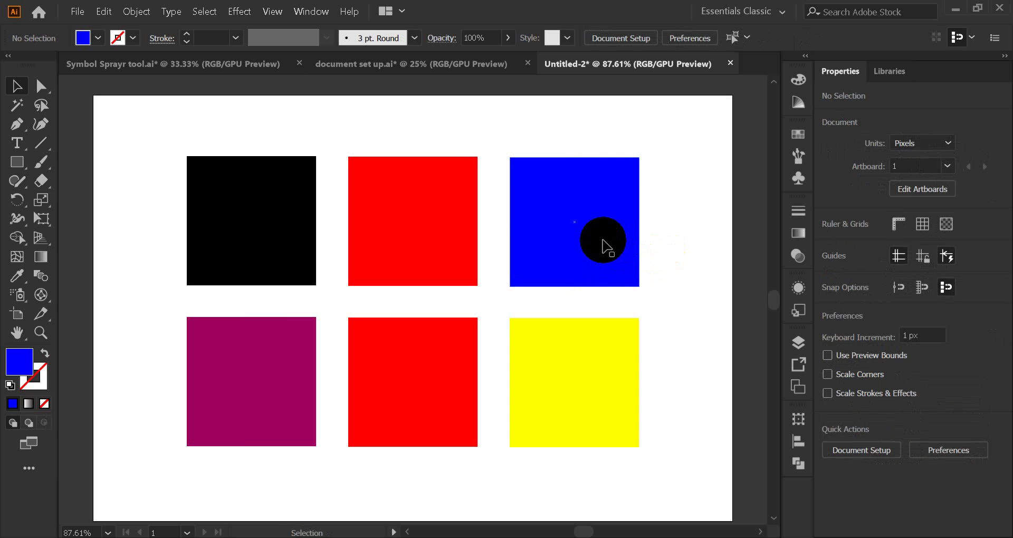
{"action": "left_click", "coordinate": [679, 249]}
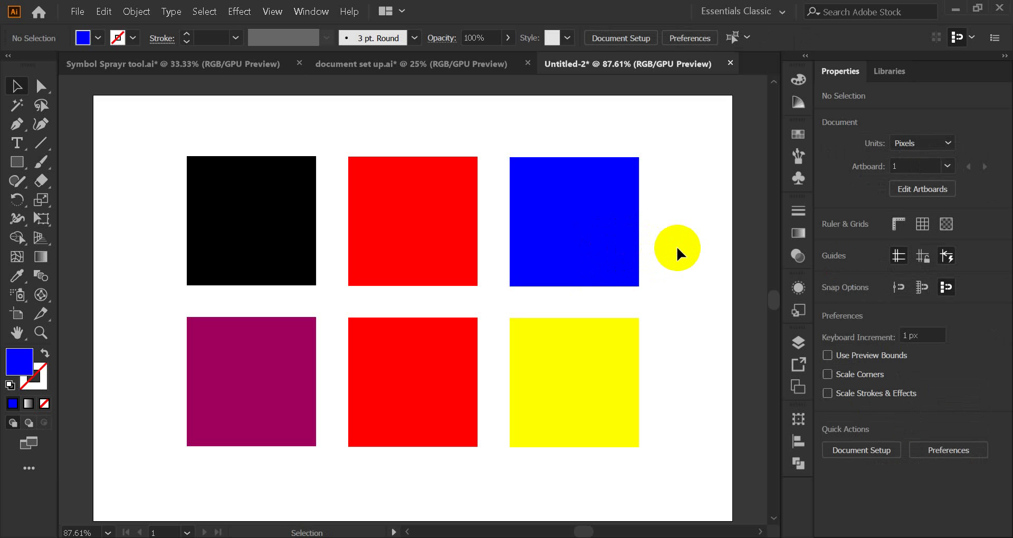
Step: Switch back and forth between the blue square's deleted and restored states with Undo and Redo
{"action": "key", "text": "ctrl"}
{"action": "key", "text": "alt"}
{"action": "key", "text": "ctrl+z"}
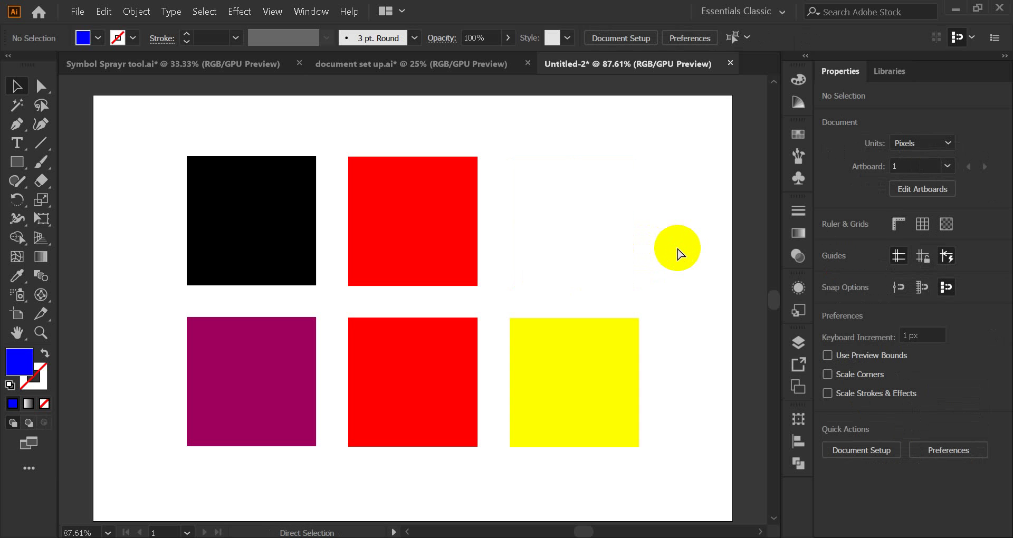
{"action": "key", "text": "ctrl+shift+z"}
{"action": "key", "text": "ctrl+z"}
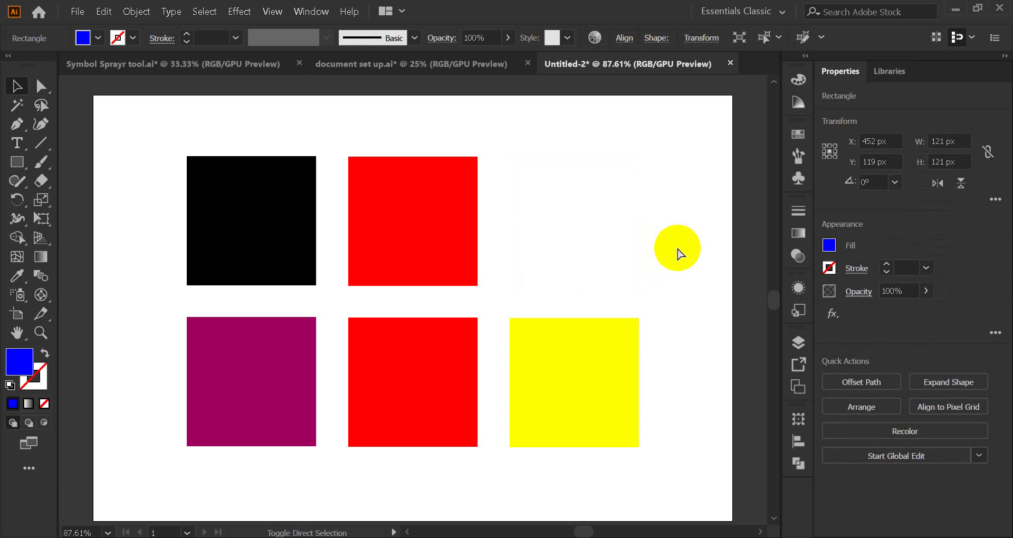
{"action": "key", "text": "ctrl+shift+z"}
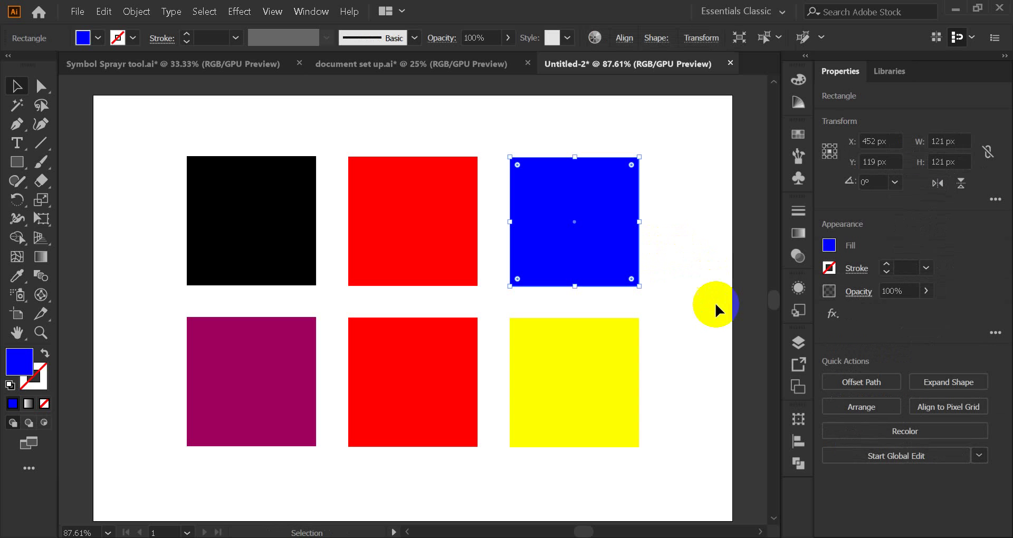
Step: Look at the Google Meet call window and return to the Illustrator document
{"action": "mouse_move", "coordinate": [516, 527]}
{"action": "left_click", "coordinate": [495, 429]}
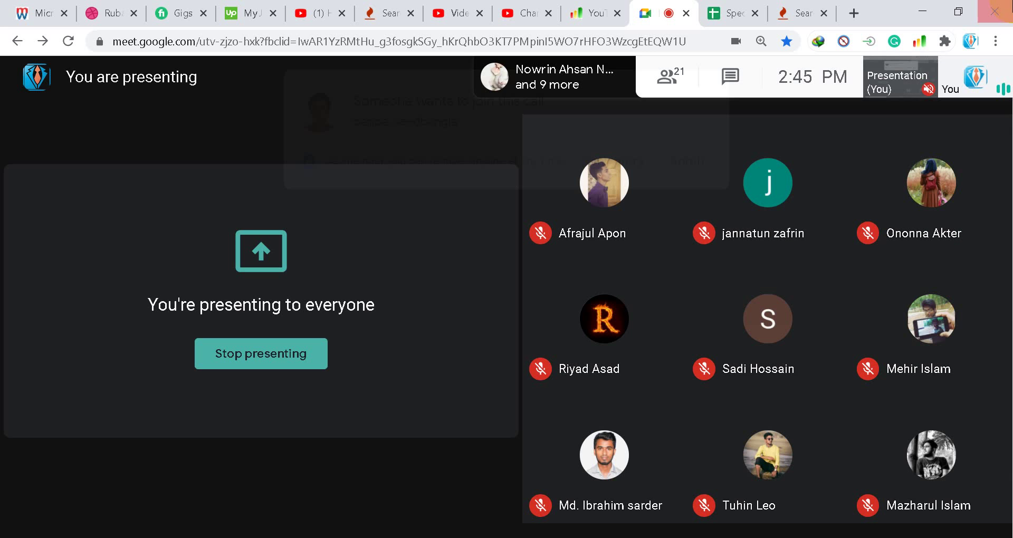
{"action": "left_click", "coordinate": [923, 12]}
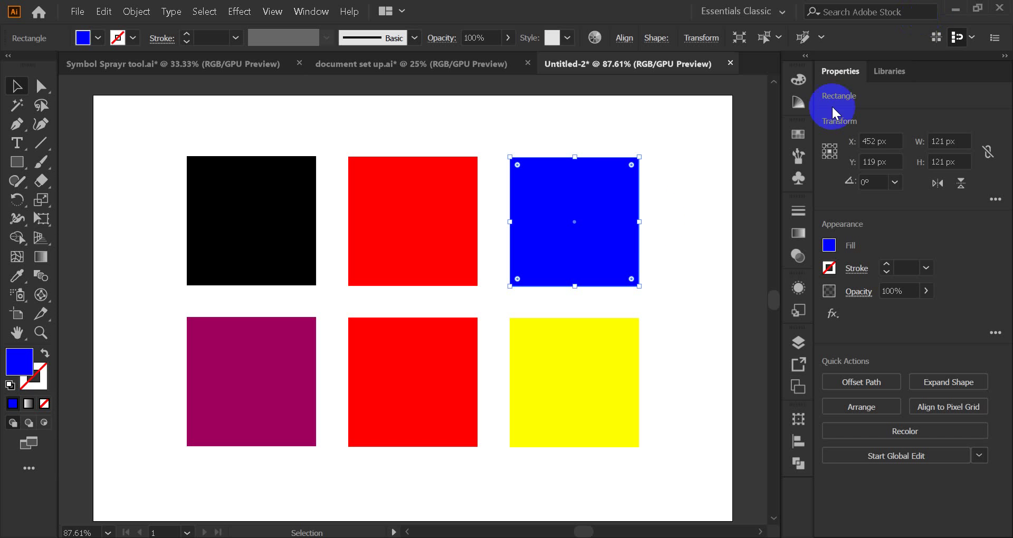
Step: Deselect the blue square and demonstrate one more Undo and Redo on it
{"action": "left_click", "coordinate": [675, 214]}
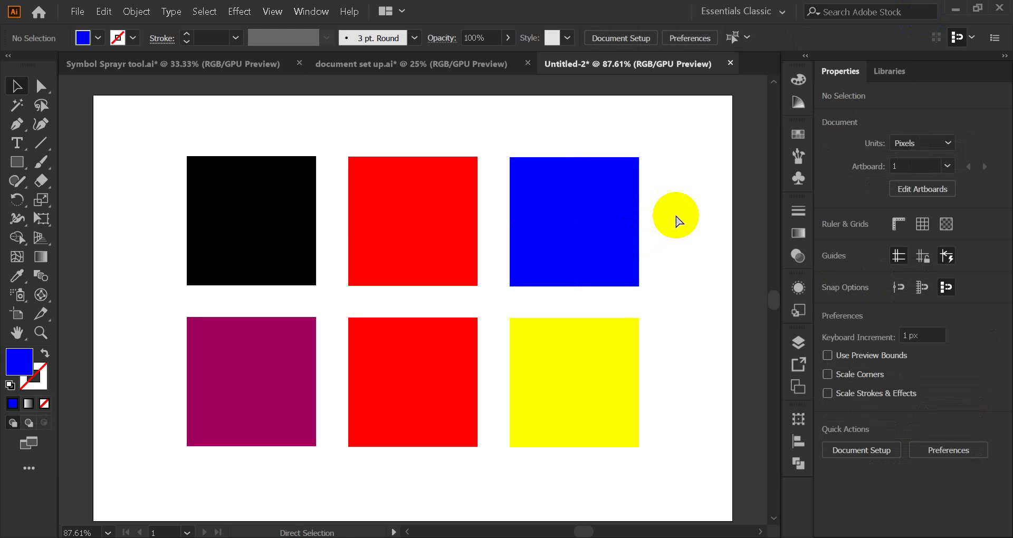
{"action": "key", "text": "ctrl+z"}
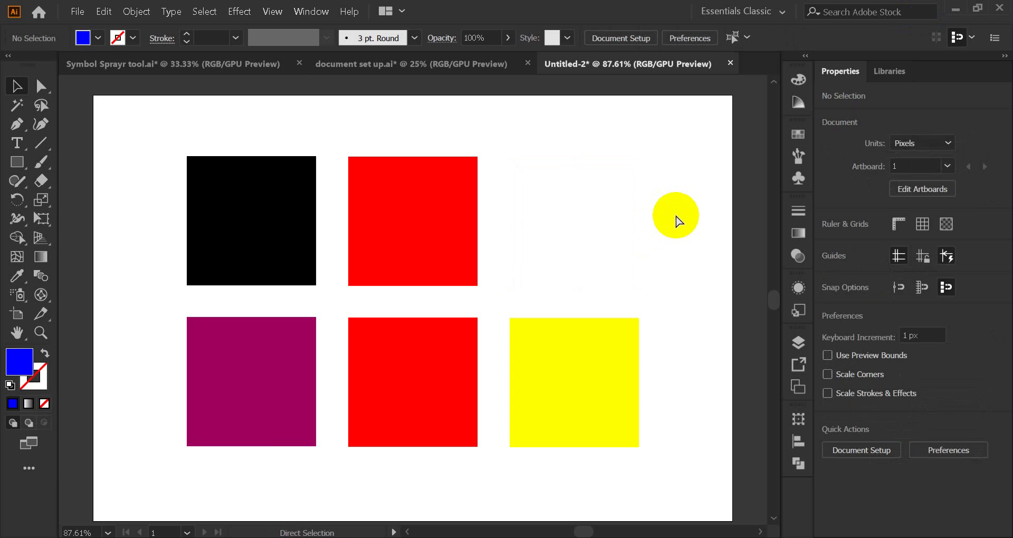
{"action": "key", "text": "ctrl+shift+z"}
{"action": "left_click", "coordinate": [686, 208]}
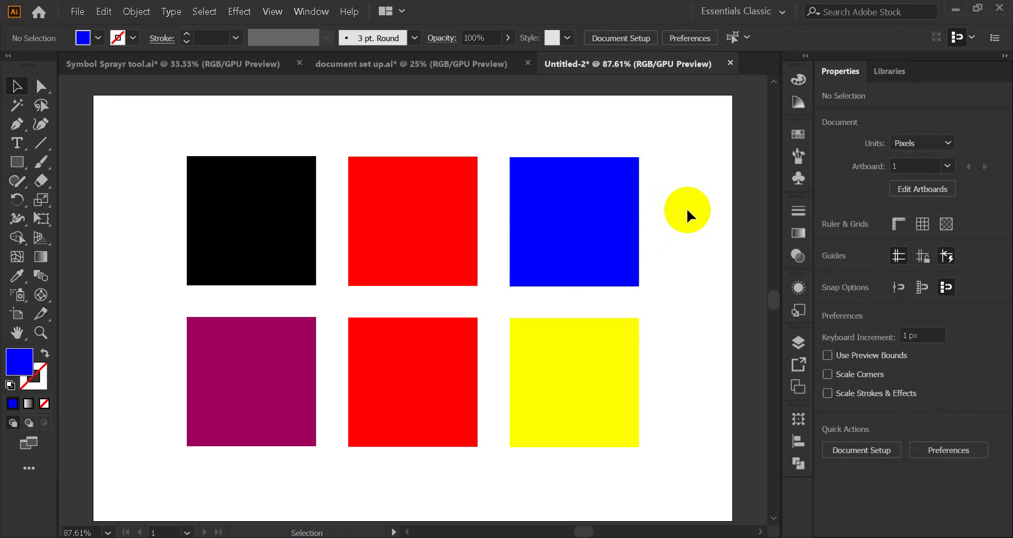
Step: Move the black square toward the artboard's upper-left corner, to about X 74.5 px, Y 75.5 px
{"action": "scroll", "coordinate": [285, 317], "scroll_direction": "up", "scroll_amount": 1}
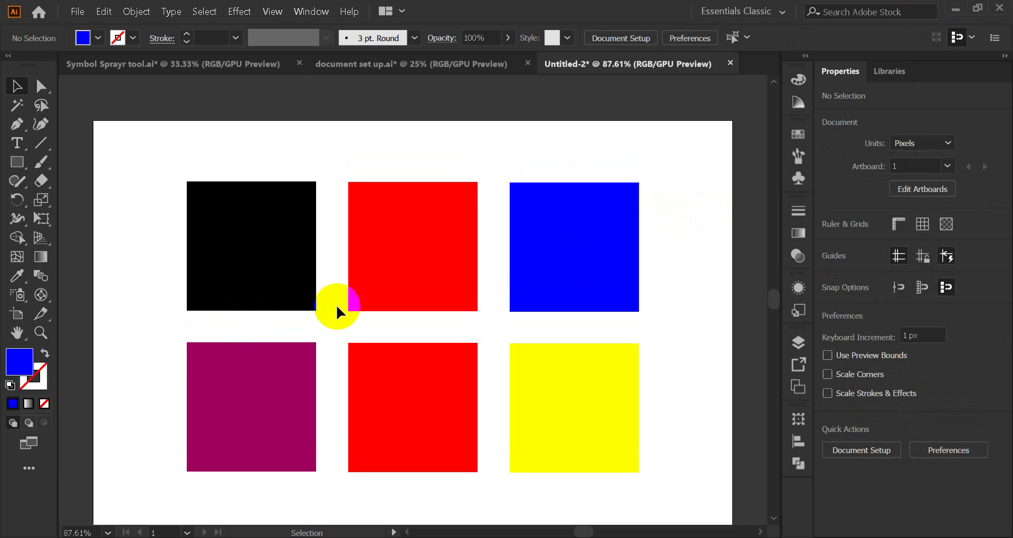
{"action": "left_click", "coordinate": [241, 270]}
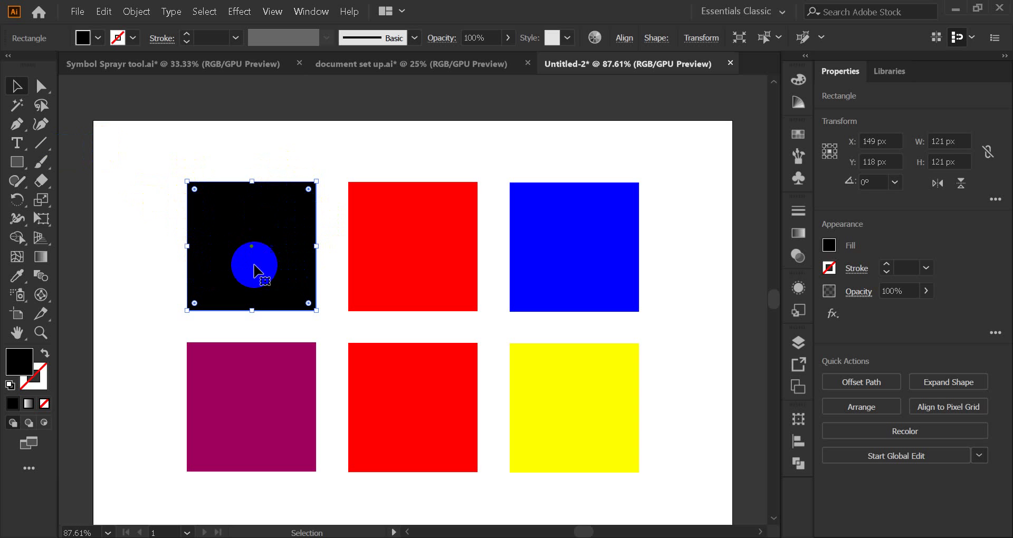
{"action": "left_click_drag", "start_coordinate": [265, 273], "coordinate": [186, 228]}
{"action": "scroll", "coordinate": [277, 255], "scroll_direction": "down", "scroll_amount": 1}
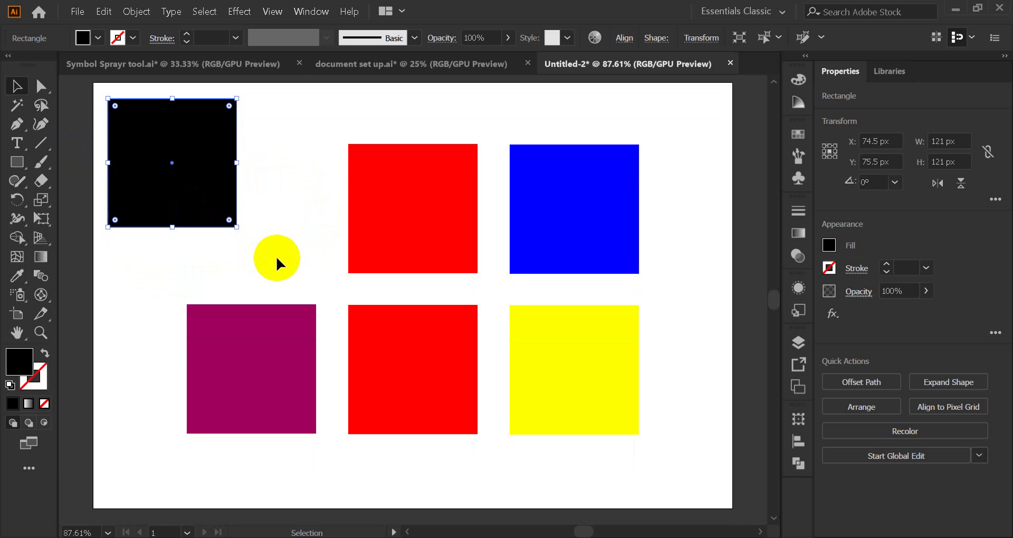
Step: Move the yellow square to about X 527.5, Y 326.5 px and the blue square to about X 528.5, Y 72.5 px, near the artboard's corners
{"action": "left_click", "coordinate": [562, 381]}
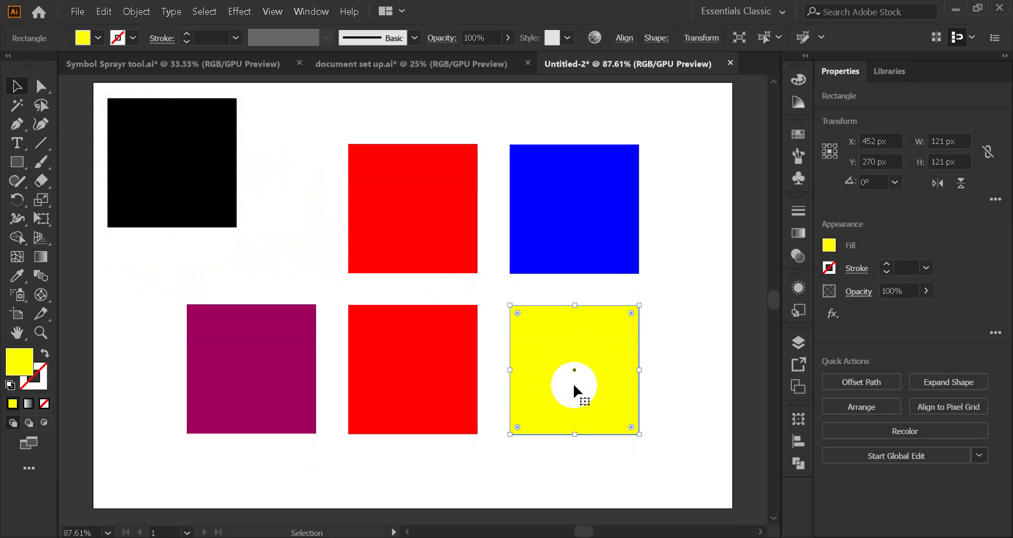
{"action": "left_click_drag", "start_coordinate": [575, 389], "coordinate": [654, 447]}
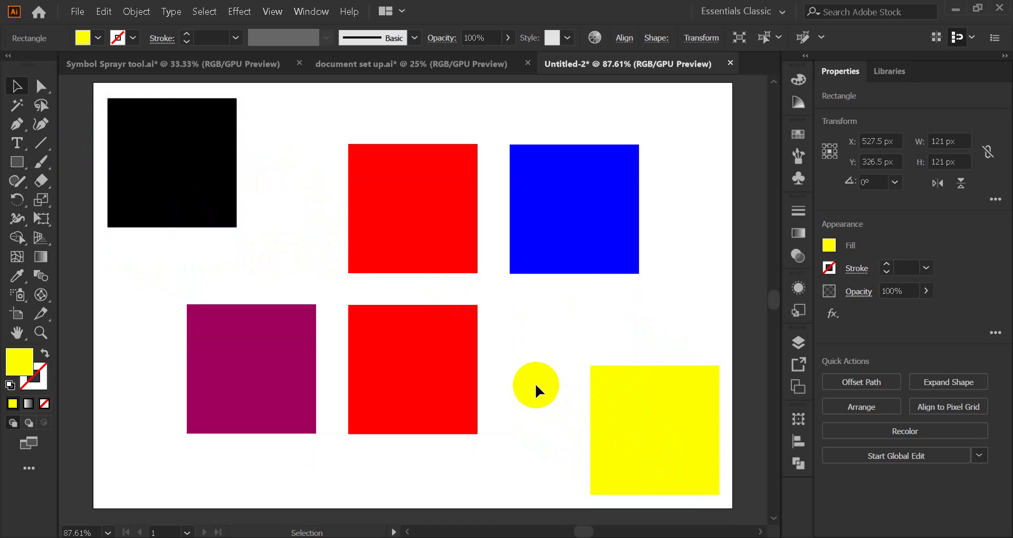
{"action": "left_click", "coordinate": [535, 383]}
{"action": "scroll", "coordinate": [537, 377], "scroll_direction": "up", "scroll_amount": 1}
{"action": "left_click_drag", "start_coordinate": [576, 275], "coordinate": [656, 220]}
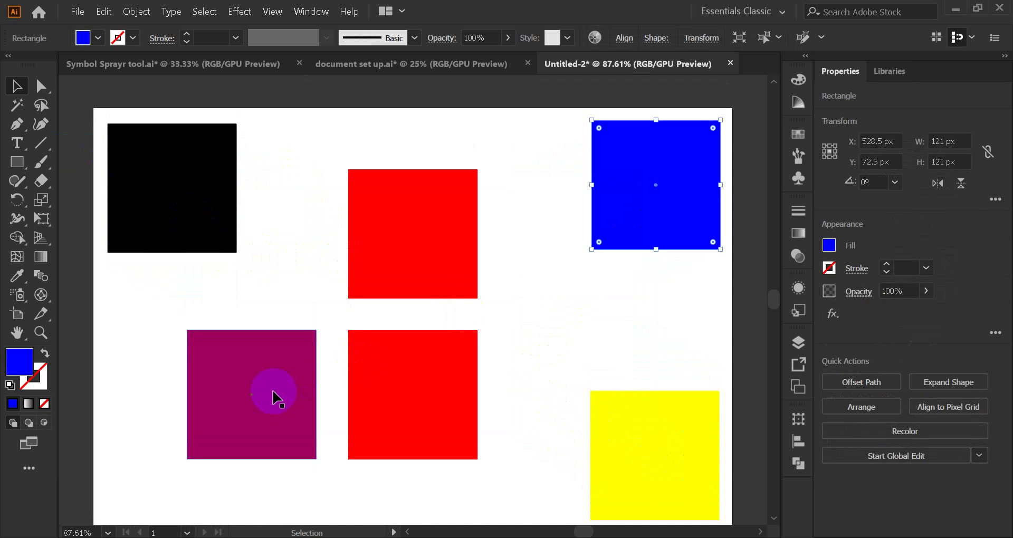
Step: Move the dark magenta square toward the artboard's lower-left corner, to about X 77.5 px, Y 323.5 px
{"action": "scroll", "coordinate": [280, 393], "scroll_direction": "down", "scroll_amount": 2}
{"action": "left_click_drag", "start_coordinate": [278, 361], "coordinate": [201, 418]}
{"action": "scroll", "coordinate": [448, 316], "scroll_direction": "up", "scroll_amount": 2}
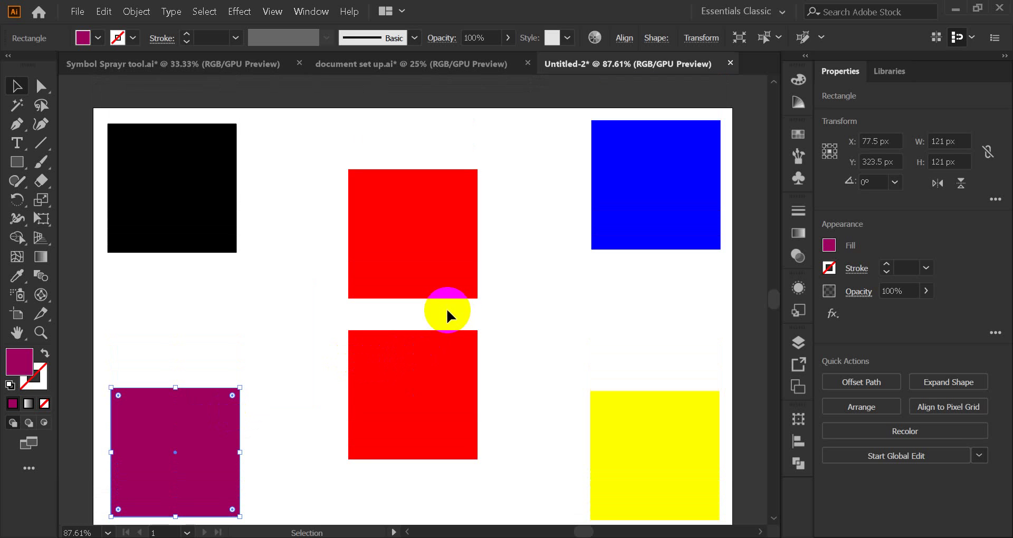
Step: Spread the two red squares apart by moving the upper one slightly up and the lower one down, and clear the selection
{"action": "left_click_drag", "start_coordinate": [437, 271], "coordinate": [429, 252]}
{"action": "left_click_drag", "start_coordinate": [422, 369], "coordinate": [423, 401]}
{"action": "left_click", "coordinate": [536, 319]}
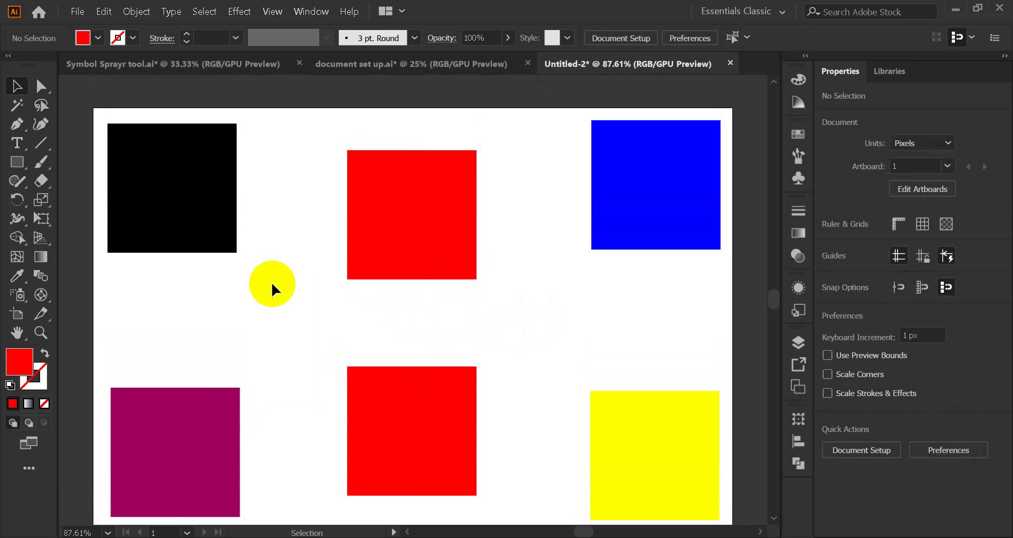
{"action": "scroll", "coordinate": [452, 320], "scroll_direction": "down", "scroll_amount": 1}
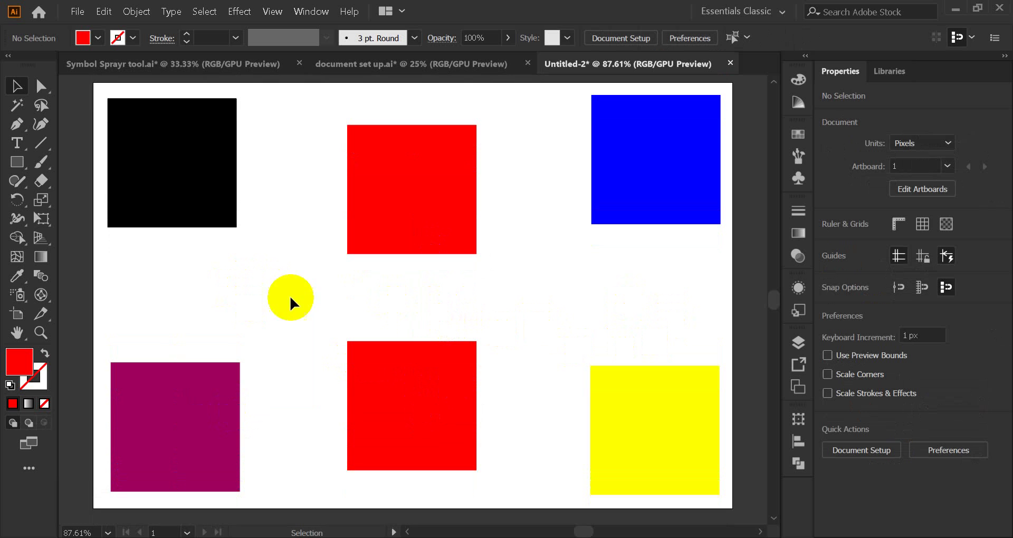
Step: Switch to the Google Meet call, admit the waiting participants, and return to the Illustrator document
{"action": "left_click", "coordinate": [528, 537]}
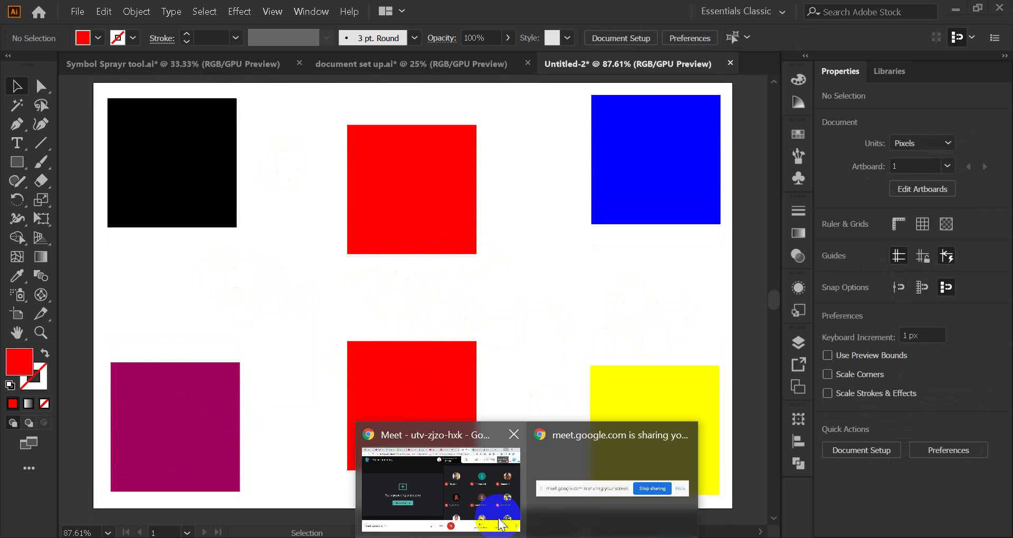
{"action": "left_click", "coordinate": [475, 502]}
{"action": "key", "text": "alt+Tab"}
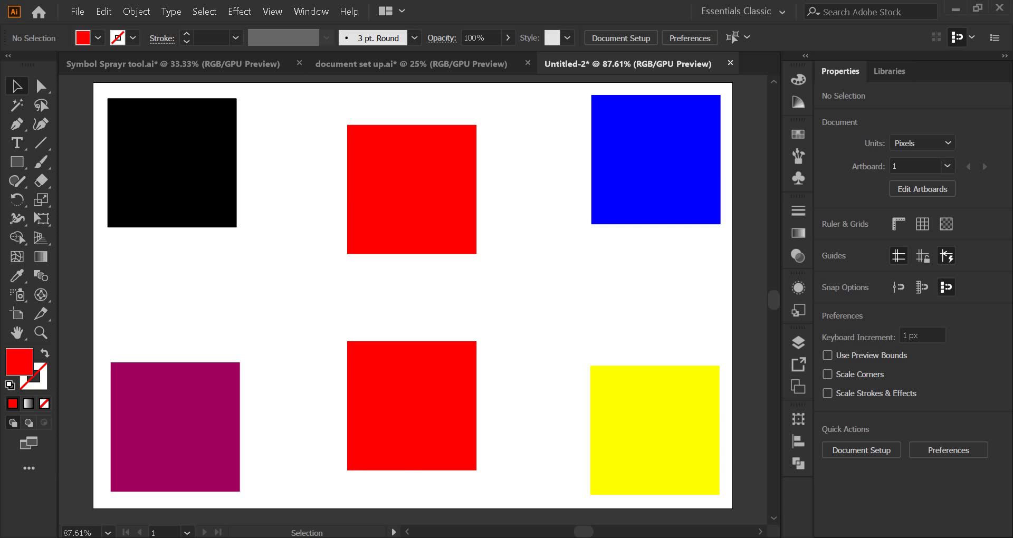
{"action": "mouse_move", "coordinate": [528, 536]}
{"action": "left_click", "coordinate": [464, 509]}
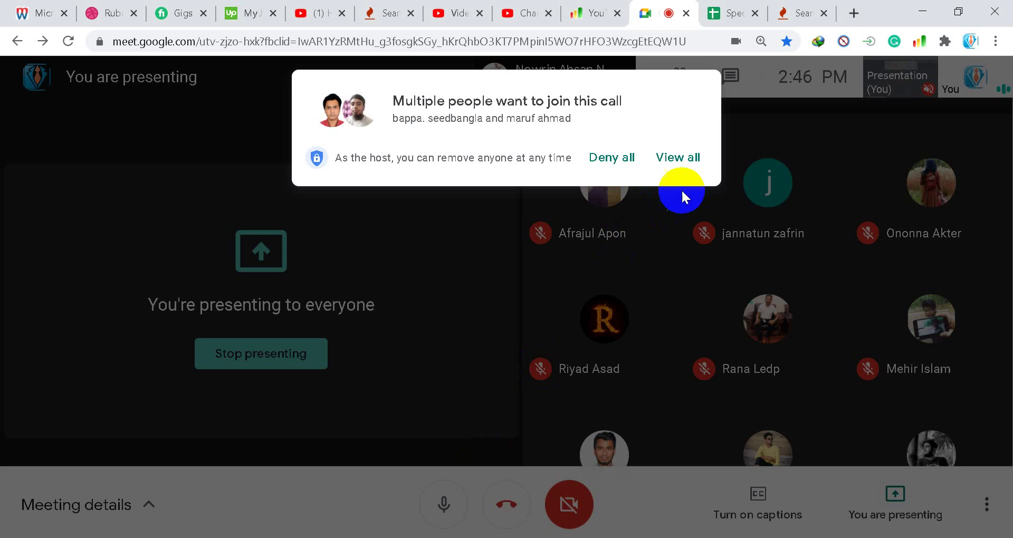
{"action": "left_click", "coordinate": [687, 158]}
{"action": "left_click", "coordinate": [679, 270]}
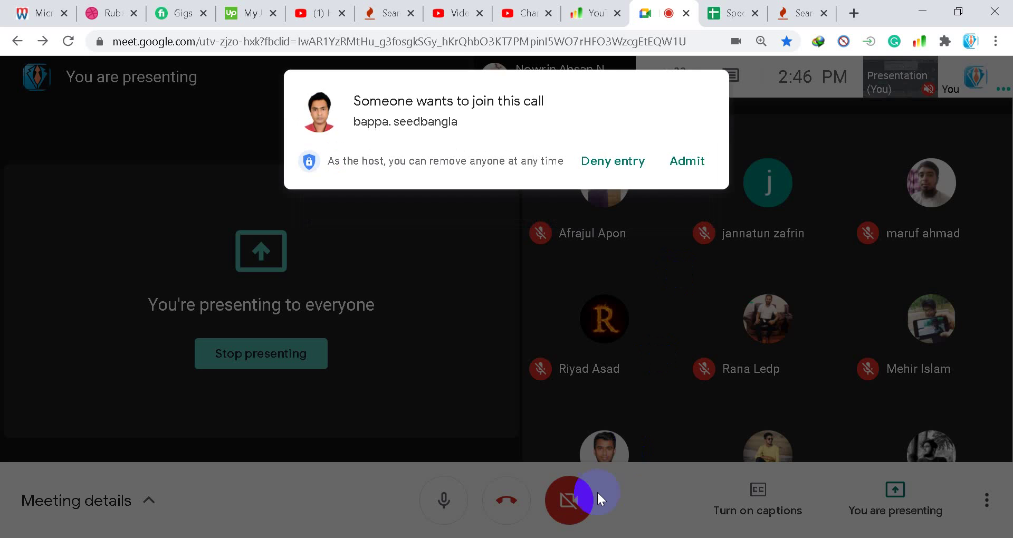
{"action": "left_click", "coordinate": [687, 160]}
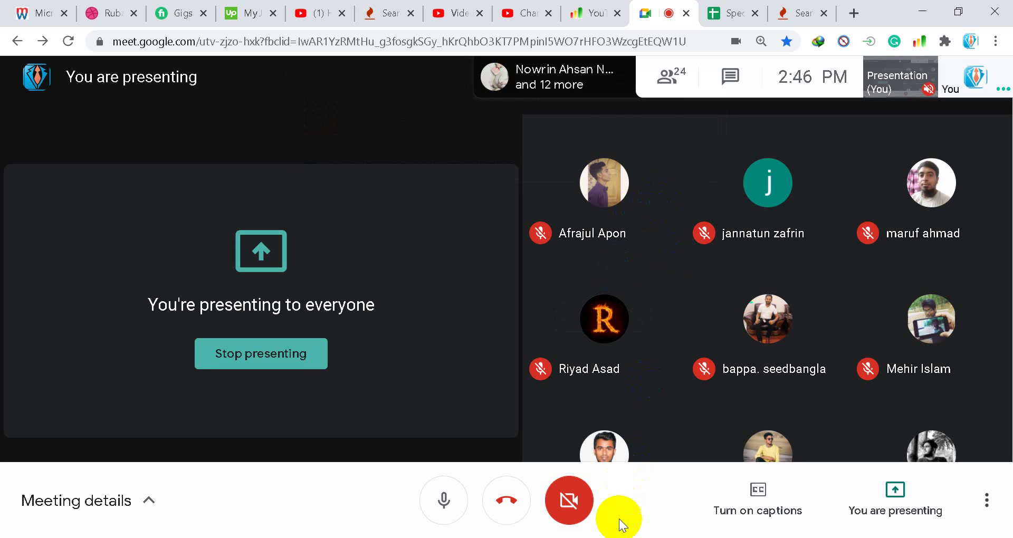
{"action": "left_click", "coordinate": [604, 537]}
{"action": "key", "text": "alt+Tab"}
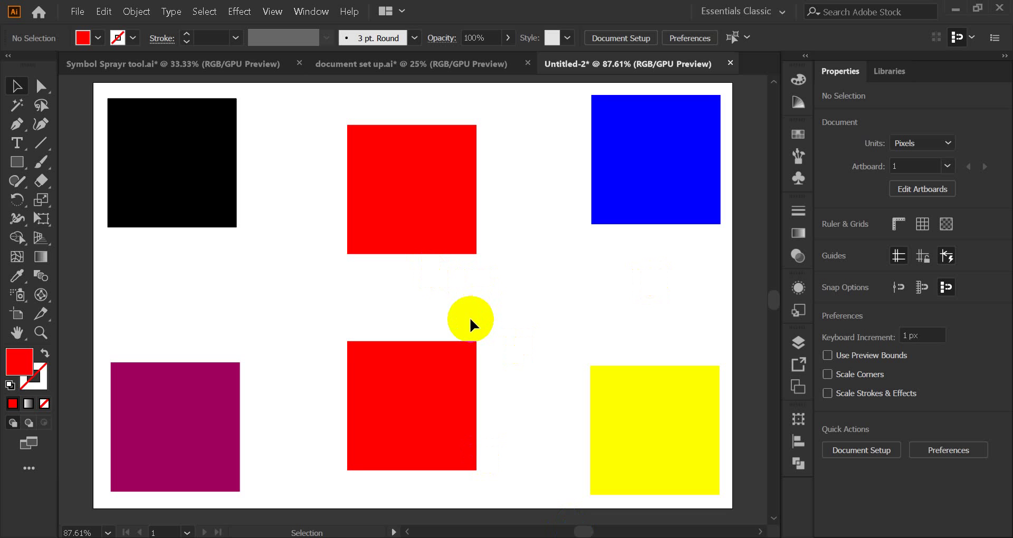
Step: Undo all the square moves until the six squares are back in their even two-row grid, and clear the selection
{"action": "key", "text": "a"}
{"action": "key", "text": "ctrl+z"}
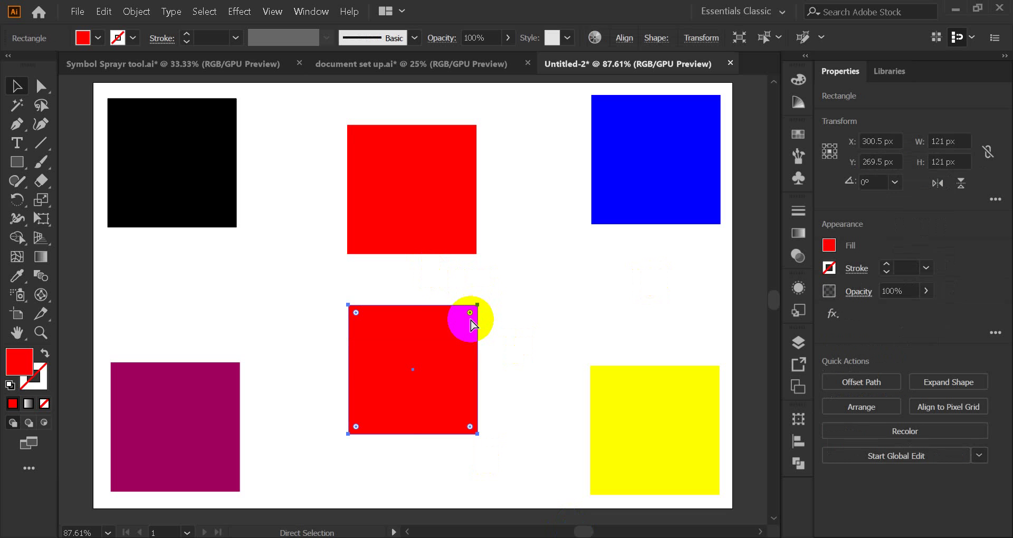
{"action": "key", "text": "v"}
{"action": "key", "text": "a"}
{"action": "key", "text": "ctrl+z"}
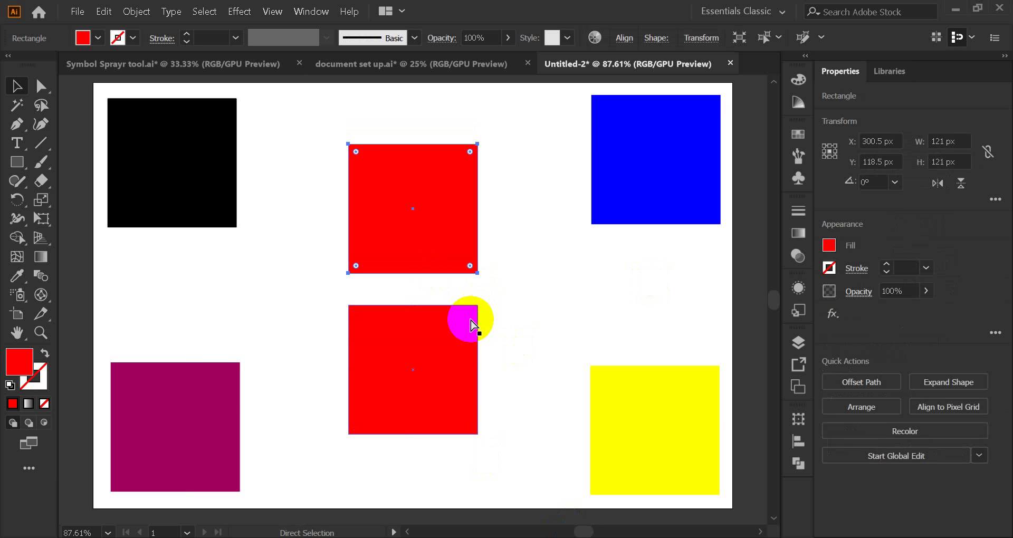
{"action": "key", "text": "ctrl+z"}
{"action": "key", "text": "ctrl+z"}
{"action": "key", "text": "ctrl+z"}
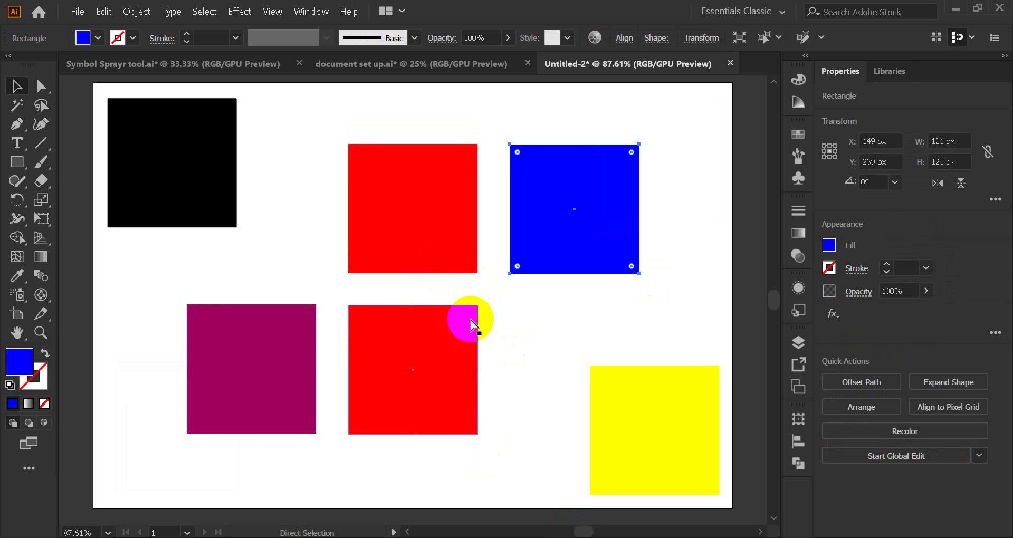
{"action": "key", "text": "ctrl+z"}
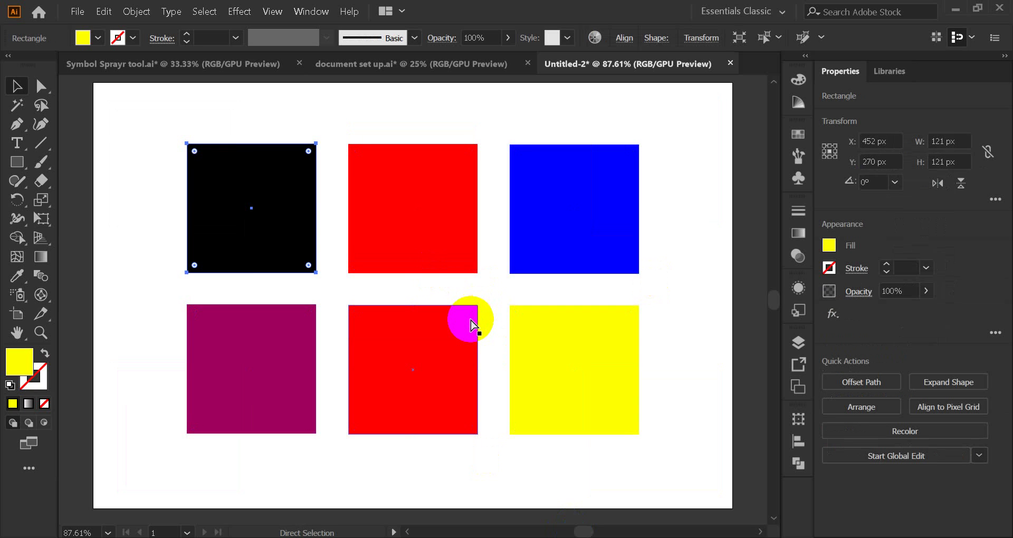
{"action": "left_click", "coordinate": [669, 174]}
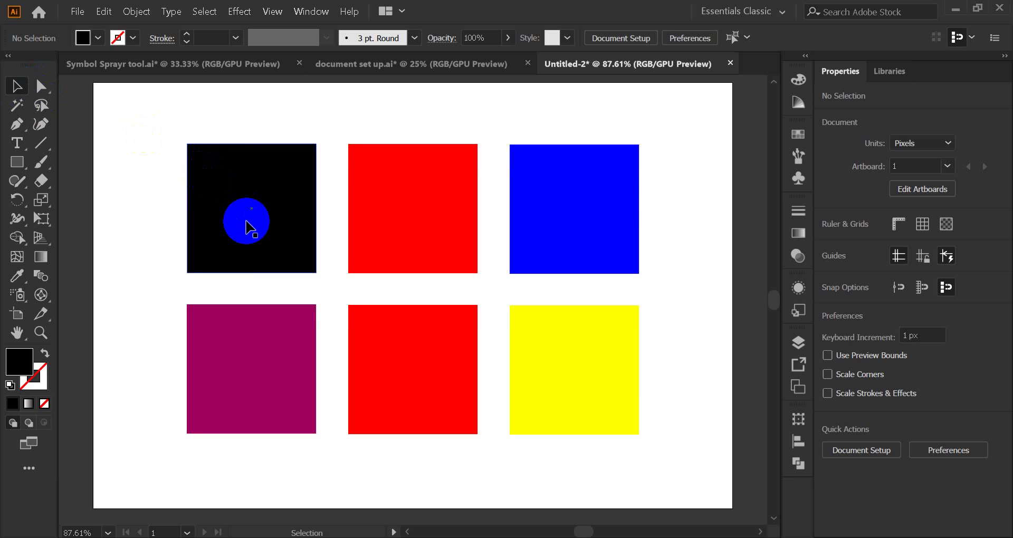
Step: Move the black square toward the artboard's upper-left corner and the upper red square across the left edge, to about X -3.46 px, Y 130.88 px
{"action": "left_click", "coordinate": [251, 222]}
{"action": "scroll", "coordinate": [269, 238], "scroll_direction": "up", "scroll_amount": 1}
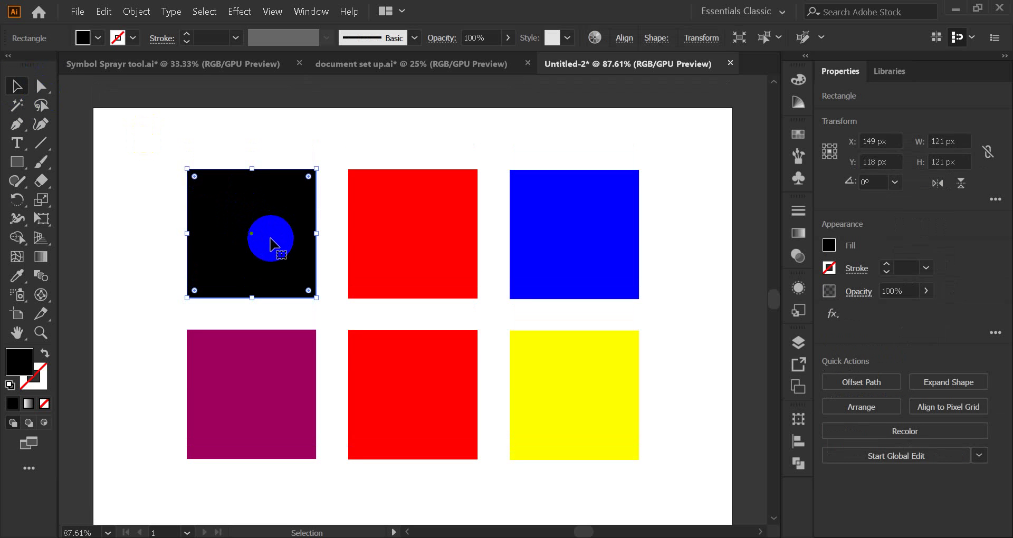
{"action": "left_click_drag", "start_coordinate": [262, 262], "coordinate": [216, 254]}
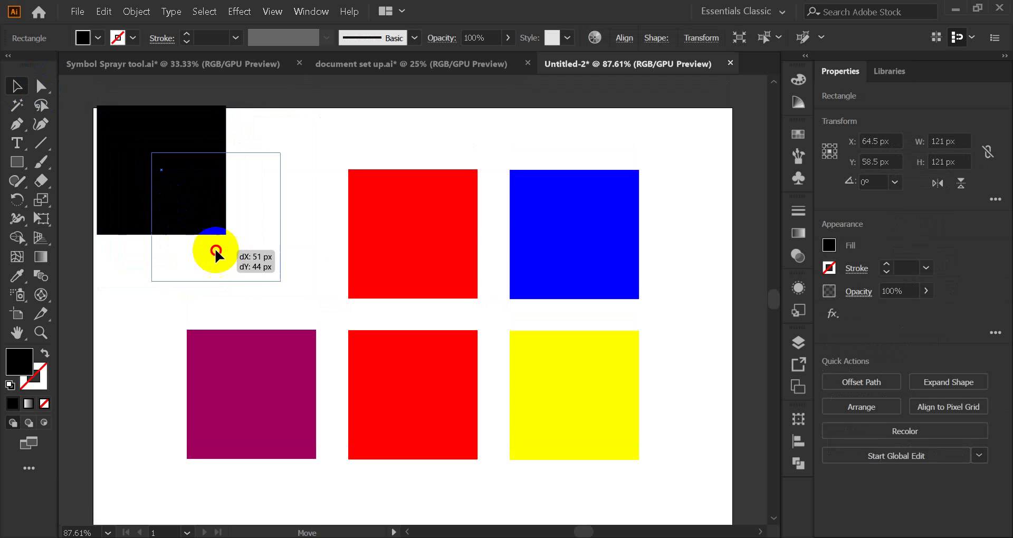
{"action": "left_click_drag", "start_coordinate": [422, 241], "coordinate": [100, 255]}
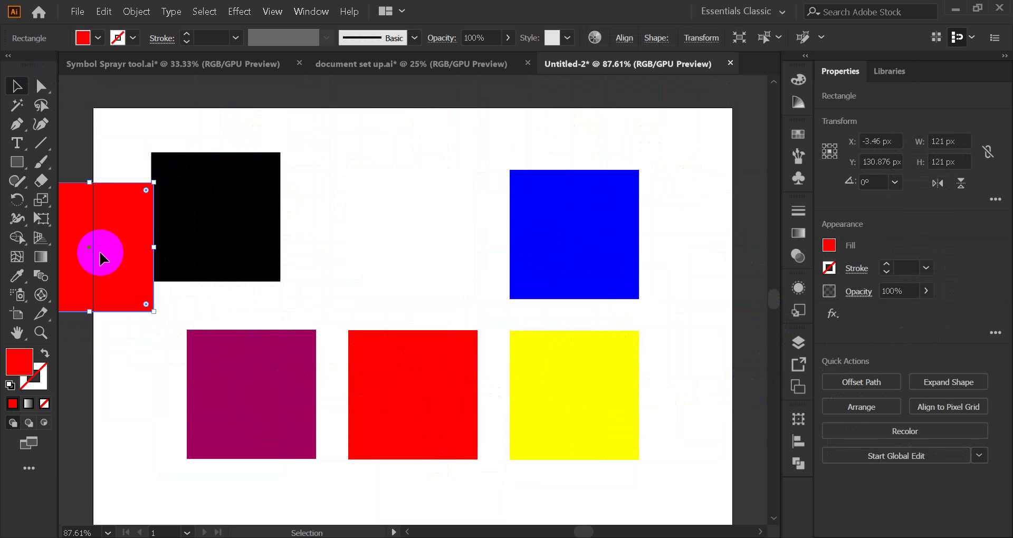
Step: Undo the moves of the black and upper red squares back to the original grid, and clear the selection
{"action": "key", "text": "ctrl+z"}
{"action": "key", "text": "ctrl+z"}
{"action": "key", "text": "ctrl+z"}
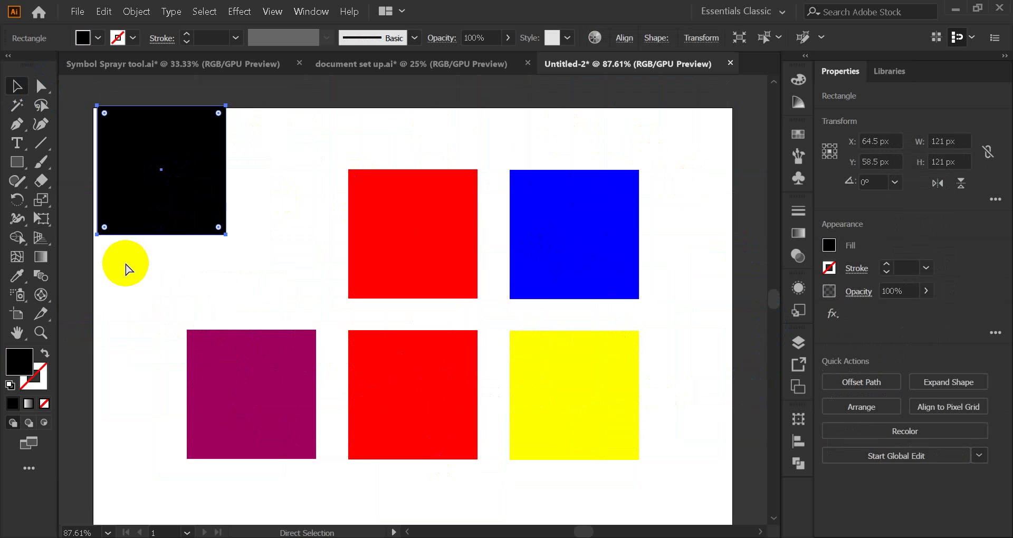
{"action": "key", "text": "ctrl+z"}
{"action": "key", "text": "ctrl+z"}
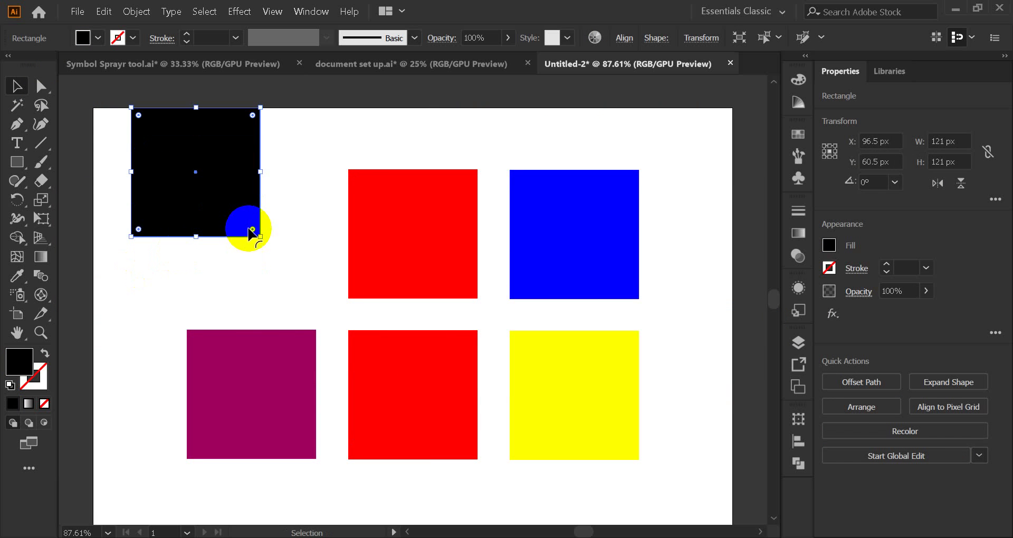
{"action": "key", "text": "ctrl+z"}
{"action": "key", "text": "ctrl+z"}
{"action": "key", "text": "ctrl+z"}
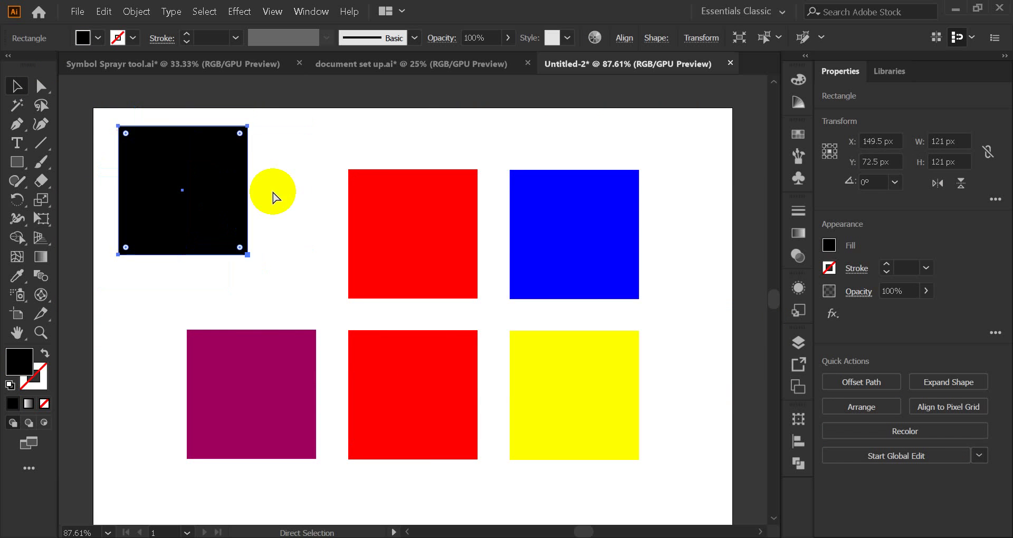
{"action": "left_click", "coordinate": [354, 136]}
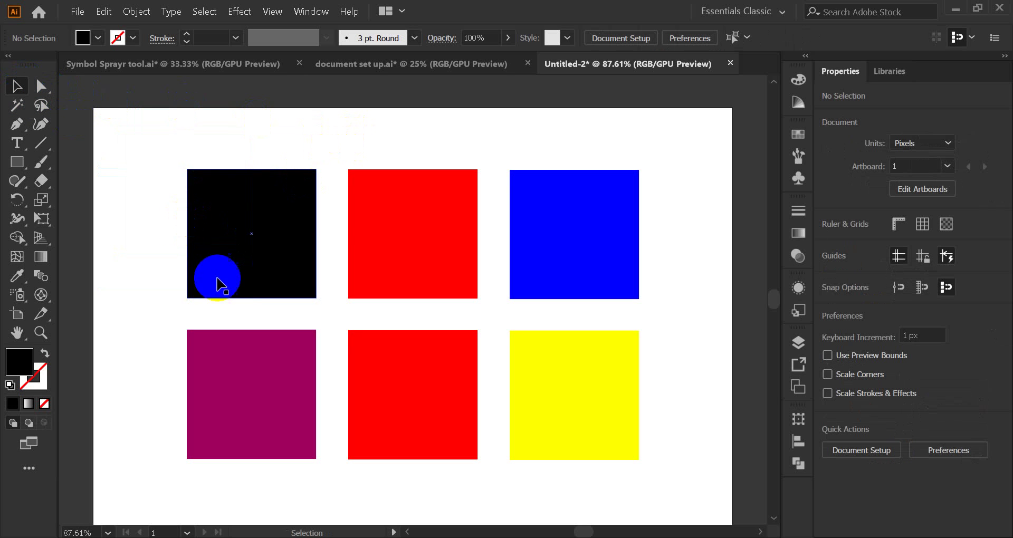
Step: Select the squares one after another to compare the fill and stroke settings of each
{"action": "left_click", "coordinate": [242, 263]}
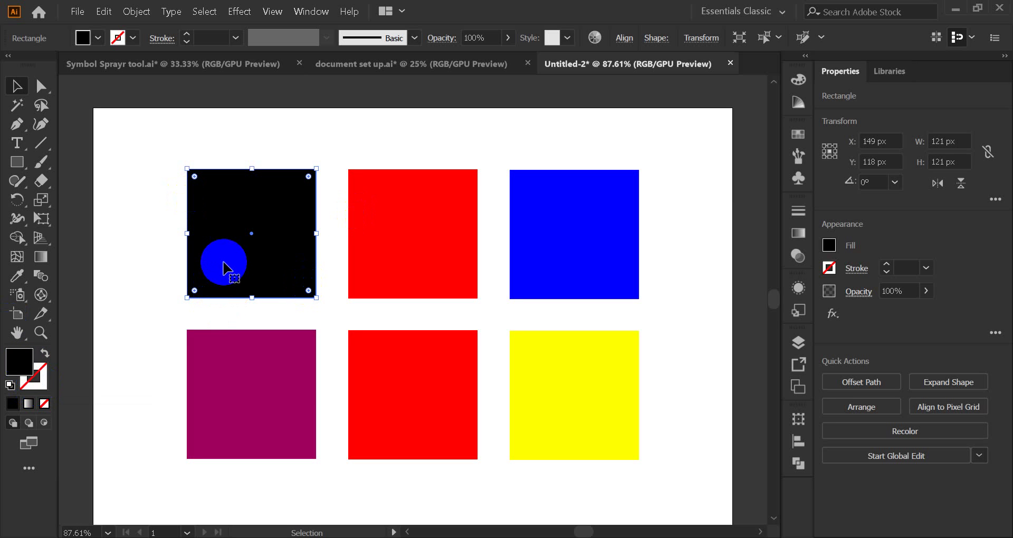
{"action": "left_click", "coordinate": [153, 270]}
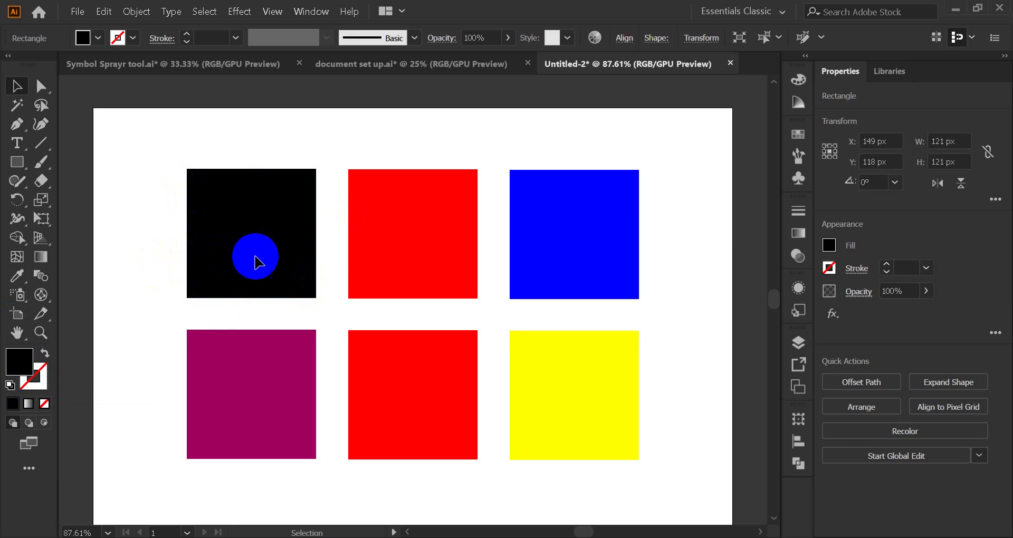
{"action": "left_click", "coordinate": [409, 243]}
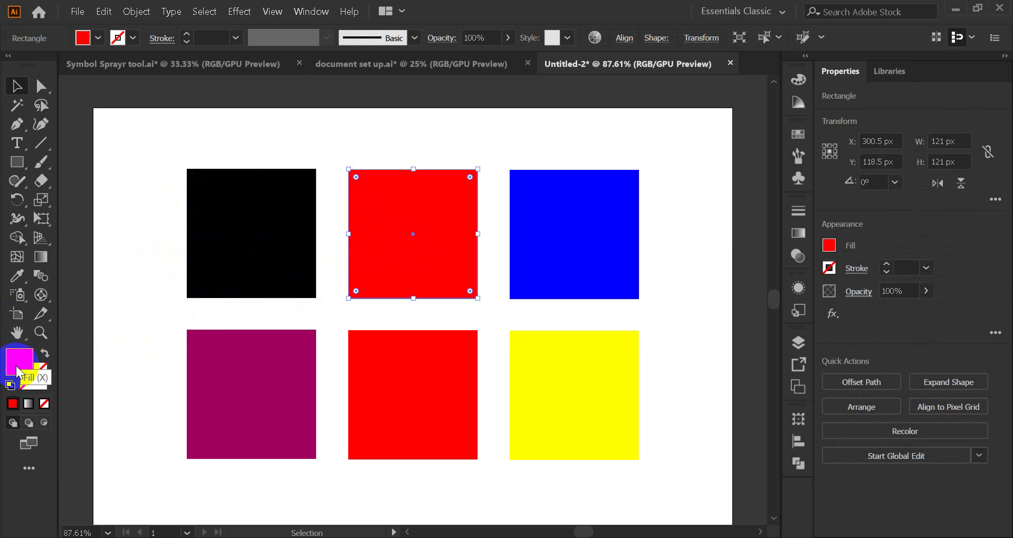
{"action": "left_click", "coordinate": [567, 247]}
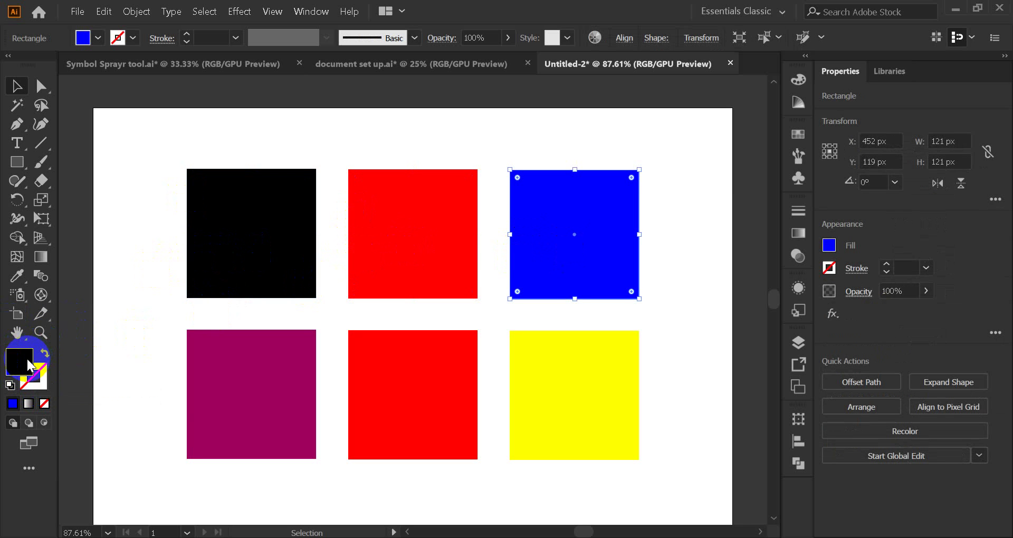
{"action": "left_click", "coordinate": [264, 406]}
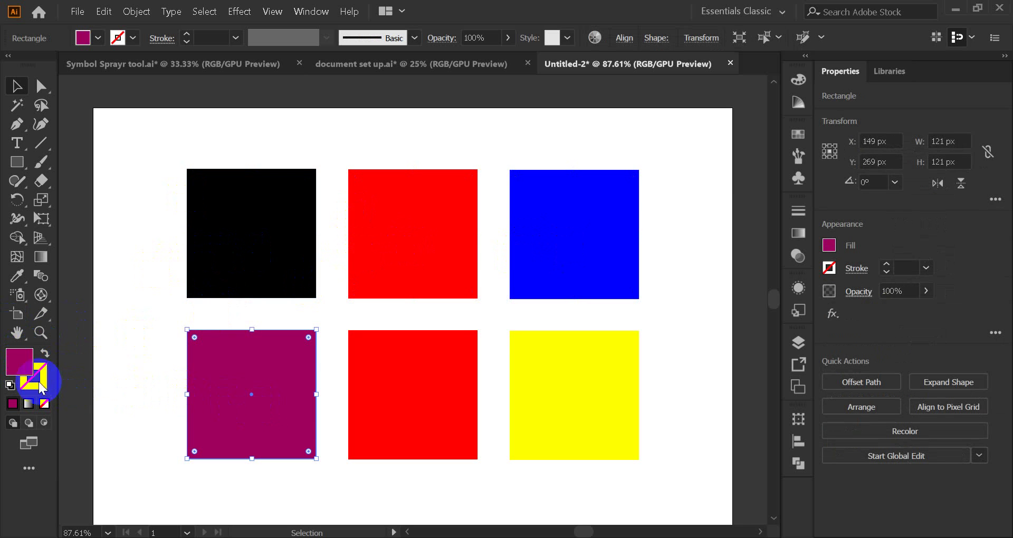
{"action": "left_click", "coordinate": [417, 394]}
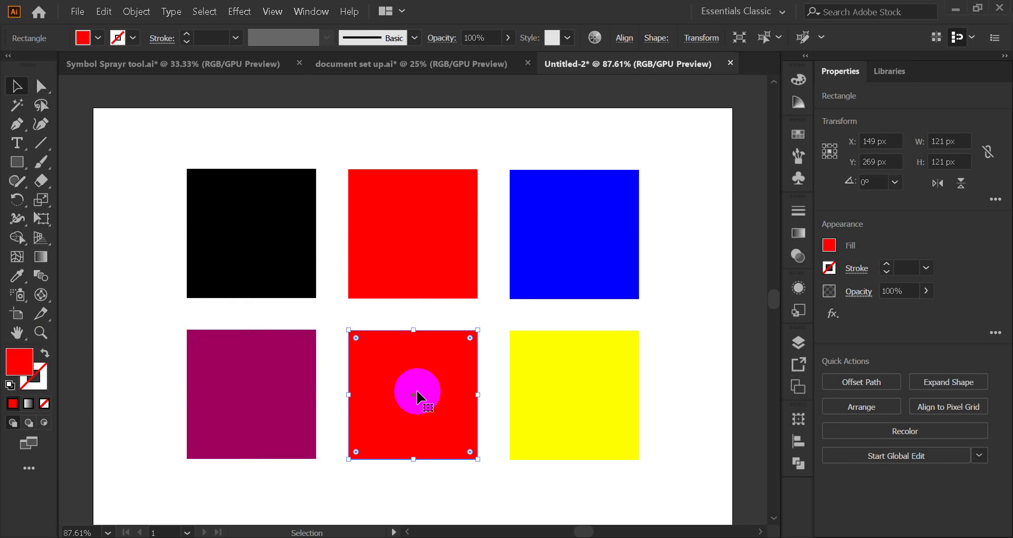
{"action": "left_click", "coordinate": [612, 404]}
{"action": "left_click", "coordinate": [573, 251]}
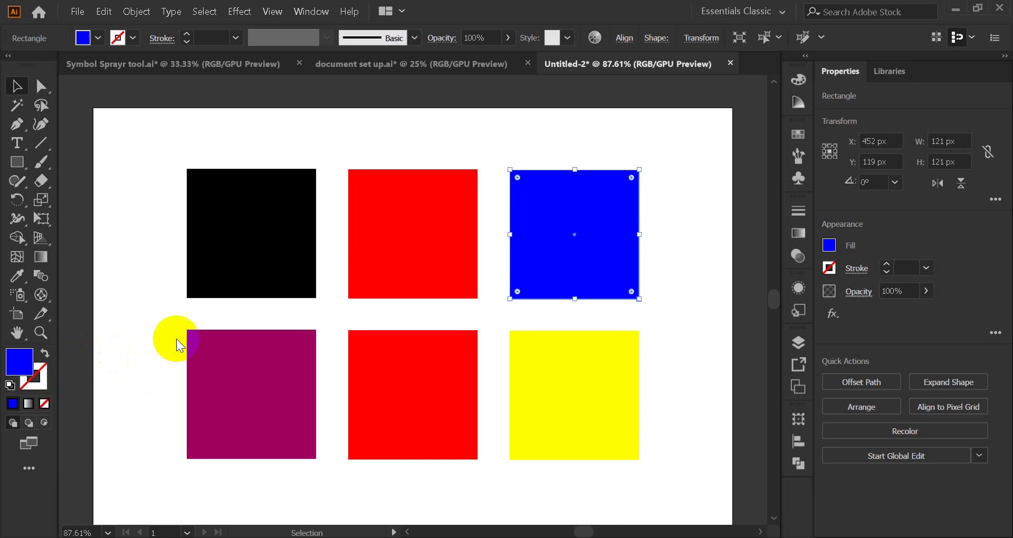
Step: Apply the black swatch to the blue square's stroke, close the swatches, and clear the selection
{"action": "scroll", "coordinate": [278, 331], "scroll_direction": "up", "scroll_amount": 3}
{"action": "scroll", "coordinate": [665, 231], "scroll_direction": "down", "scroll_amount": 2}
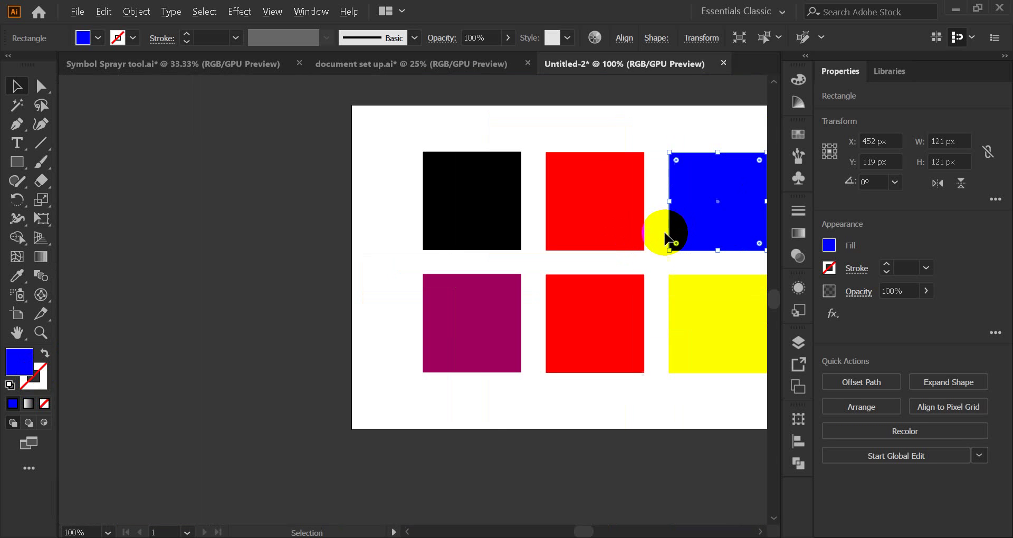
{"action": "left_click_drag", "start_coordinate": [642, 242], "coordinate": [356, 310]}
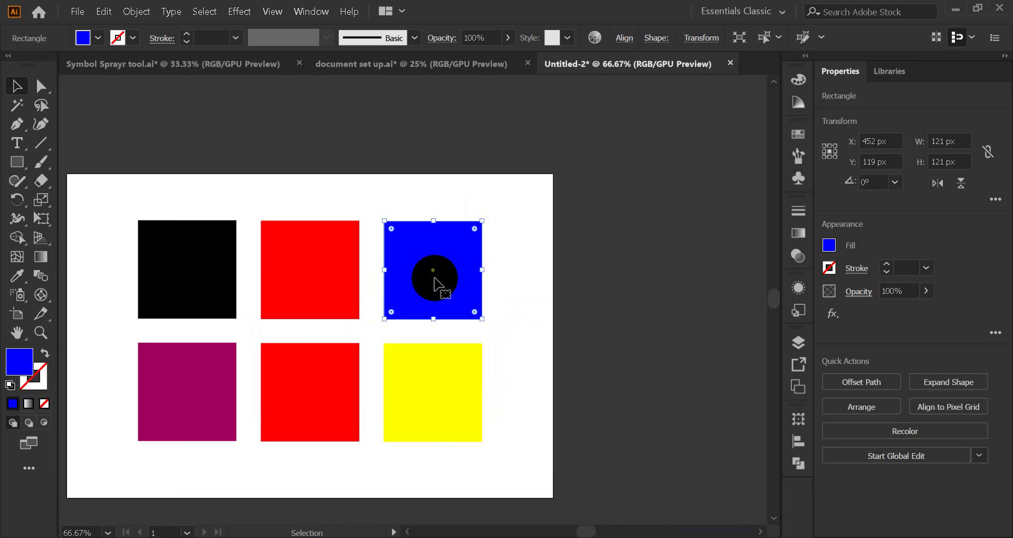
{"action": "scroll", "coordinate": [430, 276], "scroll_direction": "up", "scroll_amount": 2}
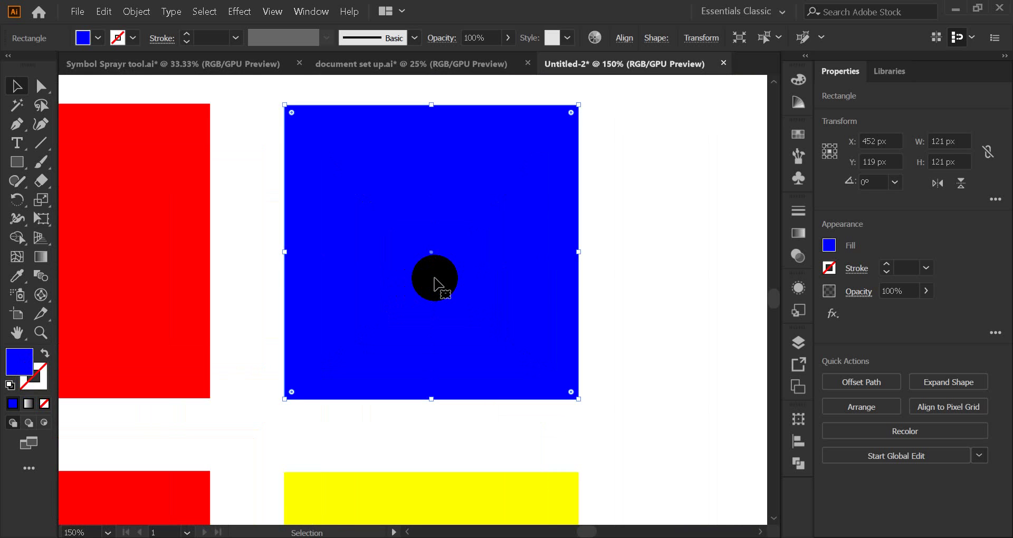
{"action": "scroll", "coordinate": [438, 283], "scroll_direction": "up", "scroll_amount": 1}
{"action": "scroll", "coordinate": [438, 283], "scroll_direction": "up", "scroll_amount": 2}
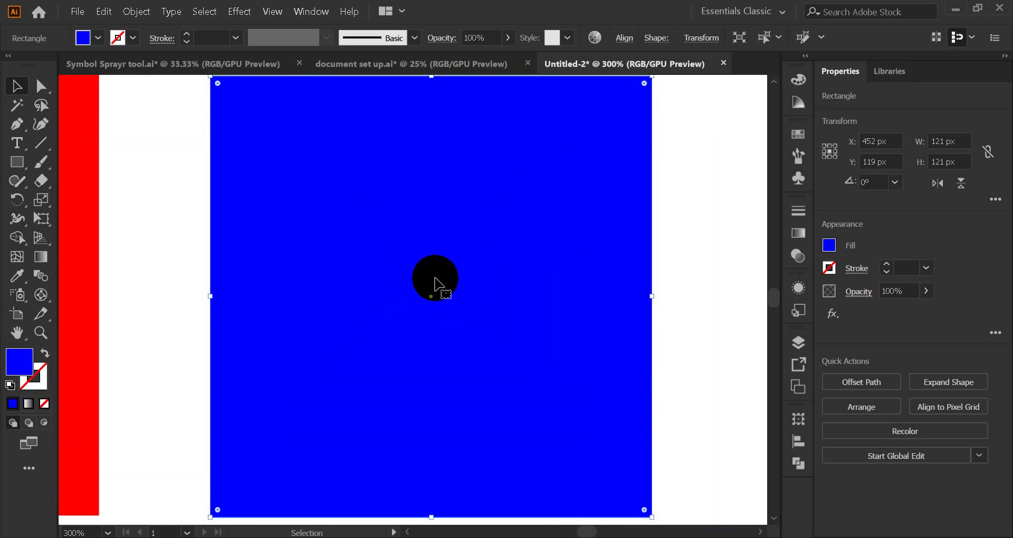
{"action": "scroll", "coordinate": [438, 284], "scroll_direction": "down", "scroll_amount": 1}
{"action": "left_click", "coordinate": [634, 261]}
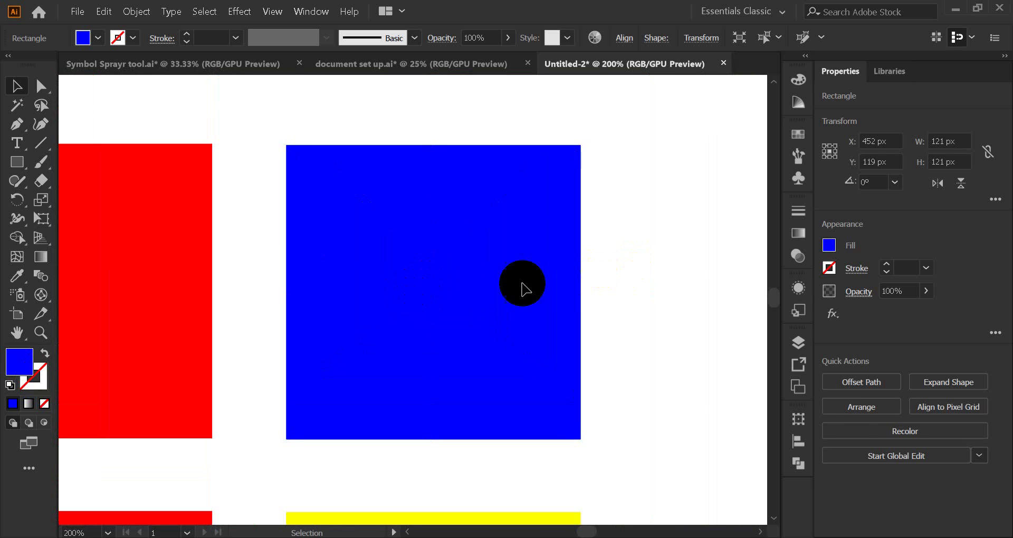
{"action": "left_click", "coordinate": [298, 287]}
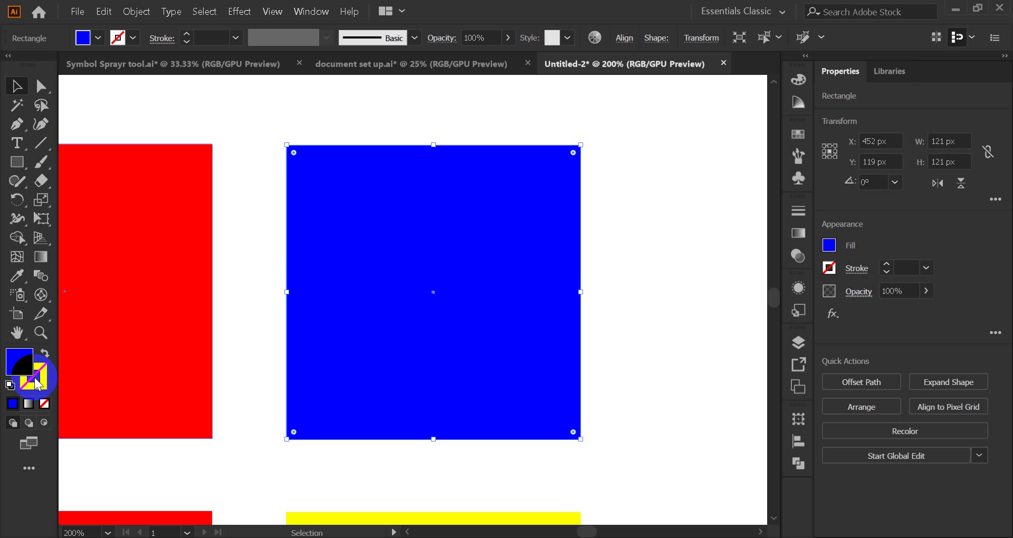
{"action": "left_click", "coordinate": [35, 378]}
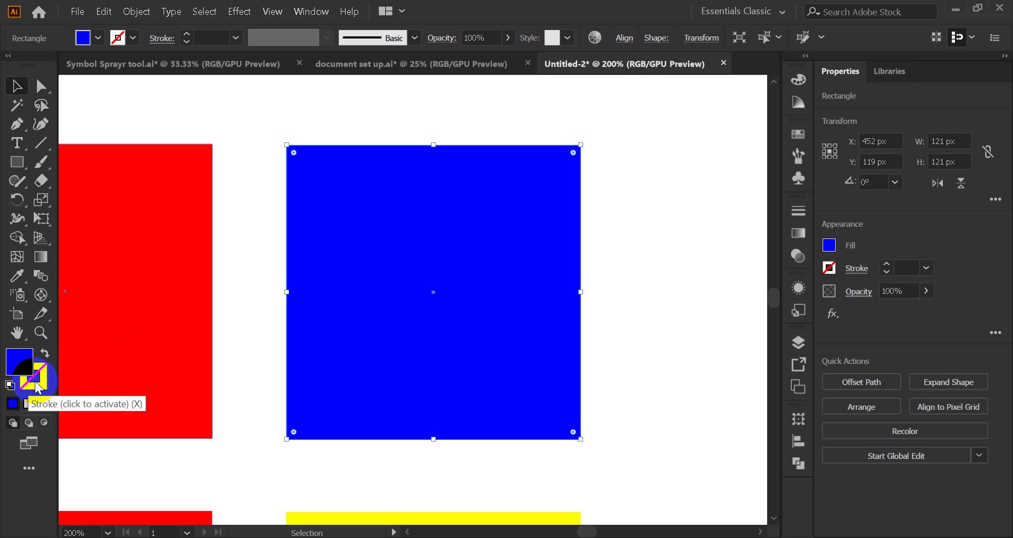
{"action": "left_click", "coordinate": [36, 385]}
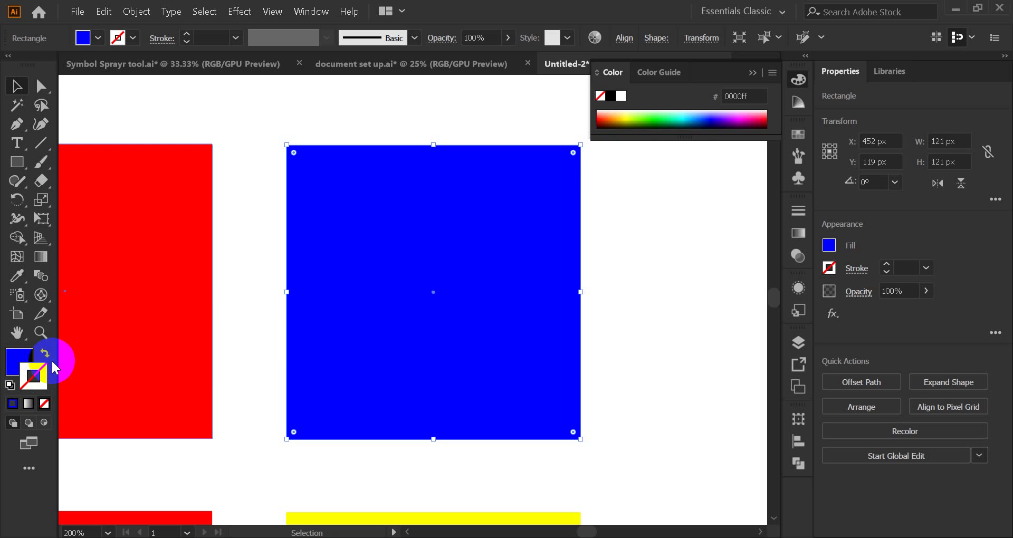
{"action": "left_click", "coordinate": [799, 135]}
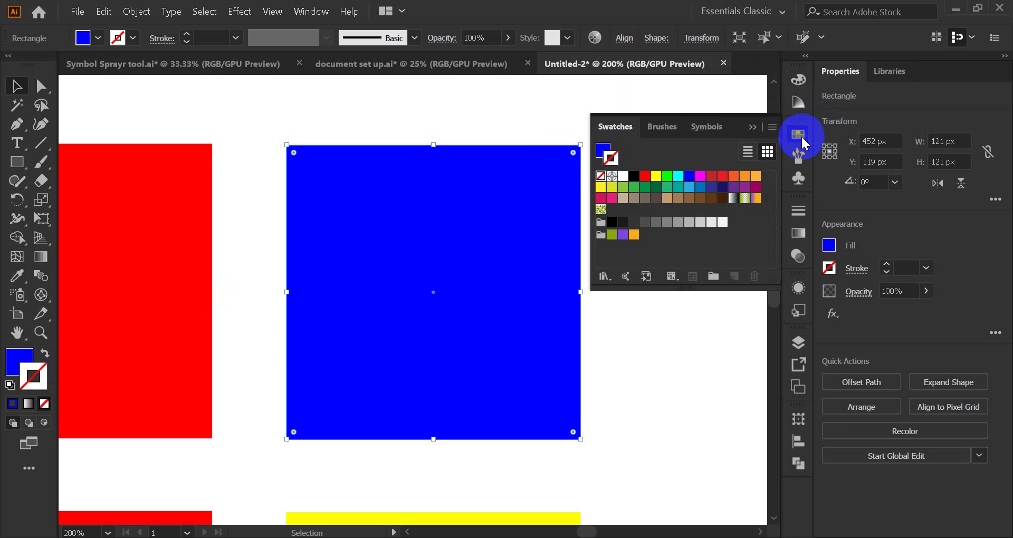
{"action": "left_click", "coordinate": [634, 176]}
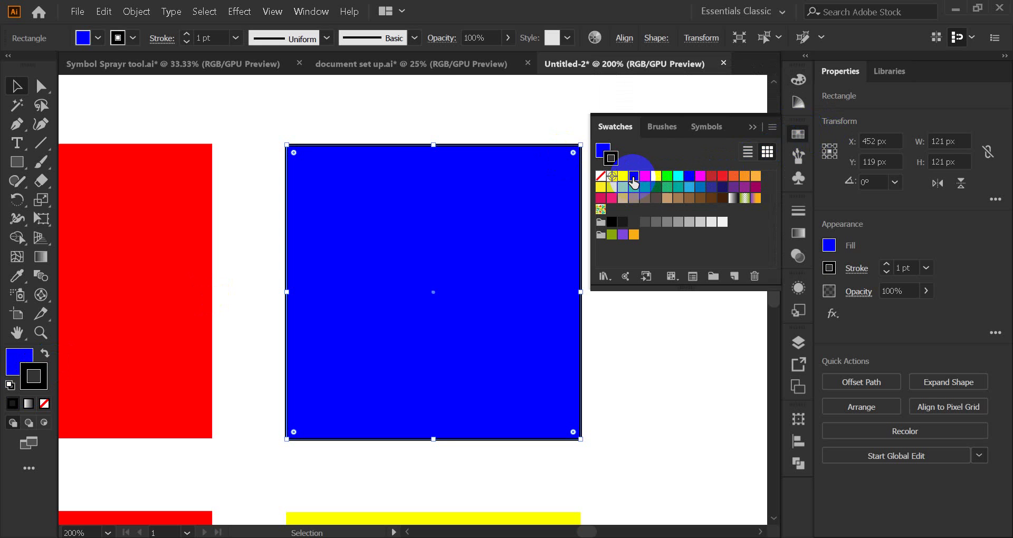
{"action": "left_click", "coordinate": [753, 127]}
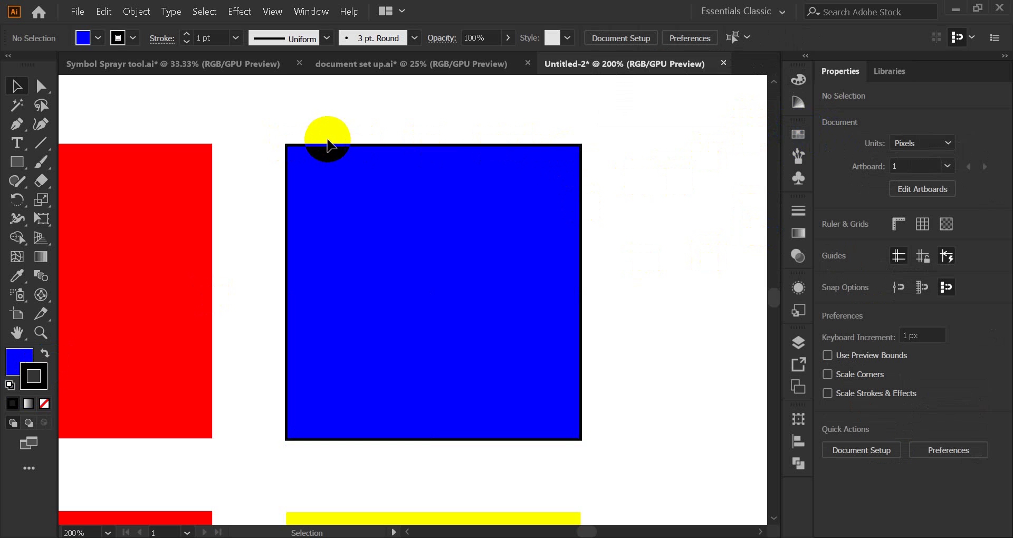
Step: Examine the black stroke along the blue square's edges at close range
{"action": "scroll", "coordinate": [272, 158], "scroll_direction": "up", "scroll_amount": 3}
{"action": "scroll", "coordinate": [333, 190], "scroll_direction": "up", "scroll_amount": 4}
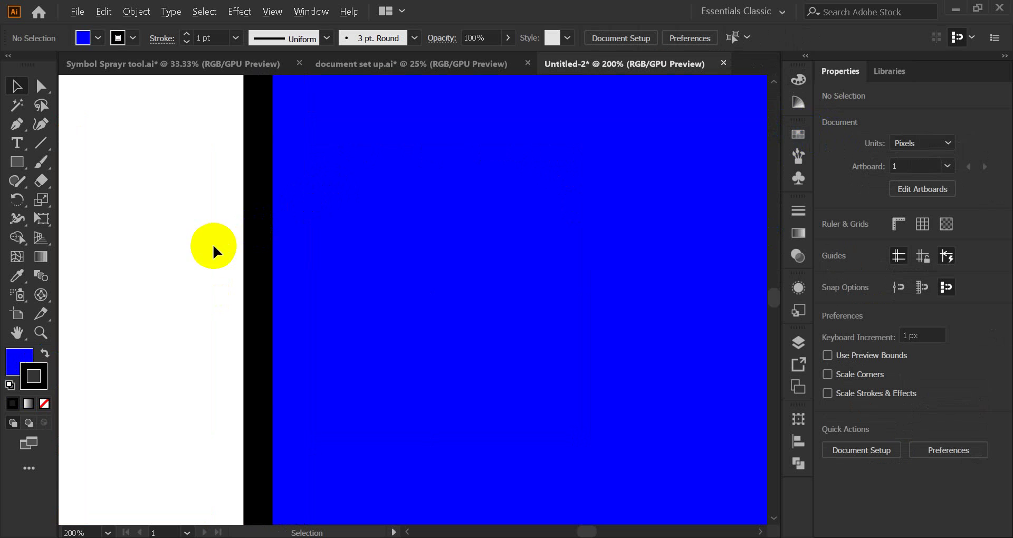
{"action": "scroll", "coordinate": [264, 248], "scroll_direction": "down", "scroll_amount": 6}
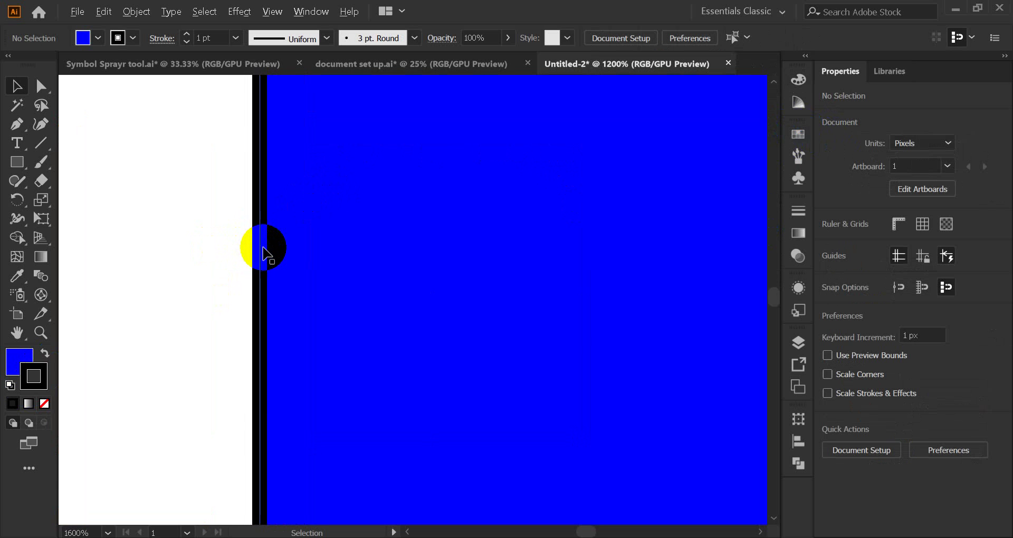
{"action": "scroll", "coordinate": [338, 253], "scroll_direction": "up", "scroll_amount": 1}
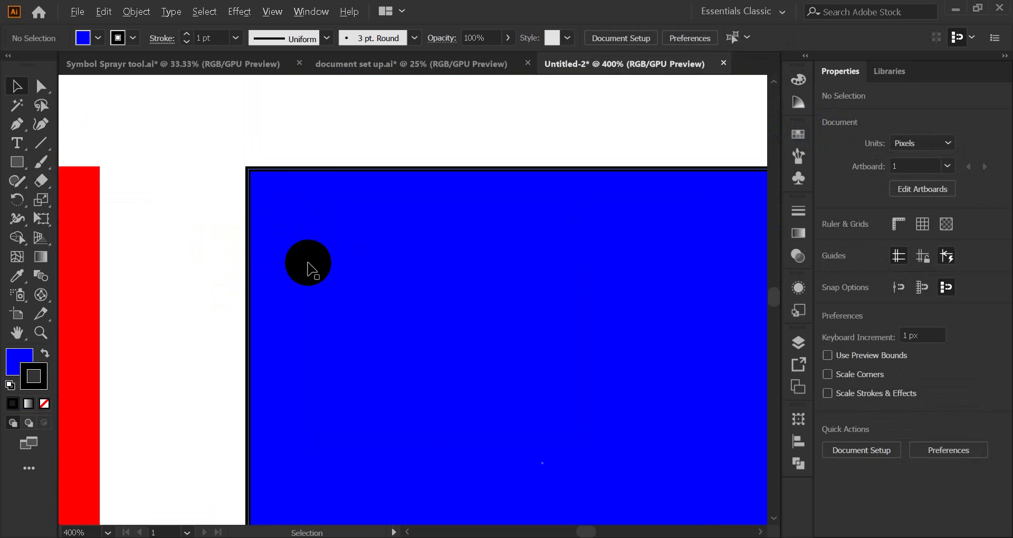
{"action": "scroll", "coordinate": [390, 237], "scroll_direction": "down", "scroll_amount": 2}
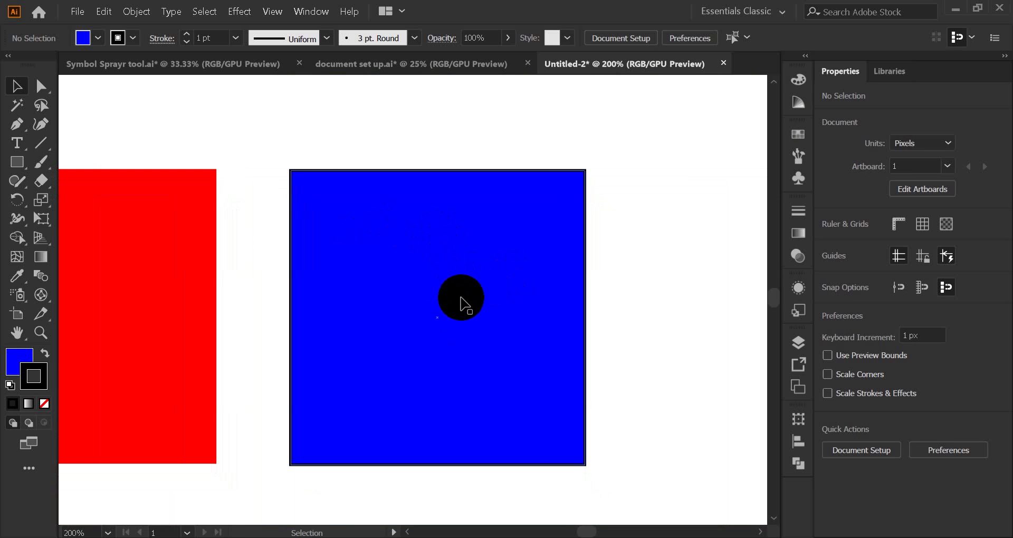
{"action": "scroll", "coordinate": [464, 306], "scroll_direction": "up", "scroll_amount": 1}
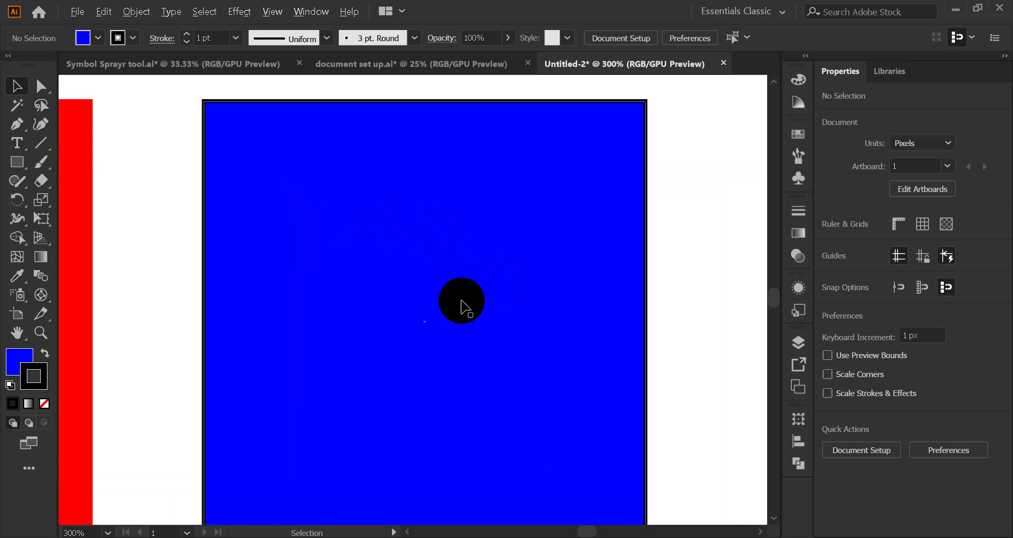
Step: Undo the black stroke on the blue square and clear the selection
{"action": "scroll", "coordinate": [461, 301], "scroll_direction": "down", "scroll_amount": 1}
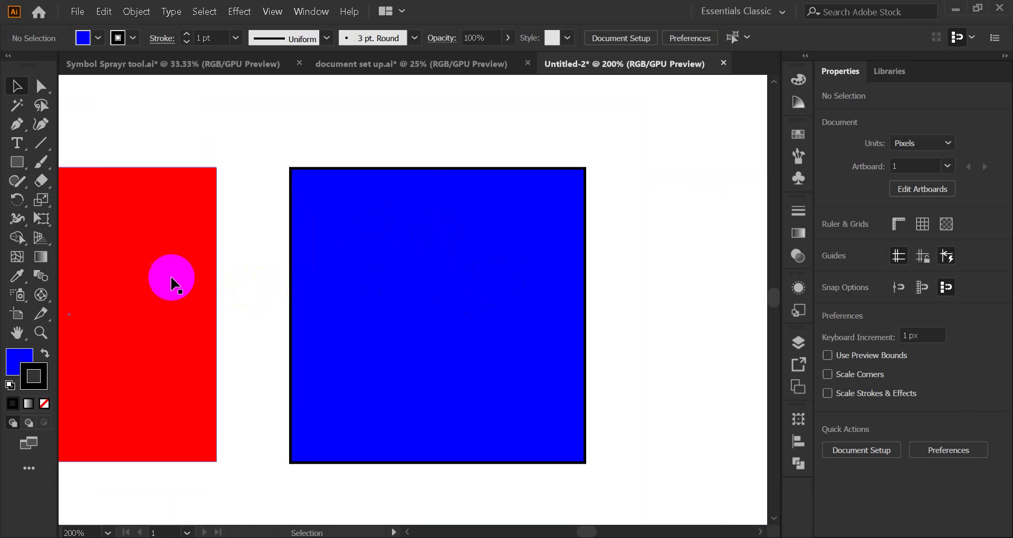
{"action": "left_click", "coordinate": [381, 307]}
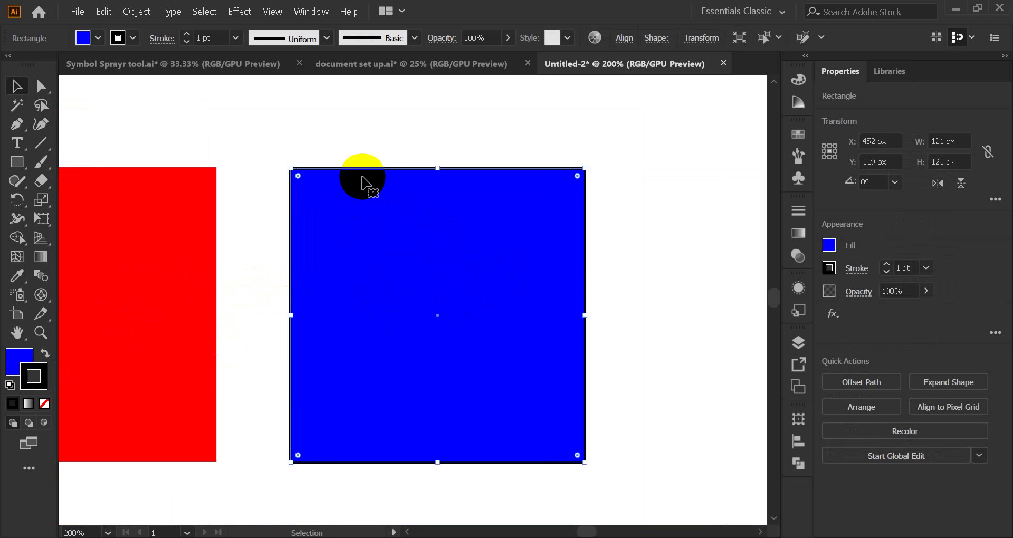
{"action": "key", "text": "ctrl+z"}
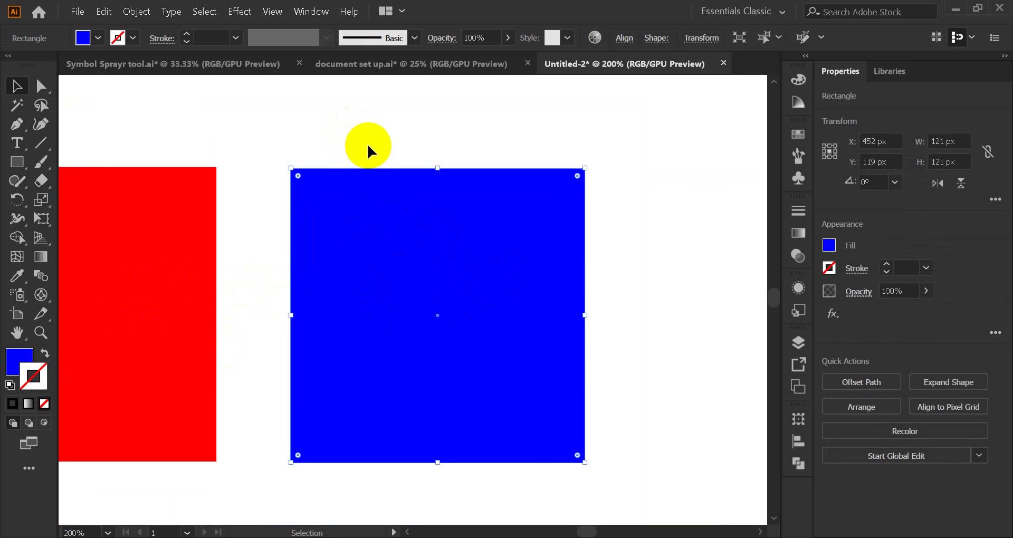
{"action": "left_click", "coordinate": [341, 156]}
Step: Try the yellow and bright green swatches on the blue square's stroke, close the swatches, and clear the selection
{"action": "left_click", "coordinate": [19, 362]}
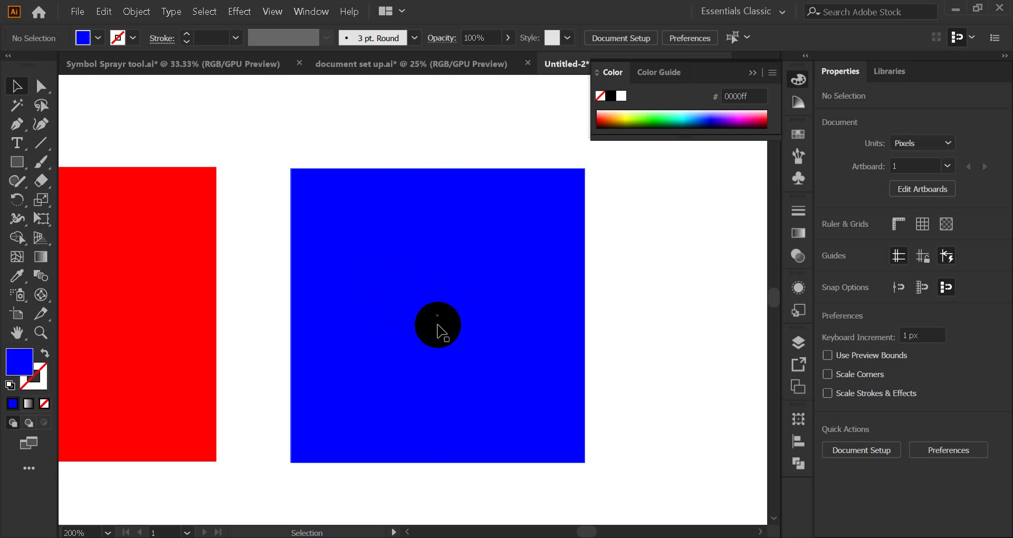
{"action": "left_click", "coordinate": [425, 306]}
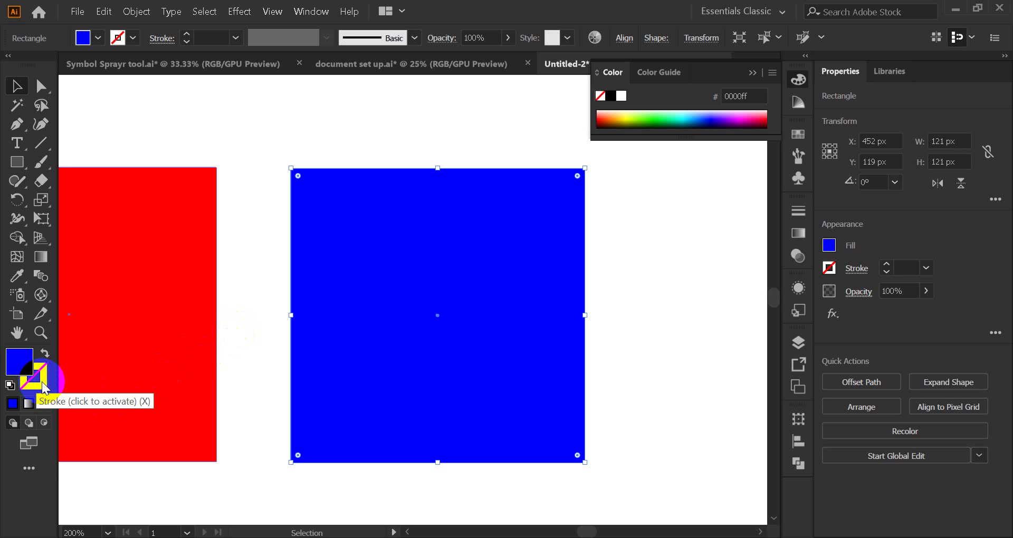
{"action": "left_click", "coordinate": [14, 357]}
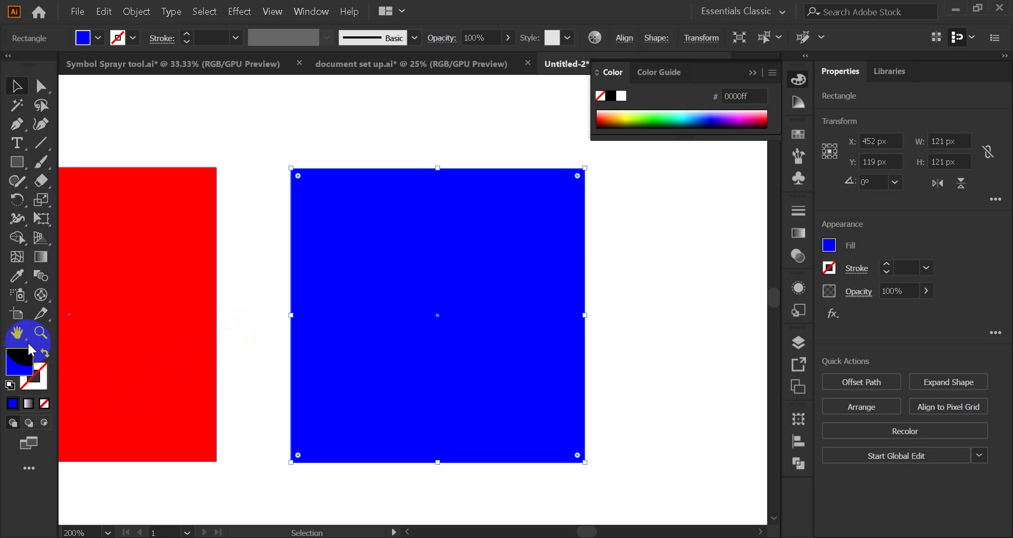
{"action": "left_click", "coordinate": [39, 383]}
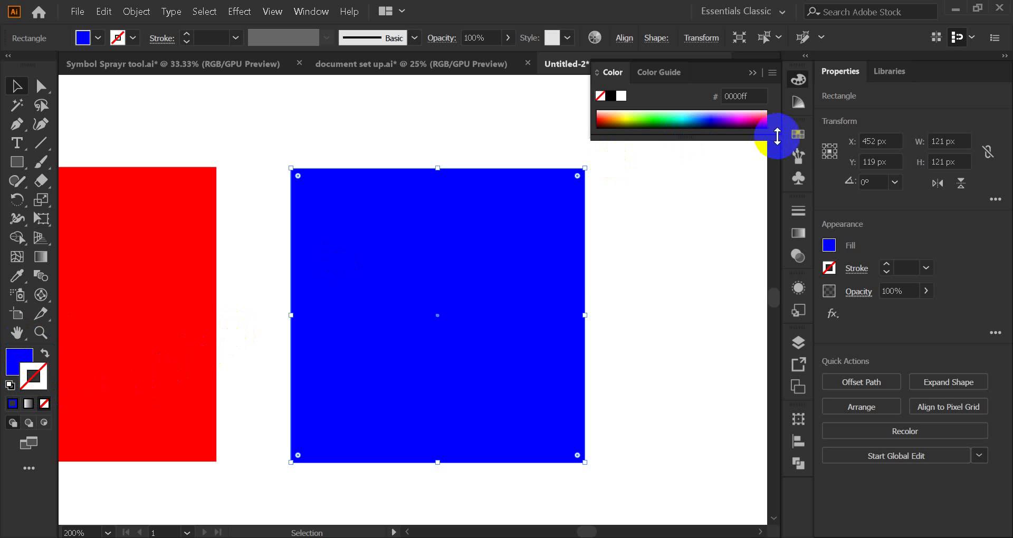
{"action": "left_click", "coordinate": [798, 134]}
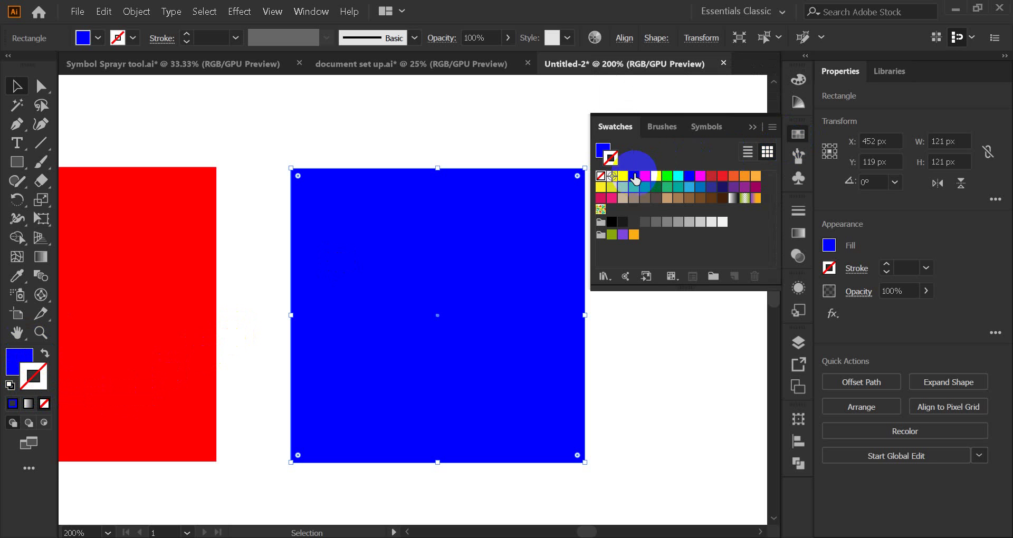
{"action": "left_click", "coordinate": [656, 176]}
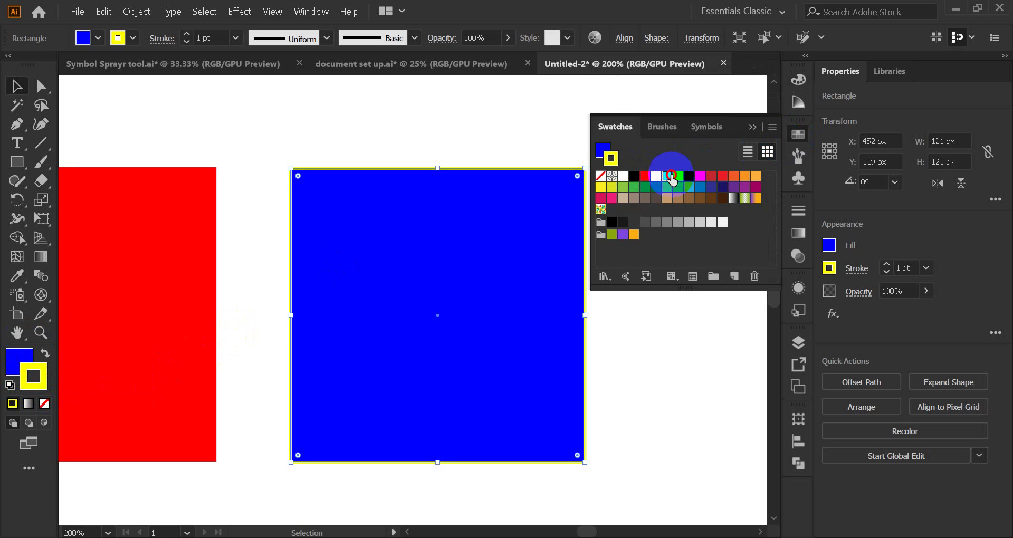
{"action": "left_click", "coordinate": [671, 176]}
{"action": "left_click", "coordinate": [752, 127]}
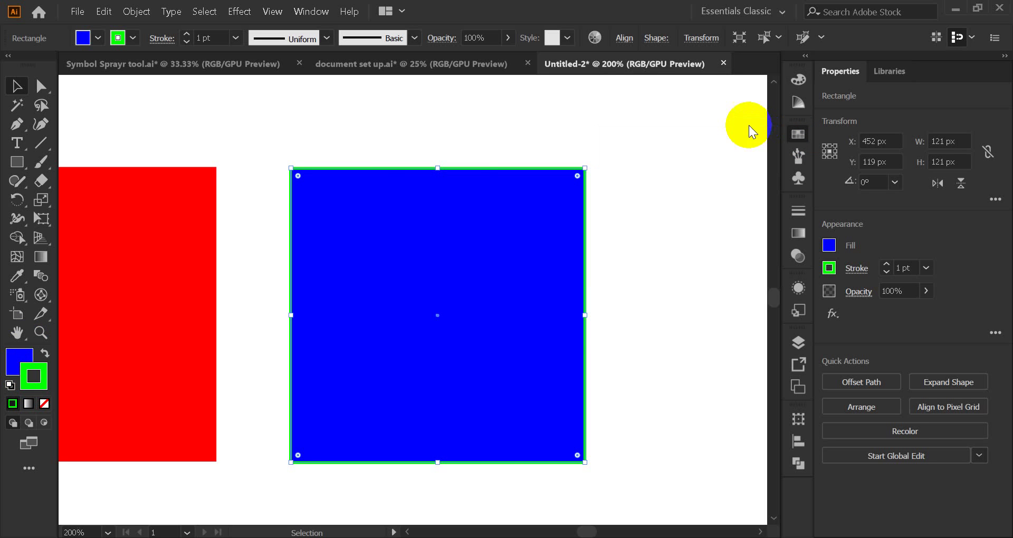
{"action": "left_click", "coordinate": [299, 129]}
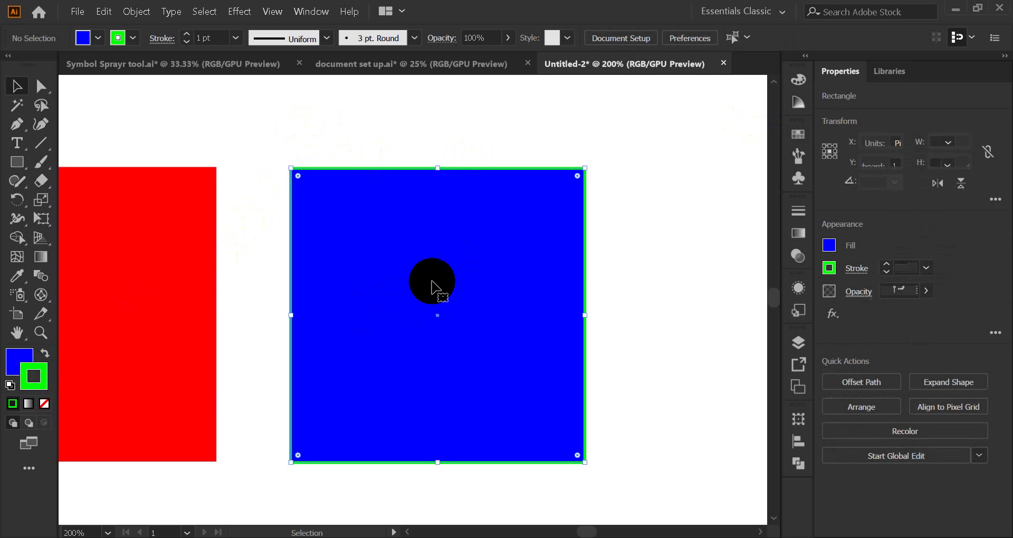
Step: Apply the dark red swatch to the blue square's stroke, clear the selection, and close the swatches
{"action": "left_click", "coordinate": [432, 288]}
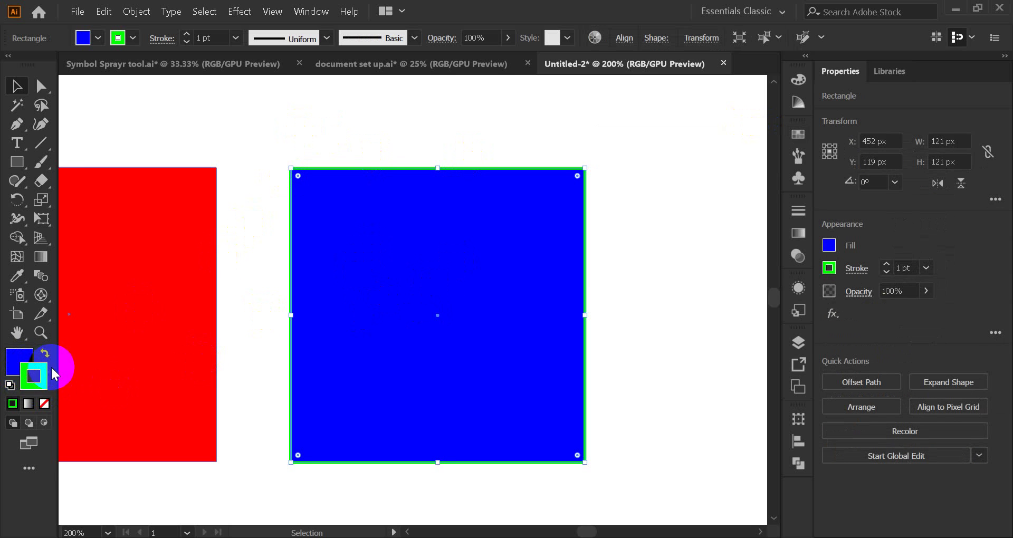
{"action": "left_click", "coordinate": [798, 134]}
{"action": "left_click", "coordinate": [711, 176]}
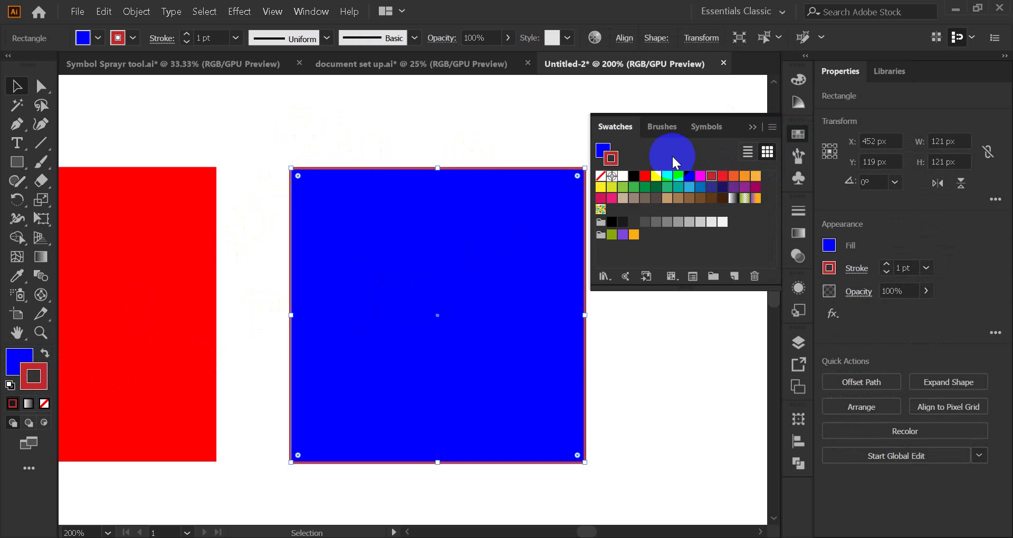
{"action": "left_click", "coordinate": [542, 131]}
{"action": "left_click", "coordinate": [753, 127]}
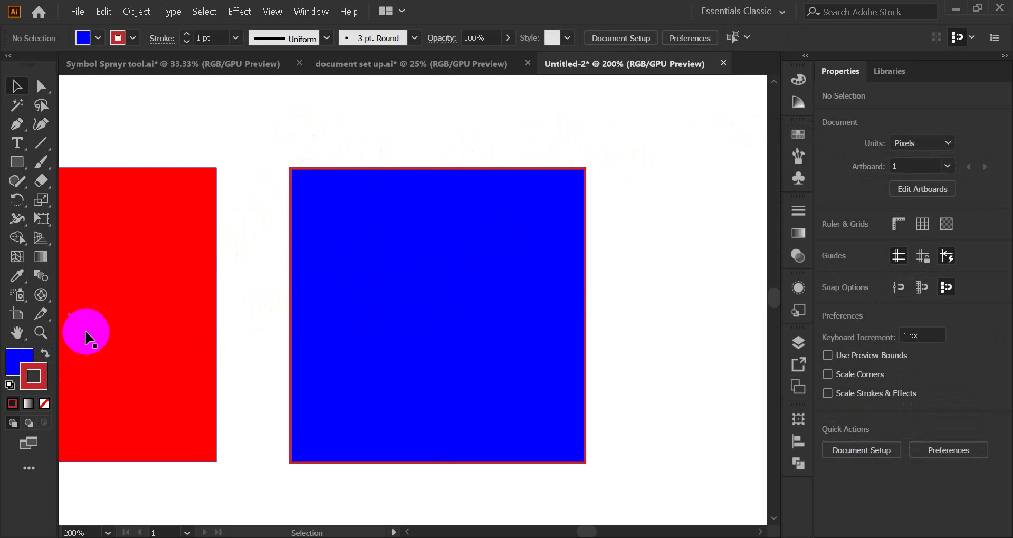
Step: Try several swatches on the blue square's fill, ending with yellow-green R=217 G=224 B=33, and clear the selection
{"action": "left_click", "coordinate": [316, 292]}
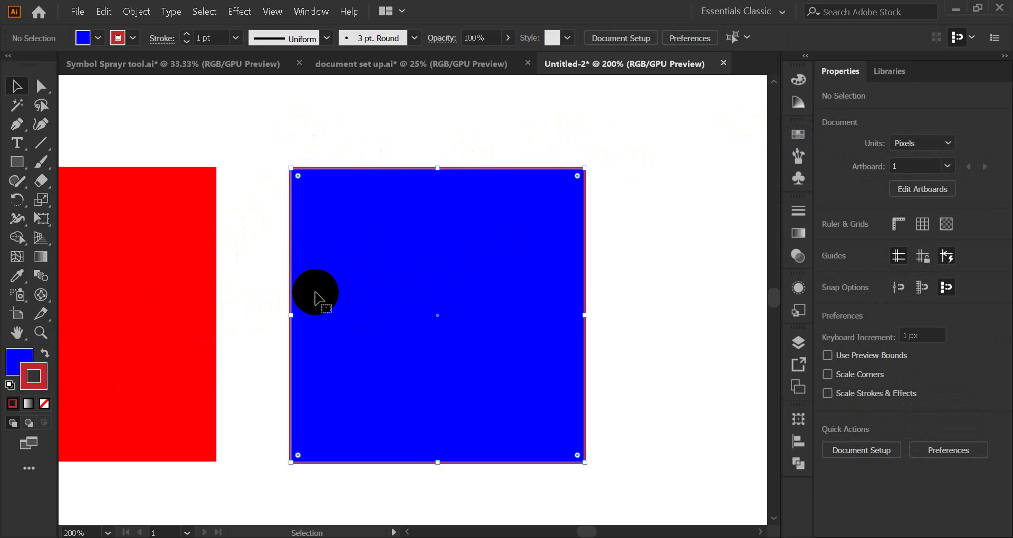
{"action": "left_click", "coordinate": [13, 371]}
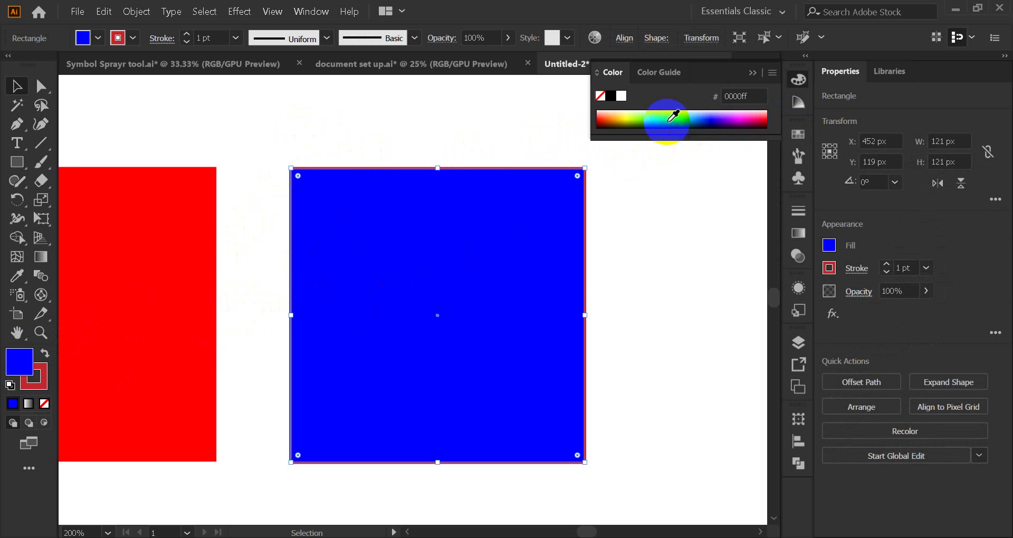
{"action": "left_click", "coordinate": [799, 131]}
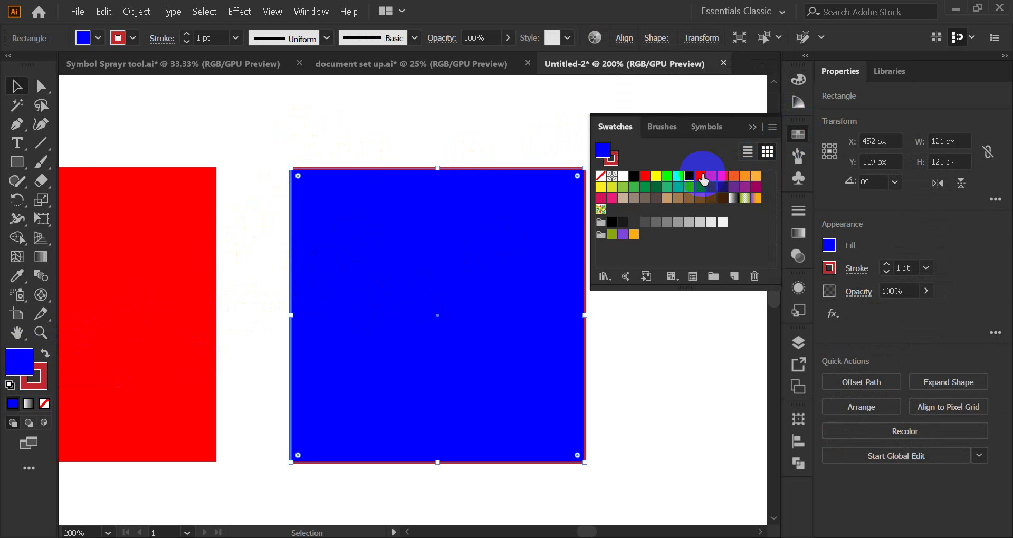
{"action": "left_click", "coordinate": [701, 177]}
{"action": "left_click", "coordinate": [713, 176]}
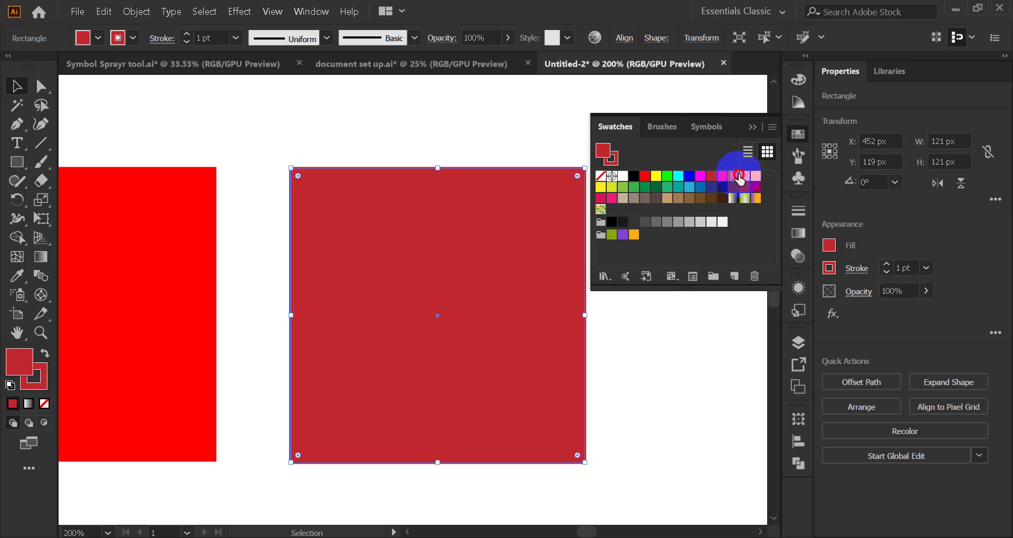
{"action": "left_click", "coordinate": [744, 176]}
{"action": "left_click", "coordinate": [756, 177]}
{"action": "left_click", "coordinate": [756, 187]}
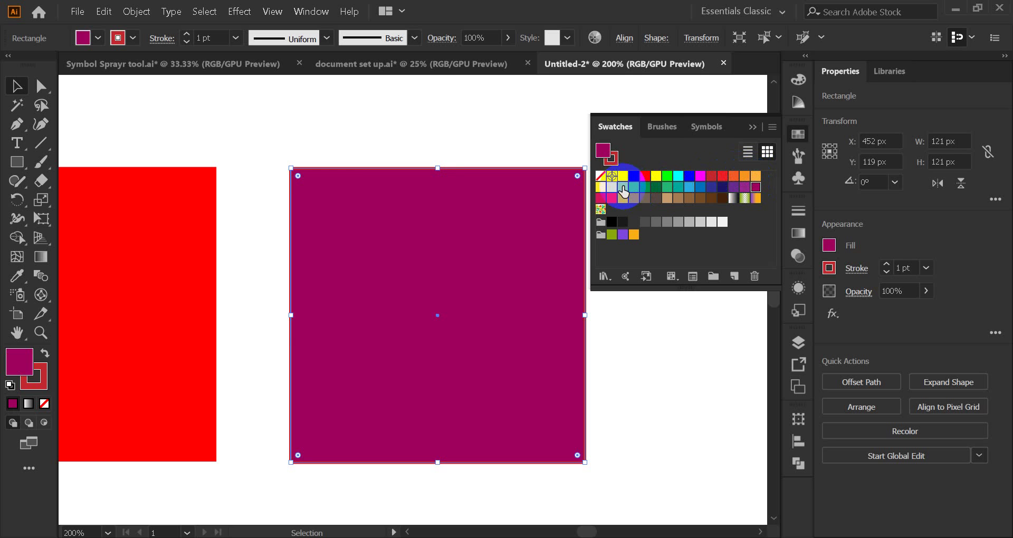
{"action": "left_click", "coordinate": [600, 187]}
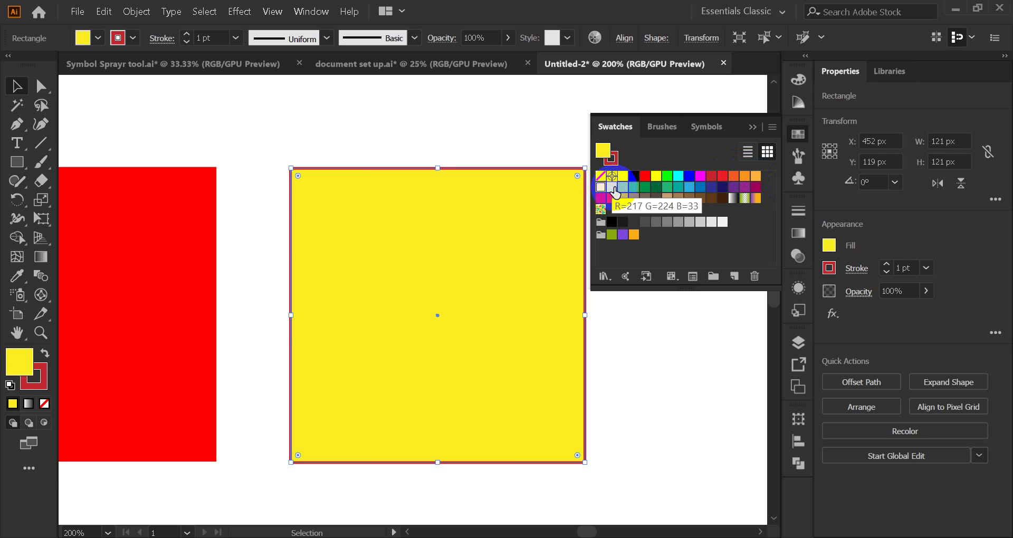
{"action": "left_click", "coordinate": [612, 187]}
{"action": "left_click", "coordinate": [751, 128]}
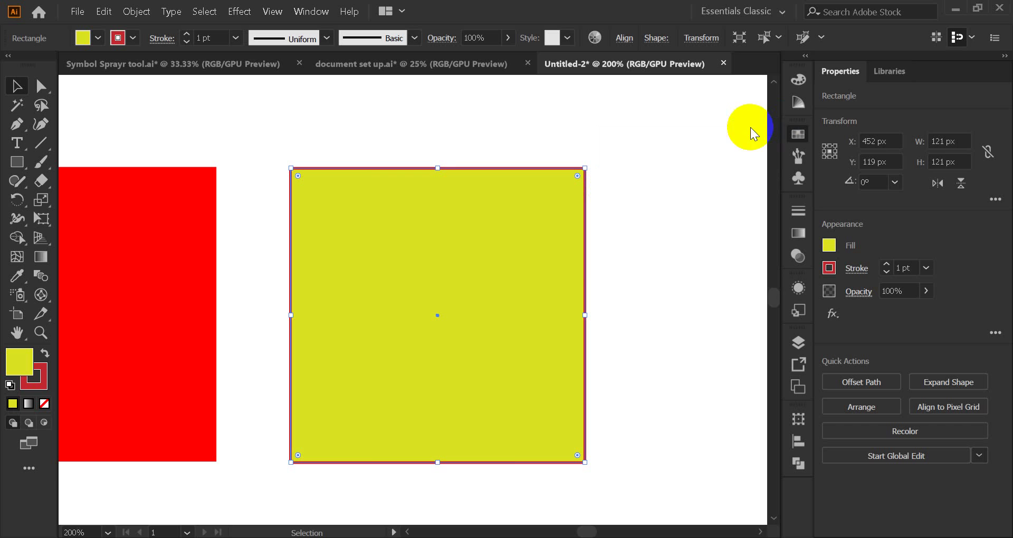
{"action": "left_click", "coordinate": [630, 152]}
Step: Increase the yellow-green square's stroke weight to 5 pt and clear the selection
{"action": "left_click", "coordinate": [476, 244]}
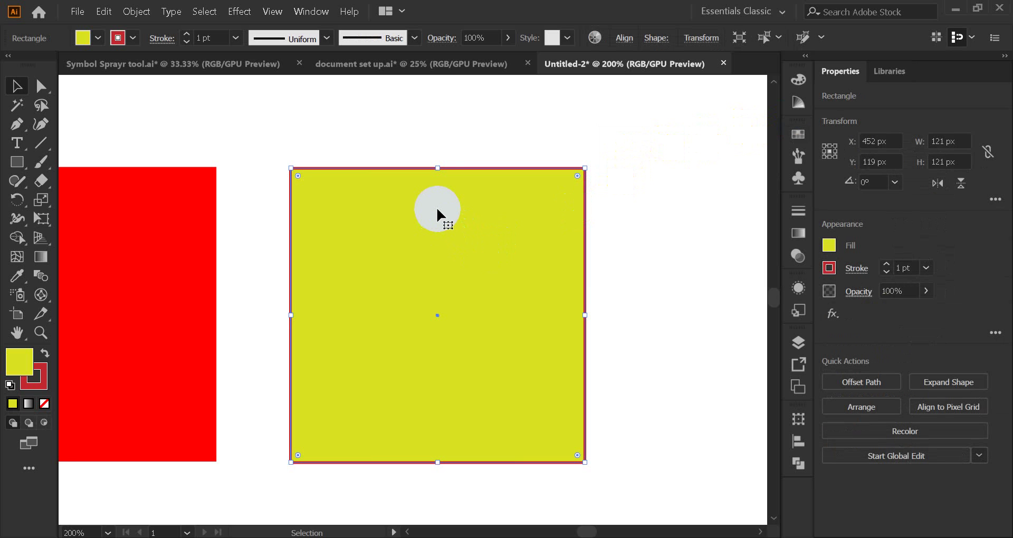
{"action": "scroll", "coordinate": [437, 211], "scroll_direction": "down", "scroll_amount": 1}
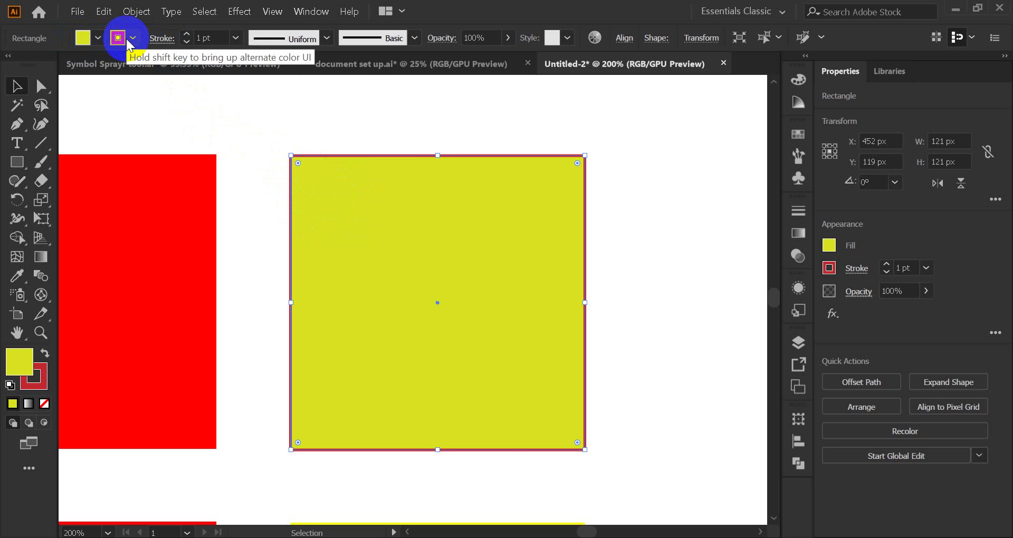
{"action": "left_click", "coordinate": [187, 34]}
{"action": "left_click", "coordinate": [186, 33]}
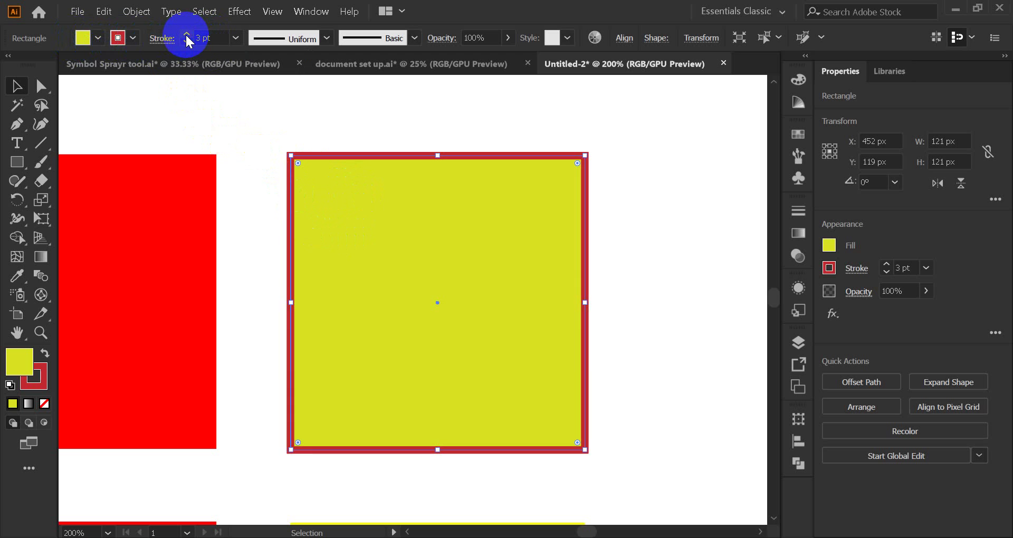
{"action": "left_click", "coordinate": [186, 34]}
{"action": "left_click", "coordinate": [186, 35]}
{"action": "left_click", "coordinate": [594, 136]}
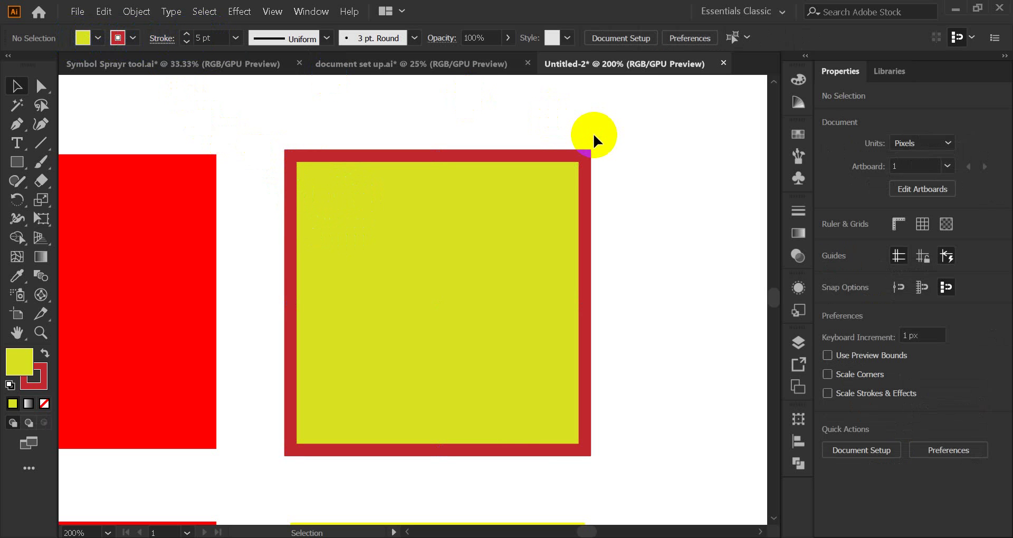
Step: Select the yellow-green square and reduce its stroke weight to 3 pt
{"action": "left_click", "coordinate": [482, 255]}
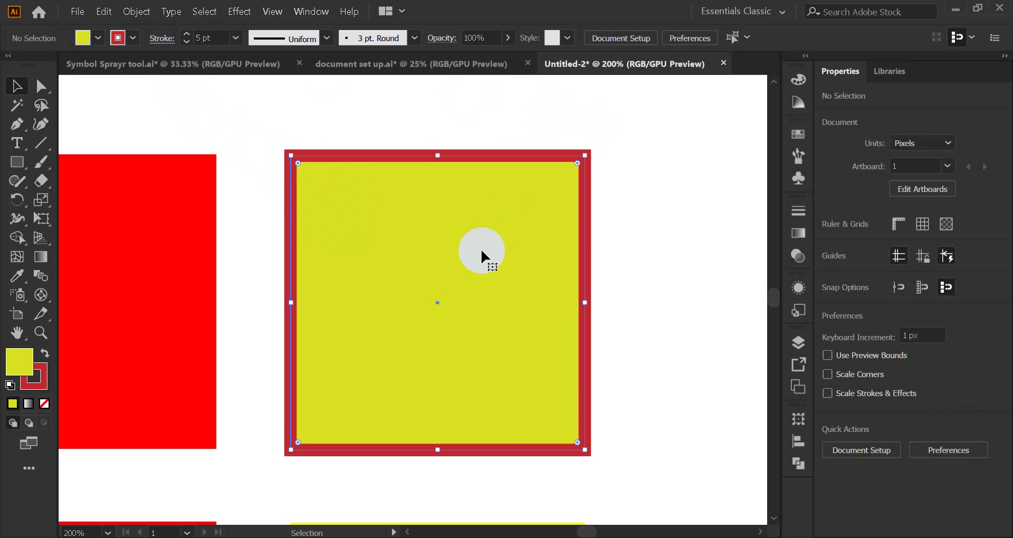
{"action": "left_click", "coordinate": [187, 42]}
{"action": "left_click", "coordinate": [186, 42]}
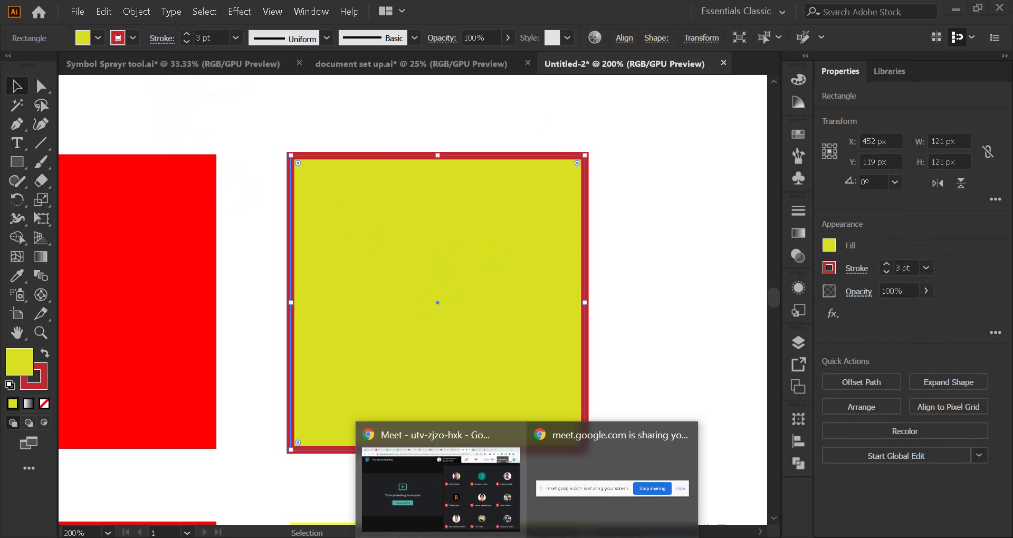
Step: Check the Google Meet call window, return to Illustrator, and reselect the yellow-green square
{"action": "left_click", "coordinate": [452, 481]}
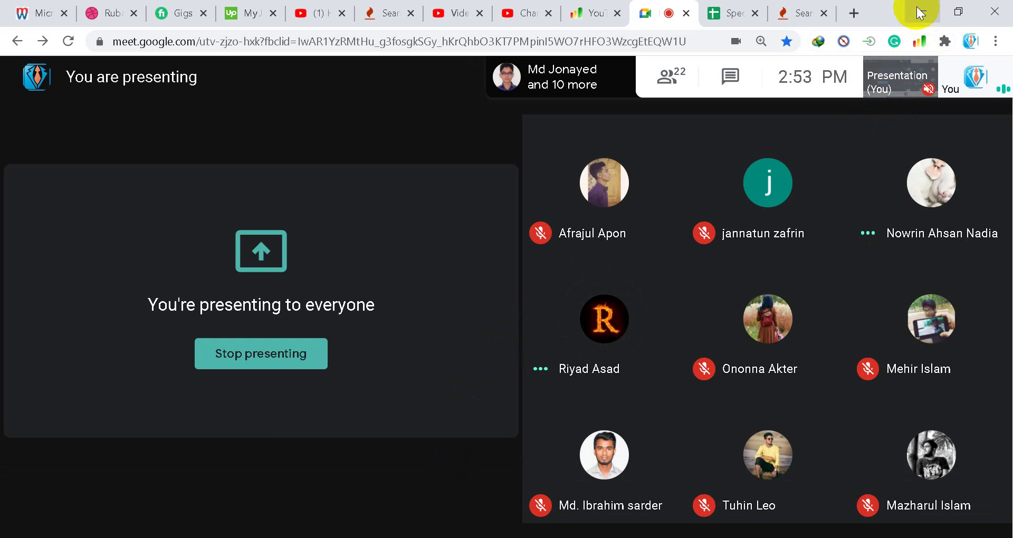
{"action": "left_click", "coordinate": [918, 11]}
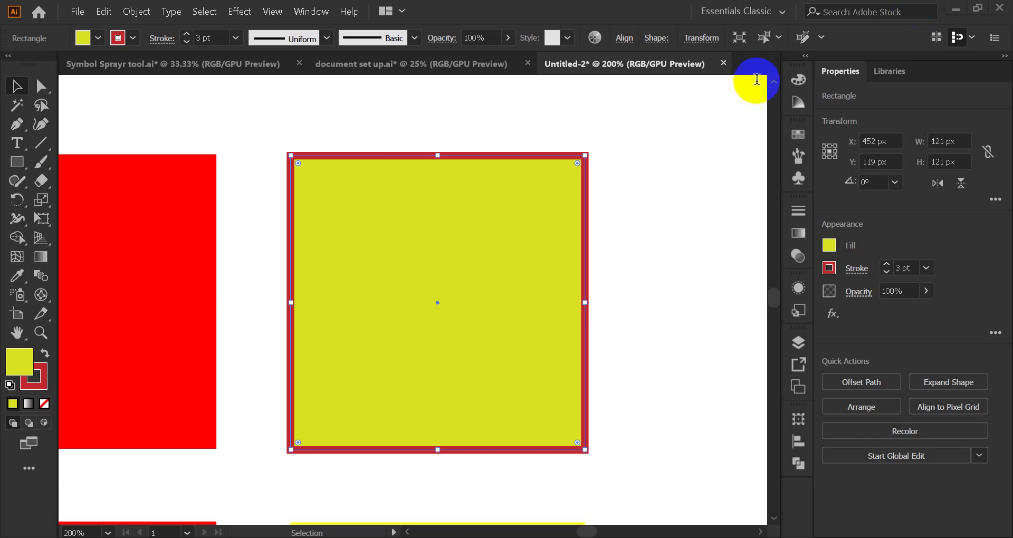
{"action": "left_click", "coordinate": [645, 290]}
{"action": "left_click", "coordinate": [523, 312]}
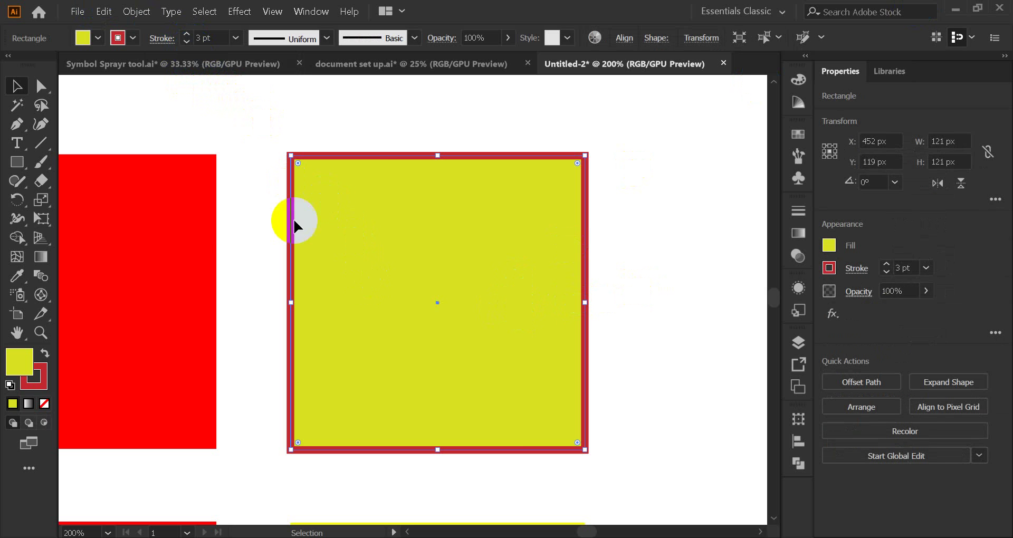
Step: Remove the yellow-green square's stroke, make the fill active, and clear the selection
{"action": "left_click", "coordinate": [79, 363]}
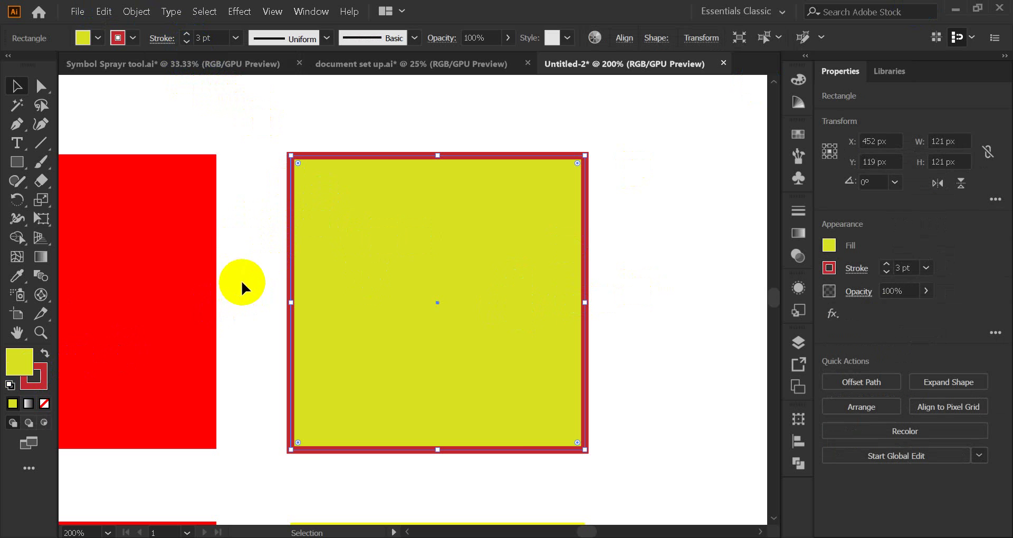
{"action": "left_click", "coordinate": [44, 377]}
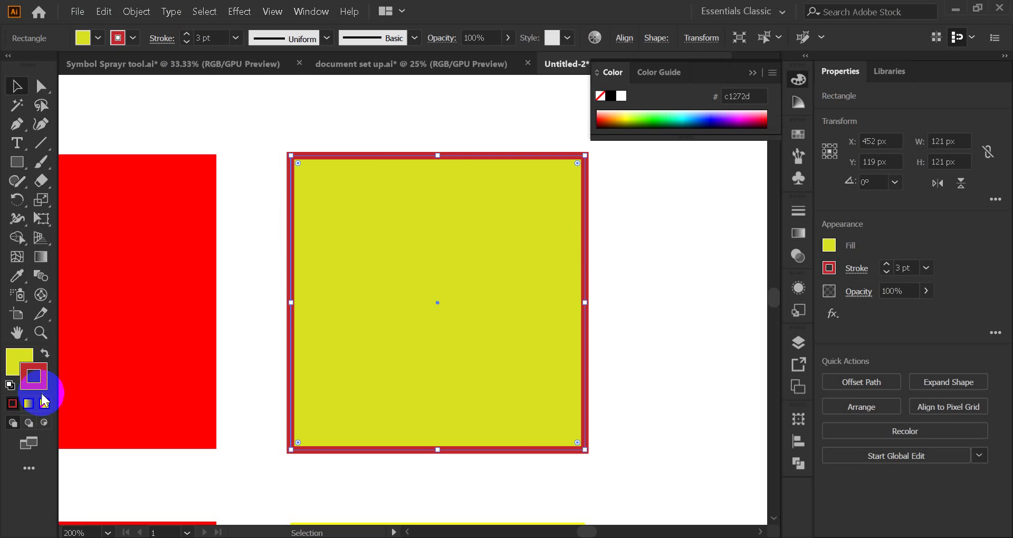
{"action": "left_click", "coordinate": [45, 404]}
{"action": "left_click", "coordinate": [19, 361]}
{"action": "left_click", "coordinate": [241, 241]}
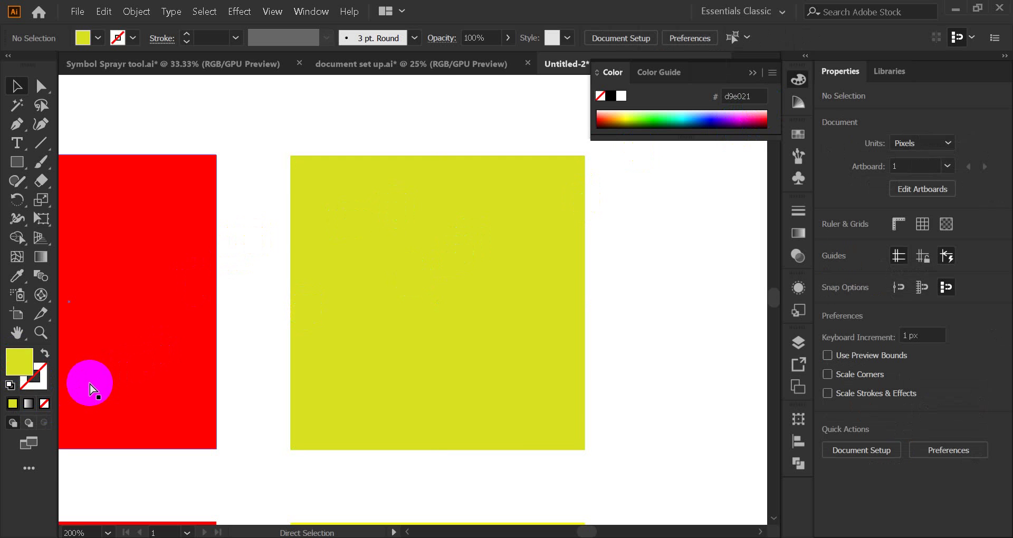
Step: Undo the stroke removal, close the color settings, and set the yellow-green square's fill to None
{"action": "key", "text": "ctrl+z"}
{"action": "left_click", "coordinate": [752, 77]}
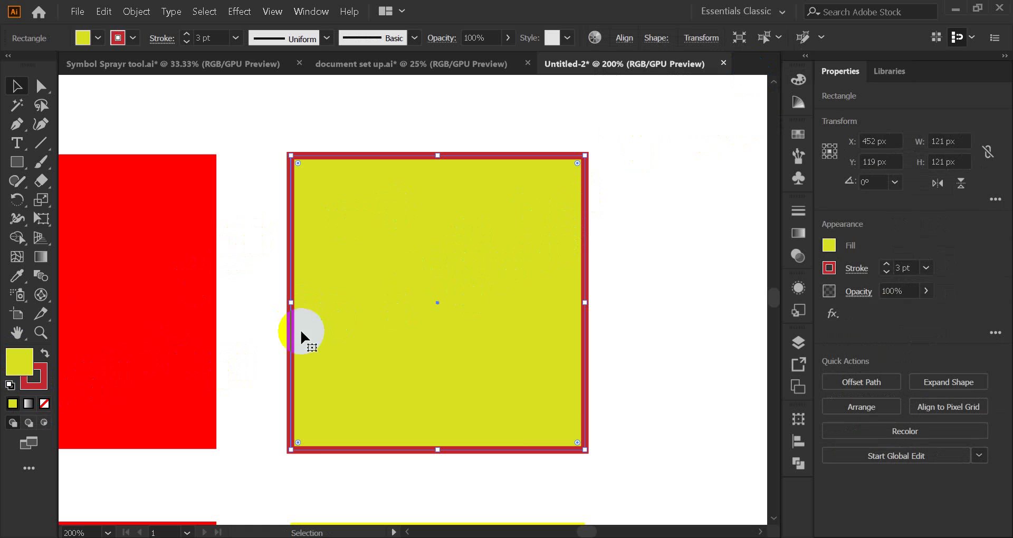
{"action": "left_click", "coordinate": [44, 405]}
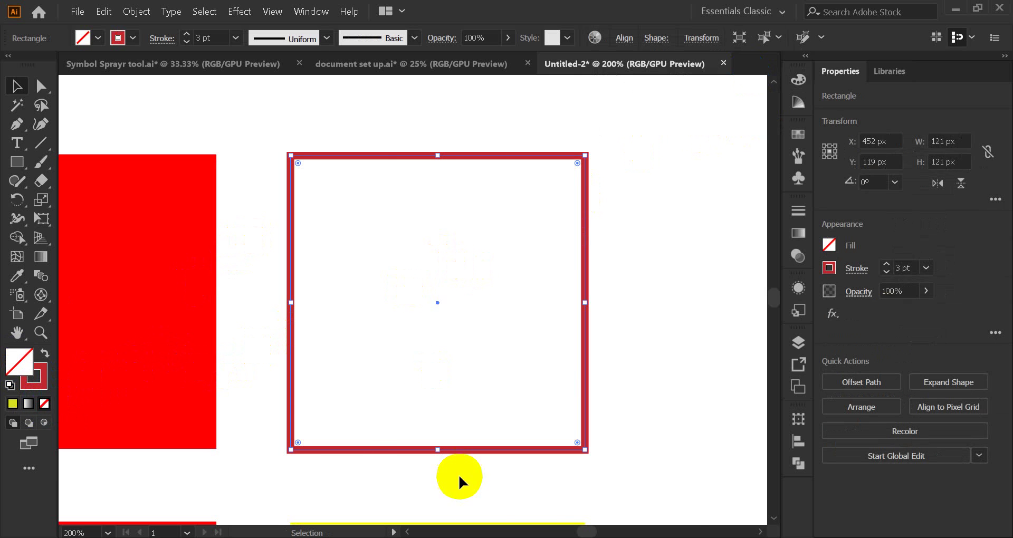
Step: Switch to the Google Meet call, answer the pending join request, and return to Illustrator
{"action": "left_click", "coordinate": [422, 486]}
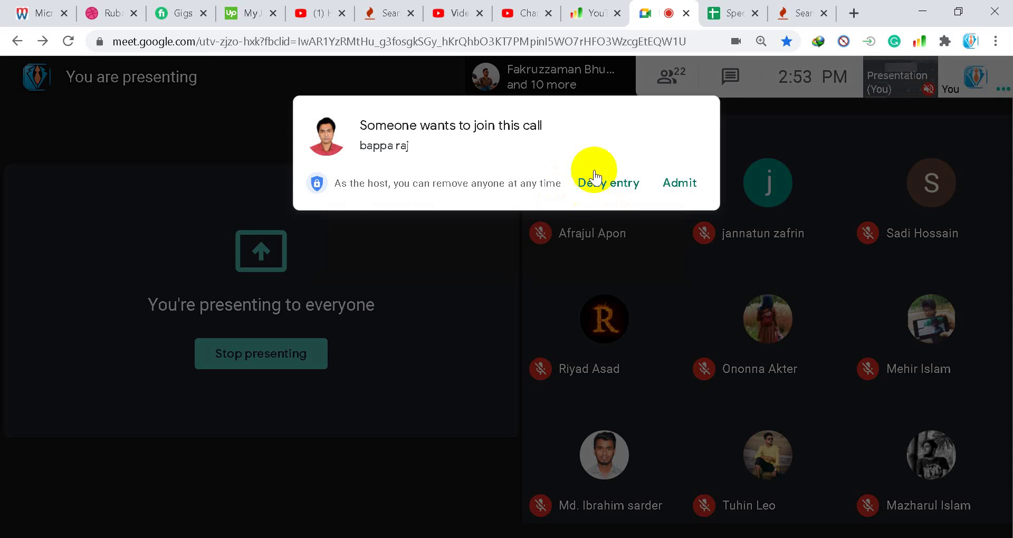
{"action": "left_click", "coordinate": [597, 177]}
{"action": "left_click", "coordinate": [922, 12]}
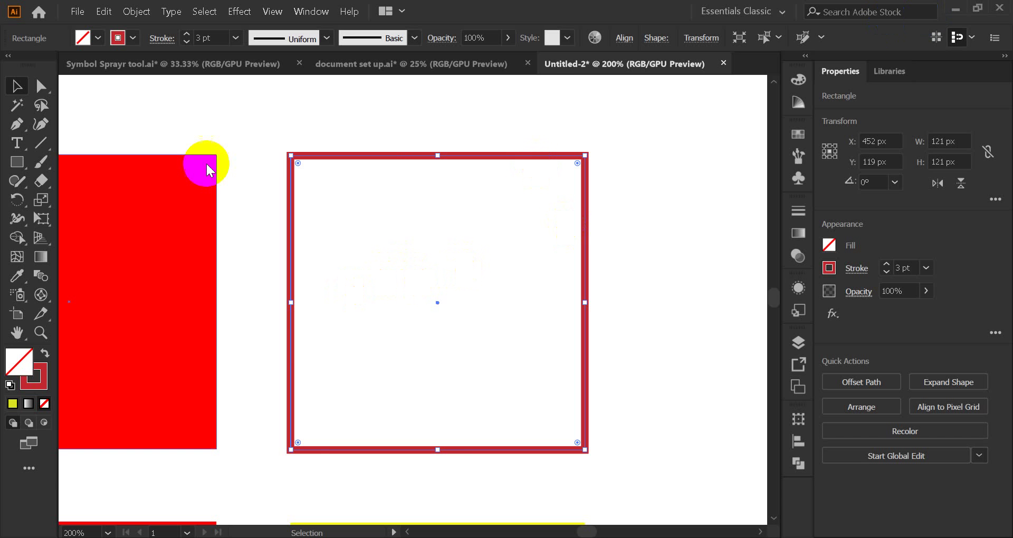
Step: Clear the selection and practise selecting the unfilled square by its red stroke, leaving it selected
{"action": "left_click", "coordinate": [740, 221]}
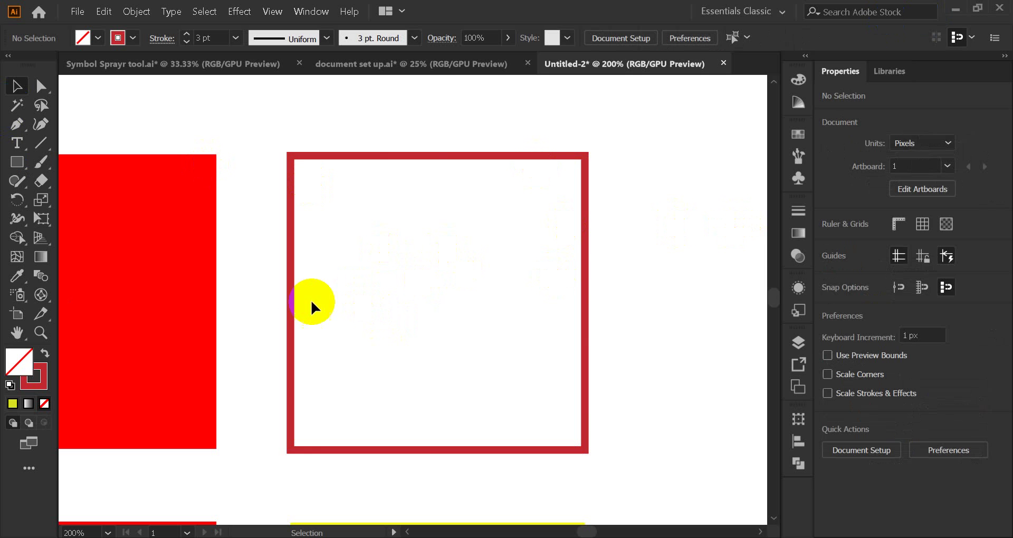
{"action": "left_click", "coordinate": [289, 296]}
{"action": "left_click", "coordinate": [609, 267]}
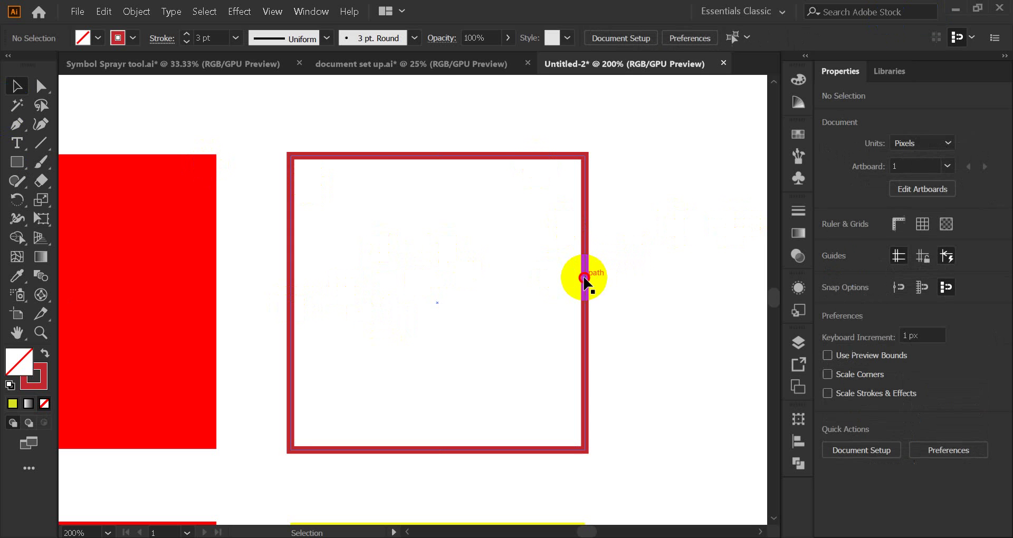
{"action": "left_click", "coordinate": [585, 279]}
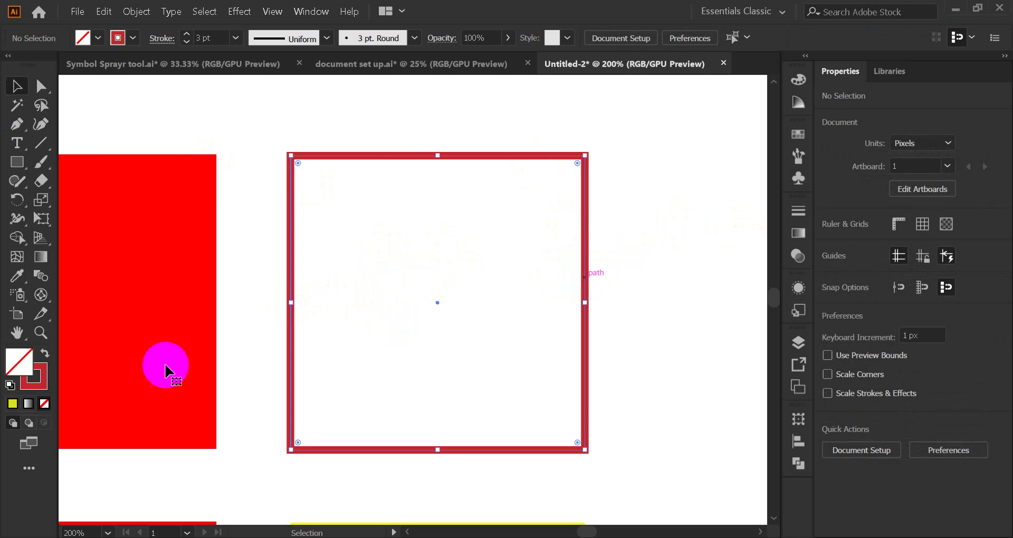
{"action": "left_click", "coordinate": [617, 204]}
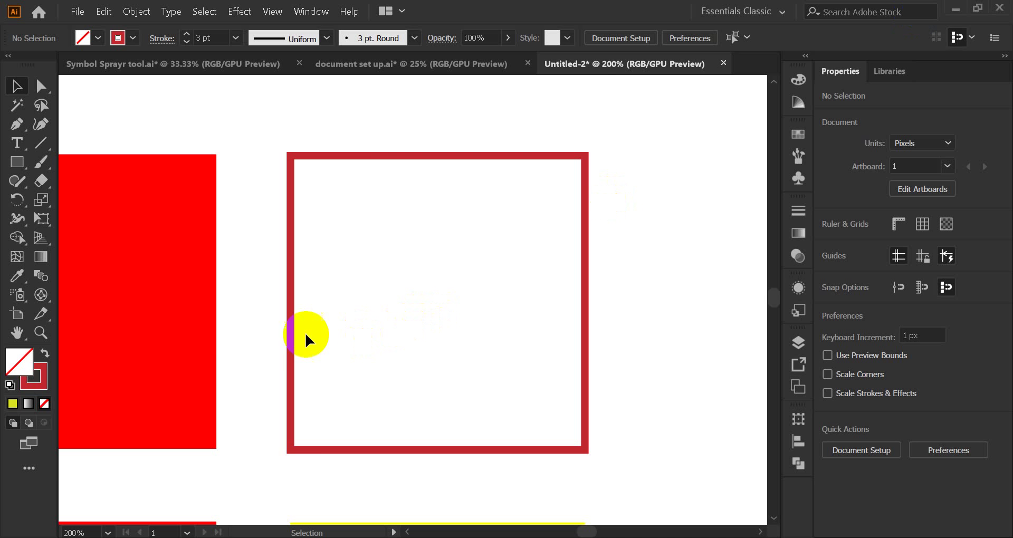
{"action": "left_click", "coordinate": [293, 335]}
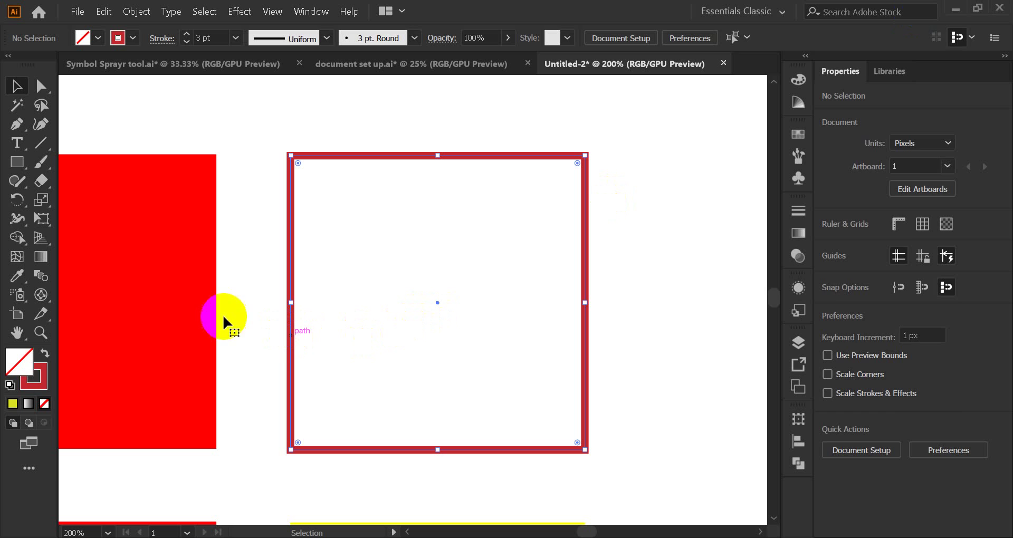
Step: Make the stroke active, try several greens in the Color Picker, and set the square's stroke color to #14f248
{"action": "left_click", "coordinate": [42, 375]}
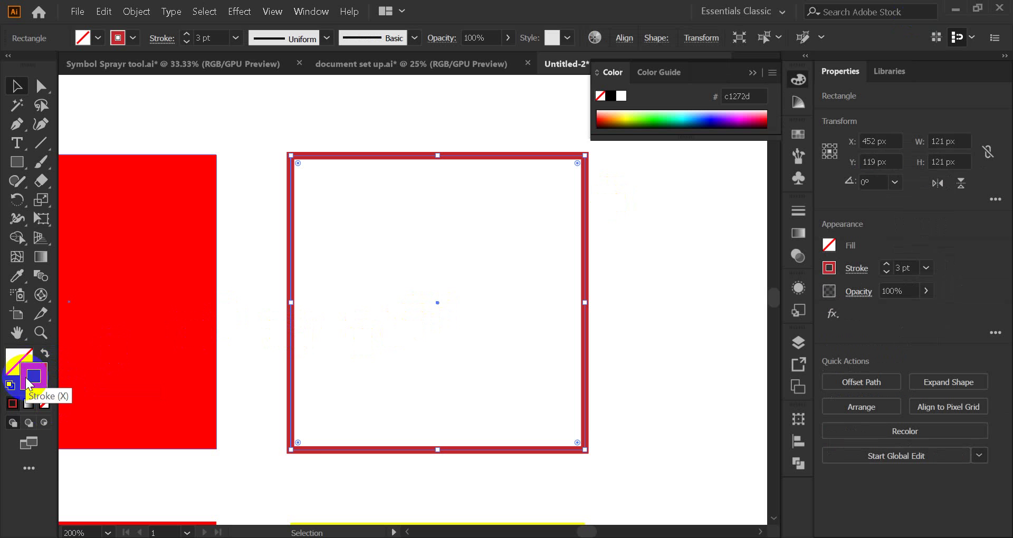
{"action": "left_click", "coordinate": [44, 375]}
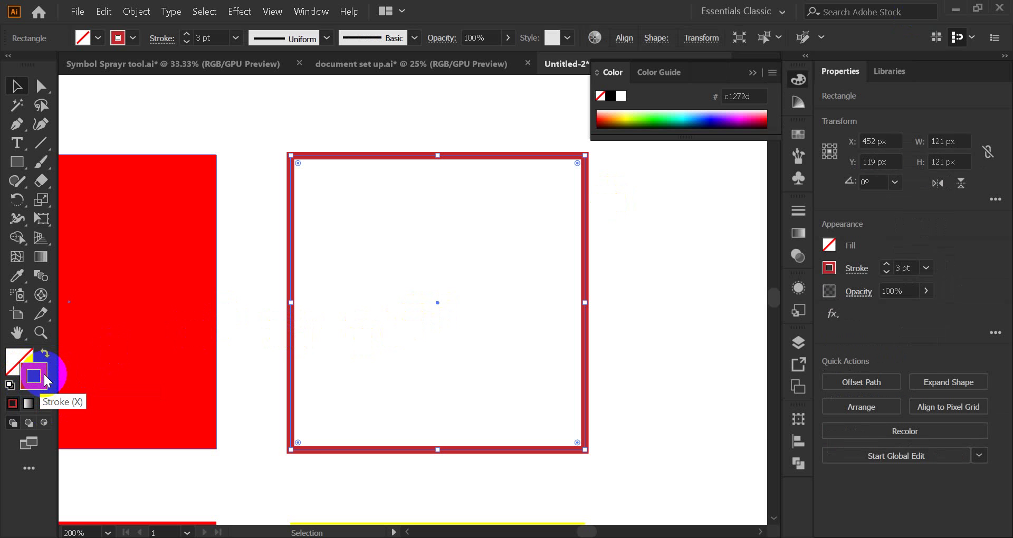
{"action": "double_click", "coordinate": [43, 375]}
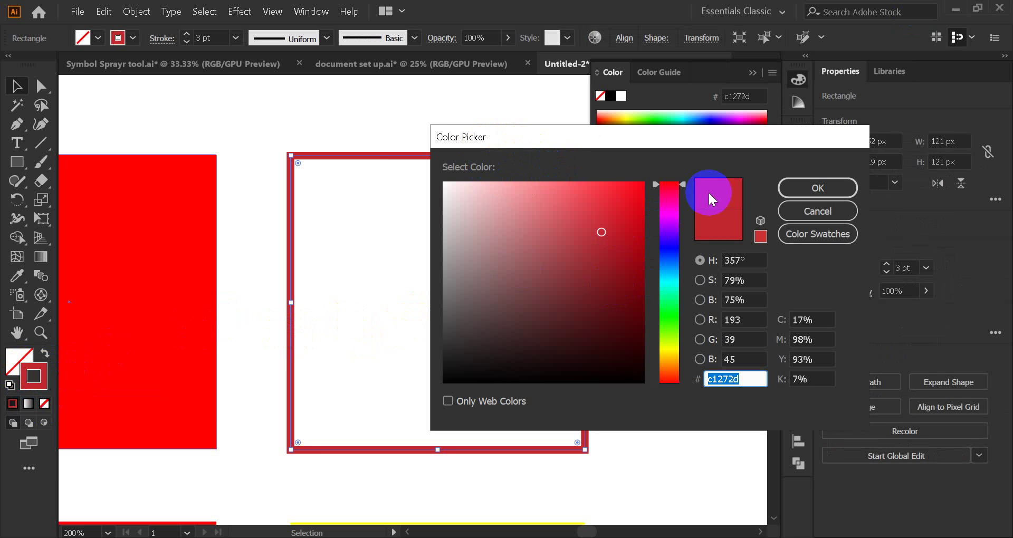
{"action": "left_click", "coordinate": [671, 309]}
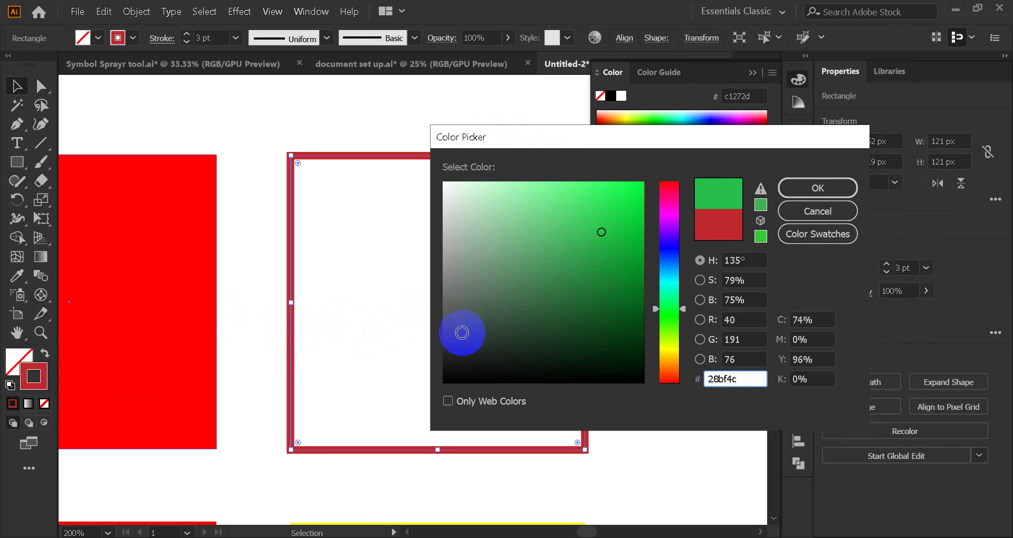
{"action": "mouse_move", "coordinate": [602, 233]}
{"action": "left_mouse_down"}
{"action": "mouse_move", "coordinate": [611, 202]}
{"action": "mouse_move", "coordinate": [628, 194]}
{"action": "left_mouse_up"}
{"action": "left_click", "coordinate": [726, 212]}
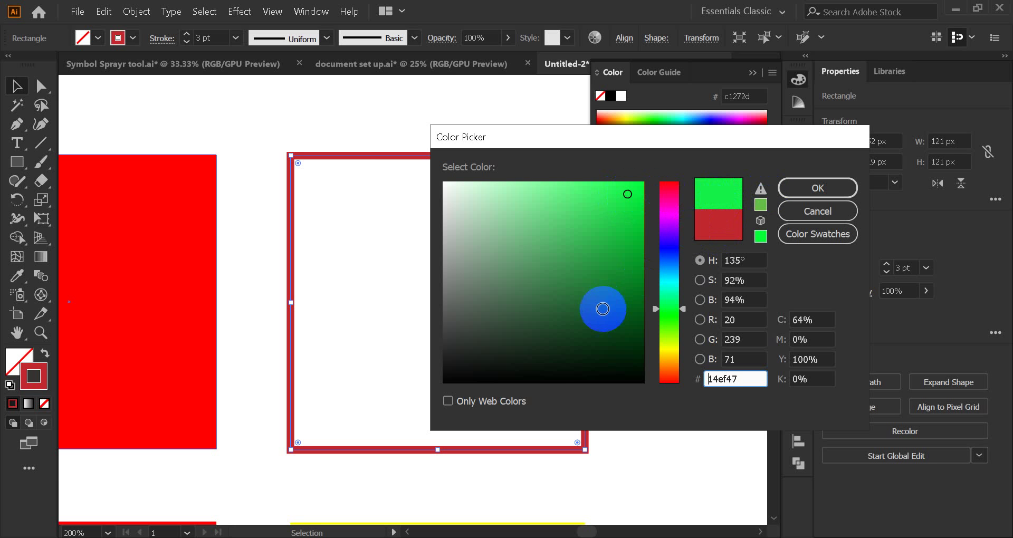
{"action": "left_click", "coordinate": [578, 330]}
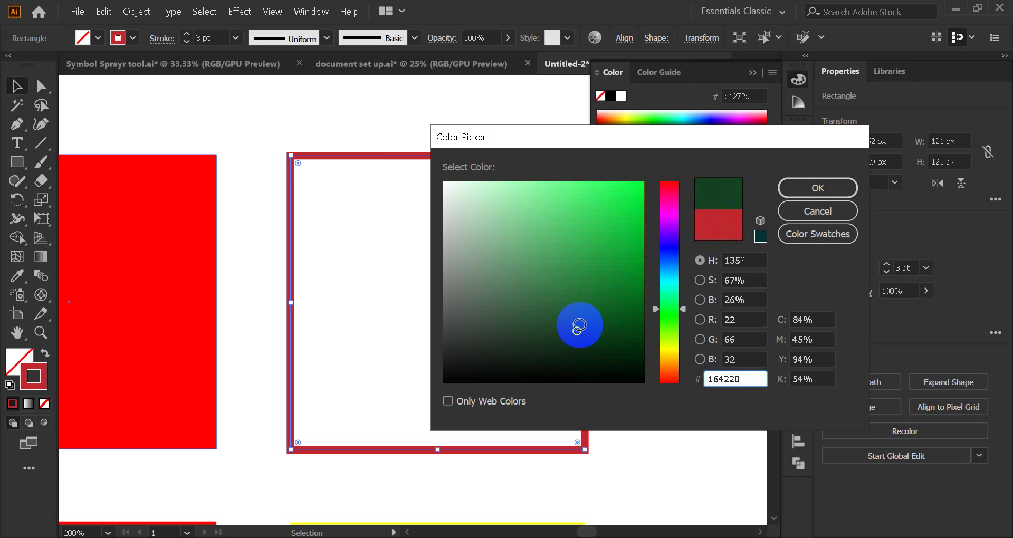
{"action": "mouse_move", "coordinate": [577, 327]}
{"action": "left_mouse_down"}
{"action": "mouse_move", "coordinate": [554, 302]}
{"action": "mouse_move", "coordinate": [555, 280]}
{"action": "left_mouse_up"}
{"action": "mouse_move", "coordinate": [595, 232]}
{"action": "left_mouse_down"}
{"action": "mouse_move", "coordinate": [633, 192]}
{"action": "mouse_move", "coordinate": [602, 199]}
{"action": "mouse_move", "coordinate": [632, 208]}
{"action": "left_mouse_up"}
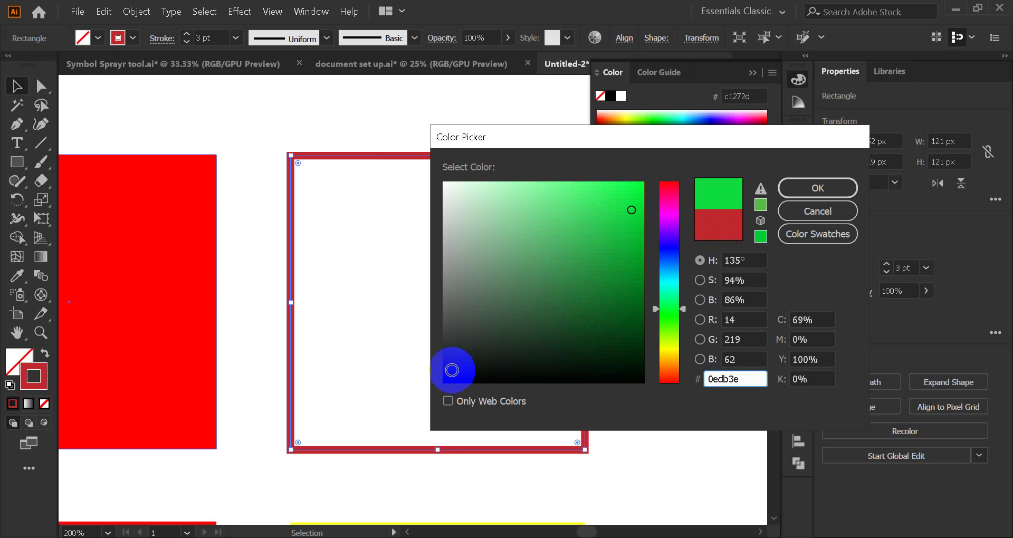
{"action": "left_click", "coordinate": [452, 366]}
{"action": "left_click", "coordinate": [510, 348]}
{"action": "mouse_move", "coordinate": [455, 374]}
{"action": "left_mouse_down"}
{"action": "mouse_move", "coordinate": [448, 378]}
{"action": "mouse_move", "coordinate": [579, 285]}
{"action": "mouse_move", "coordinate": [607, 220]}
{"action": "mouse_move", "coordinate": [621, 201]}
{"action": "mouse_move", "coordinate": [640, 199]}
{"action": "mouse_move", "coordinate": [628, 191]}
{"action": "left_mouse_up"}
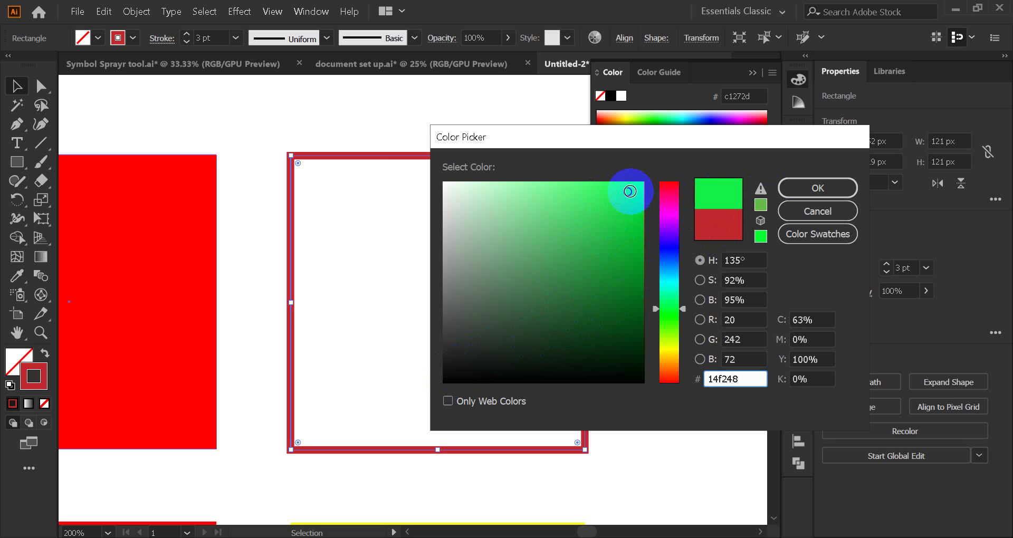
{"action": "left_click", "coordinate": [813, 187]}
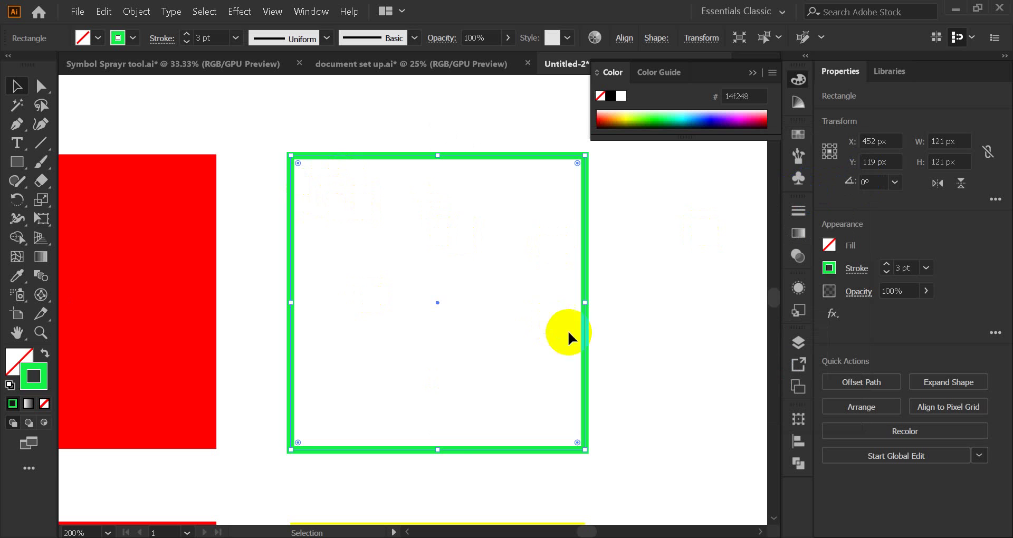
Step: Reselect the green-outlined square, fill it with violet #701bea, close the color settings, and clear the selection
{"action": "left_click", "coordinate": [264, 345]}
{"action": "left_click", "coordinate": [291, 365]}
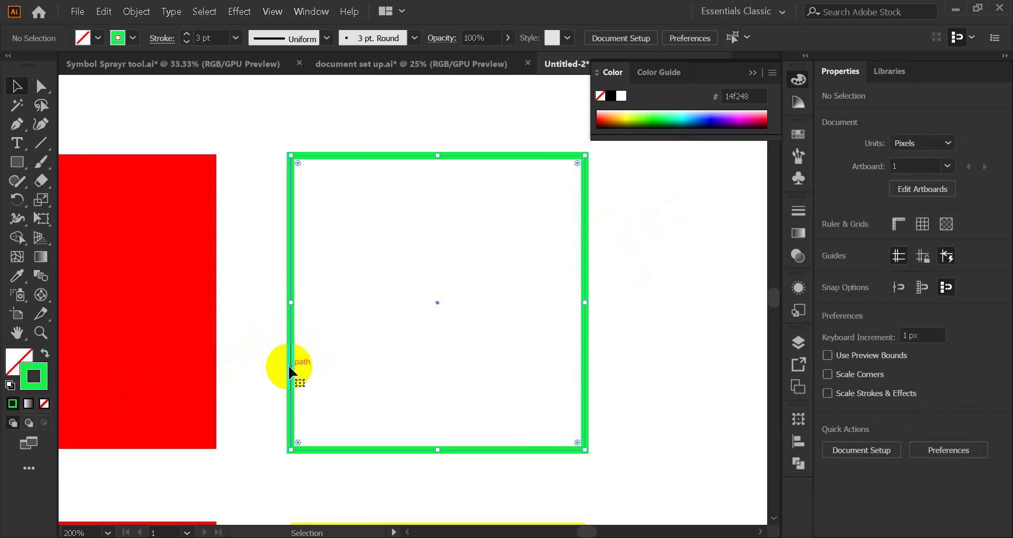
{"action": "left_click", "coordinate": [18, 361]}
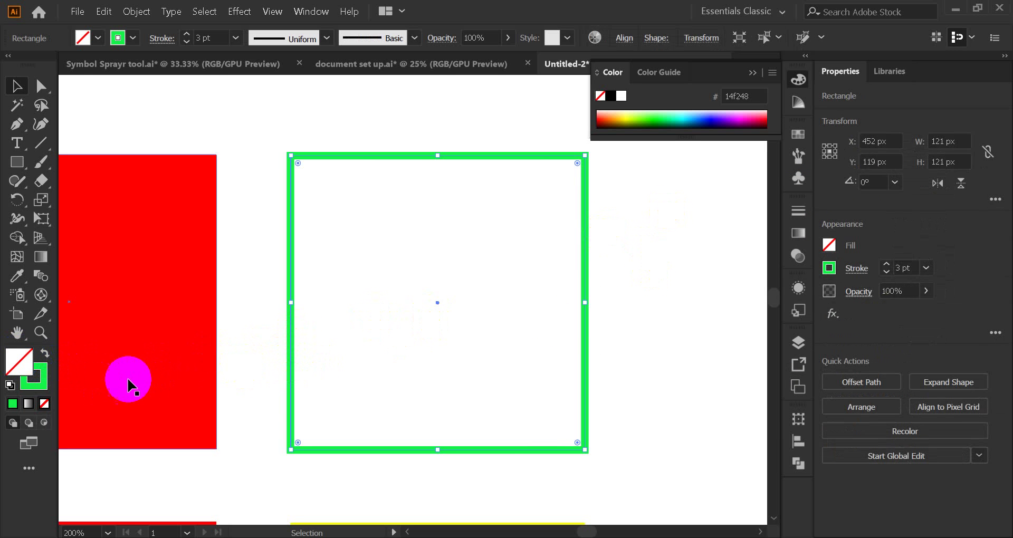
{"action": "double_click", "coordinate": [22, 365]}
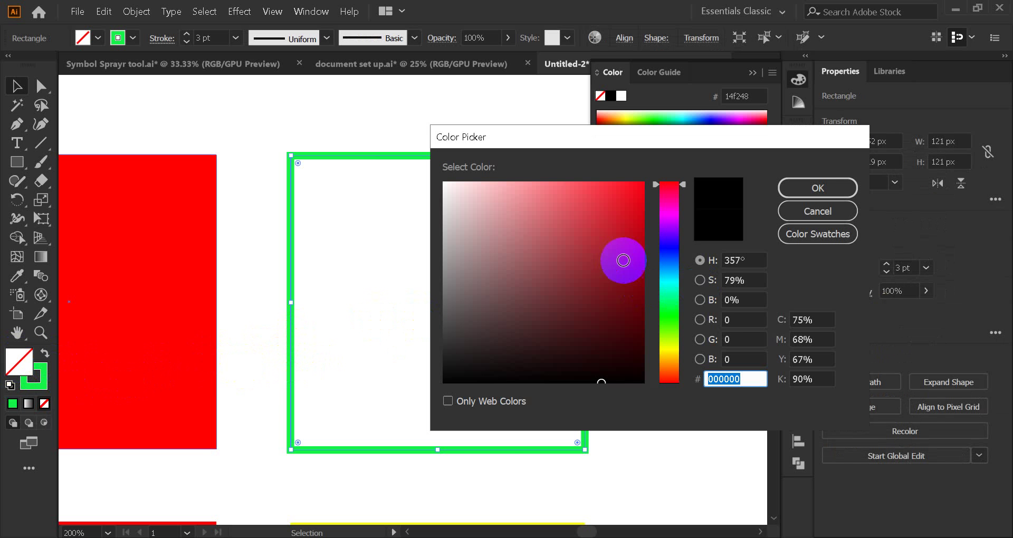
{"action": "left_click", "coordinate": [621, 227]}
{"action": "mouse_move", "coordinate": [666, 211]}
{"action": "left_mouse_down"}
{"action": "mouse_move", "coordinate": [668, 249]}
{"action": "mouse_move", "coordinate": [664, 234]}
{"action": "left_mouse_up"}
{"action": "left_click", "coordinate": [623, 196]}
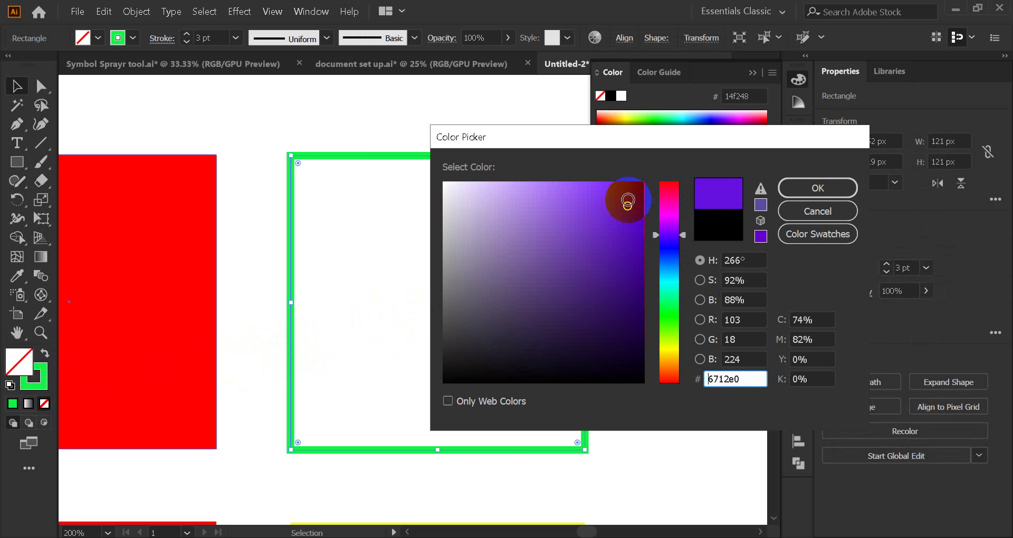
{"action": "left_click", "coordinate": [804, 187]}
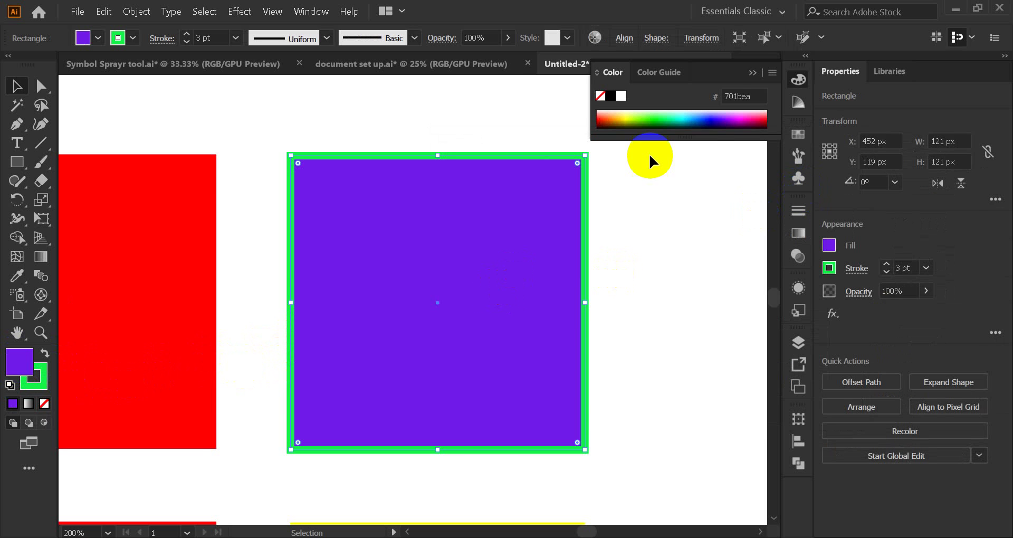
{"action": "left_click", "coordinate": [738, 86]}
{"action": "left_click", "coordinate": [661, 169]}
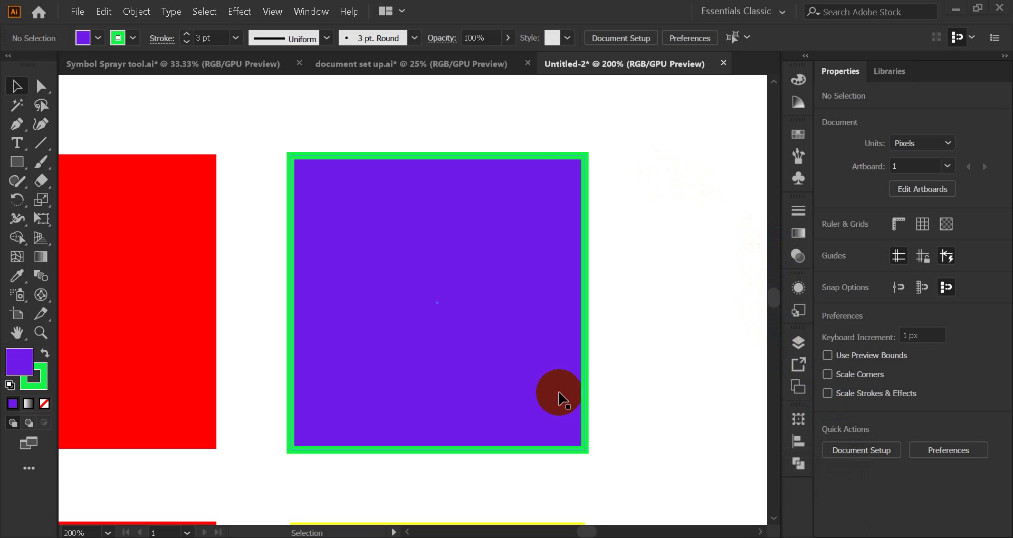
Step: Set the violet square's fill to None, keeping its green stroke, and clear the selection
{"action": "left_click", "coordinate": [45, 403]}
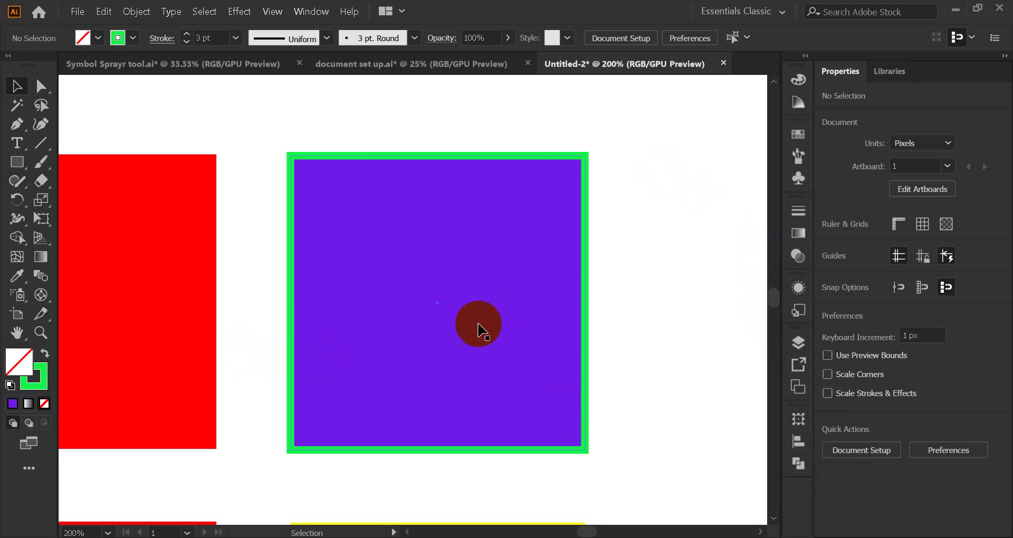
{"action": "left_click", "coordinate": [426, 340]}
{"action": "left_click", "coordinate": [44, 404]}
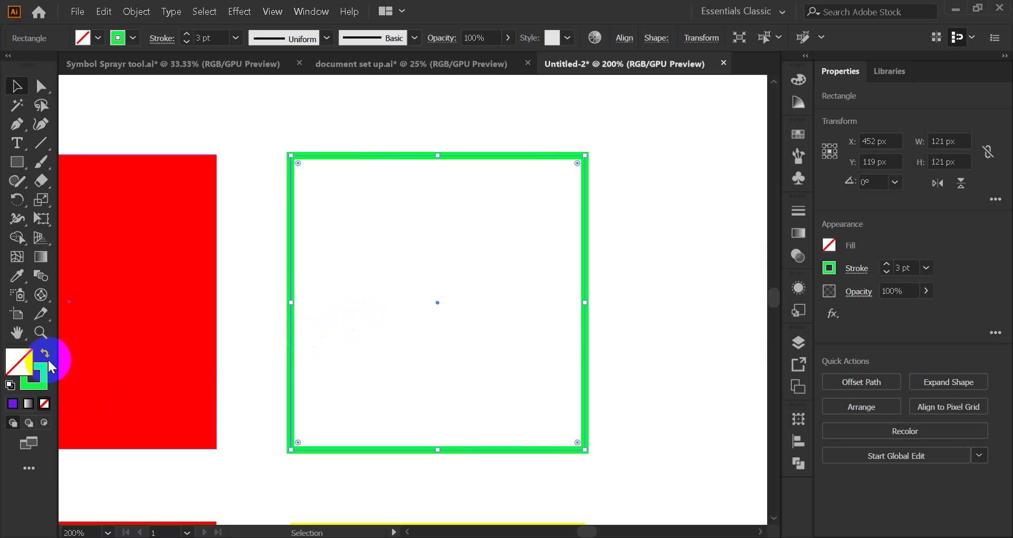
{"action": "left_click", "coordinate": [227, 368]}
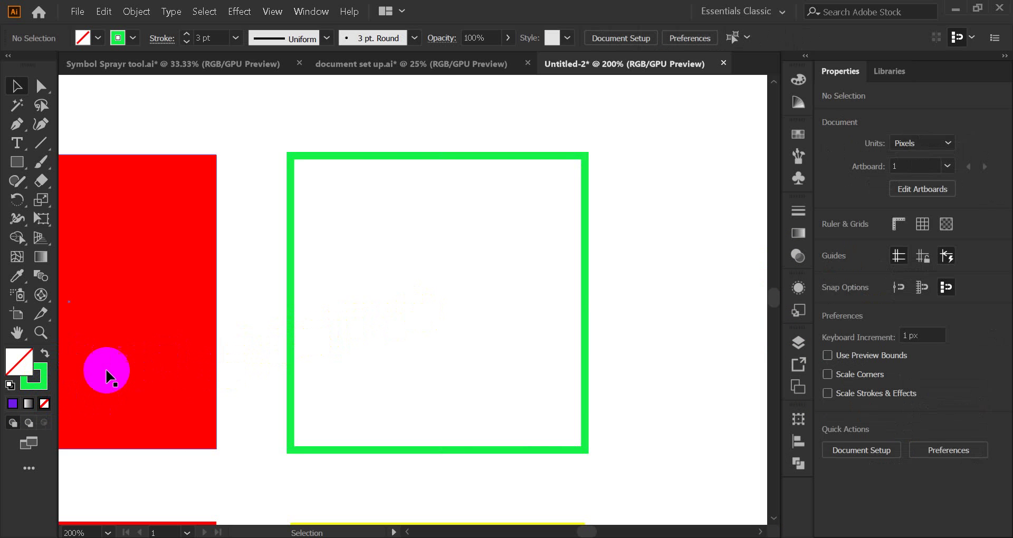
Step: Select the green outlined square by its stroke, swap its fill and stroke, and clear the selection
{"action": "left_click", "coordinate": [291, 308]}
{"action": "left_click", "coordinate": [43, 387]}
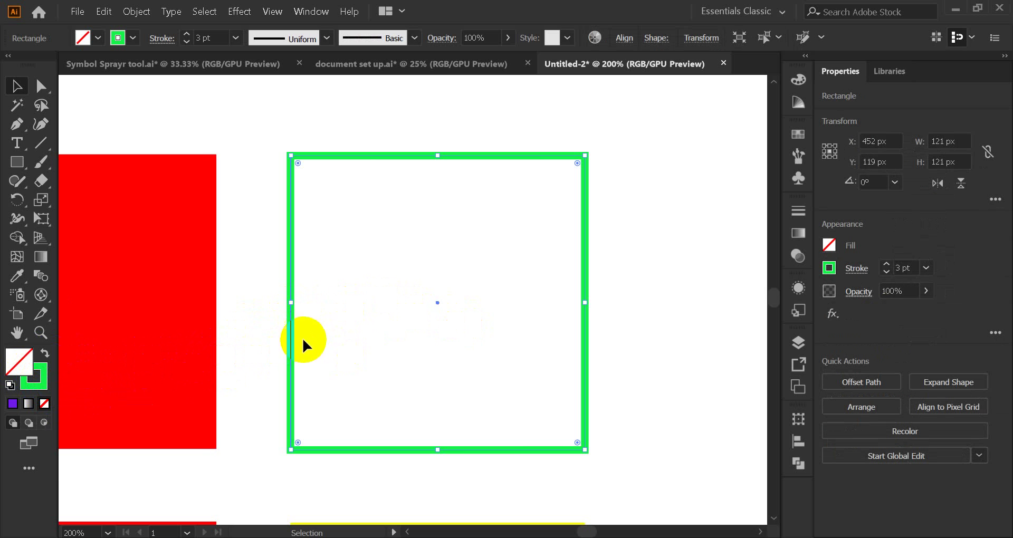
{"action": "left_click", "coordinate": [45, 353]}
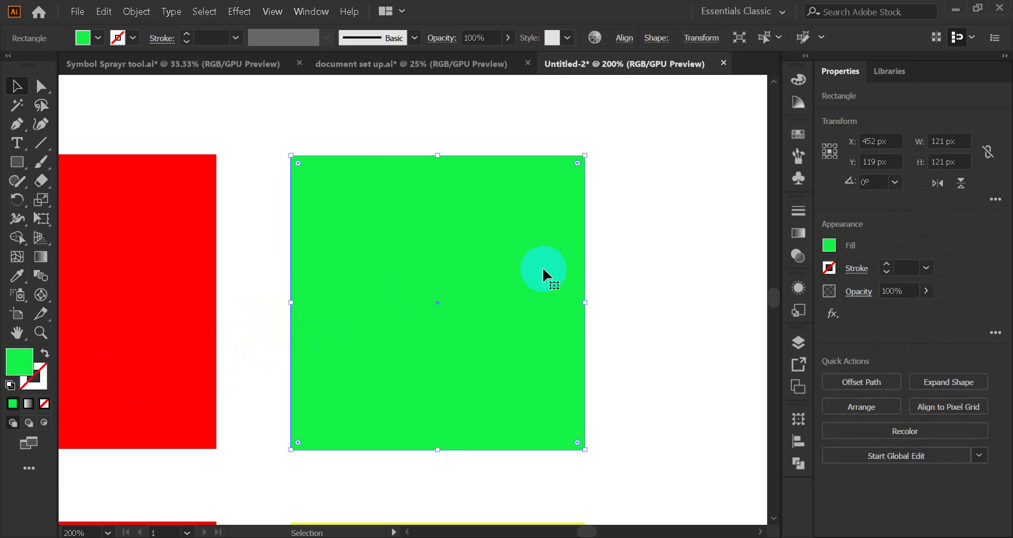
{"action": "left_click", "coordinate": [621, 257]}
Step: Swap the green square's fill and stroke to an outline, swap them again to a solid fill, and clear the selection
{"action": "left_click", "coordinate": [377, 306]}
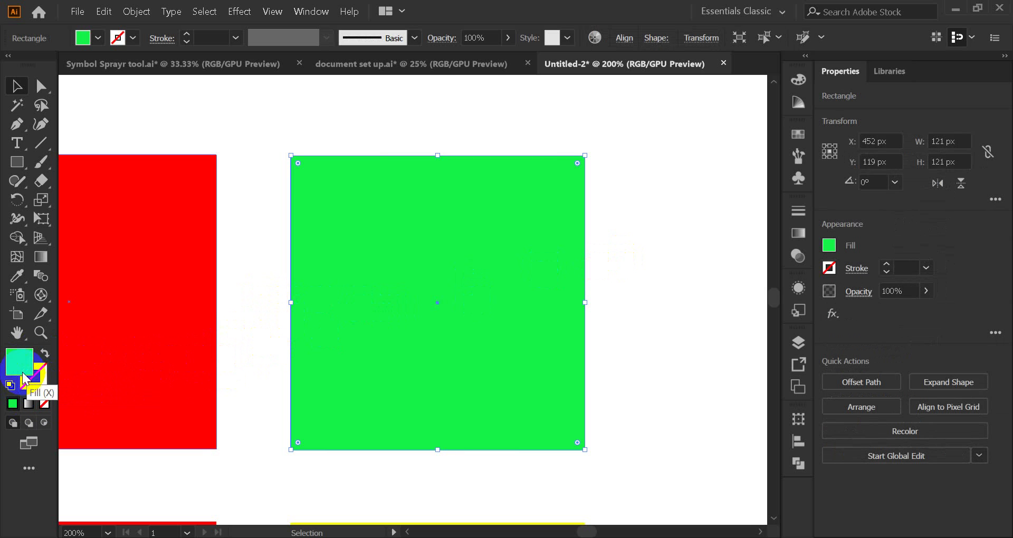
{"action": "left_click", "coordinate": [45, 353]}
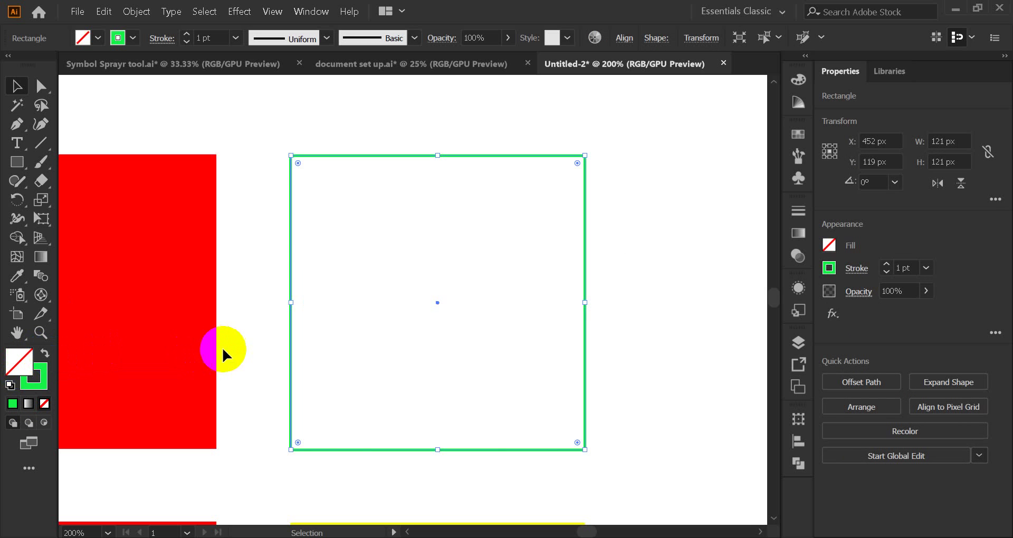
{"action": "left_click", "coordinate": [254, 340]}
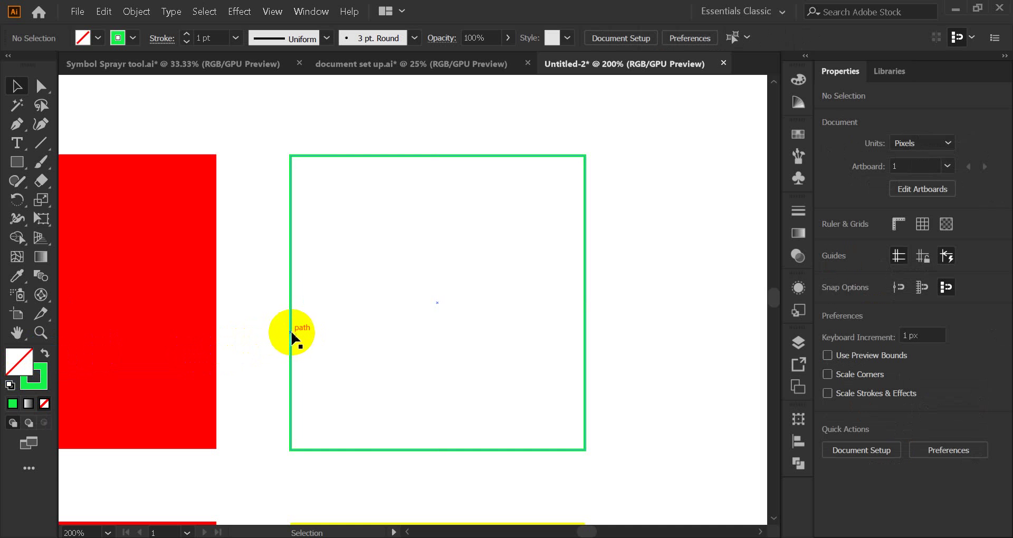
{"action": "left_click", "coordinate": [290, 370]}
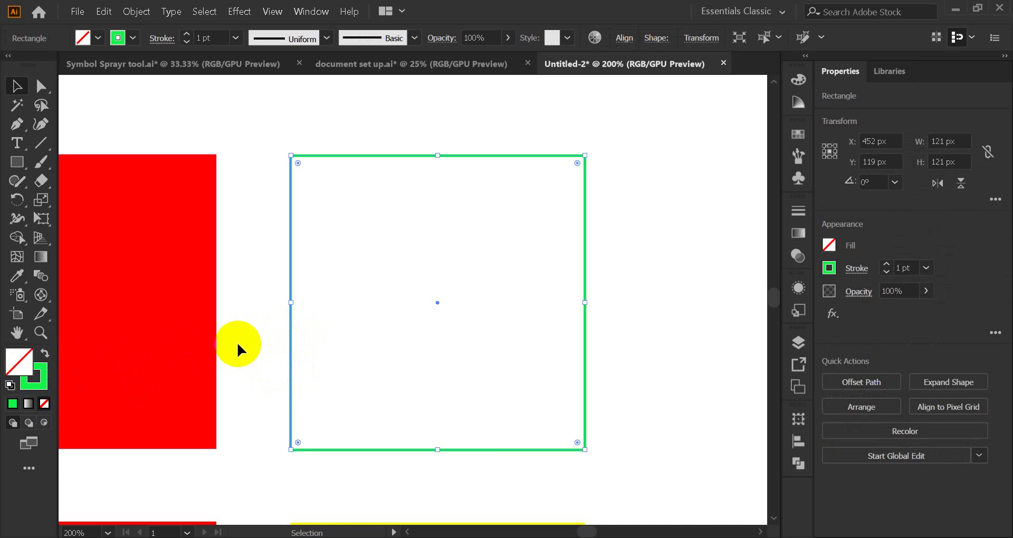
{"action": "left_click", "coordinate": [44, 352]}
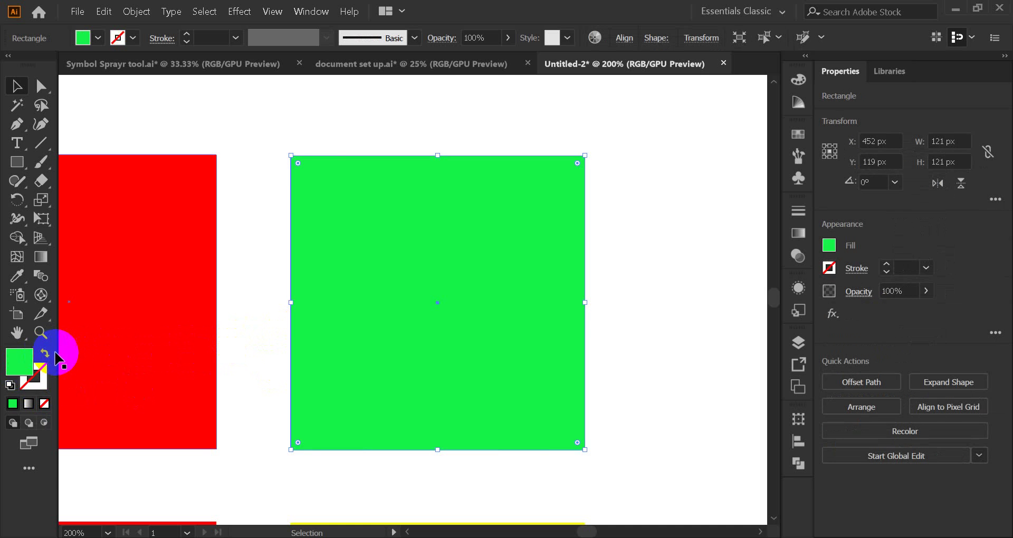
{"action": "left_click", "coordinate": [610, 287]}
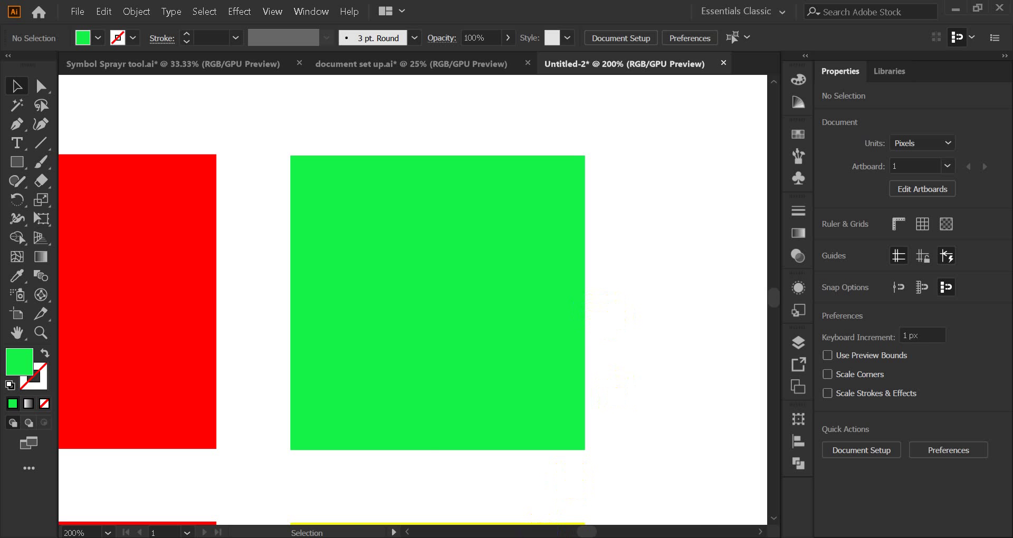
Step: Check on the participants in the Google Meet call window and return to Illustrator
{"action": "left_click", "coordinate": [489, 503]}
{"action": "left_click", "coordinate": [688, 161]}
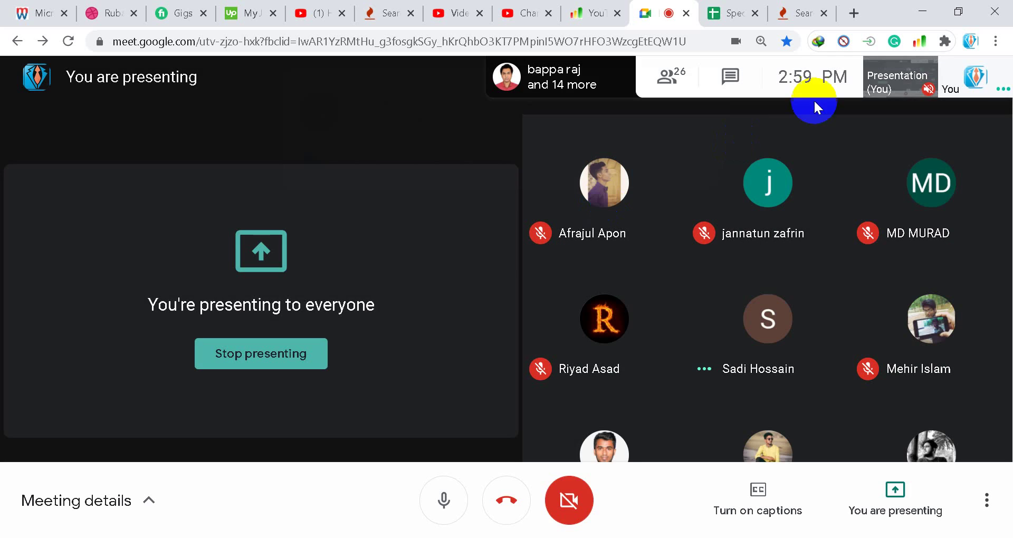
{"action": "left_click", "coordinate": [929, 12]}
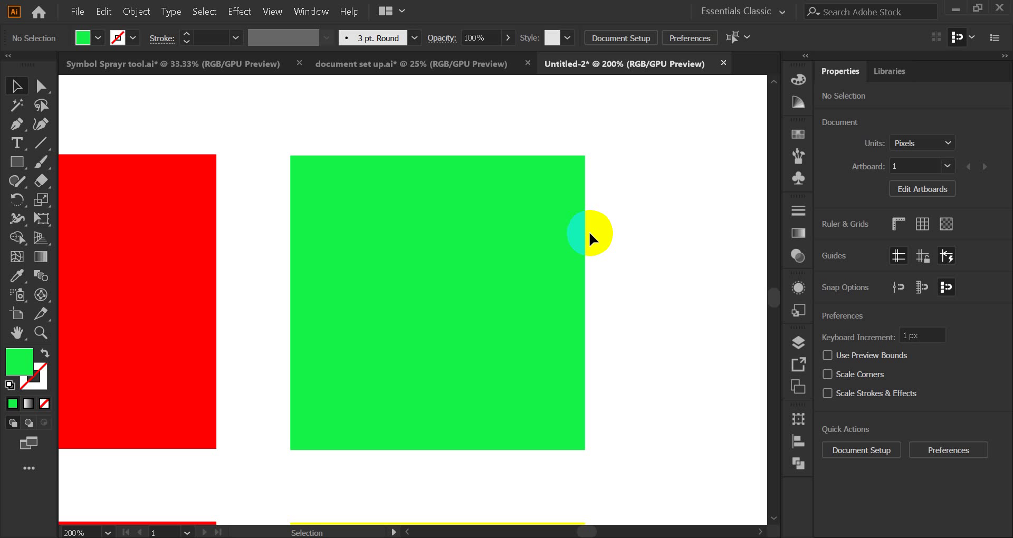
Step: Crop the artboard closely around the six squares with the Artboard tool, to about 457 × 296 px
{"action": "scroll", "coordinate": [274, 238], "scroll_direction": "down", "scroll_amount": 2}
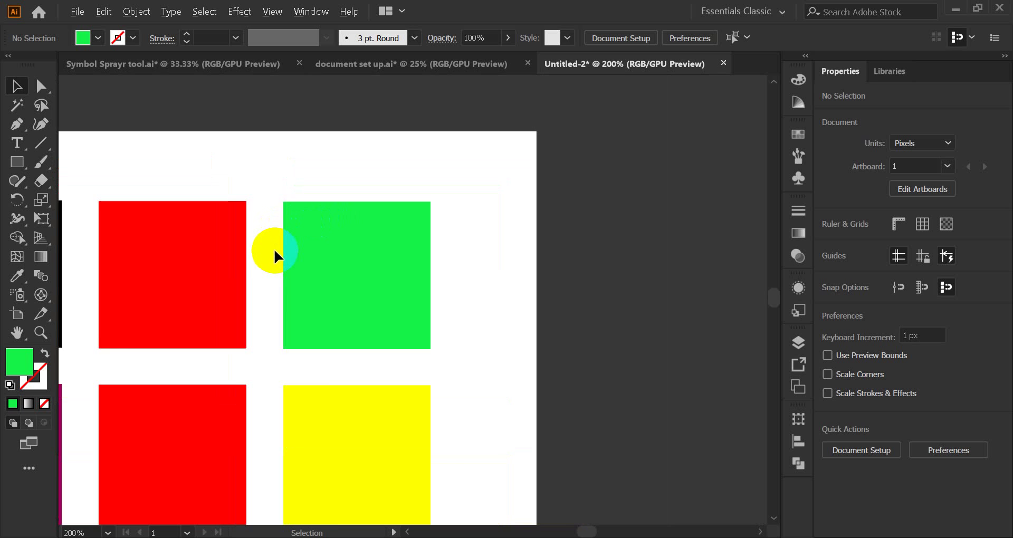
{"action": "left_click_drag", "start_coordinate": [283, 328], "coordinate": [477, 313]}
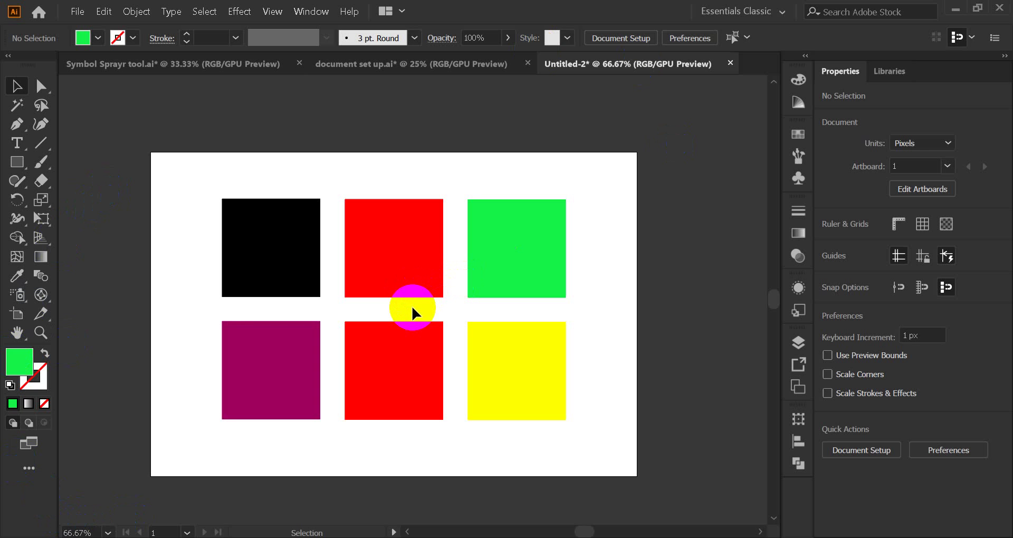
{"action": "key", "text": "shift+o"}
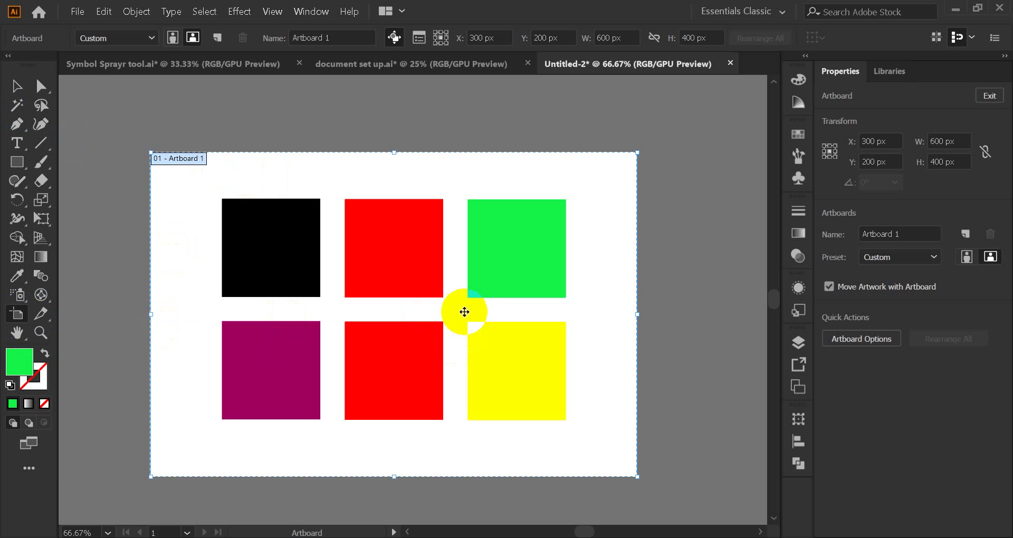
{"action": "left_click", "coordinate": [17, 86]}
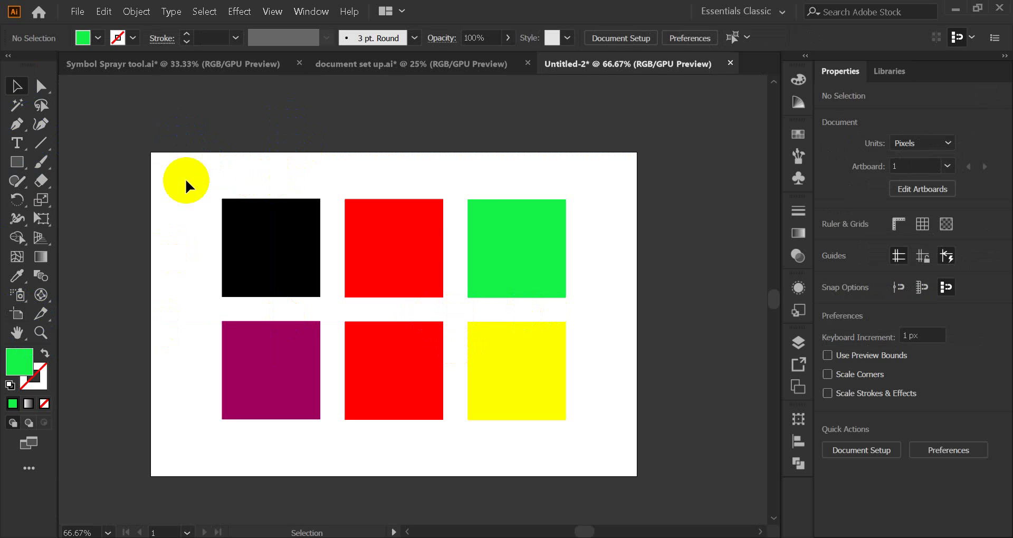
{"action": "left_click", "coordinate": [18, 317]}
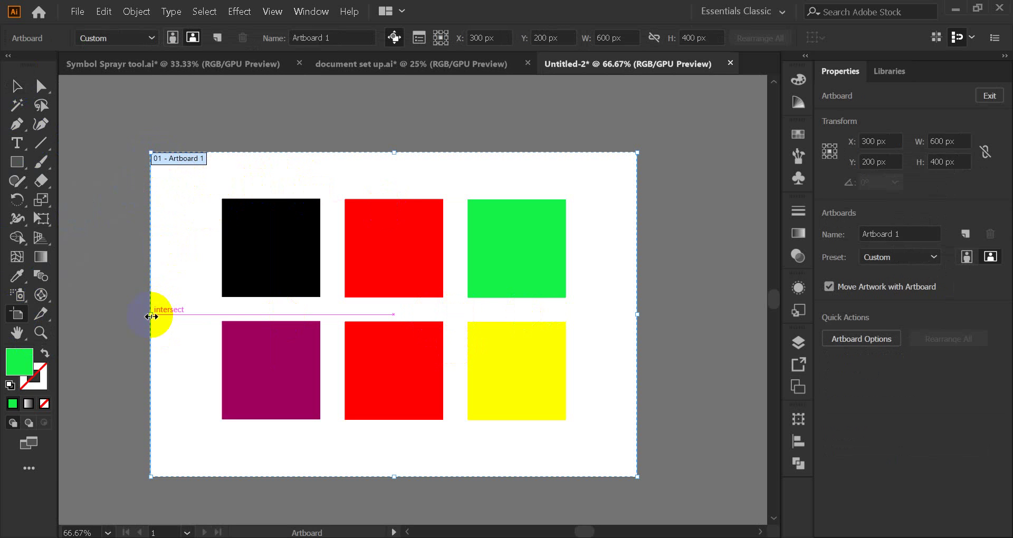
{"action": "left_click_drag", "start_coordinate": [152, 316], "coordinate": [207, 316]}
{"action": "left_click_drag", "start_coordinate": [425, 153], "coordinate": [422, 192]}
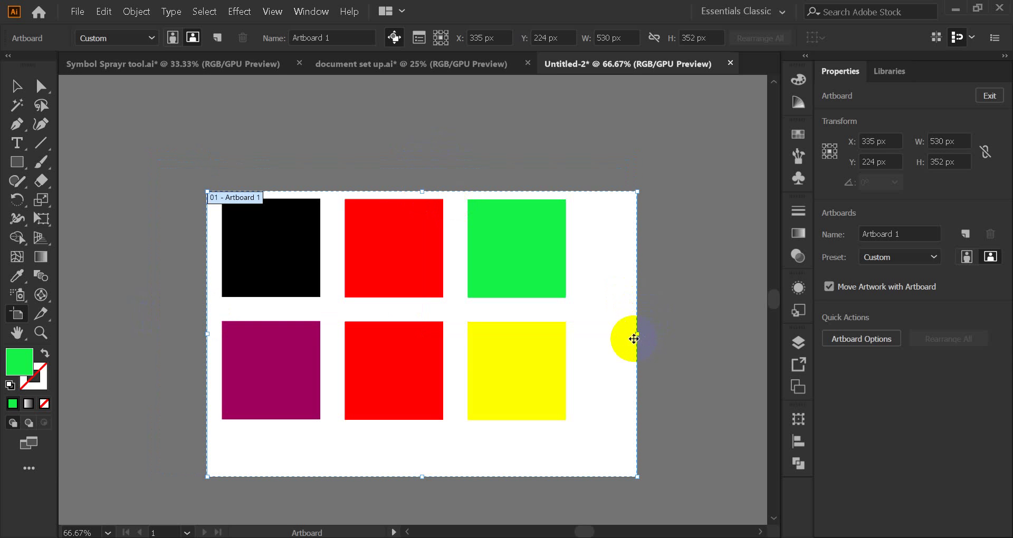
{"action": "left_click_drag", "start_coordinate": [636, 334], "coordinate": [578, 334]}
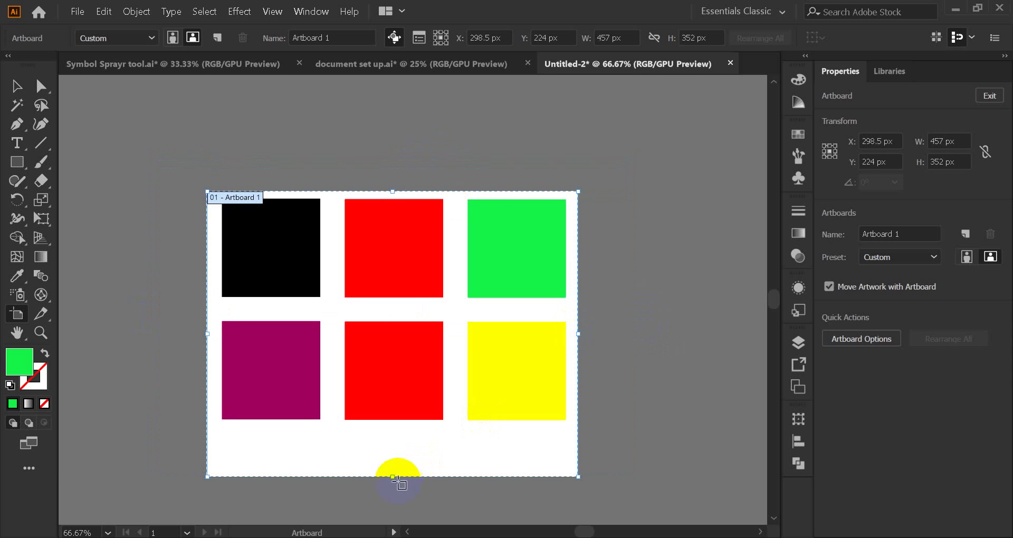
{"action": "left_click_drag", "start_coordinate": [391, 476], "coordinate": [381, 431]}
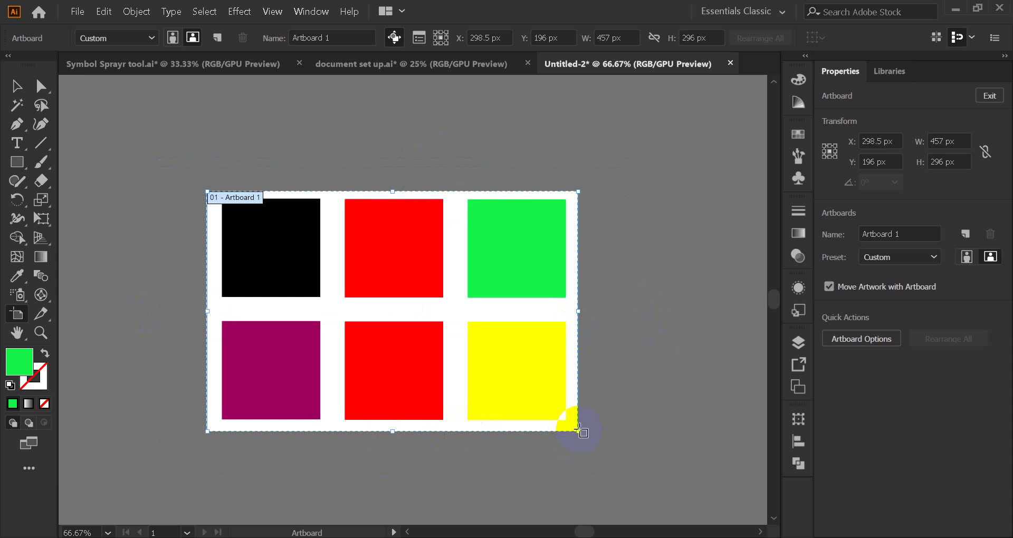
Step: Widen the artboard on both sides to about 490 px and leave artboard editing
{"action": "left_click_drag", "start_coordinate": [580, 346], "coordinate": [589, 342]}
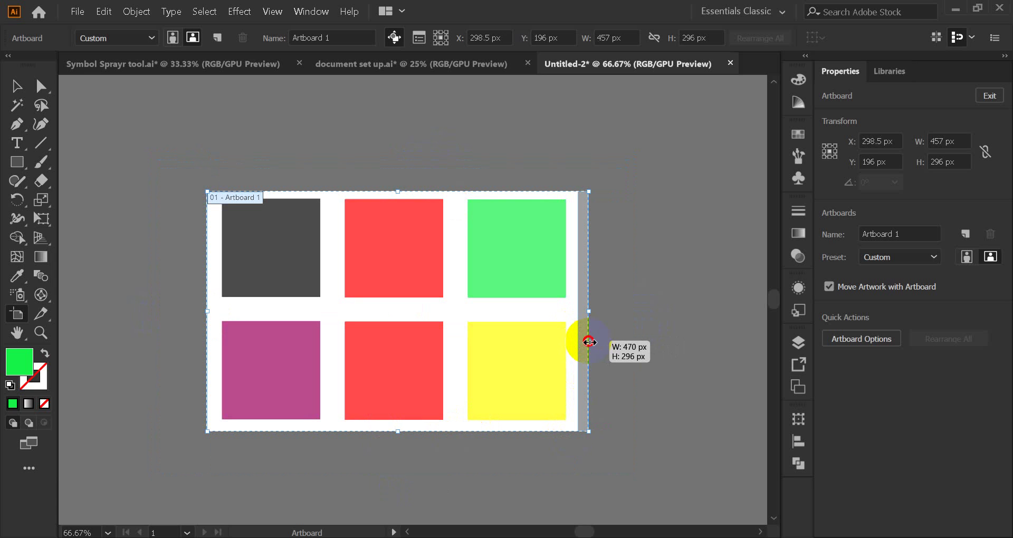
{"action": "left_click_drag", "start_coordinate": [589, 342], "coordinate": [589, 342]}
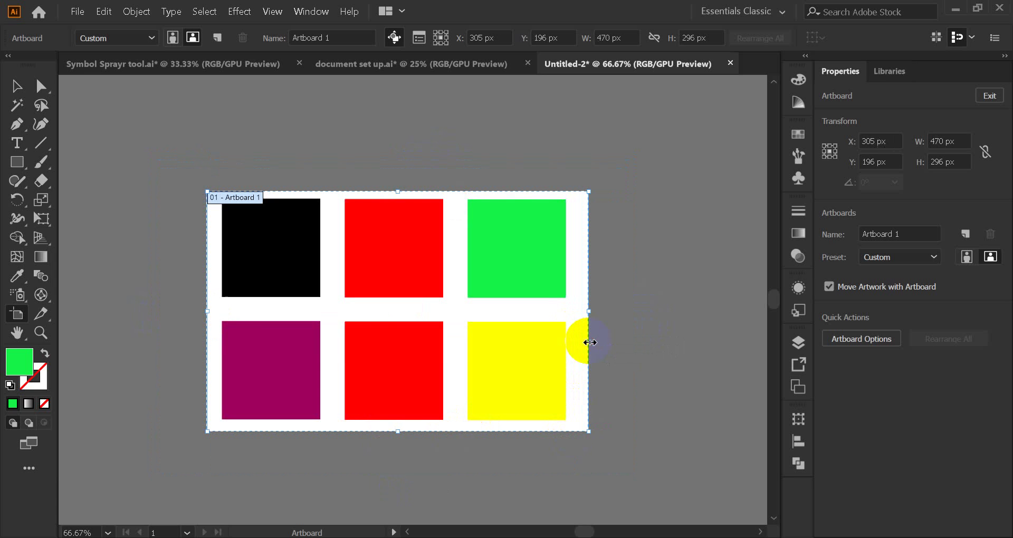
{"action": "left_click_drag", "start_coordinate": [206, 314], "coordinate": [192, 314]}
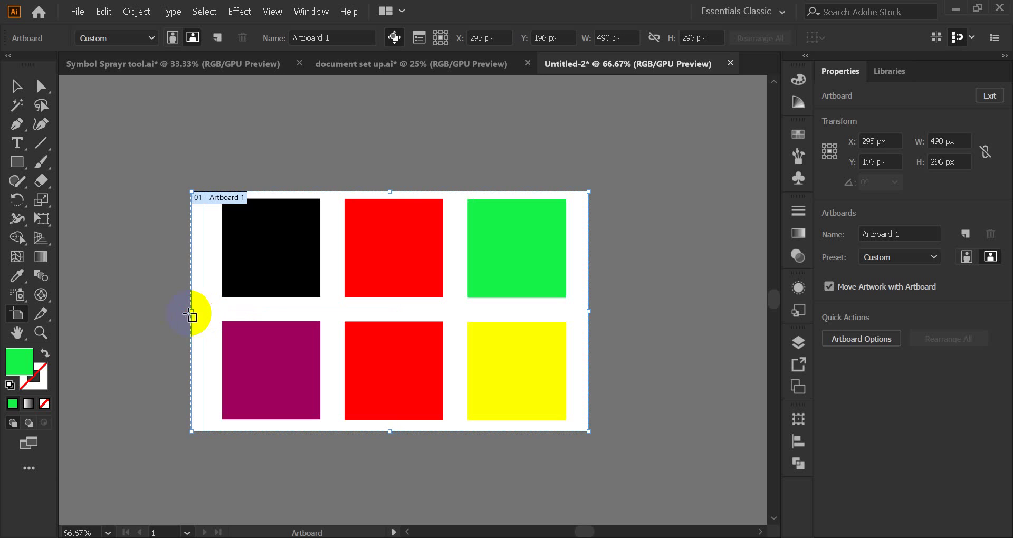
{"action": "left_click", "coordinate": [16, 87]}
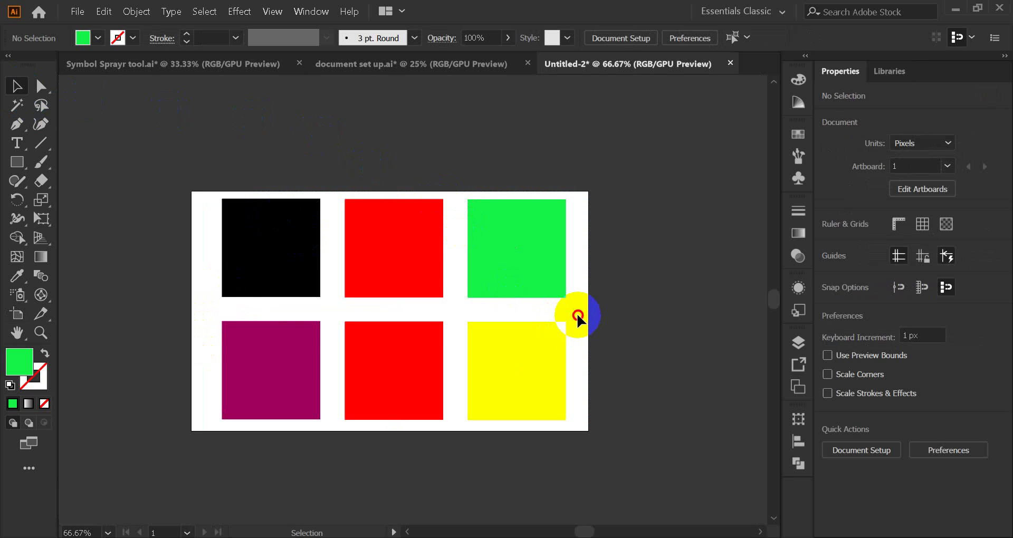
{"action": "left_click", "coordinate": [282, 305]}
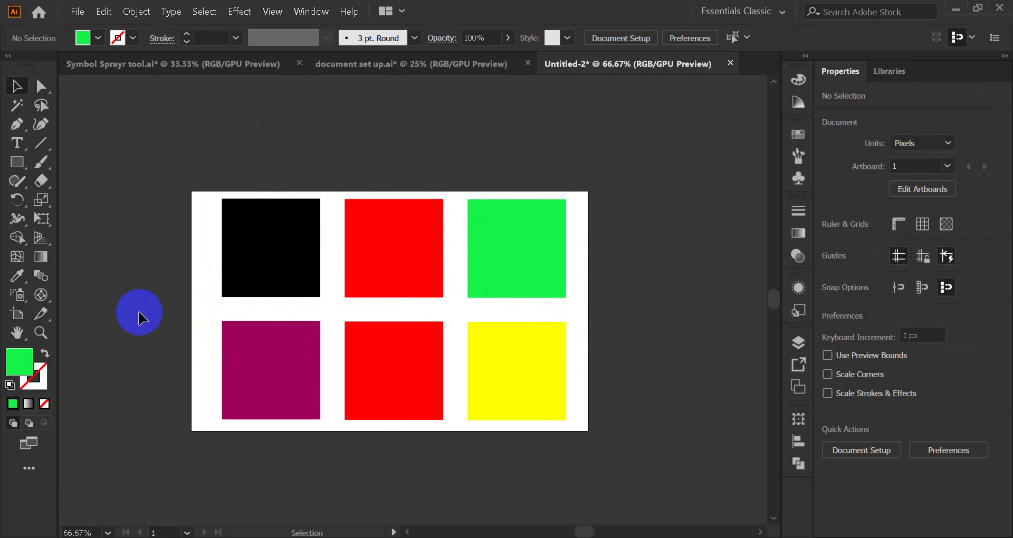
Step: Reopen artboard editing and switch the artboard to portrait orientation, then back to landscape
{"action": "left_click", "coordinate": [16, 317]}
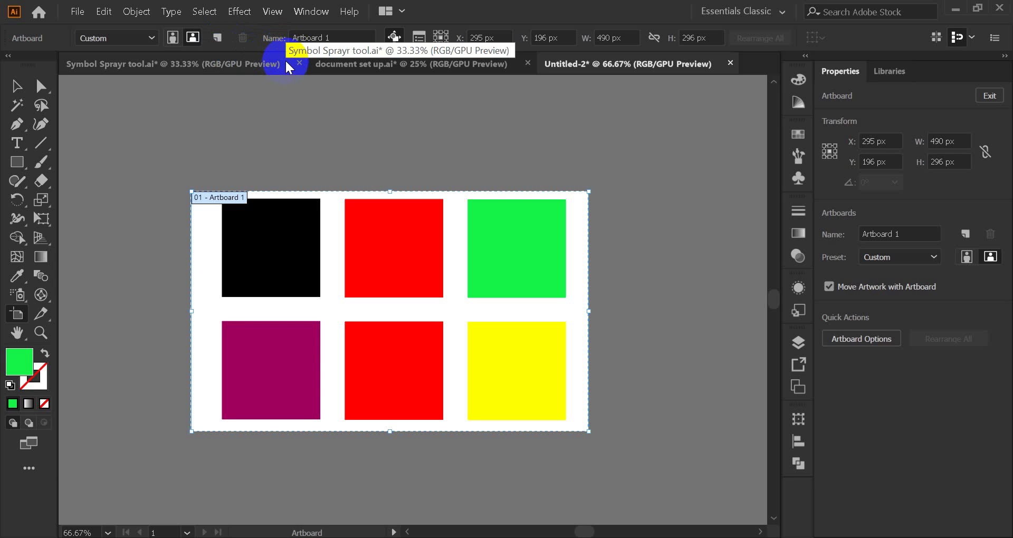
{"action": "left_click", "coordinate": [174, 38]}
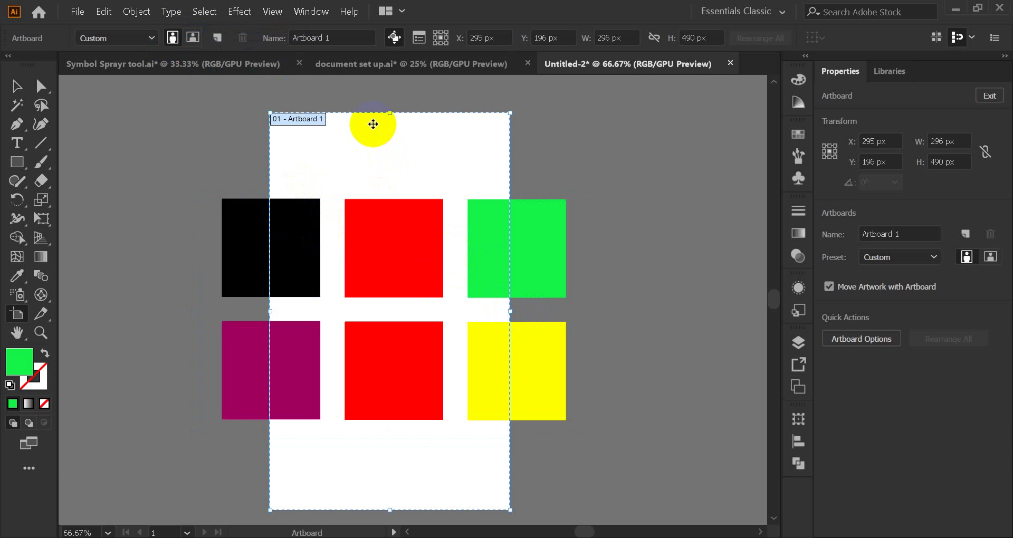
{"action": "left_click", "coordinate": [193, 38]}
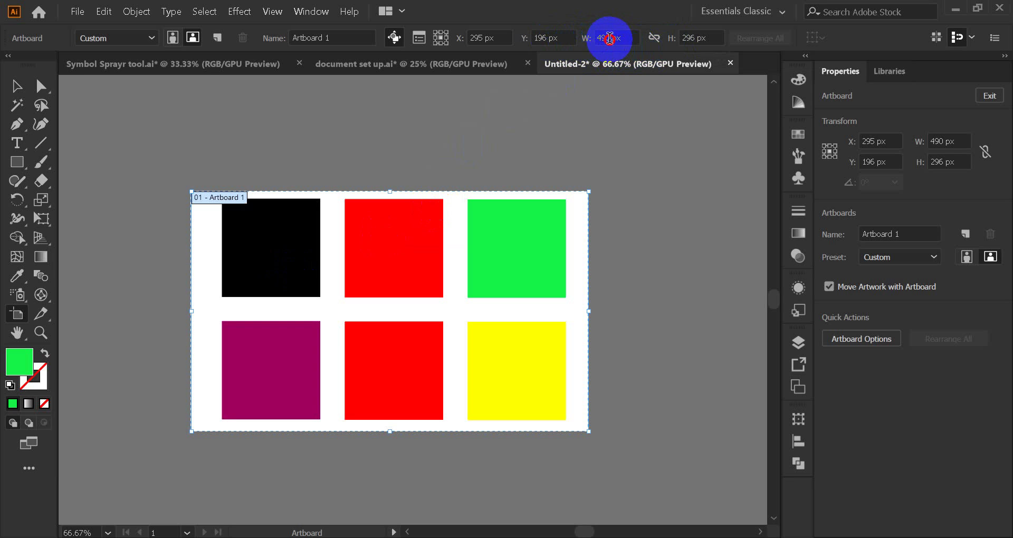
Step: Set the artboard's width and height to 1000 px each and leave artboard editing
{"action": "double_click", "coordinate": [603, 38]}
{"action": "type", "text": "1"}
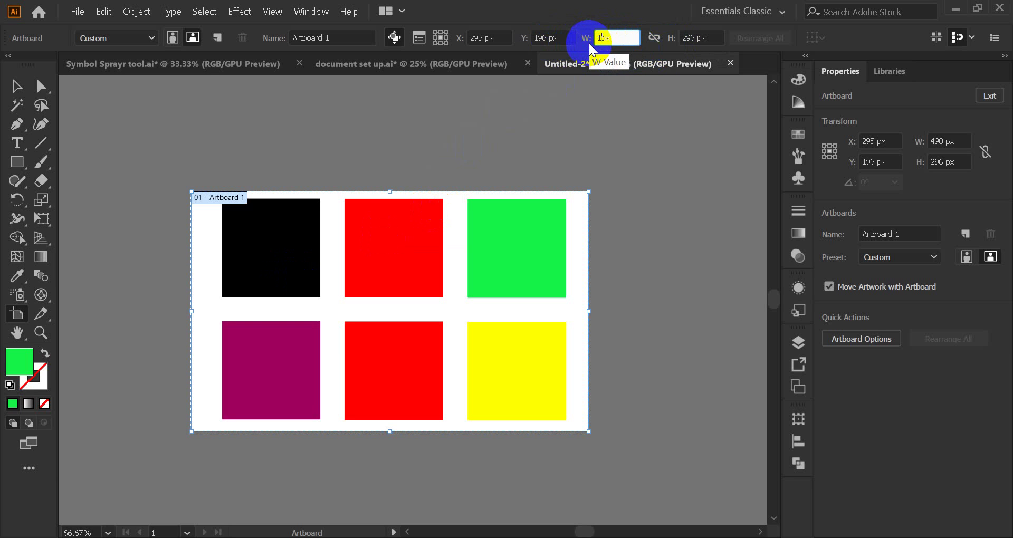
{"action": "type", "text": "000"}
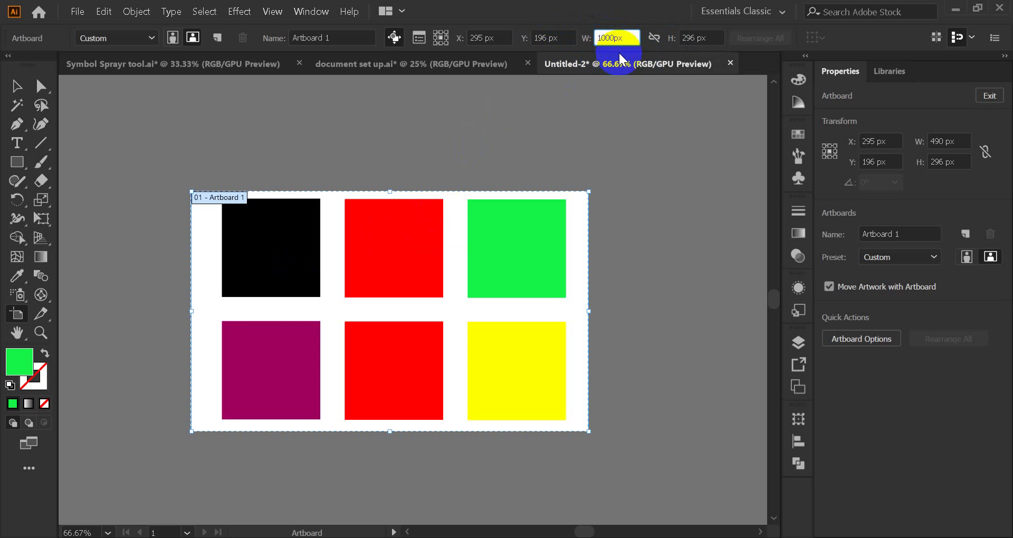
{"action": "double_click", "coordinate": [689, 38]}
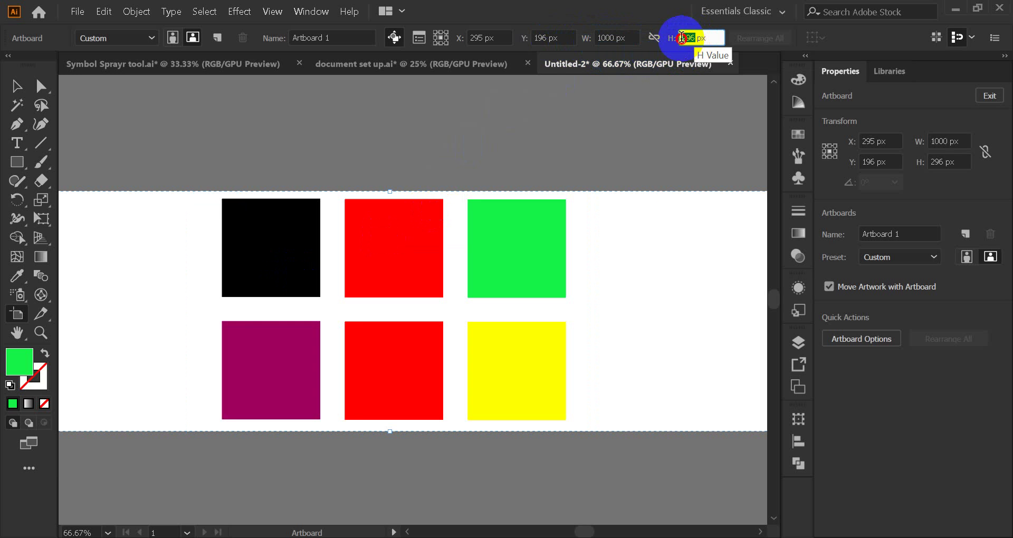
{"action": "type", "text": "1000"}
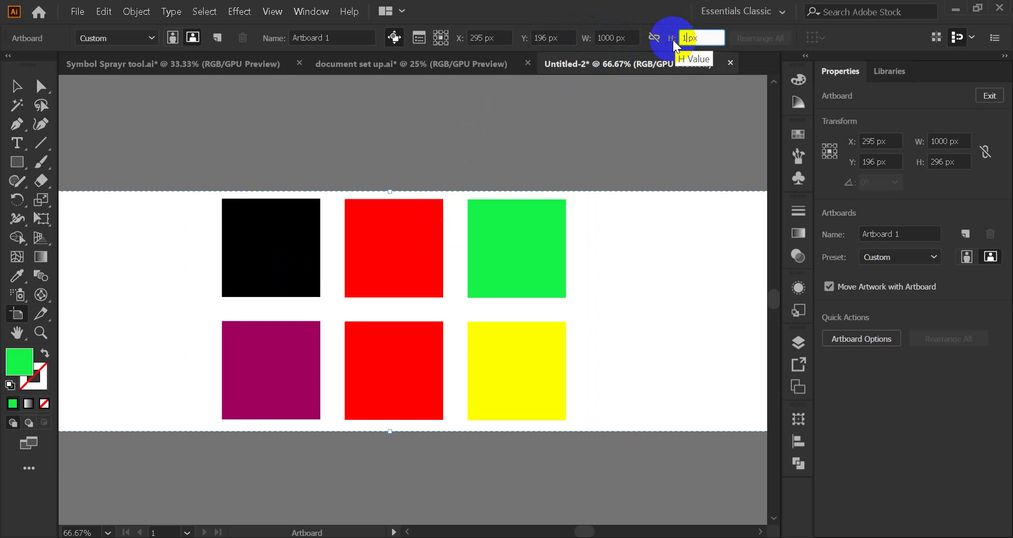
{"action": "key", "text": "Return"}
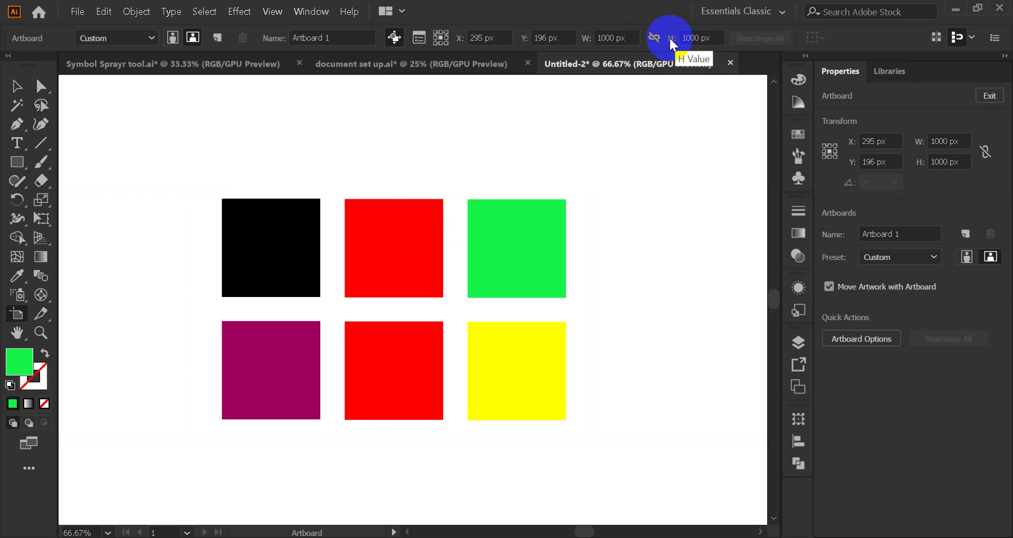
{"action": "scroll", "coordinate": [305, 264], "scroll_direction": "down", "scroll_amount": 3}
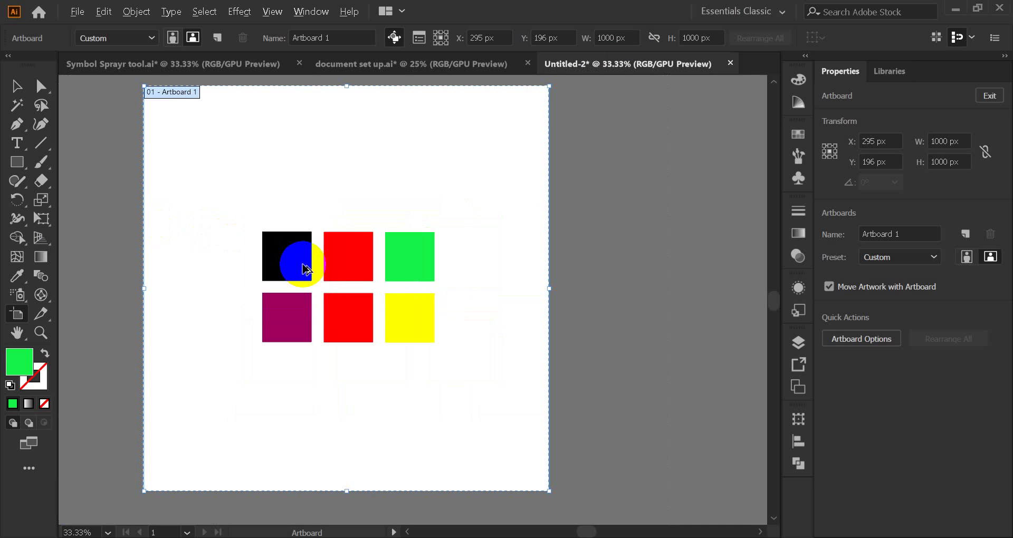
{"action": "scroll", "coordinate": [311, 265], "scroll_direction": "up", "scroll_amount": 1}
{"action": "scroll", "coordinate": [310, 271], "scroll_direction": "down", "scroll_amount": 1}
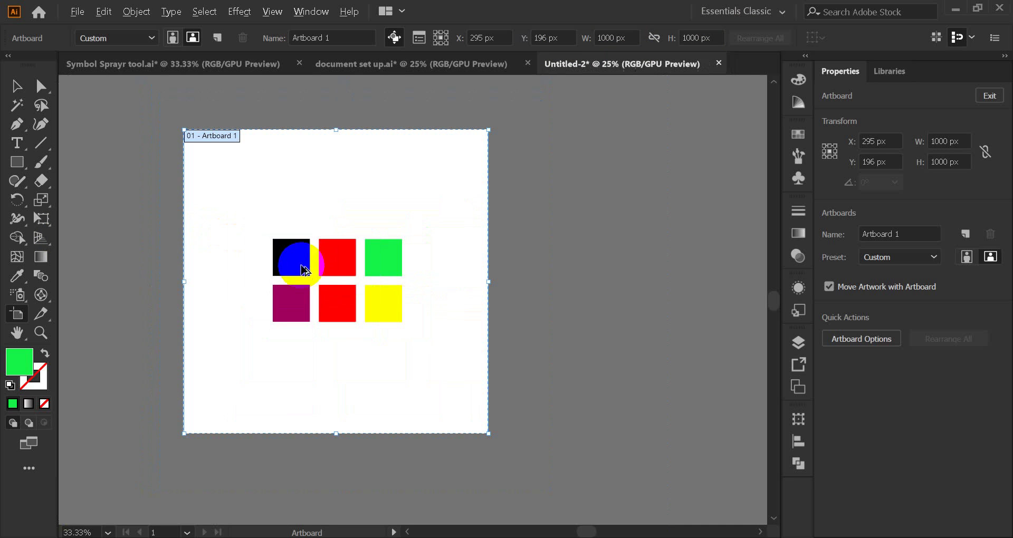
{"action": "left_click", "coordinate": [17, 86]}
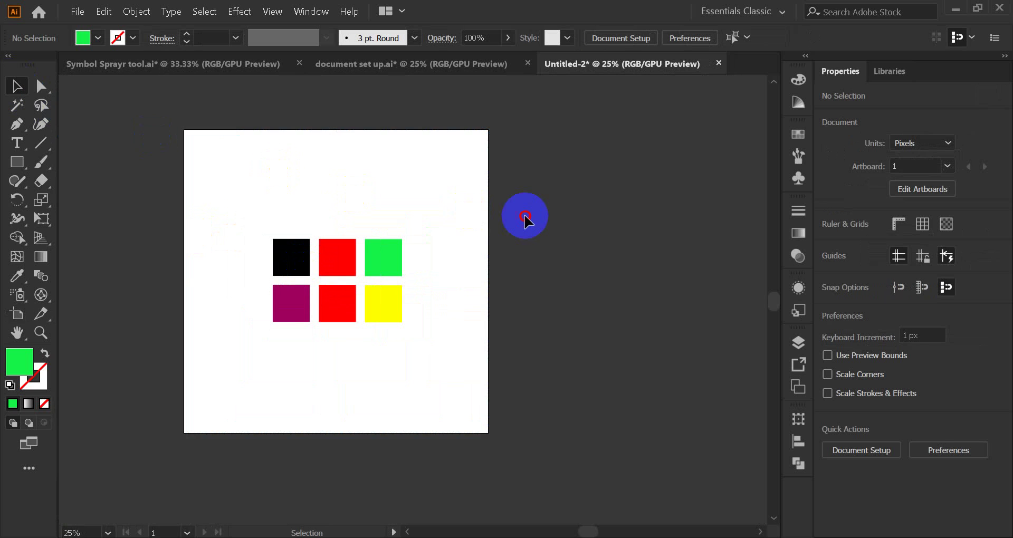
Step: Undo the artboard's last height change
{"action": "key", "text": "ctrl+z"}
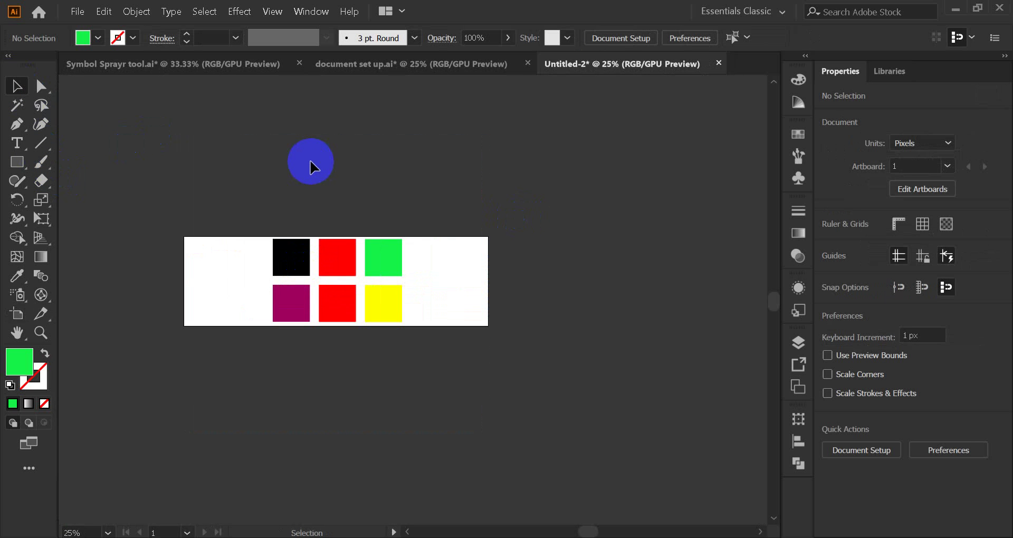
{"action": "left_click", "coordinate": [17, 315]}
{"action": "left_click", "coordinate": [16, 86]}
{"action": "left_click", "coordinate": [182, 167]}
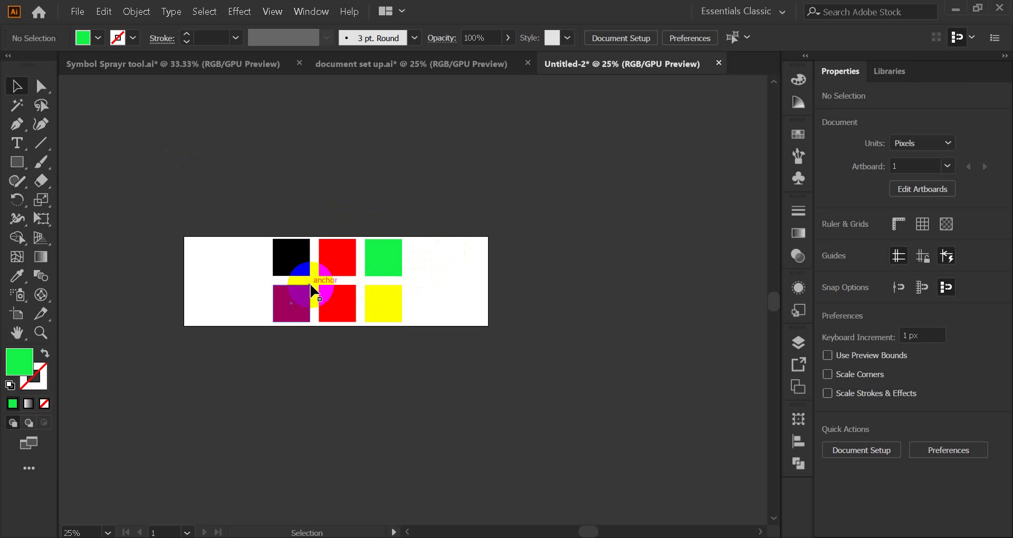
Step: Reopen artboard editing and set the artboard's height to 1000 px
{"action": "left_click", "coordinate": [15, 318]}
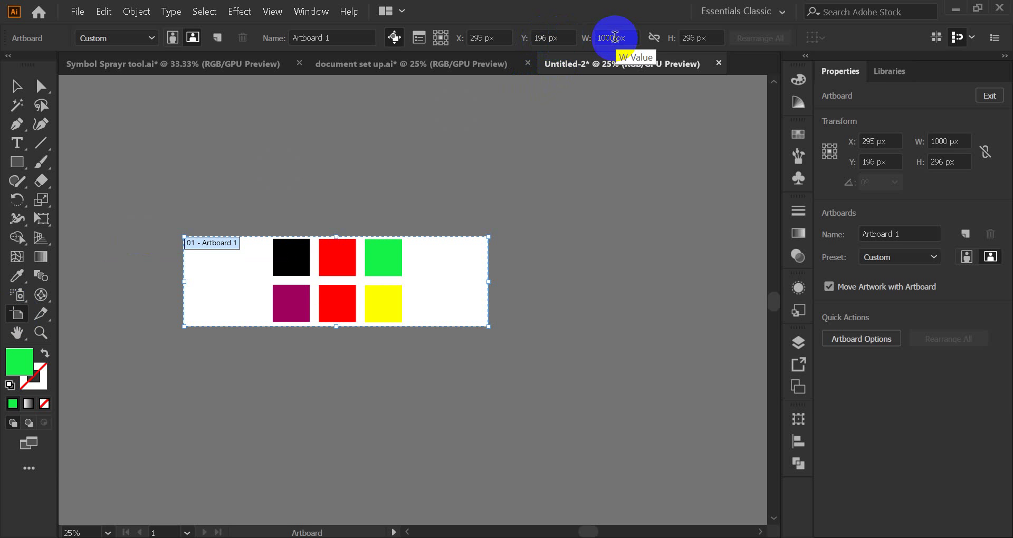
{"action": "left_click", "coordinate": [694, 37]}
{"action": "left_click_drag", "start_coordinate": [694, 37], "coordinate": [677, 39]}
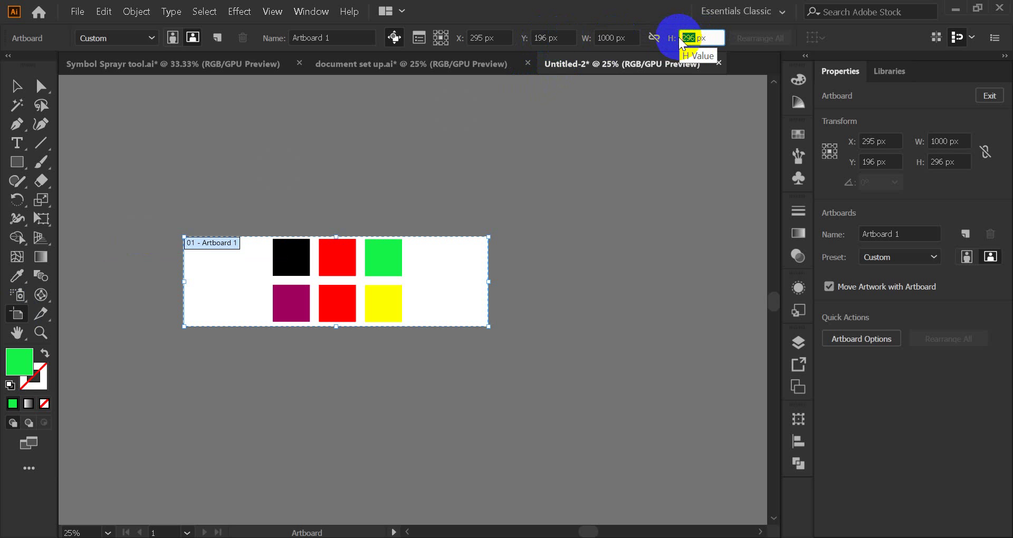
{"action": "type", "text": "1000"}
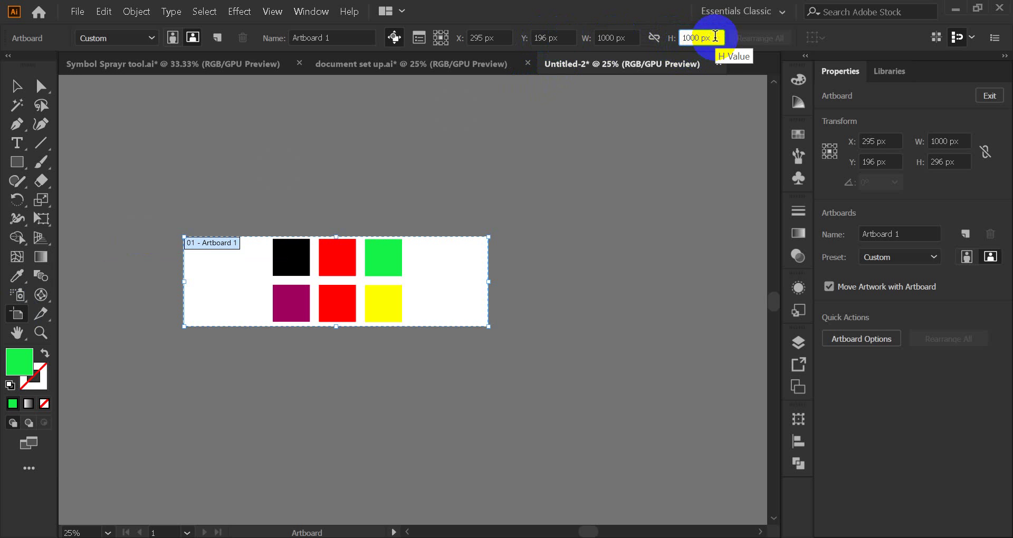
{"action": "key", "text": "Return"}
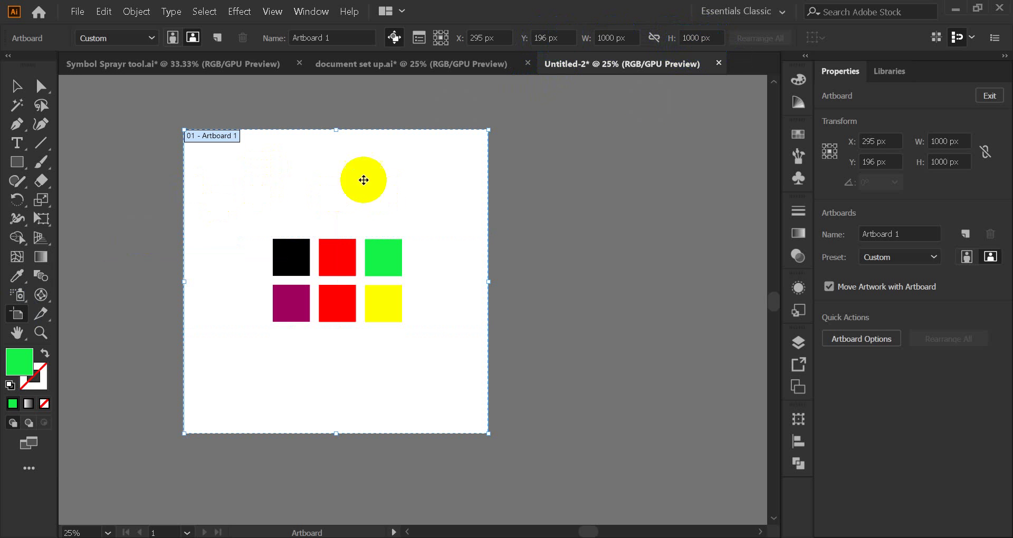
Step: Set the artboard's height to 800 px and leave artboard editing
{"action": "left_click", "coordinate": [696, 38]}
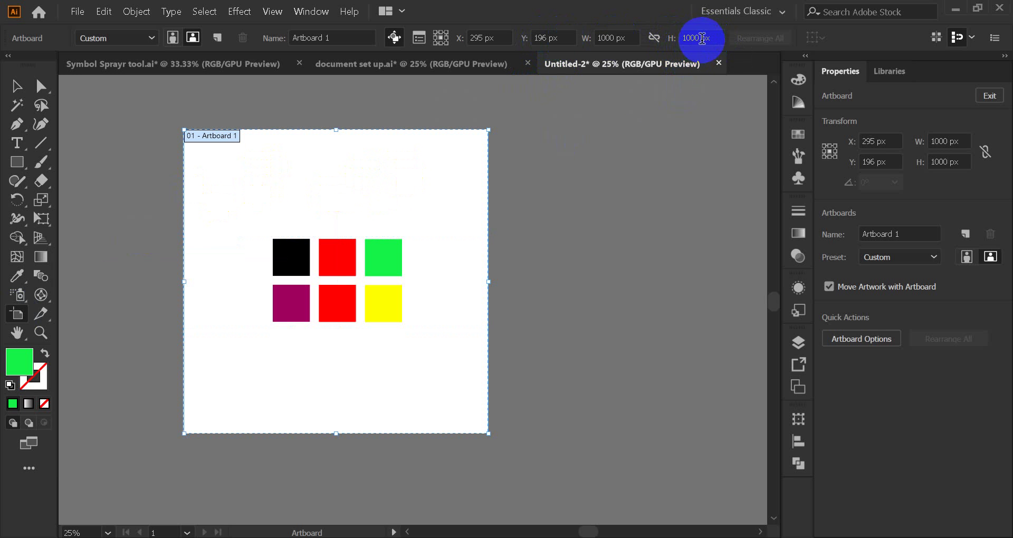
{"action": "double_click", "coordinate": [700, 37]}
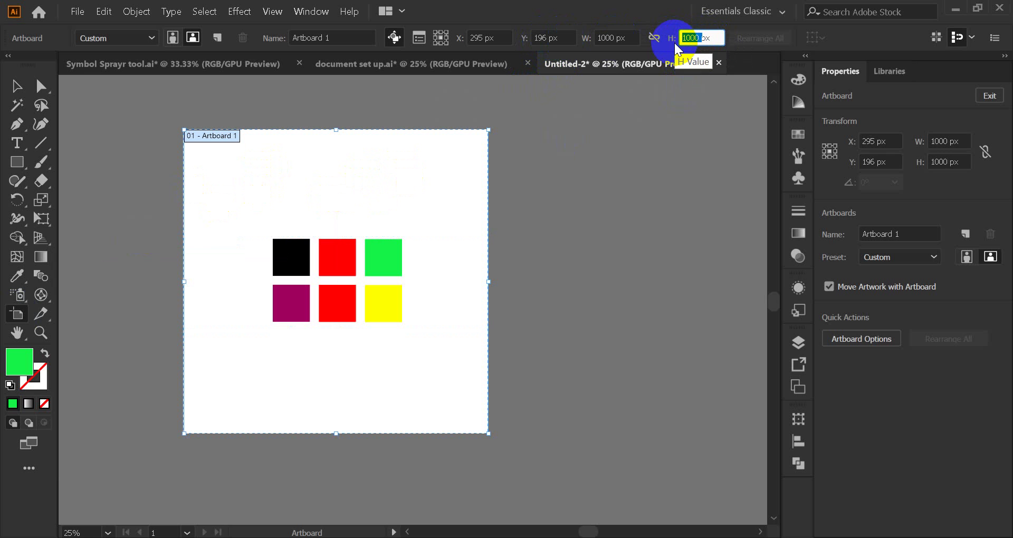
{"action": "type", "text": "800"}
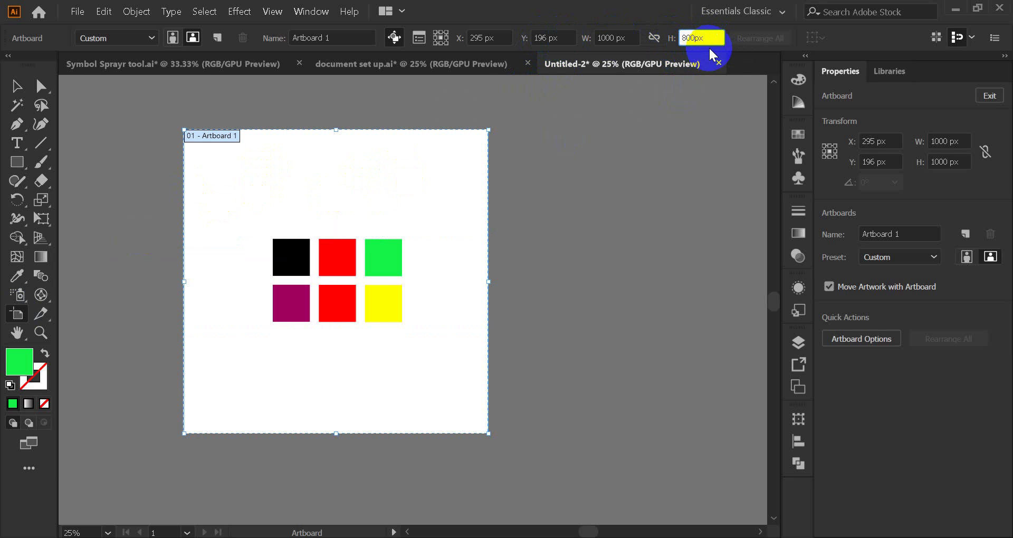
{"action": "key", "text": "Return"}
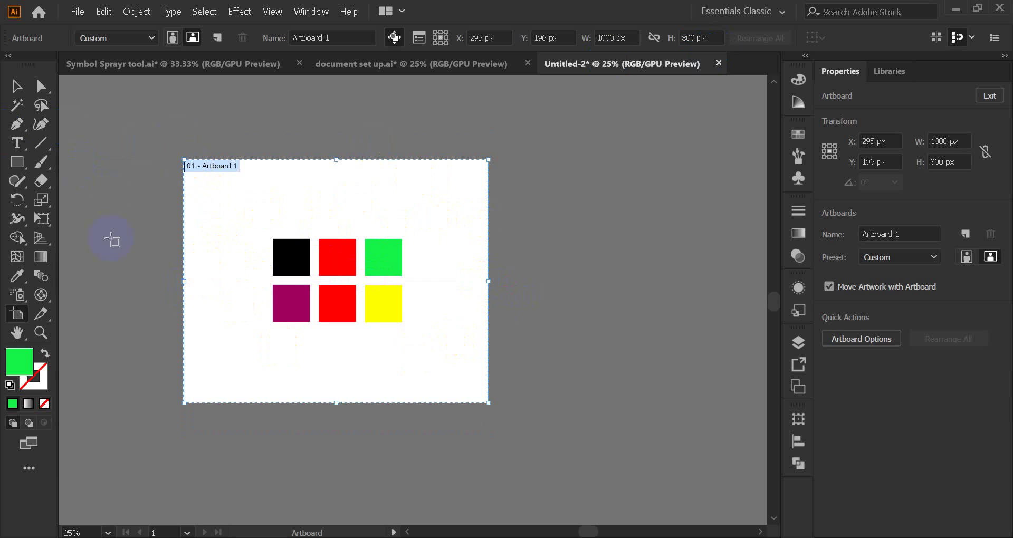
{"action": "left_click", "coordinate": [17, 87]}
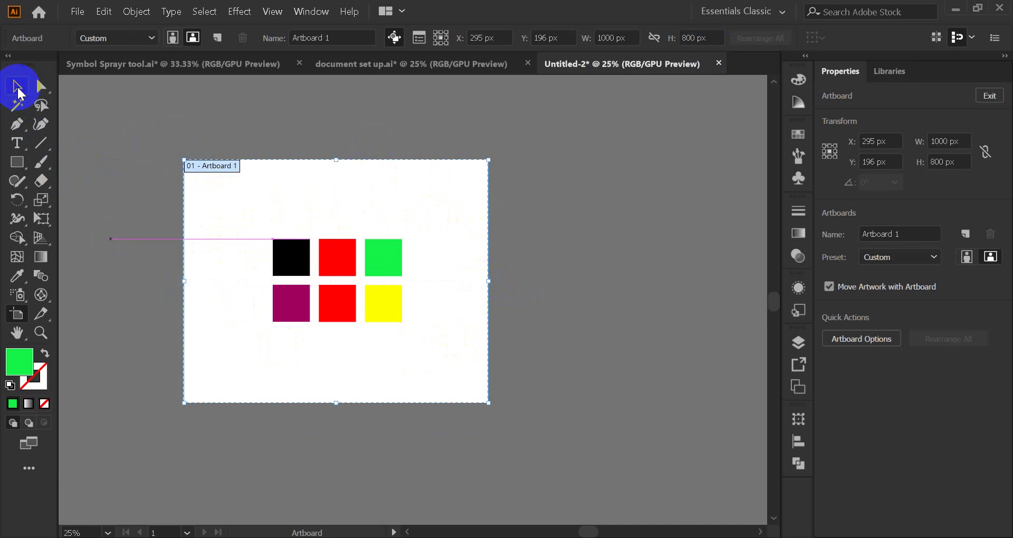
Step: Inspect the six colored squares and the resized artboard at different magnifications
{"action": "key", "text": "space"}
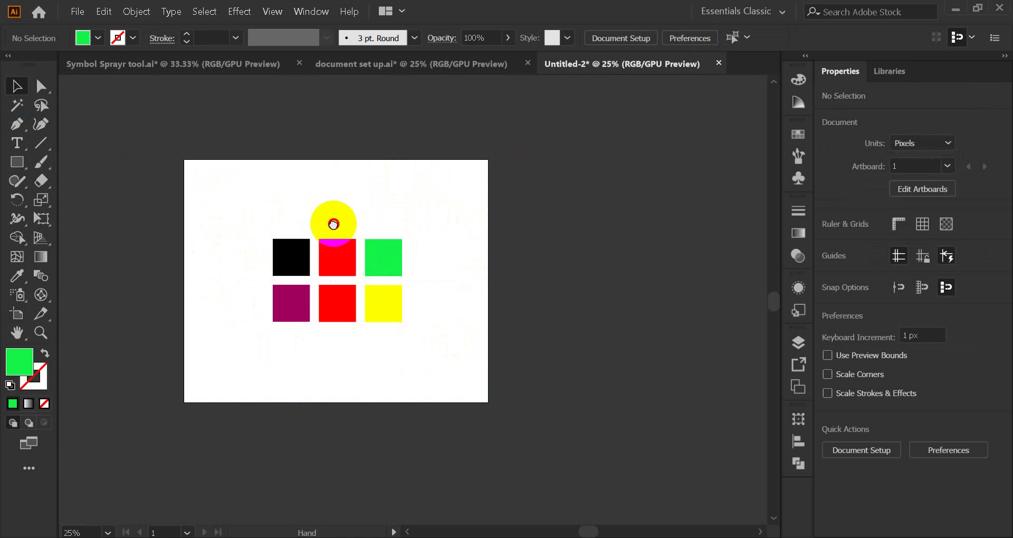
{"action": "left_click_drag", "start_coordinate": [331, 222], "coordinate": [411, 245]}
{"action": "scroll", "coordinate": [452, 272], "scroll_direction": "up", "scroll_amount": 2, "text": "alt"}
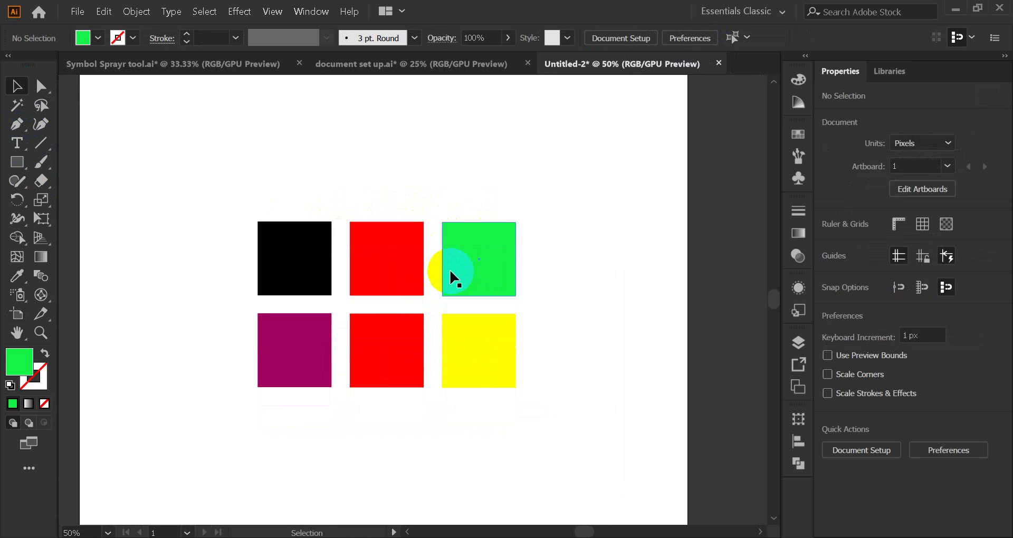
{"action": "key", "text": "space"}
{"action": "left_click_drag", "start_coordinate": [385, 325], "coordinate": [431, 289]}
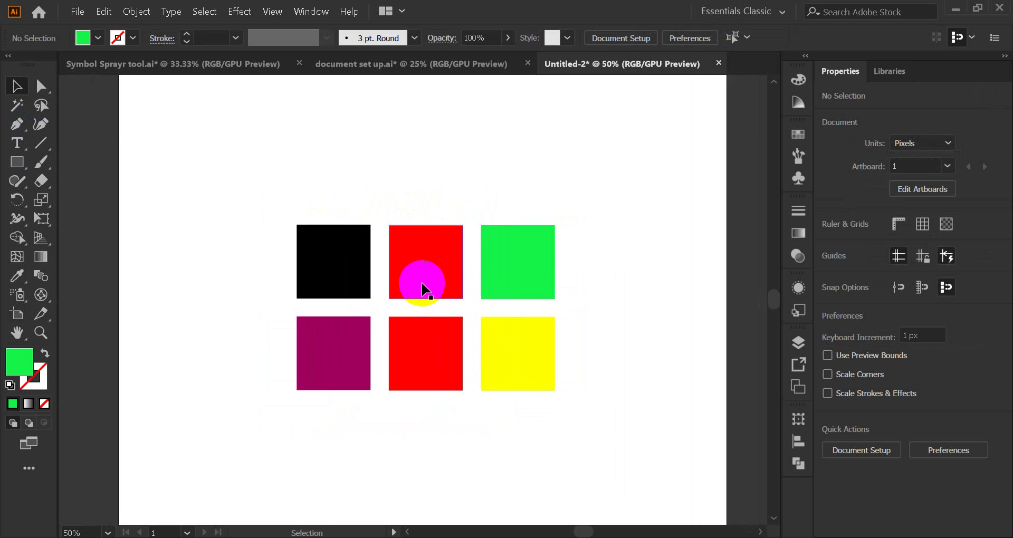
{"action": "scroll", "coordinate": [431, 288], "scroll_direction": "down", "scroll_amount": 2, "text": "alt"}
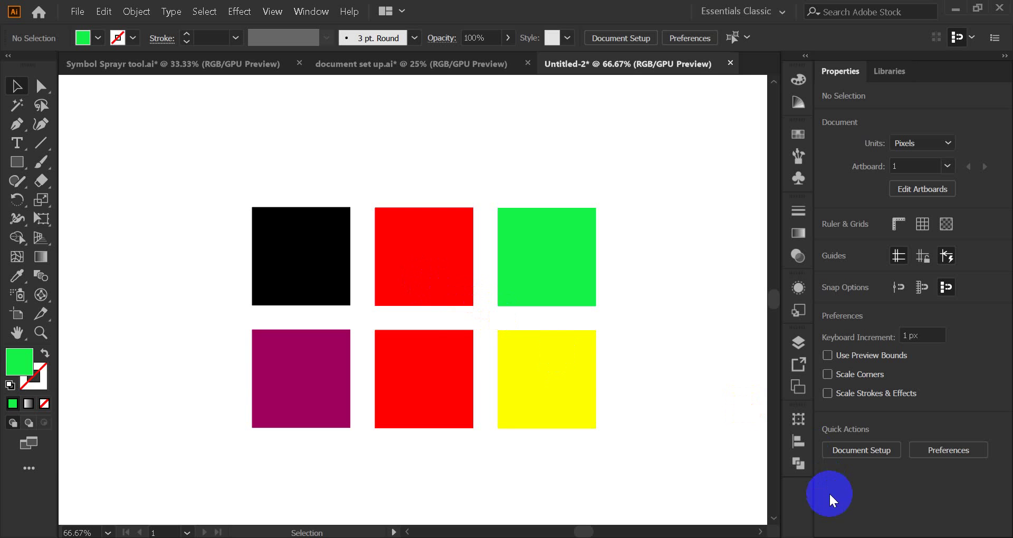
{"action": "left_click", "coordinate": [831, 537]}
{"action": "left_click", "coordinate": [530, 310]}
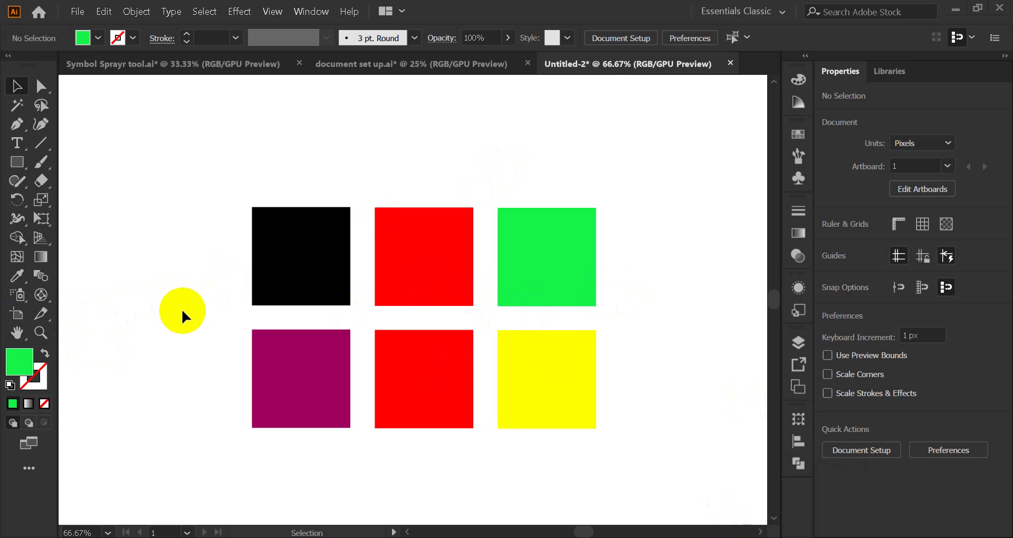
{"action": "scroll", "coordinate": [181, 310], "scroll_direction": "down", "scroll_amount": 2, "text": "alt"}
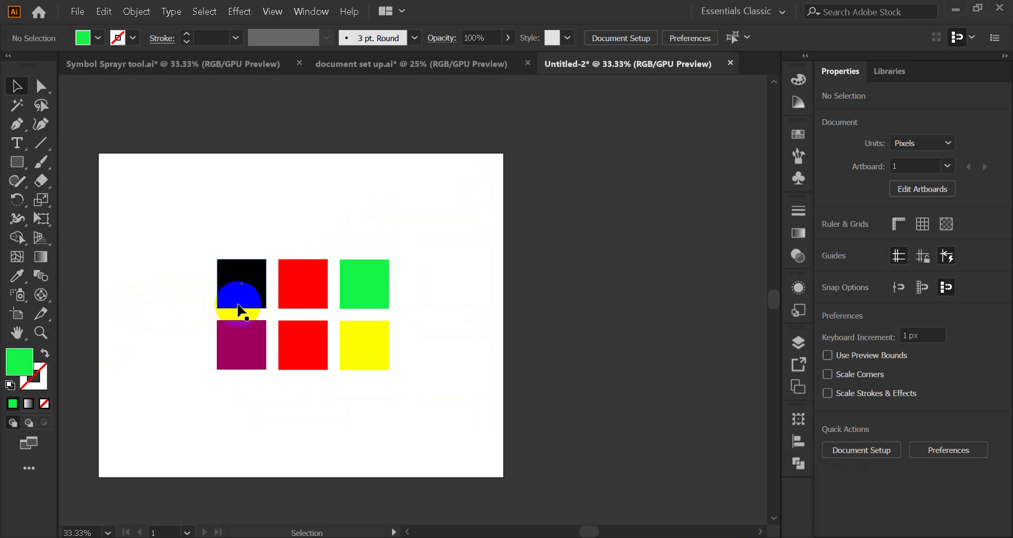
{"action": "left_click_drag", "start_coordinate": [228, 274], "coordinate": [328, 268]}
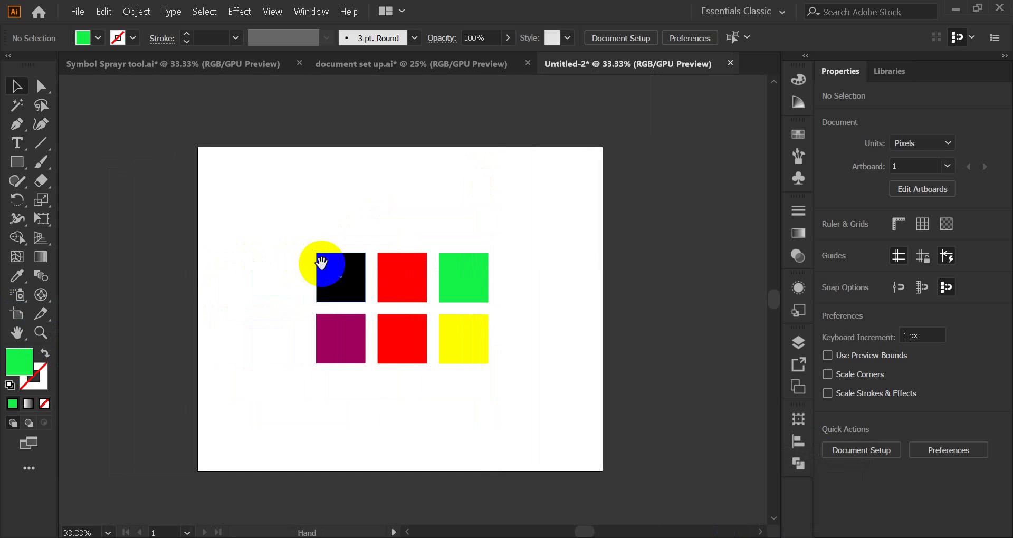
Step: Reopen artboard editing and apply the A4 preset to the artboard
{"action": "left_click", "coordinate": [18, 315]}
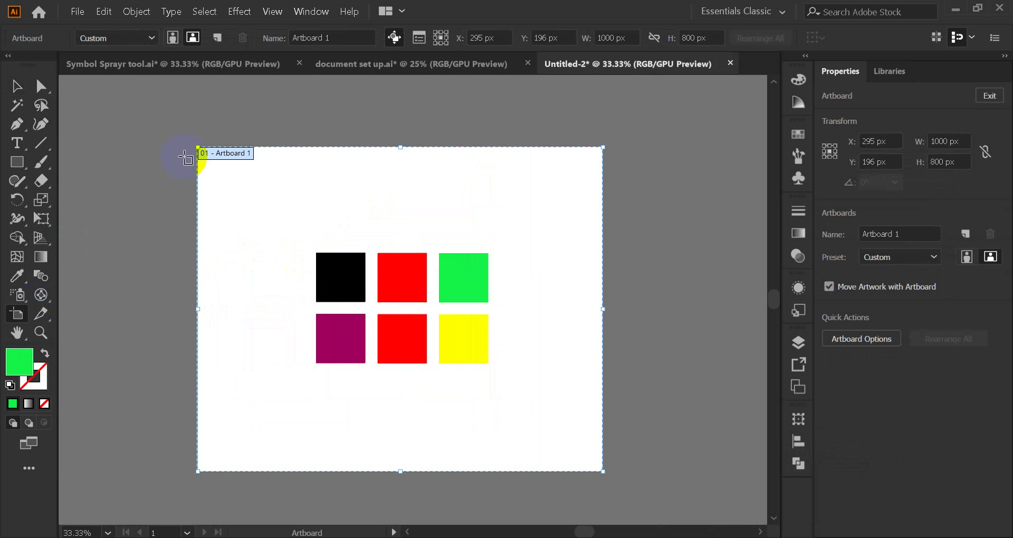
{"action": "left_click", "coordinate": [152, 38]}
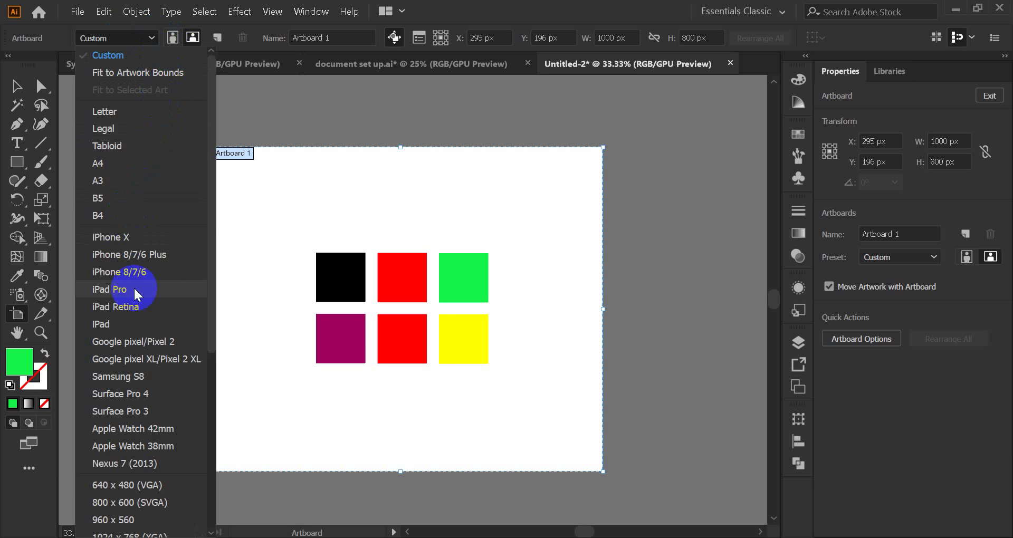
{"action": "scroll", "coordinate": [150, 388], "scroll_direction": "down", "scroll_amount": 5}
{"action": "scroll", "coordinate": [118, 268], "scroll_direction": "up", "scroll_amount": 5}
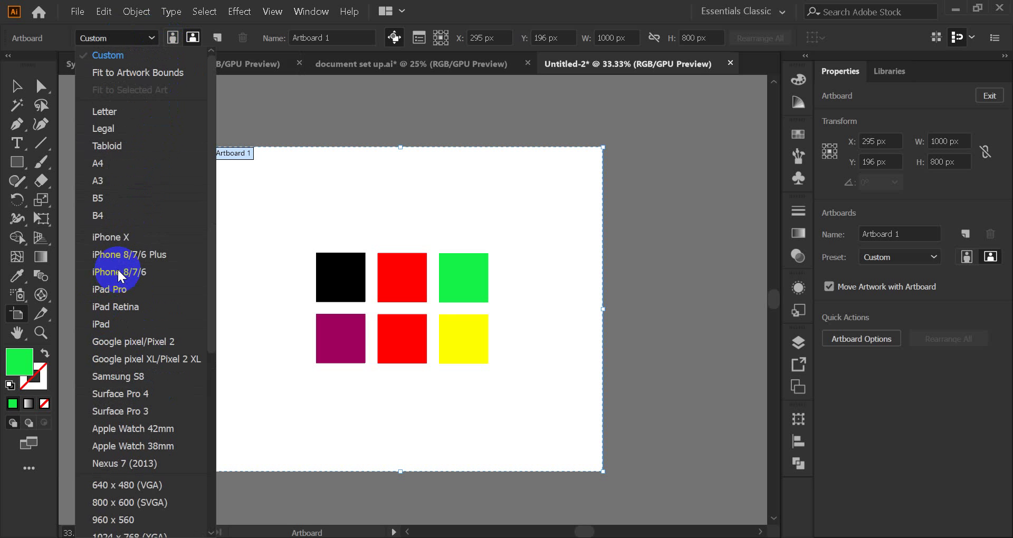
{"action": "left_click", "coordinate": [126, 164]}
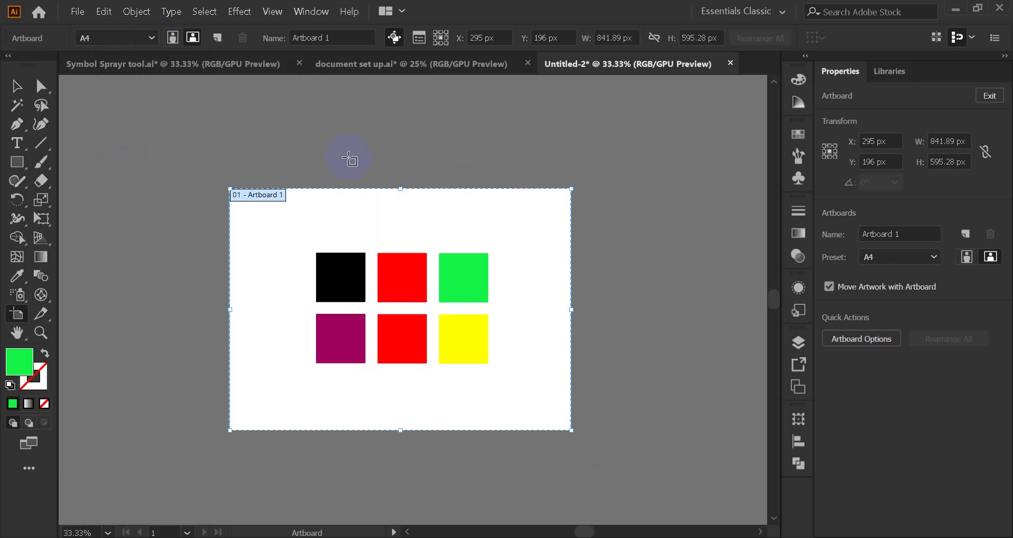
Step: Apply the Google pixel/Pixel 2 preset to the artboard and review the remaining presets
{"action": "left_click", "coordinate": [151, 37]}
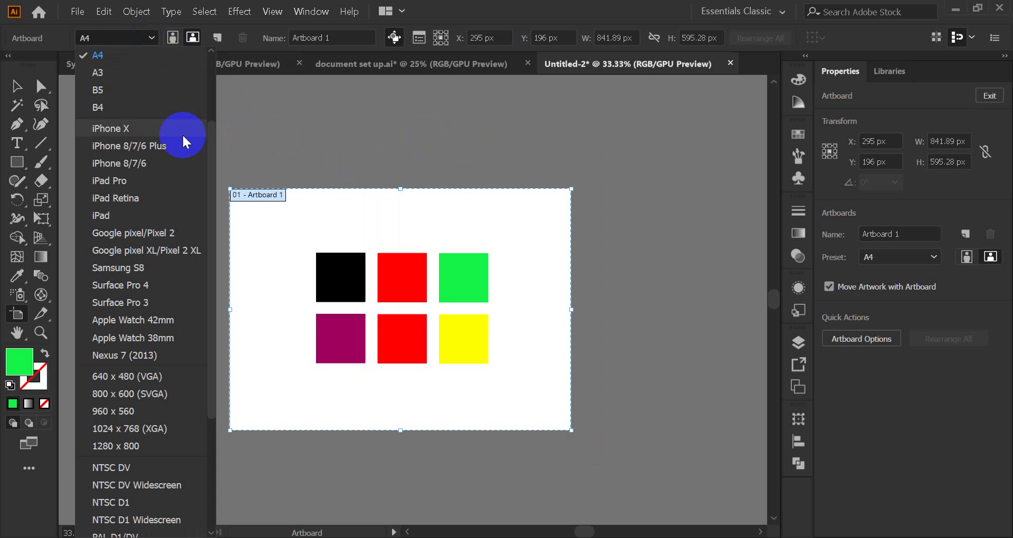
{"action": "left_click", "coordinate": [154, 233]}
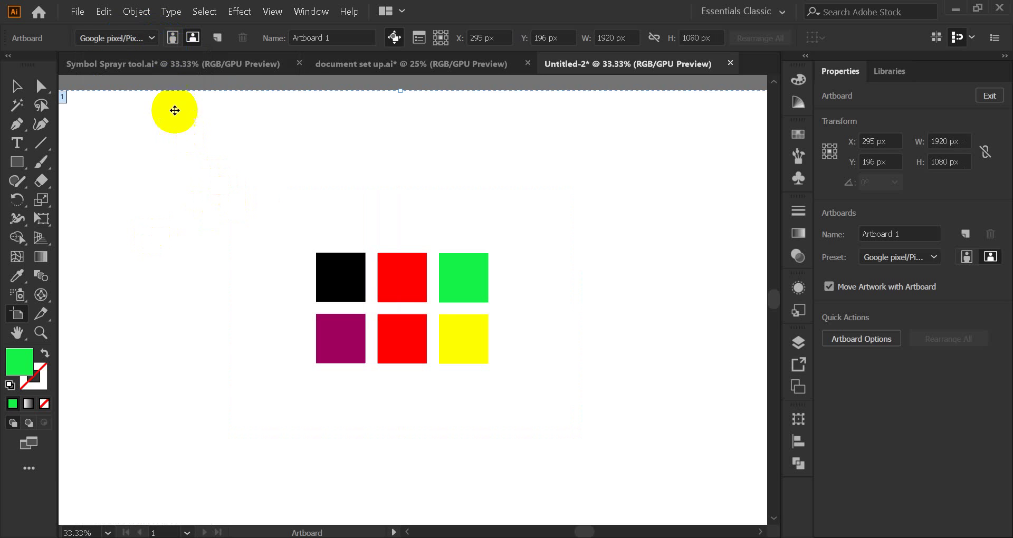
{"action": "left_click", "coordinate": [153, 37]}
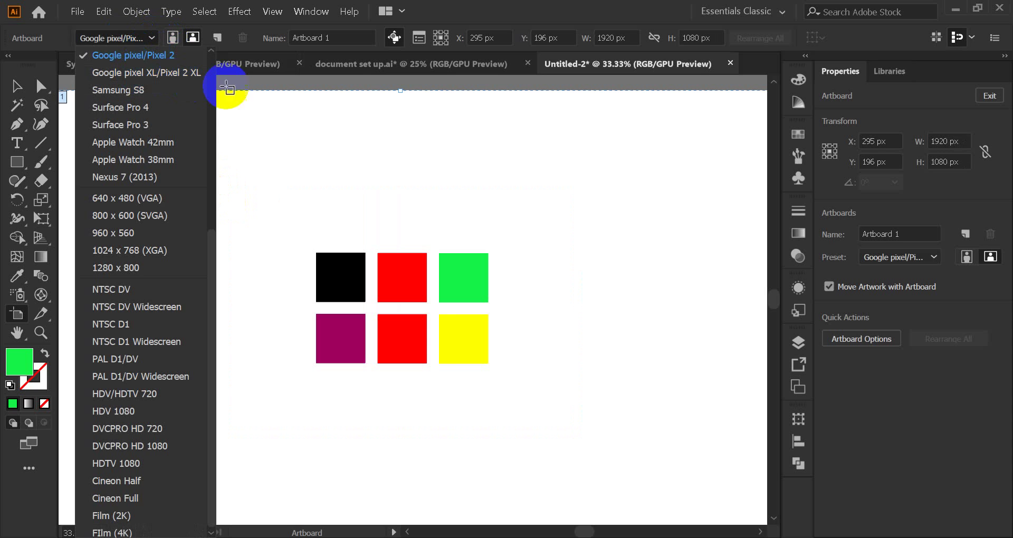
{"action": "left_click", "coordinate": [280, 123]}
Step: Undo both artboard preset changes and leave artboard editing
{"action": "key", "text": "ctrl+z"}
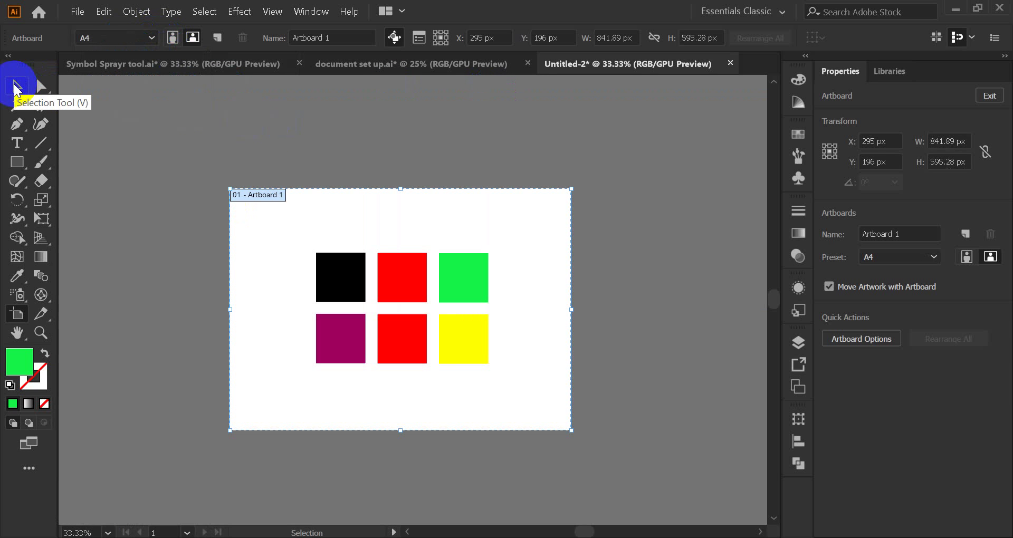
{"action": "key", "text": "ctrl+z"}
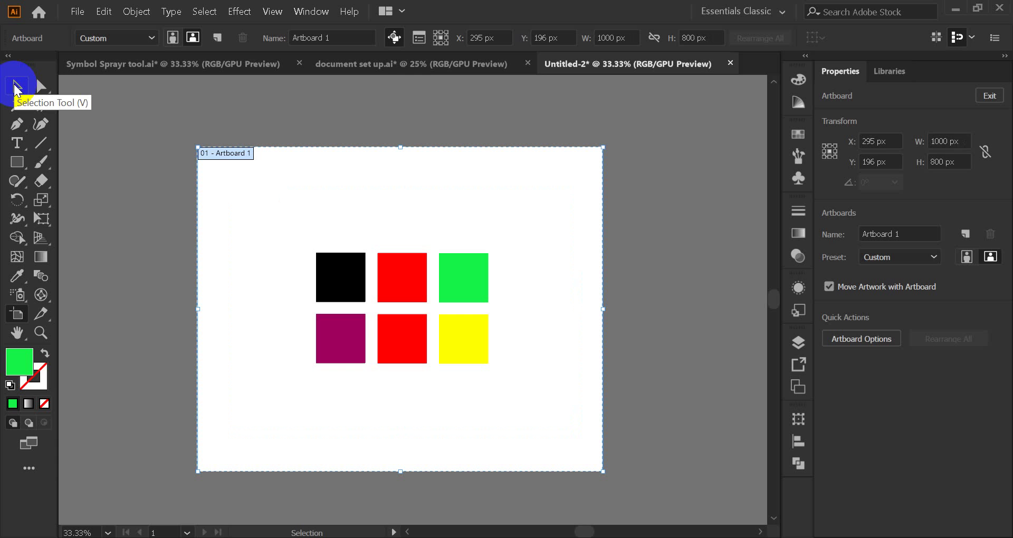
{"action": "left_click", "coordinate": [16, 86]}
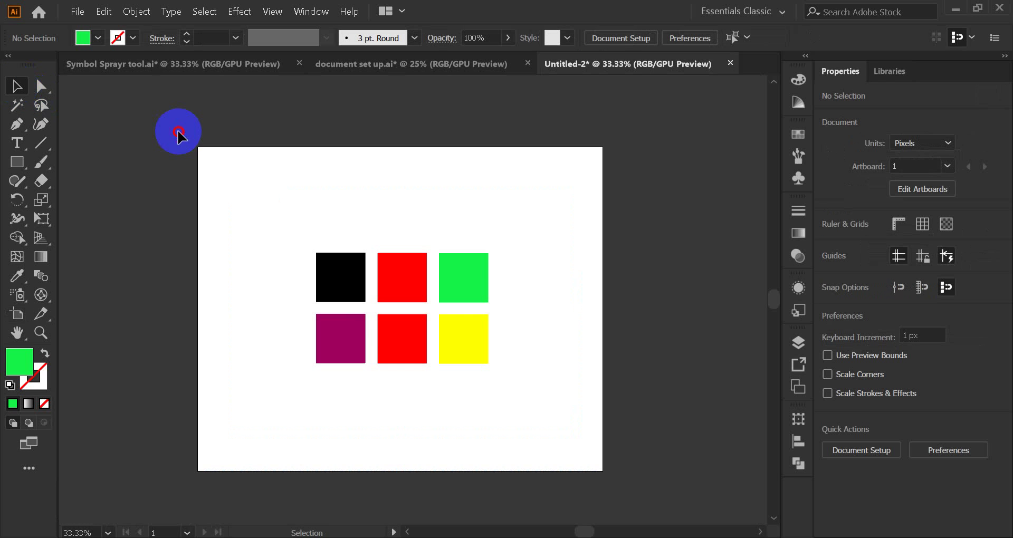
Step: Compare the Hand tool with the Selection tool and look at the Hand tool's hidden variants
{"action": "left_click", "coordinate": [17, 334]}
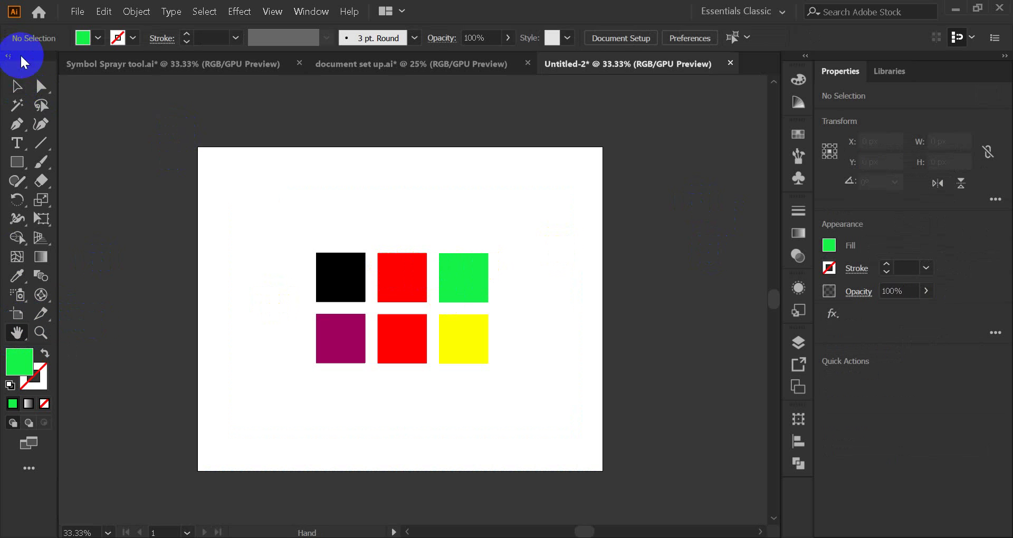
{"action": "left_click", "coordinate": [17, 86]}
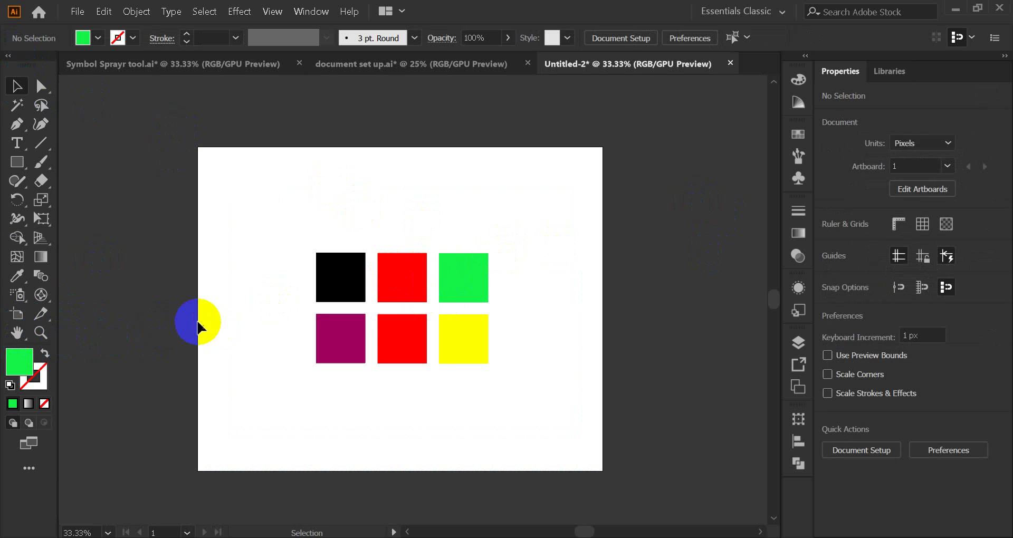
{"action": "left_click", "coordinate": [13, 339]}
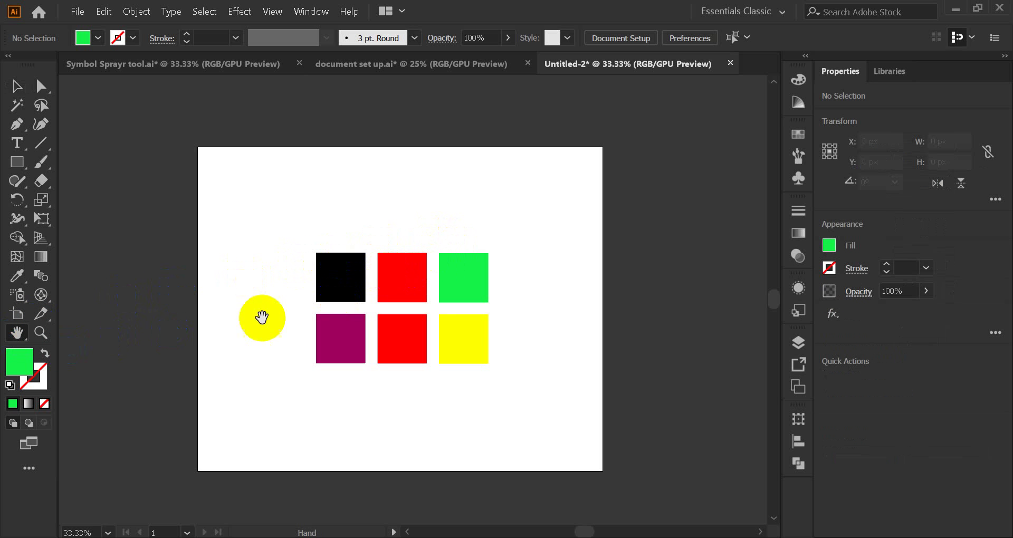
{"action": "left_click", "coordinate": [16, 87]}
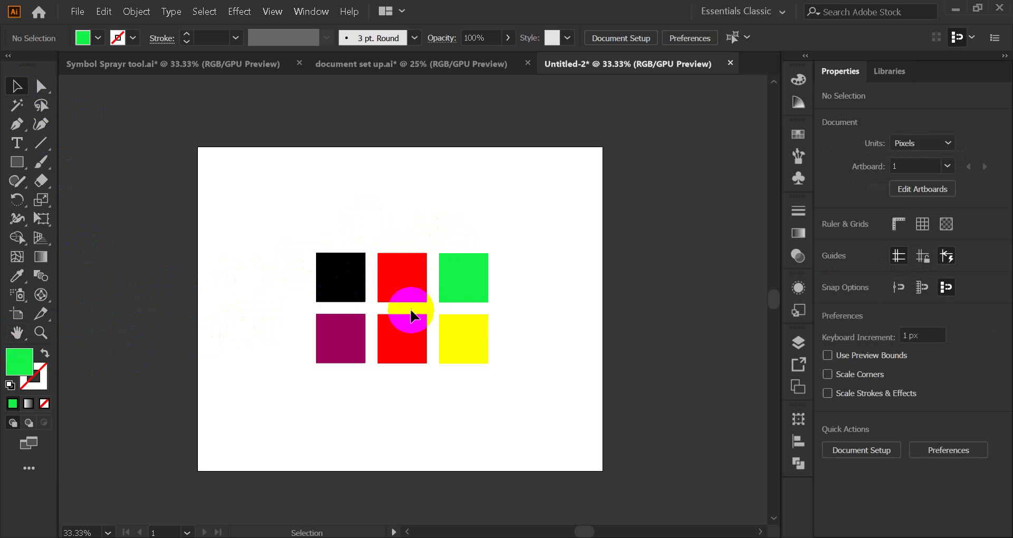
{"action": "left_click", "coordinate": [16, 333]}
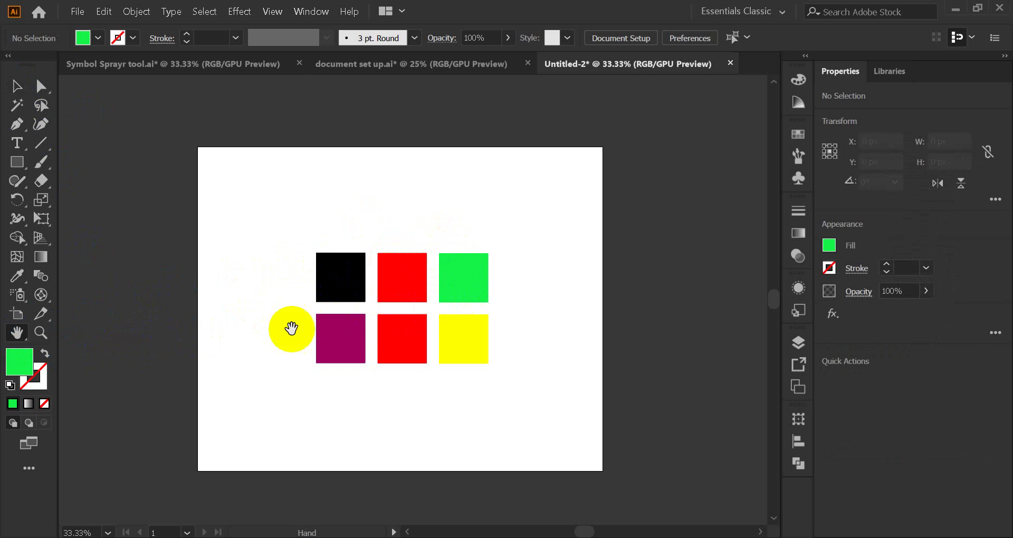
{"action": "left_click", "coordinate": [16, 332]}
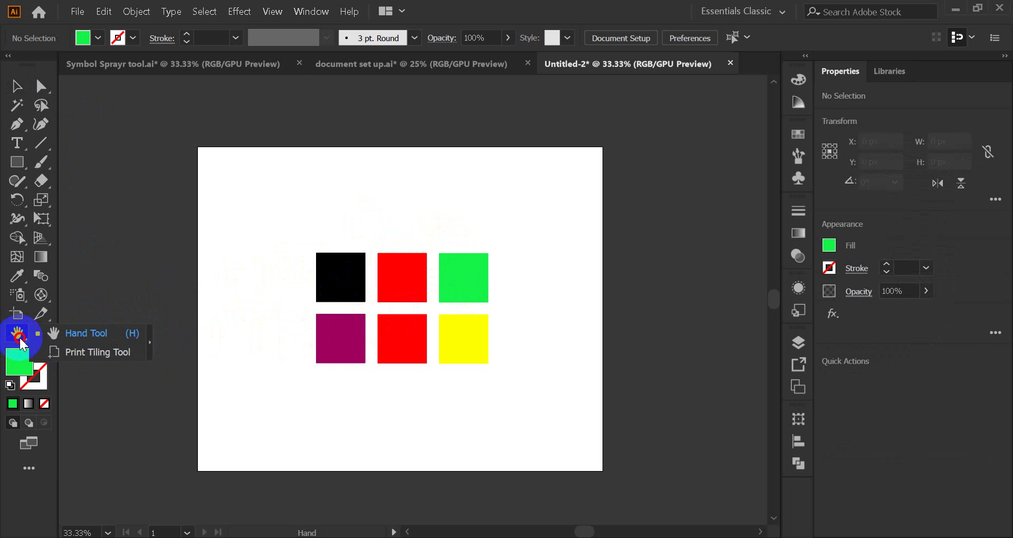
{"action": "left_click", "coordinate": [21, 338]}
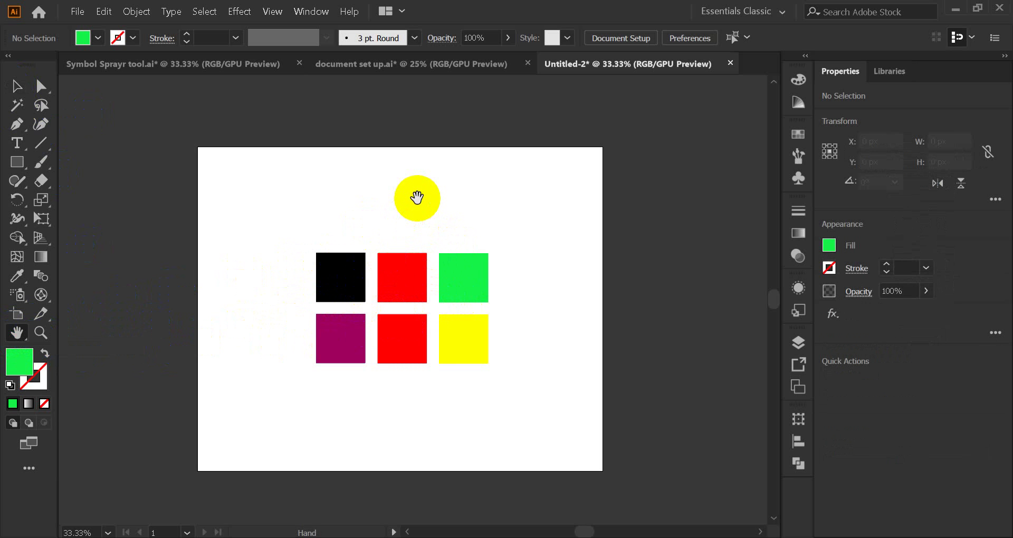
{"action": "left_click", "coordinate": [25, 96]}
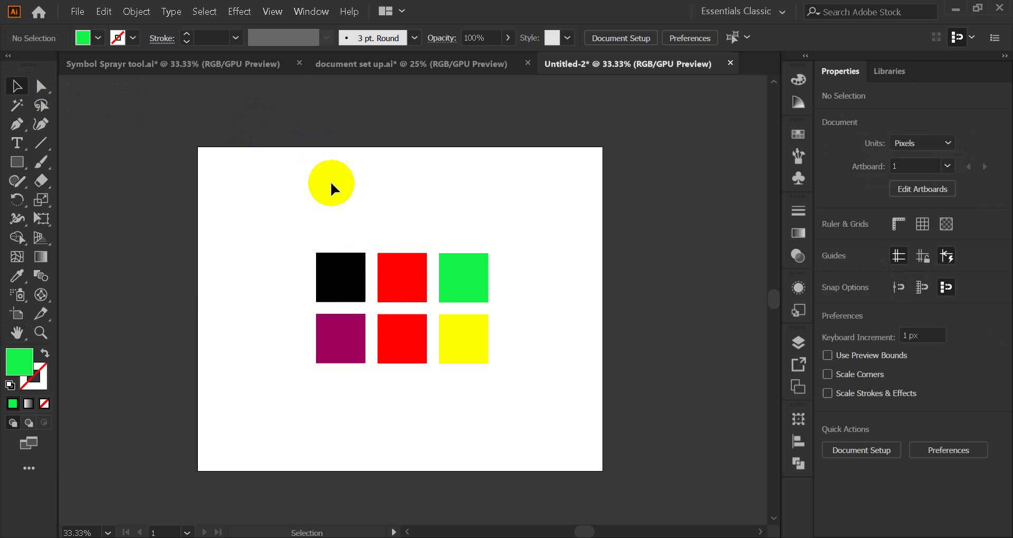
Step: Move all six squares together slightly left on the artboard, to about X 288 px, and deselect them
{"action": "left_click_drag", "start_coordinate": [207, 150], "coordinate": [601, 462]}
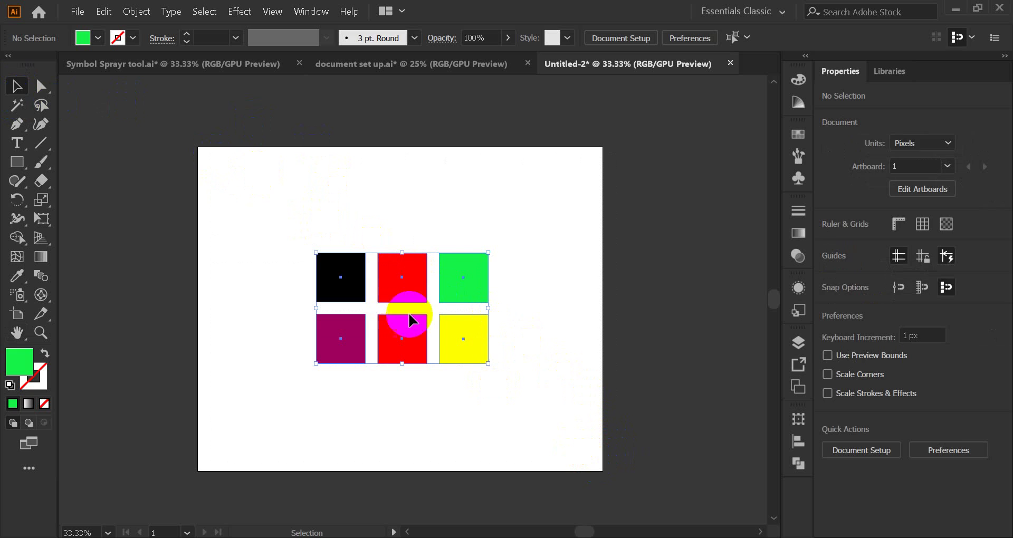
{"action": "left_click_drag", "start_coordinate": [228, 228], "coordinate": [586, 477]}
{"action": "mouse_move", "coordinate": [399, 340]}
{"action": "left_mouse_down"}
{"action": "mouse_move", "coordinate": [299, 248]}
{"action": "mouse_move", "coordinate": [324, 252]}
{"action": "mouse_move", "coordinate": [397, 344]}
{"action": "mouse_move", "coordinate": [388, 341]}
{"action": "left_mouse_up"}
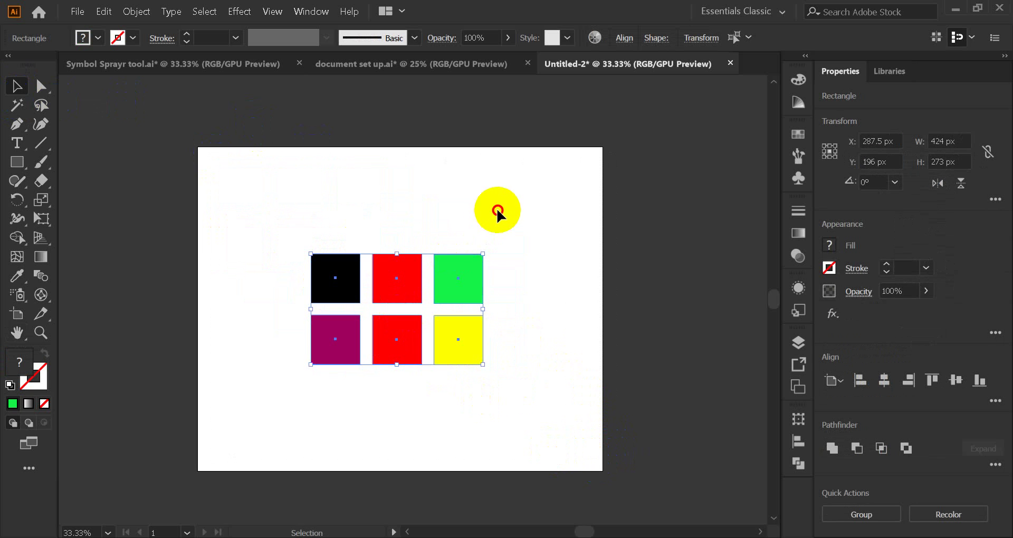
{"action": "left_click", "coordinate": [497, 210]}
Step: Select all six squares and move them together slightly right, to about X 307 px
{"action": "left_click", "coordinate": [17, 334]}
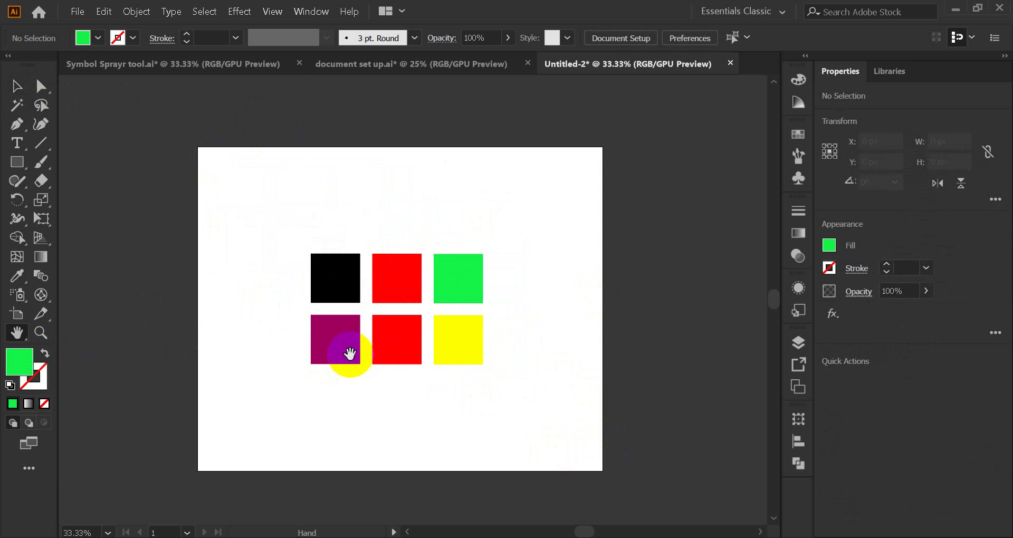
{"action": "mouse_move", "coordinate": [464, 405]}
{"action": "left_mouse_down"}
{"action": "mouse_move", "coordinate": [393, 401]}
{"action": "mouse_move", "coordinate": [445, 402]}
{"action": "left_mouse_up"}
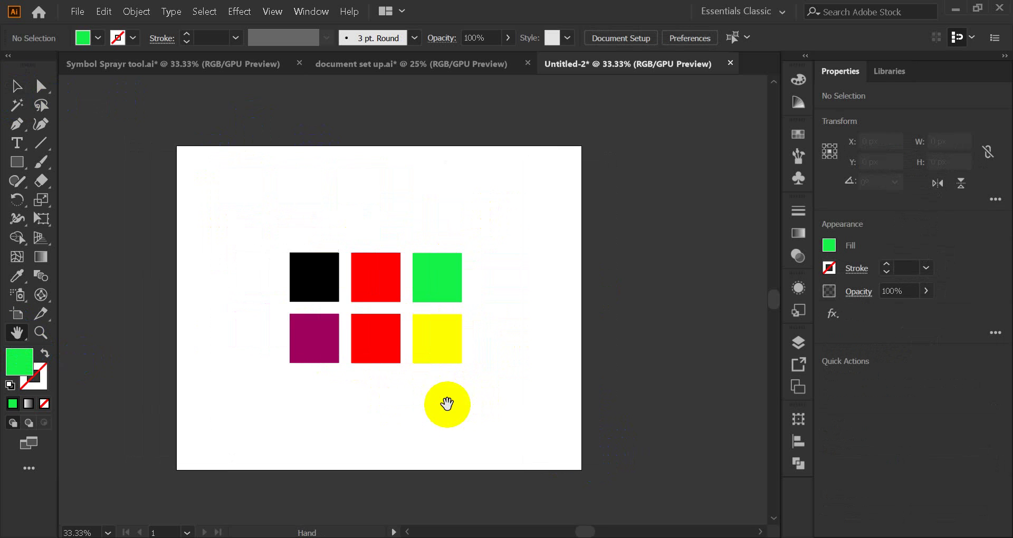
{"action": "left_click", "coordinate": [17, 86]}
{"action": "left_click_drag", "start_coordinate": [269, 223], "coordinate": [397, 344]}
Step: Pan the view around the artboard with the Hand tool and return to the Selection tool
{"action": "left_click", "coordinate": [17, 332]}
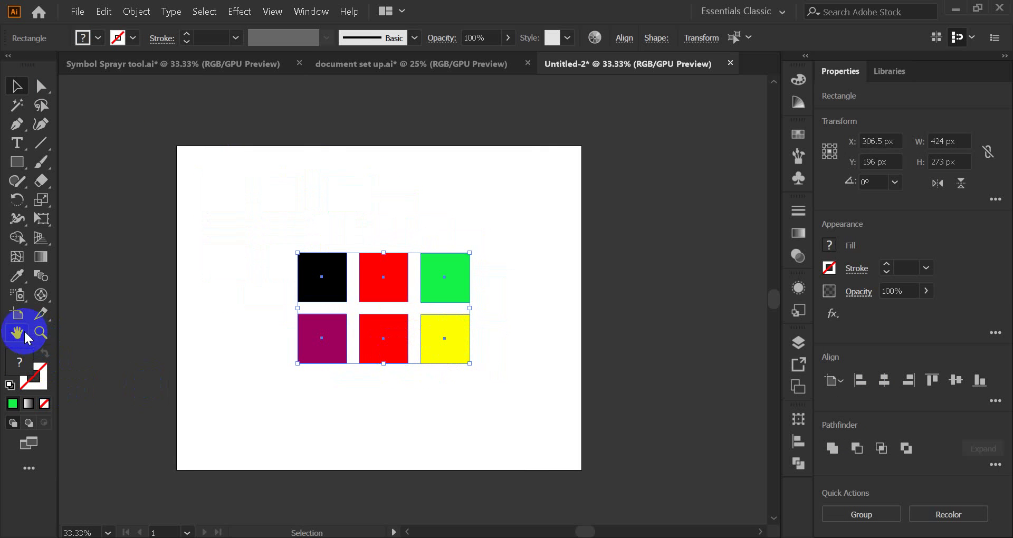
{"action": "left_click_drag", "start_coordinate": [391, 421], "coordinate": [416, 412]}
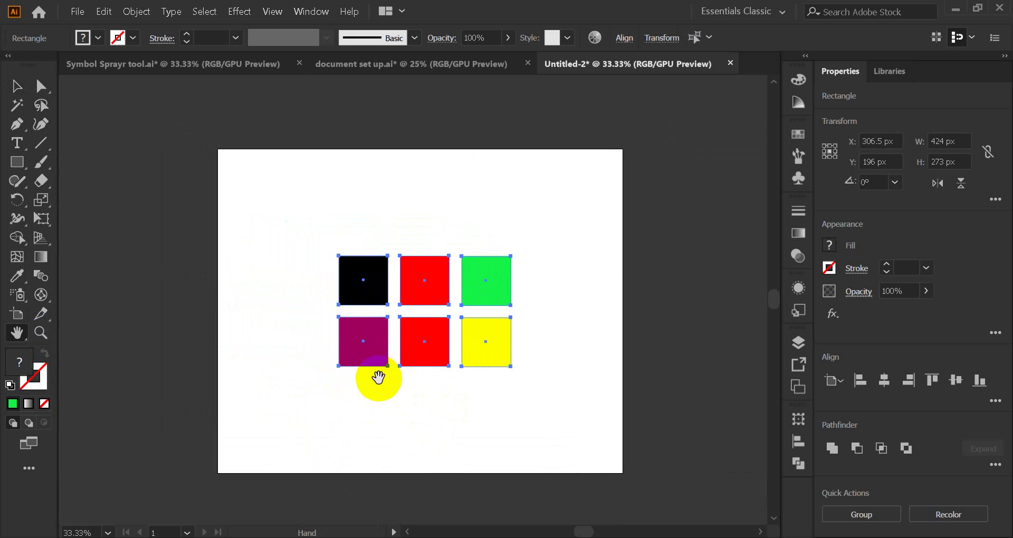
{"action": "left_click_drag", "start_coordinate": [250, 321], "coordinate": [405, 274]}
{"action": "left_click_drag", "start_coordinate": [468, 176], "coordinate": [341, 325]}
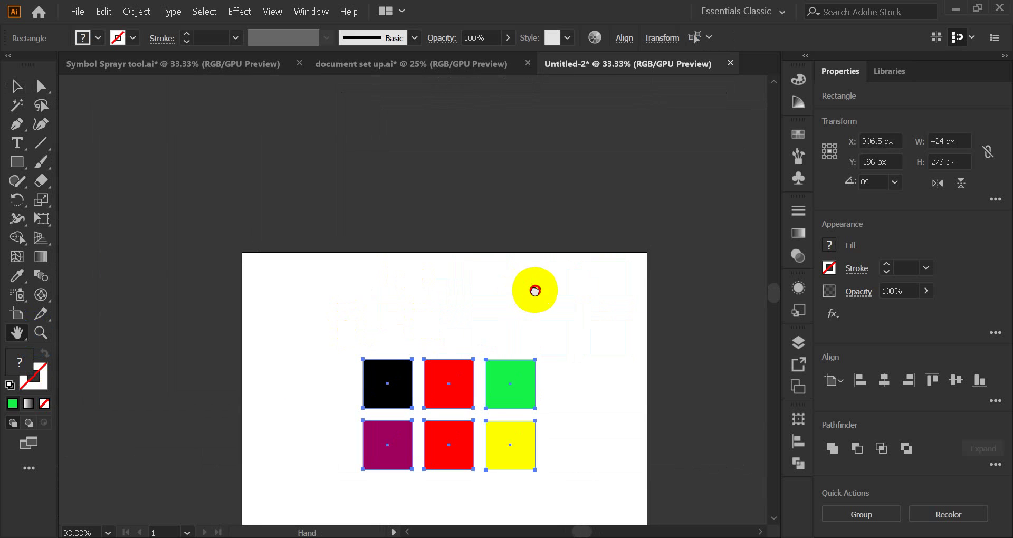
{"action": "left_click_drag", "start_coordinate": [535, 290], "coordinate": [600, 185]}
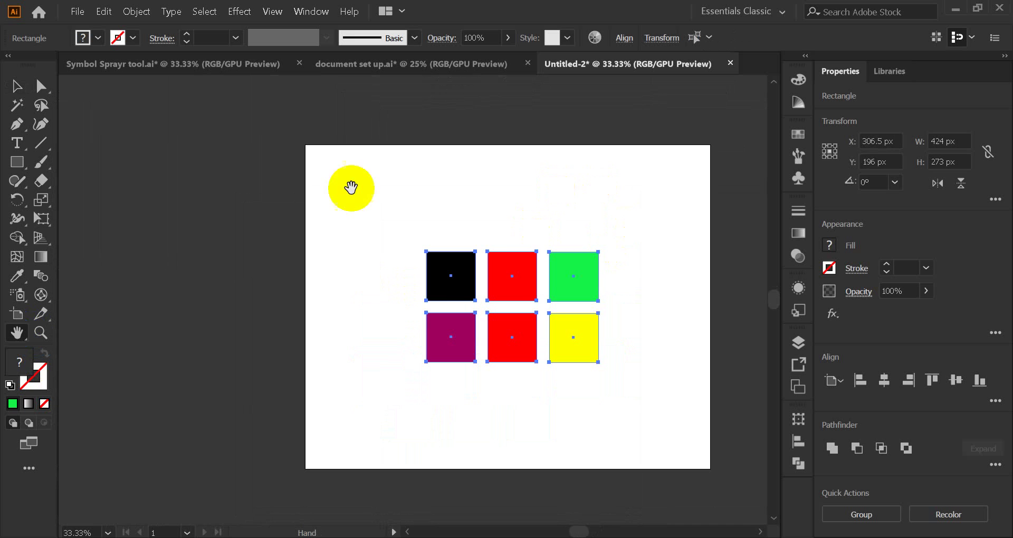
{"action": "left_click_drag", "start_coordinate": [445, 283], "coordinate": [376, 288]}
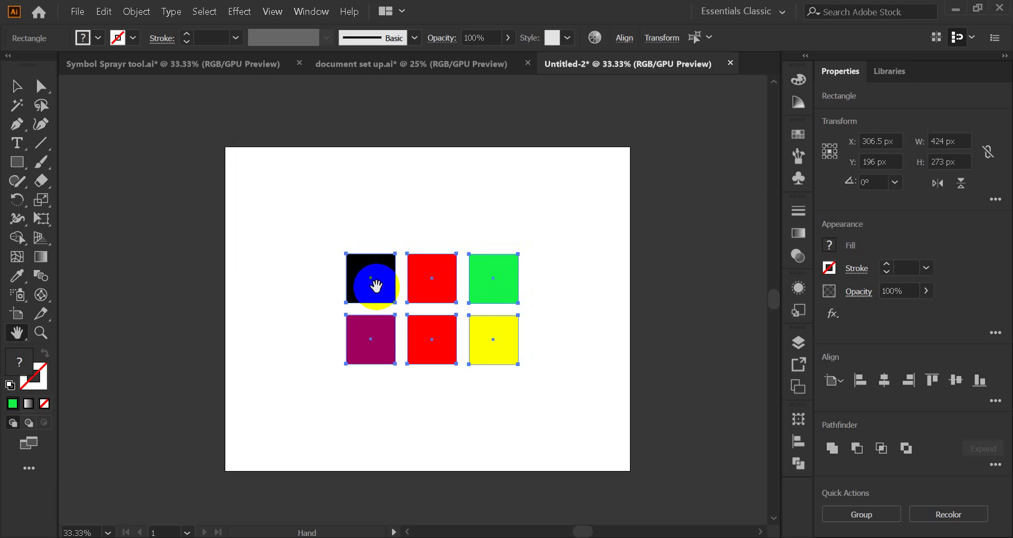
{"action": "left_click", "coordinate": [17, 86]}
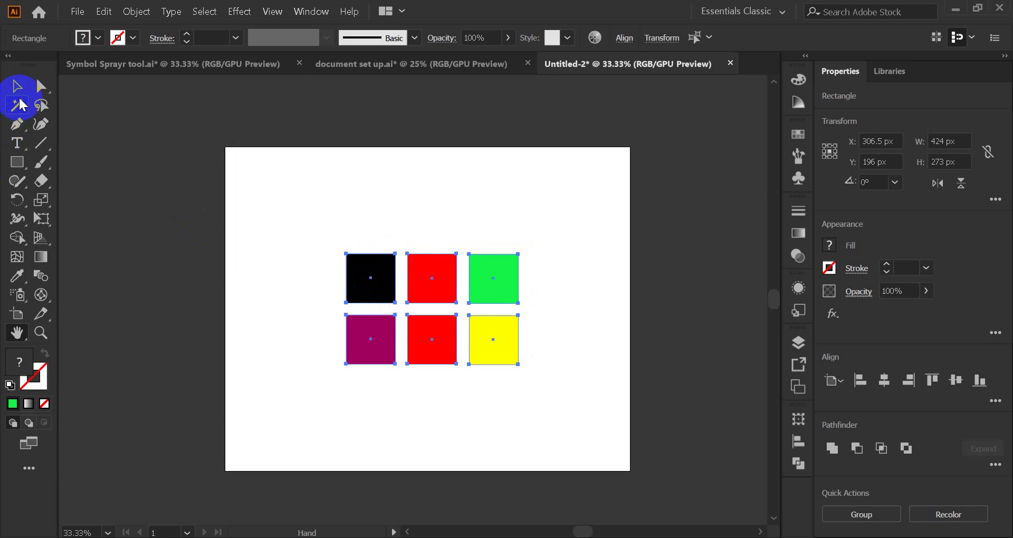
Step: Deselect the six squares and pan the artboard around by temporarily using the Hand tool from the Selection tool
{"action": "left_click", "coordinate": [224, 255]}
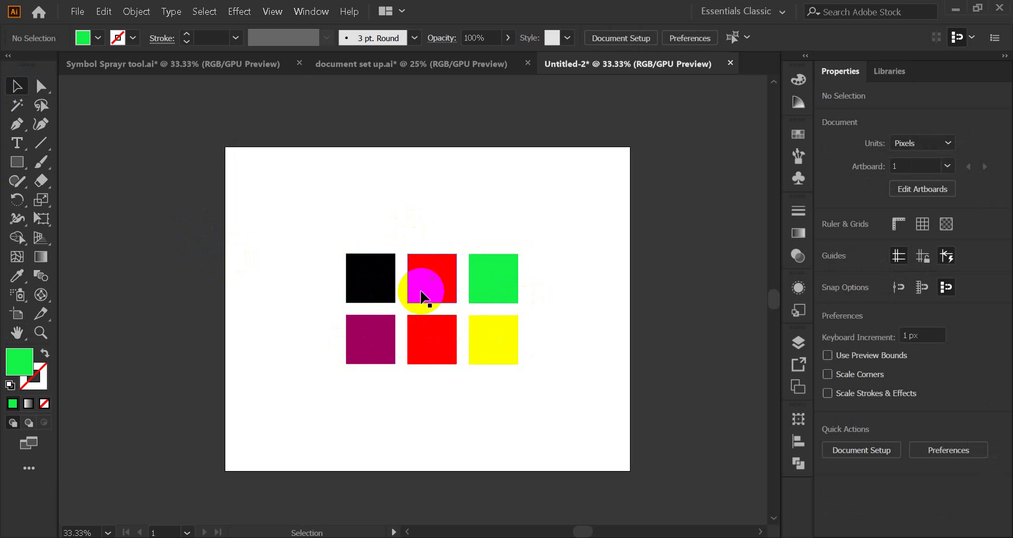
{"action": "key", "text": "space"}
{"action": "left_click_drag", "start_coordinate": [447, 321], "coordinate": [303, 268]}
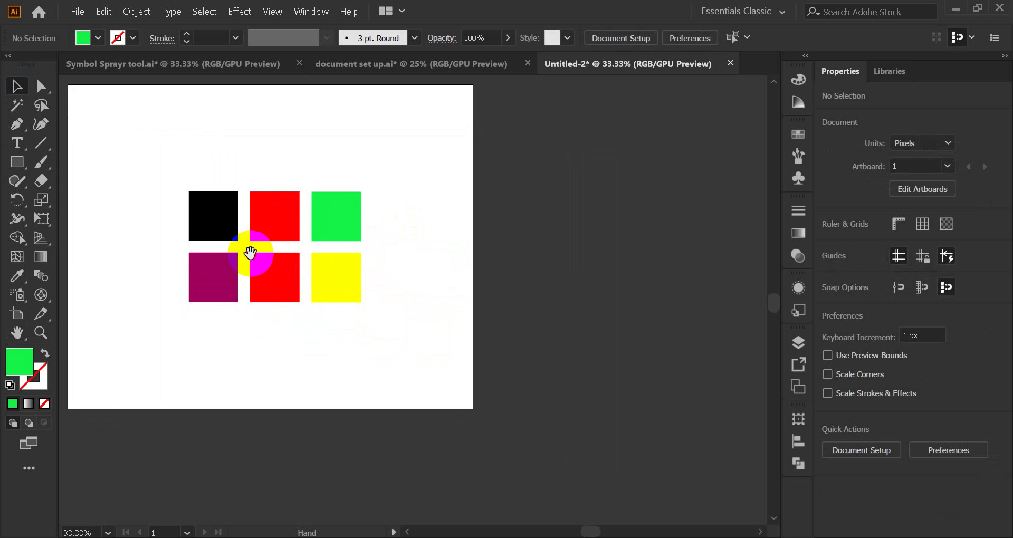
{"action": "left_click_drag", "start_coordinate": [249, 245], "coordinate": [391, 313]}
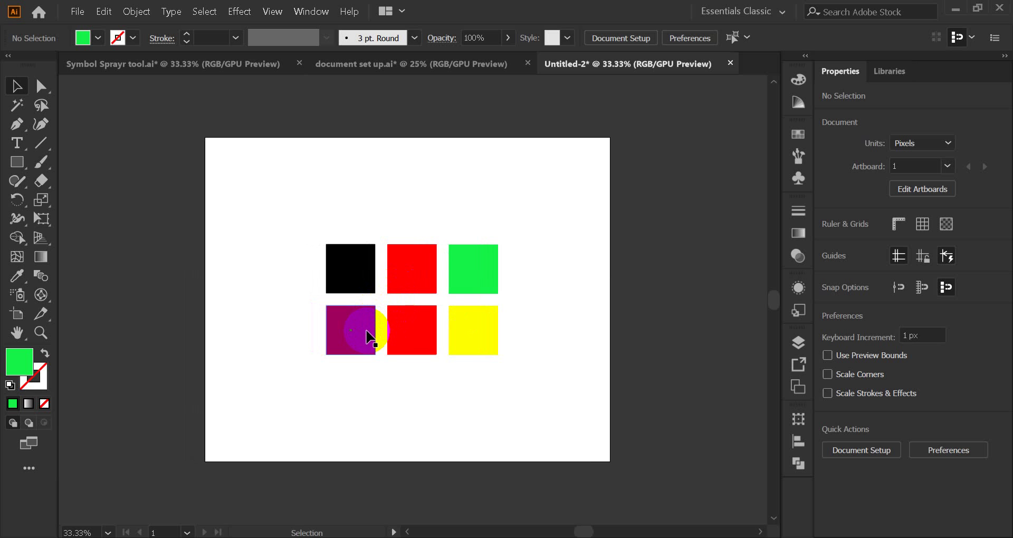
{"action": "left_click_drag", "start_coordinate": [367, 331], "coordinate": [359, 344]}
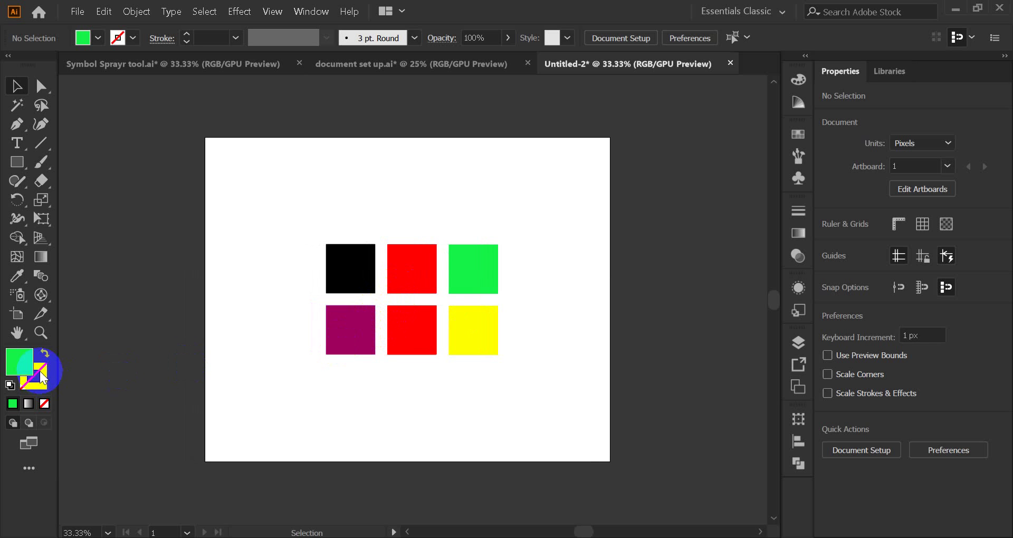
Step: Zoom in on the gap between the two red squares to 600% with the Zoom tool
{"action": "left_click", "coordinate": [41, 334]}
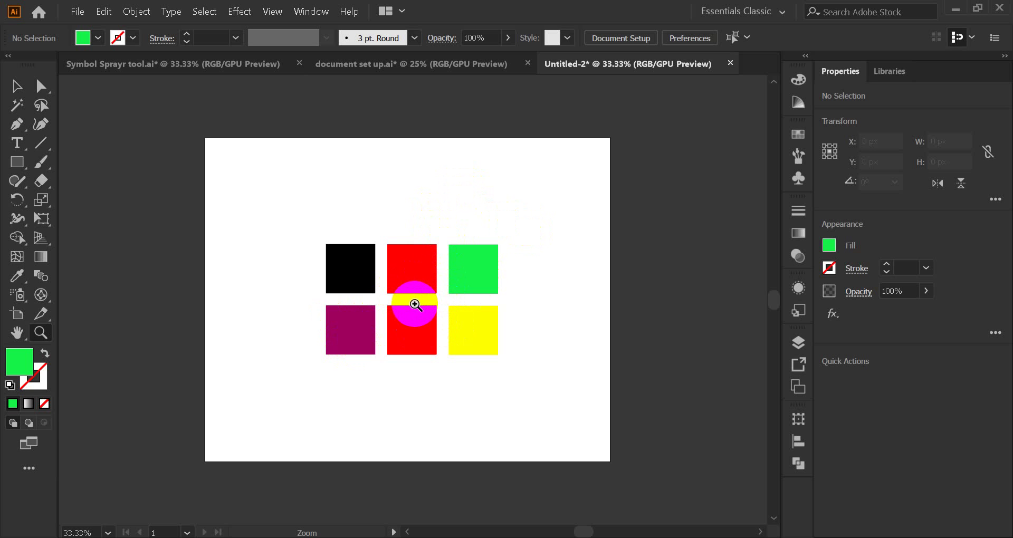
{"action": "left_click", "coordinate": [414, 303]}
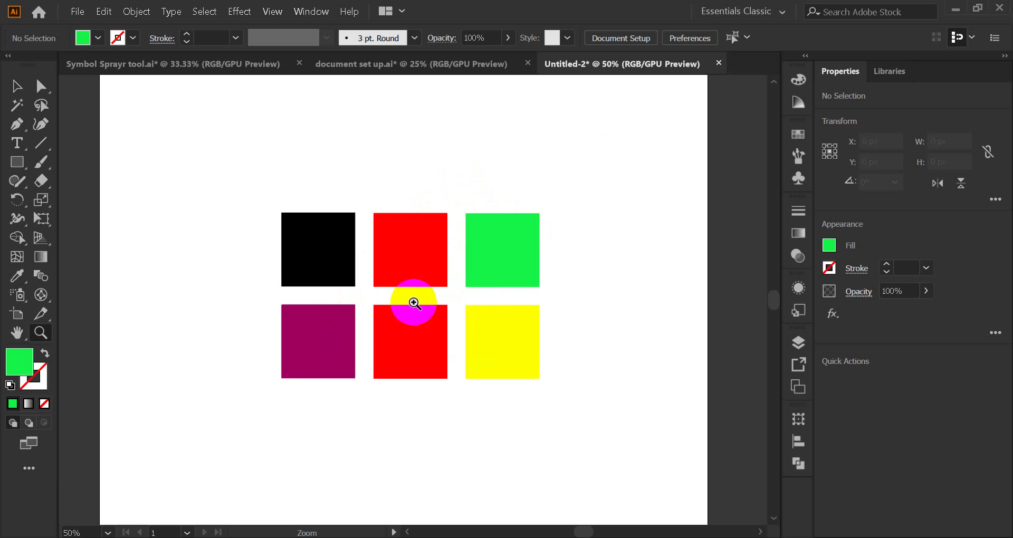
{"action": "left_click", "coordinate": [415, 301]}
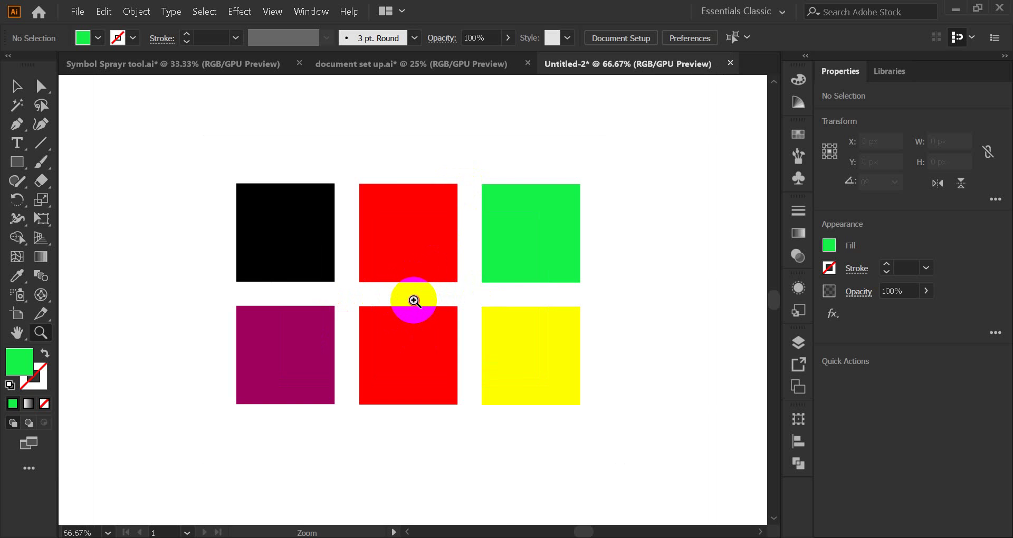
{"action": "left_click", "coordinate": [414, 301]}
{"action": "left_click", "coordinate": [414, 300]}
{"action": "left_click", "coordinate": [415, 301]}
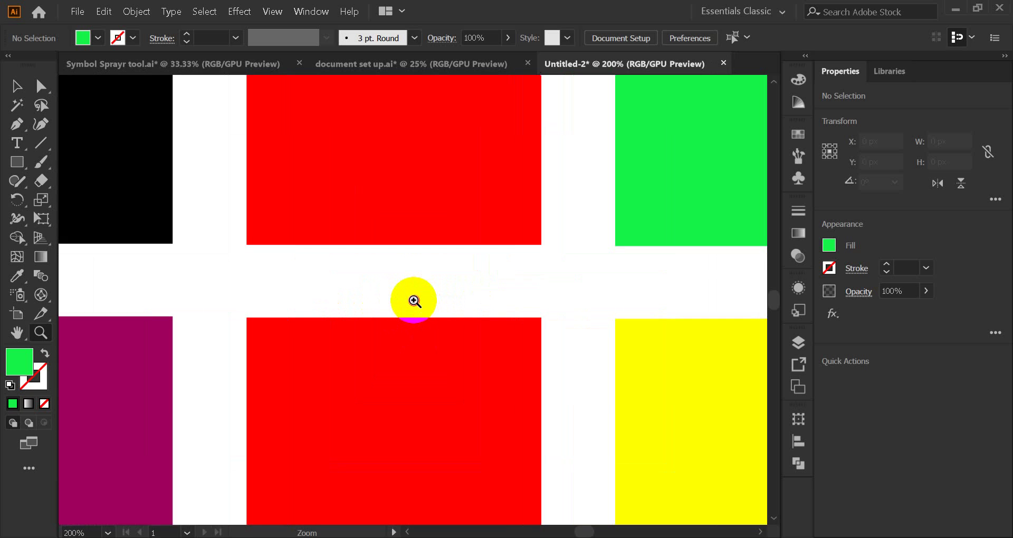
{"action": "left_click", "coordinate": [414, 301]}
{"action": "left_click", "coordinate": [414, 300]}
{"action": "left_click", "coordinate": [415, 301]}
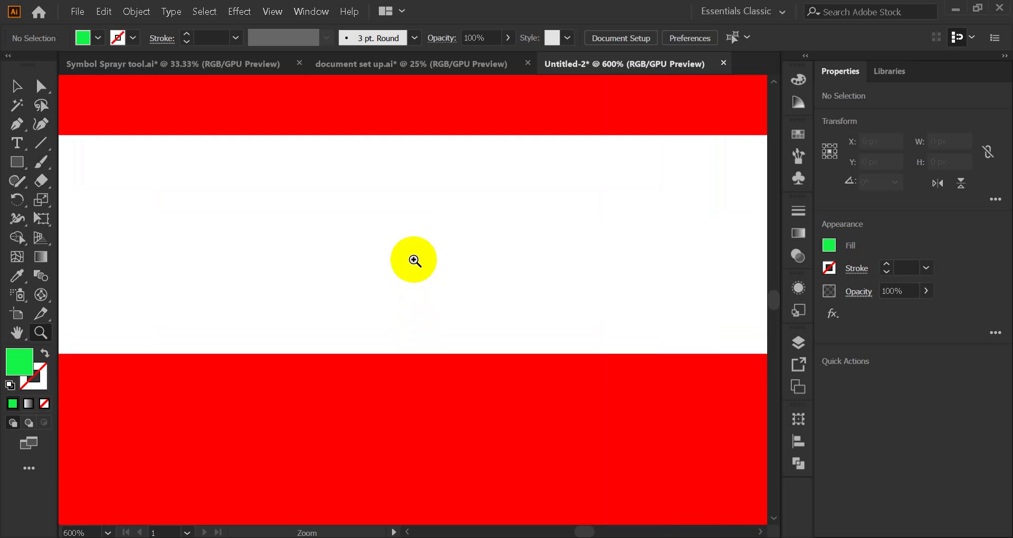
{"action": "scroll", "coordinate": [415, 266], "scroll_direction": "up", "scroll_amount": 1}
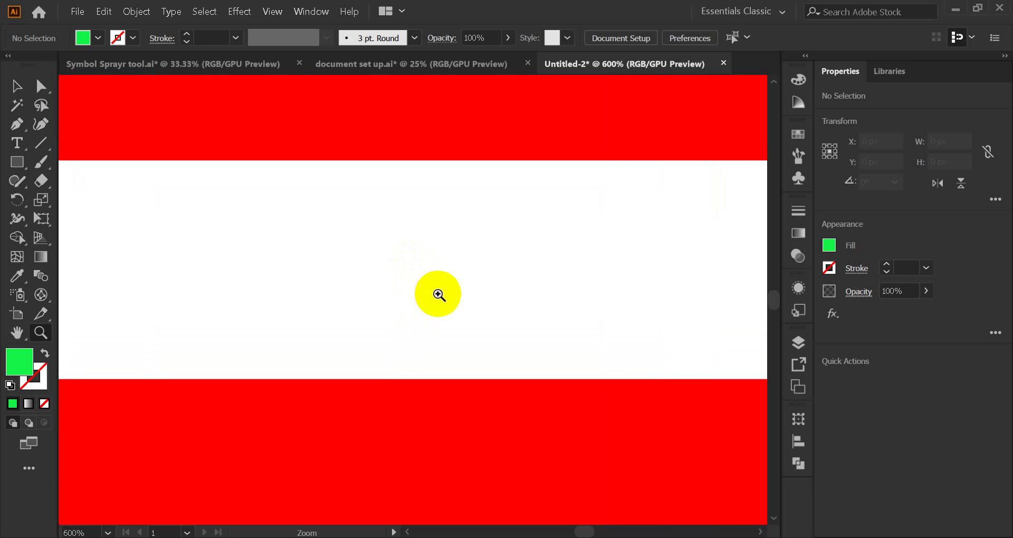
{"action": "scroll", "coordinate": [436, 293], "scroll_direction": "up", "scroll_amount": 1}
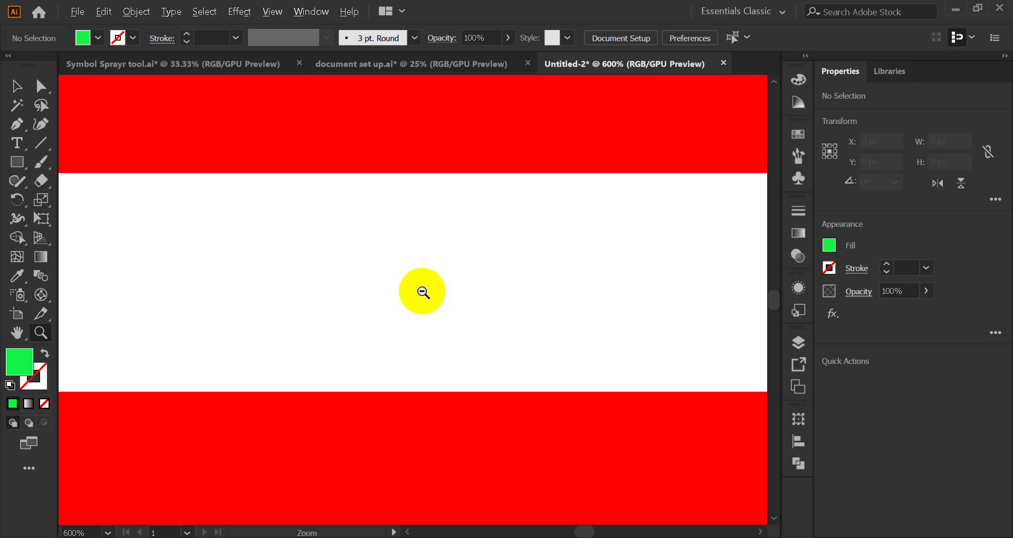
Step: Zoom back out from the gap between the red squares to 50% with the Zoom tool
{"action": "left_click", "coordinate": [423, 292], "text": "alt"}
{"action": "left_click", "coordinate": [423, 292], "text": "alt"}
{"action": "left_click", "coordinate": [423, 292], "text": "alt"}
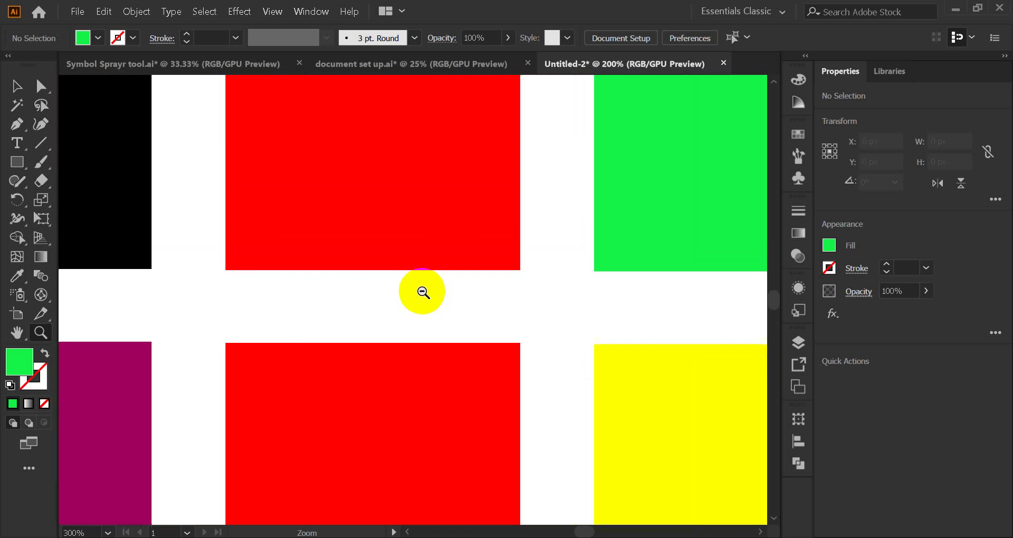
{"action": "left_click", "coordinate": [423, 292], "text": "alt"}
{"action": "left_click", "coordinate": [423, 292], "text": "alt"}
{"action": "left_click", "coordinate": [421, 288], "text": "alt"}
{"action": "left_click", "coordinate": [421, 289], "text": "alt"}
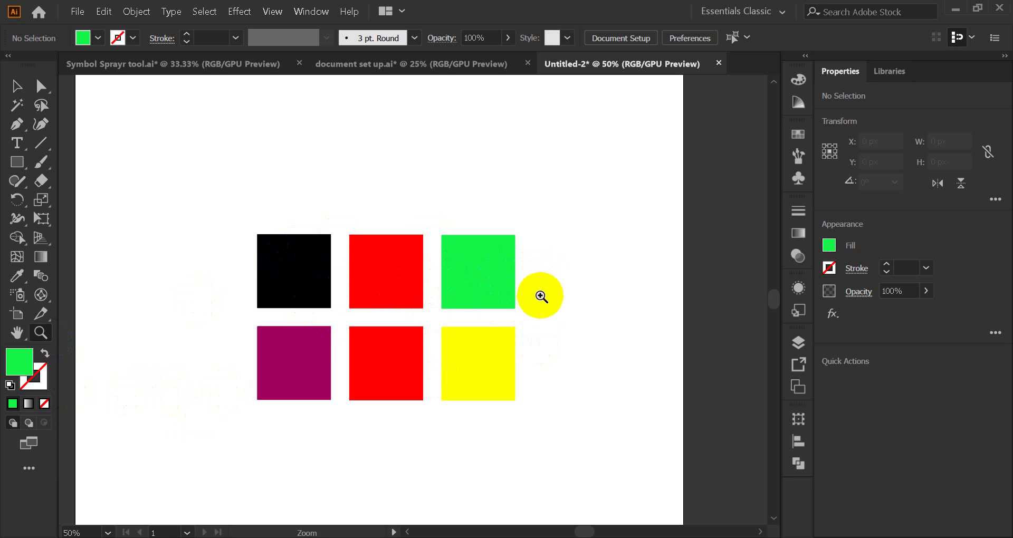
Step: Zoom in on the artboard's empty upper-left area, then recenter the squares and zoom out to 33.33%
{"action": "left_click", "coordinate": [125, 215]}
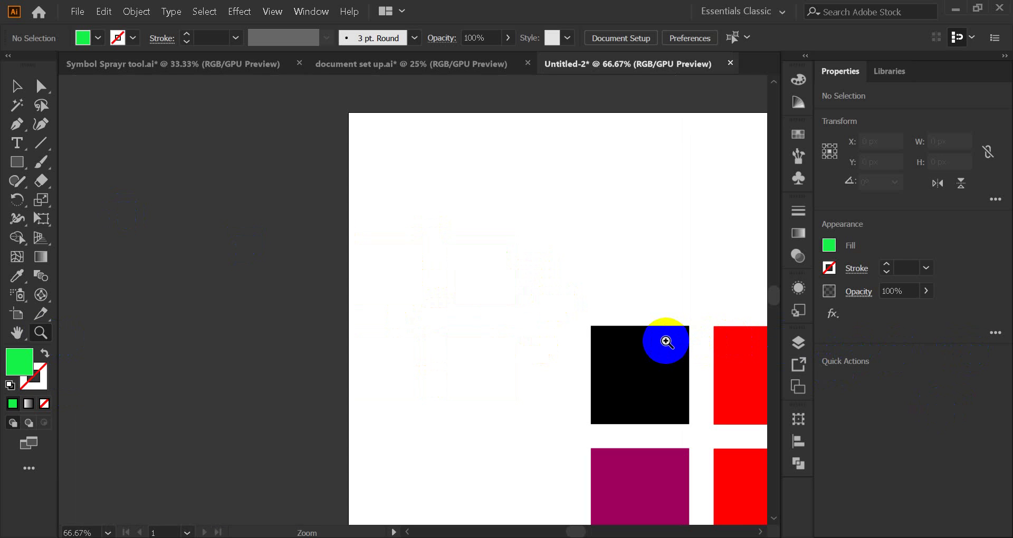
{"action": "left_click_drag", "start_coordinate": [677, 389], "coordinate": [419, 293]}
{"action": "scroll", "coordinate": [418, 297], "scroll_direction": "down", "scroll_amount": 2}
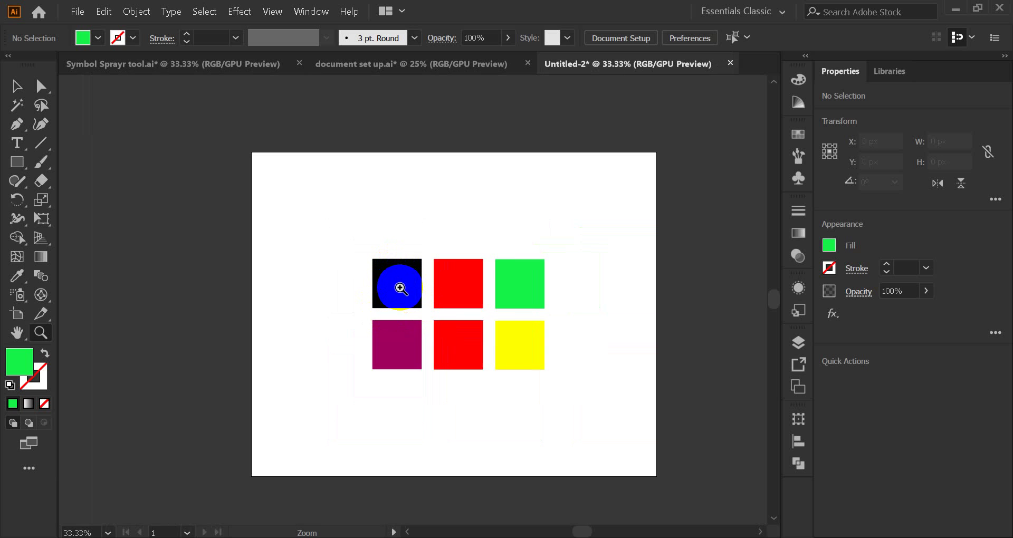
Step: Zoom in on the black square to 300% with the Zoom tool
{"action": "left_click", "coordinate": [402, 288]}
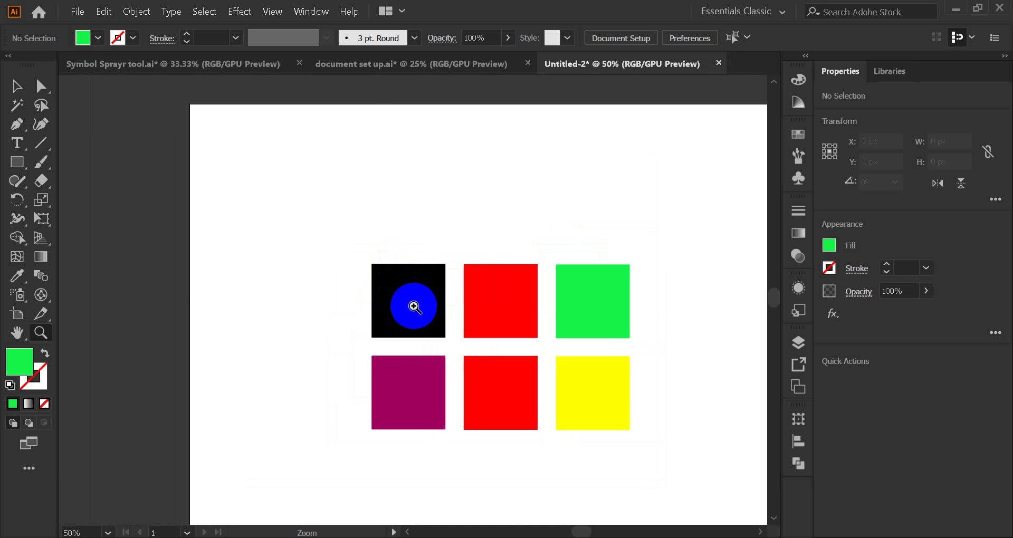
{"action": "left_click", "coordinate": [414, 305]}
{"action": "left_click", "coordinate": [411, 296]}
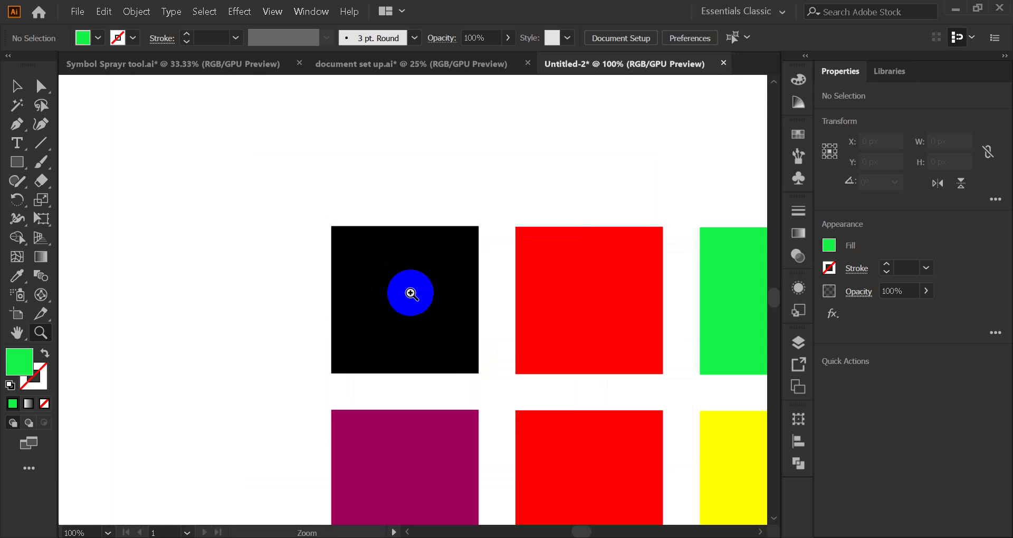
{"action": "left_click", "coordinate": [411, 294]}
{"action": "left_click", "coordinate": [405, 301]}
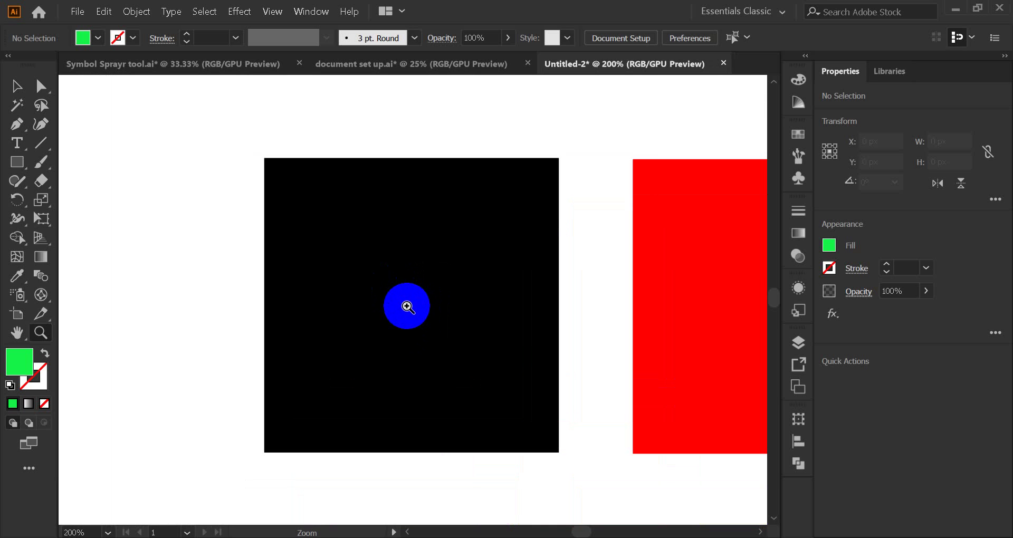
{"action": "left_click", "coordinate": [406, 304]}
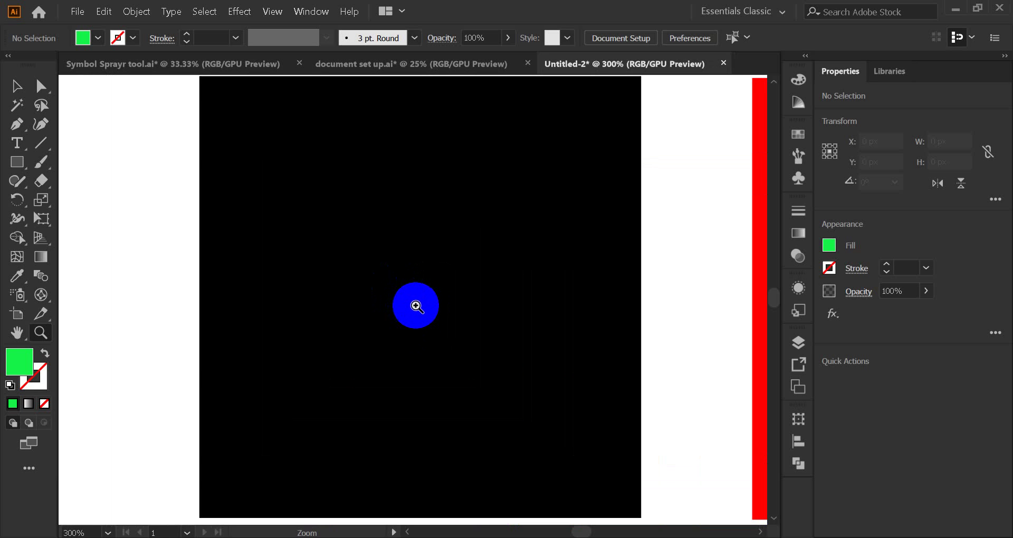
Step: Zoom back out from the black square to 50%
{"action": "left_click", "coordinate": [415, 304], "text": "alt"}
{"action": "left_click", "coordinate": [413, 303], "text": "alt"}
{"action": "left_click", "coordinate": [414, 303], "text": "alt"}
{"action": "left_click", "coordinate": [414, 303], "text": "alt"}
{"action": "left_click", "coordinate": [412, 300], "text": "alt"}
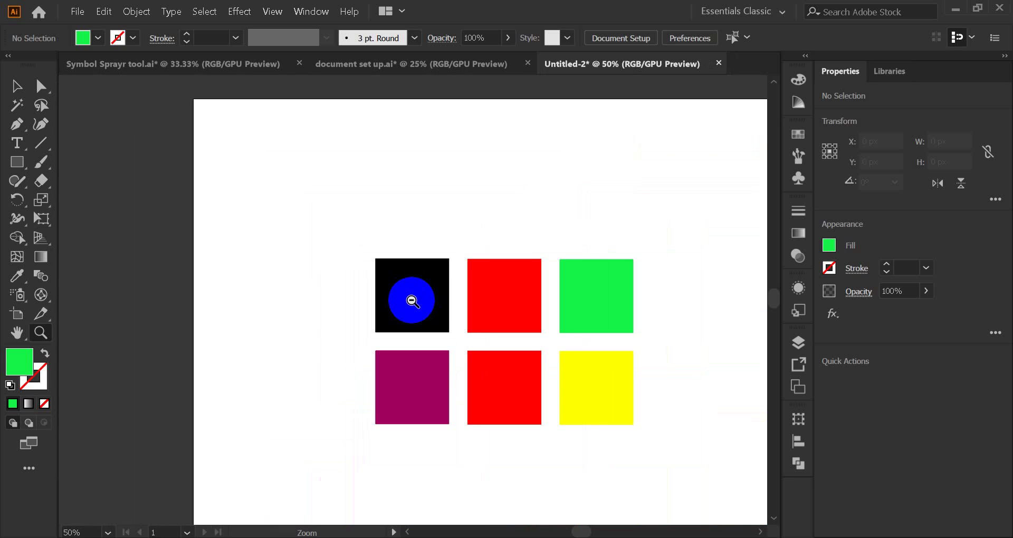
Step: Zoom in on the yellow square to 300% with the Zoom tool
{"action": "left_click", "coordinate": [597, 400]}
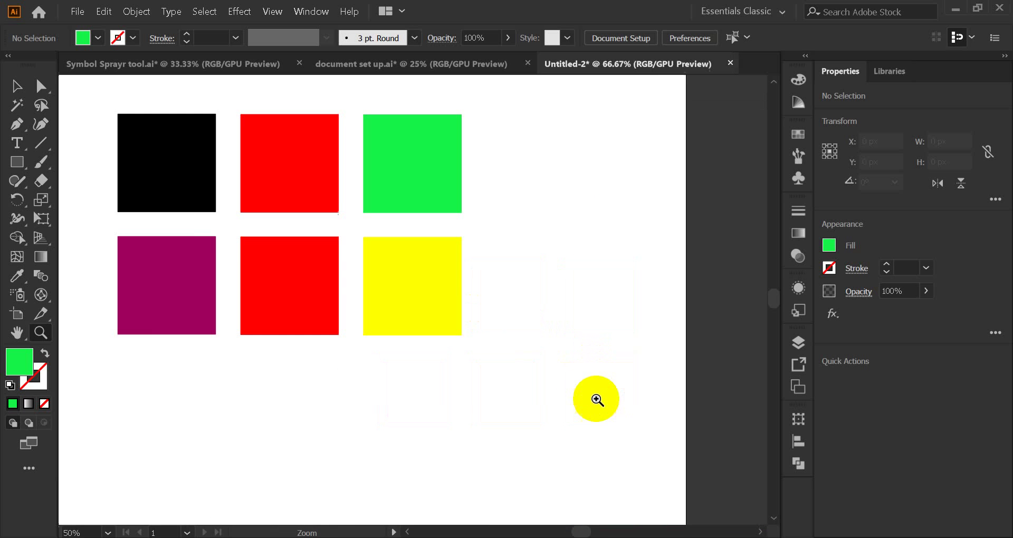
{"action": "left_click", "coordinate": [414, 283]}
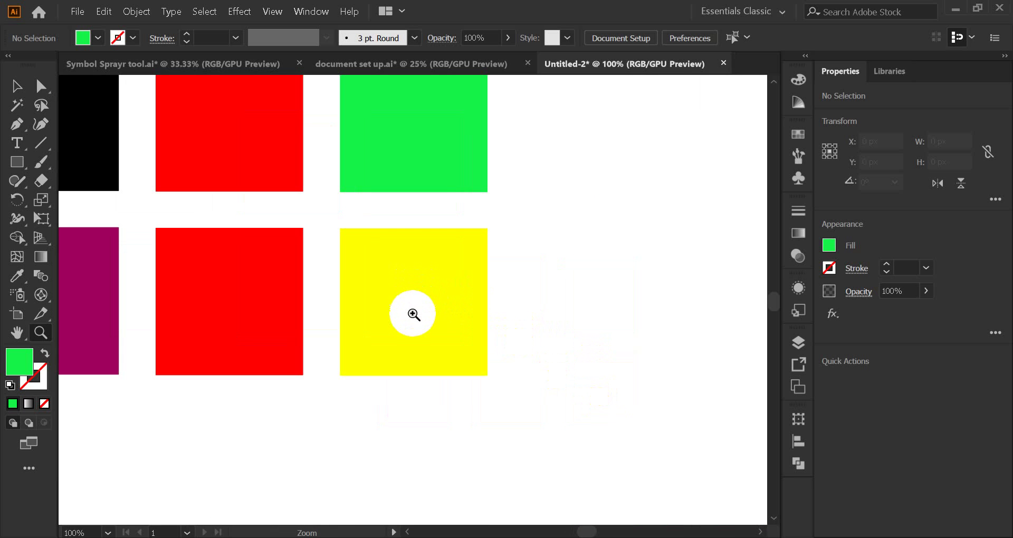
{"action": "left_click", "coordinate": [415, 294]}
{"action": "left_click", "coordinate": [413, 297]}
{"action": "left_click", "coordinate": [412, 298]}
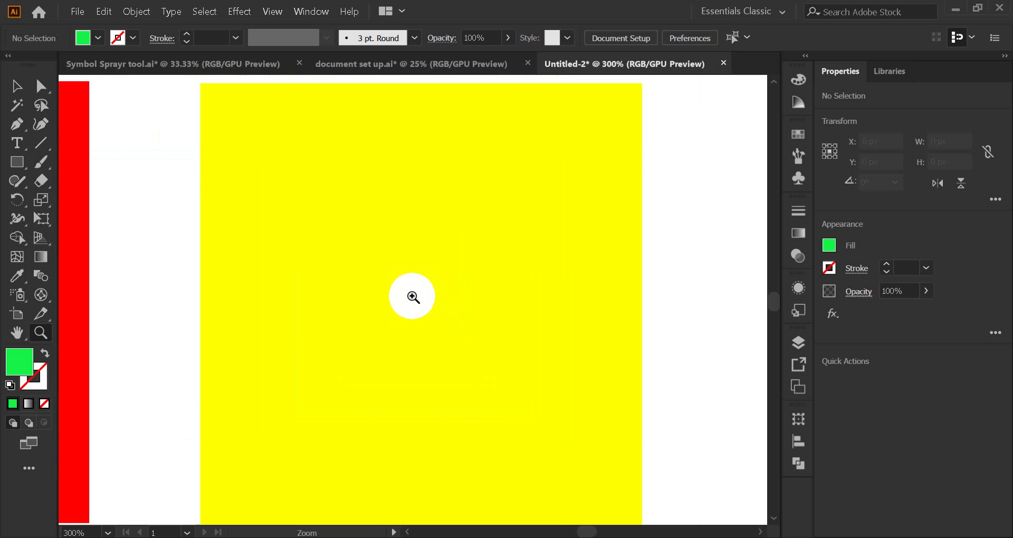
Step: Zoom back out from the yellow square to 50% and recenter the six squares in view
{"action": "left_click", "coordinate": [412, 297], "text": "alt"}
{"action": "left_click", "coordinate": [412, 297], "text": "alt"}
{"action": "left_click", "coordinate": [413, 297], "text": "alt"}
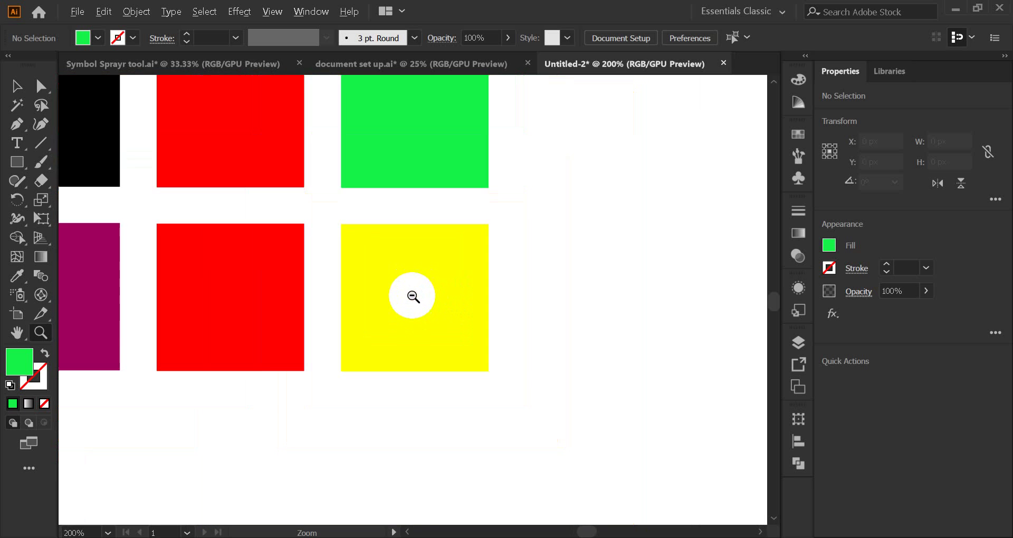
{"action": "left_click", "coordinate": [413, 297], "text": "alt"}
{"action": "left_click", "coordinate": [412, 297], "text": "alt"}
{"action": "left_click_drag", "start_coordinate": [294, 288], "coordinate": [398, 317]}
Step: Switch to the Google Meet call, admit the waiting participant, and return to Illustrator
{"action": "mouse_move", "coordinate": [534, 537]}
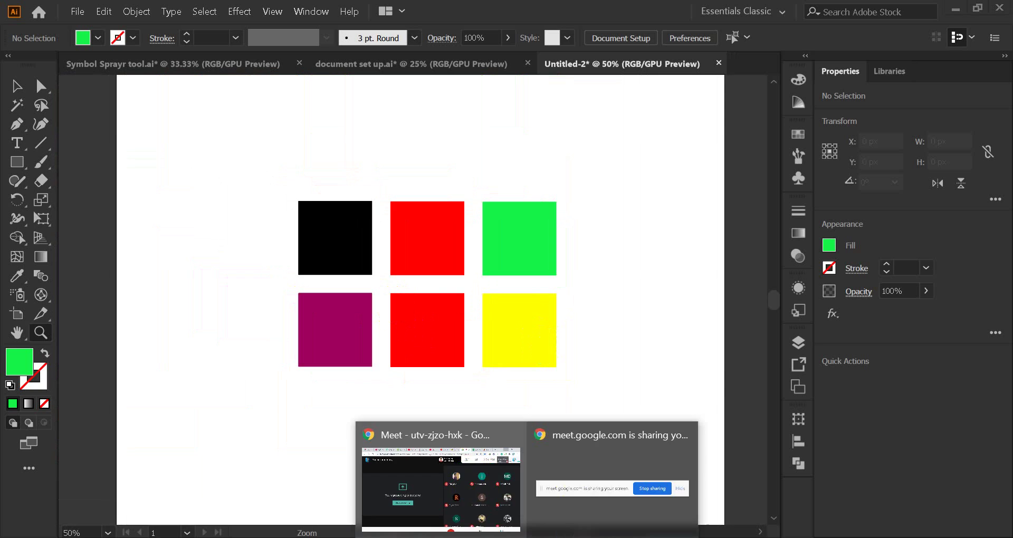
{"action": "left_click", "coordinate": [459, 475]}
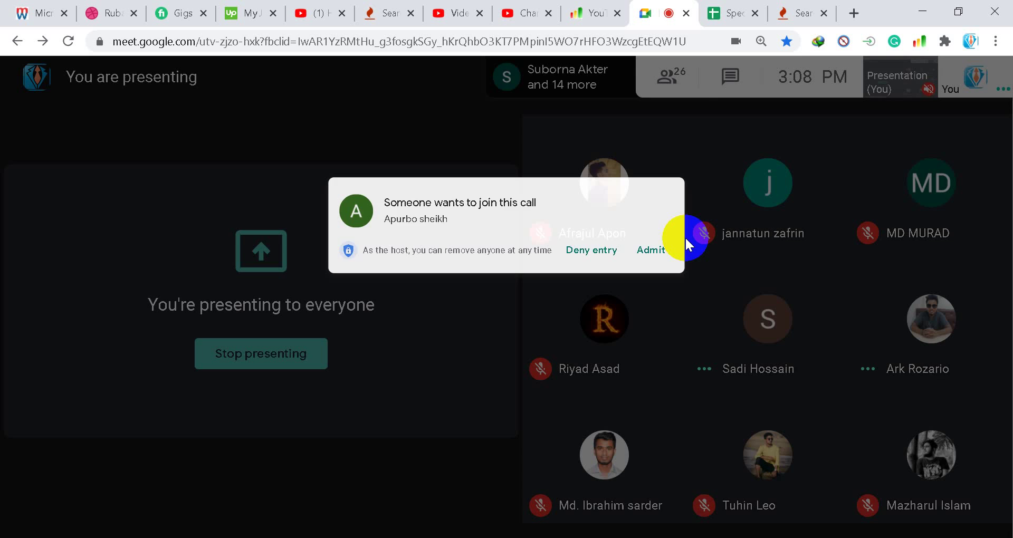
{"action": "left_click", "coordinate": [681, 245]}
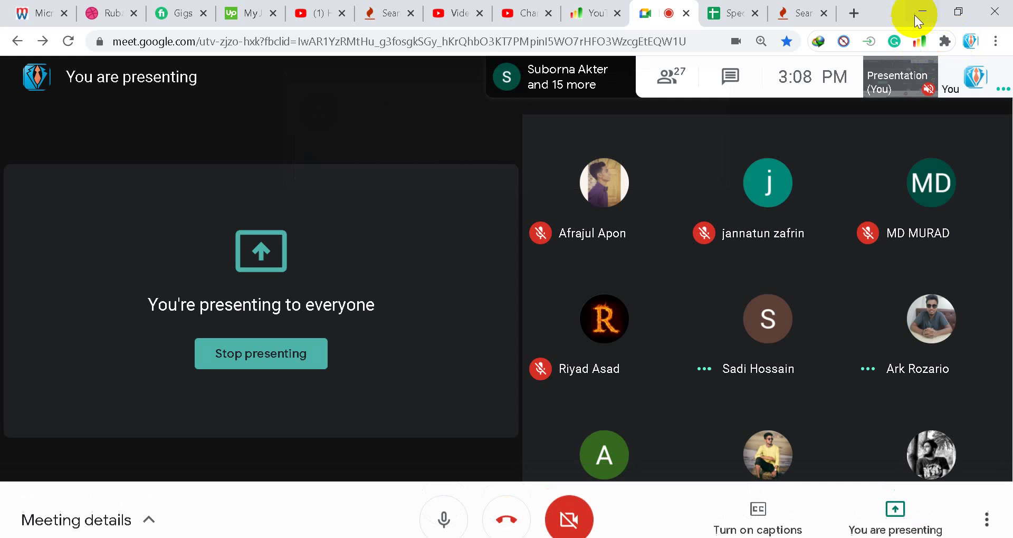
{"action": "left_click", "coordinate": [923, 12]}
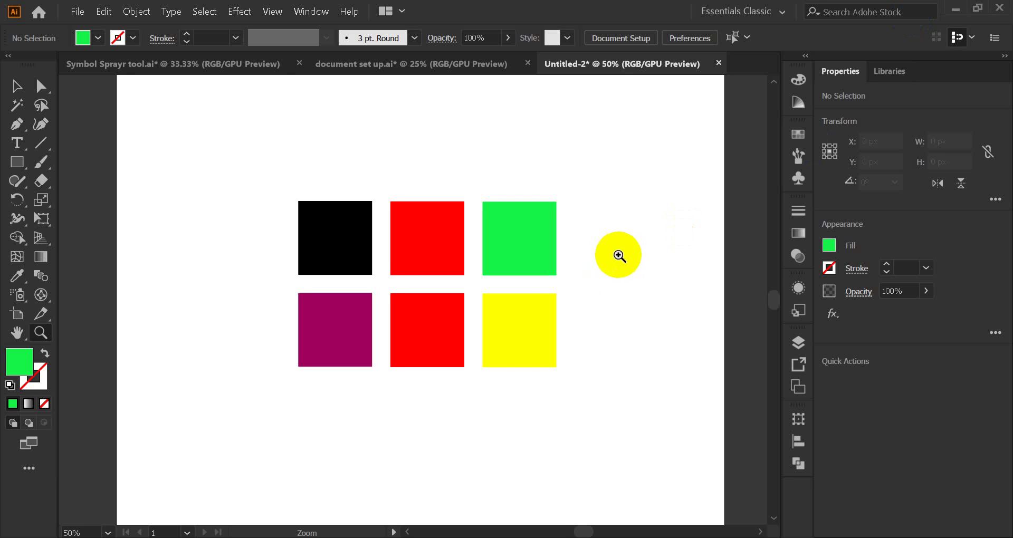
Step: Switch to the Selection tool and zoom the squares in to 300% and back out to 33.33% without the Zoom tool
{"action": "left_click_drag", "start_coordinate": [615, 253], "coordinate": [502, 296]}
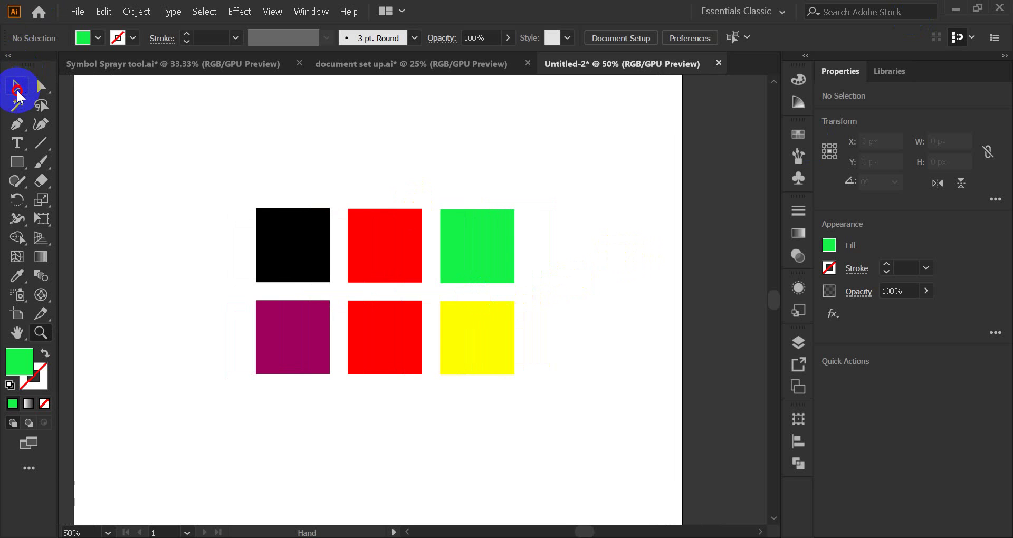
{"action": "left_click", "coordinate": [16, 86]}
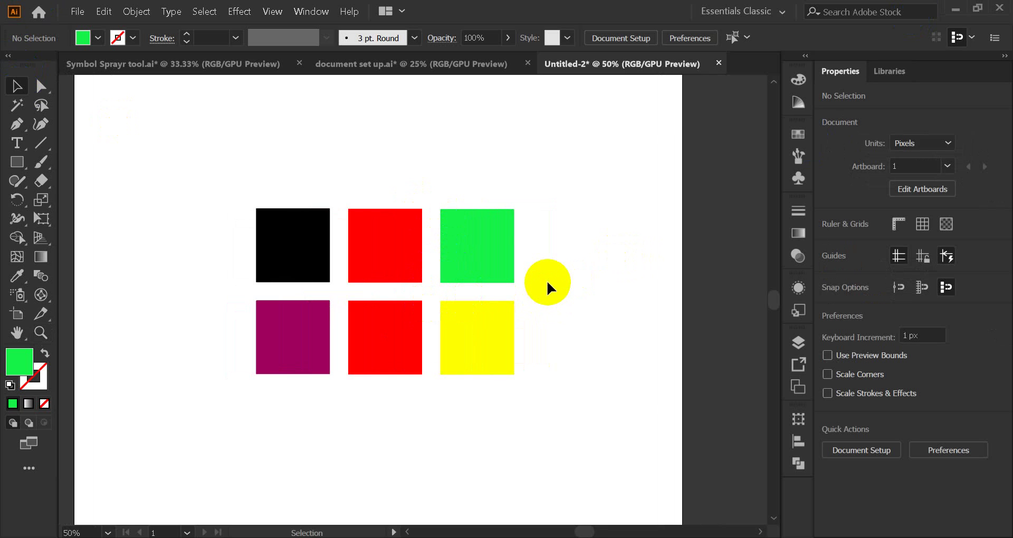
{"action": "scroll", "coordinate": [547, 280], "scroll_direction": "down", "scroll_amount": 1}
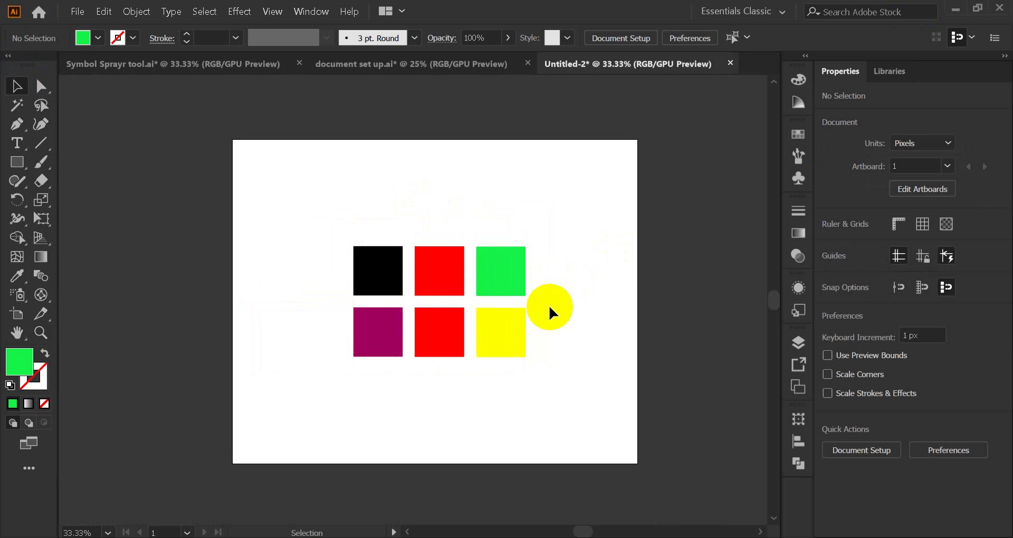
{"action": "key", "text": "a"}
{"action": "scroll", "coordinate": [551, 313], "scroll_direction": "up", "scroll_amount": 3}
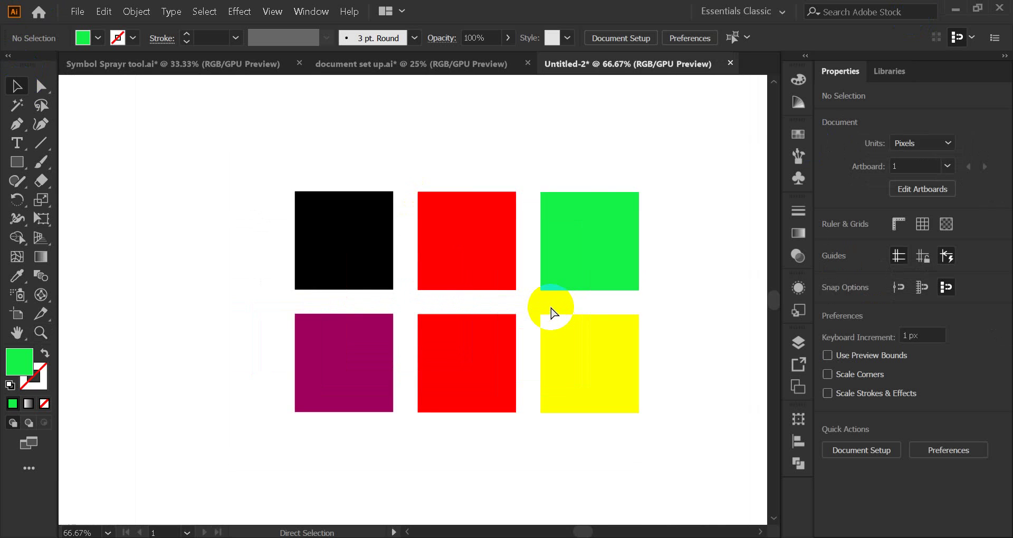
{"action": "scroll", "coordinate": [551, 313], "scroll_direction": "up", "scroll_amount": 3}
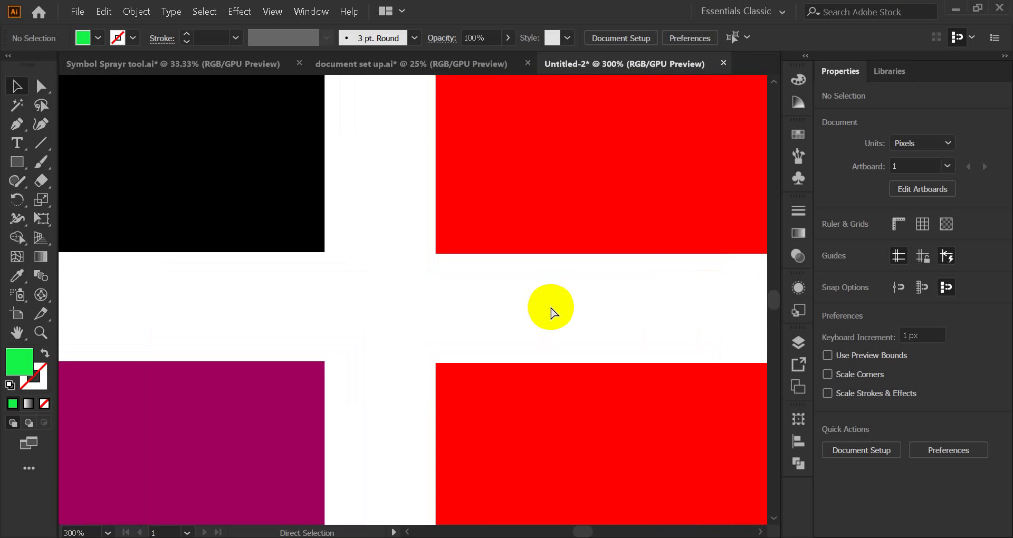
{"action": "scroll", "coordinate": [550, 312], "scroll_direction": "down", "scroll_amount": 4}
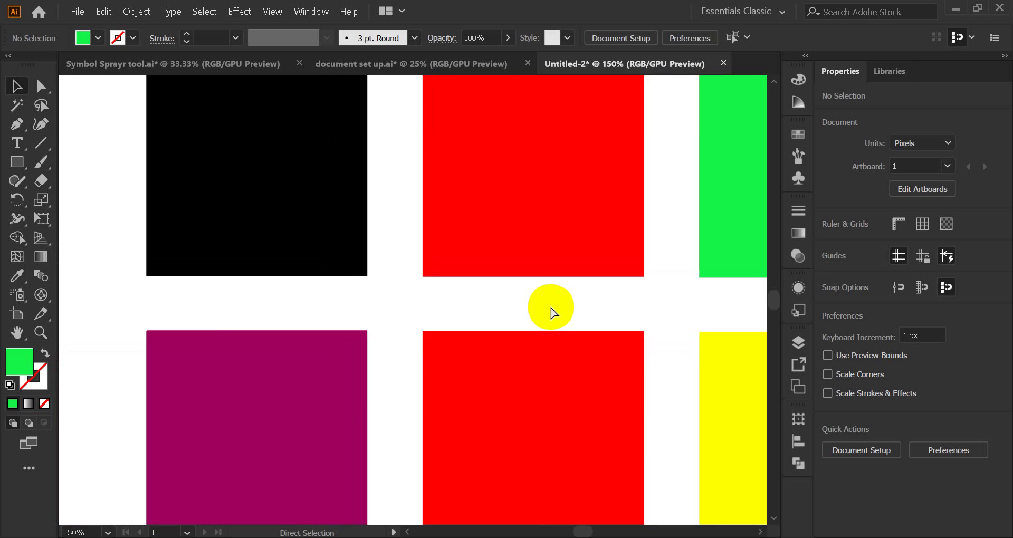
{"action": "scroll", "coordinate": [551, 313], "scroll_direction": "down", "scroll_amount": 2}
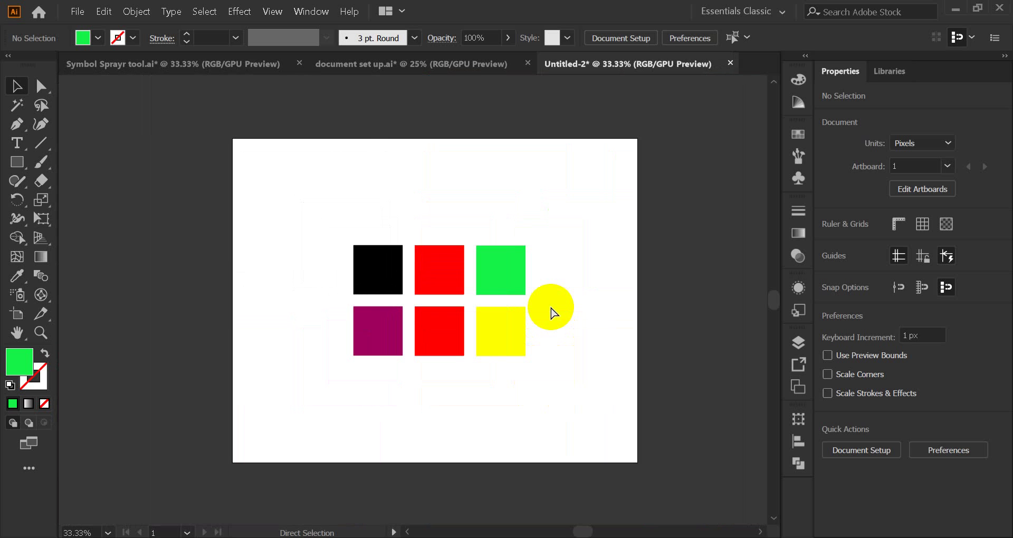
Step: Zoom in on the green square to 400% and back out to 50% without the Zoom tool
{"action": "scroll", "coordinate": [550, 306], "scroll_direction": "up", "scroll_amount": 2}
{"action": "scroll", "coordinate": [552, 313], "scroll_direction": "down", "scroll_amount": 2}
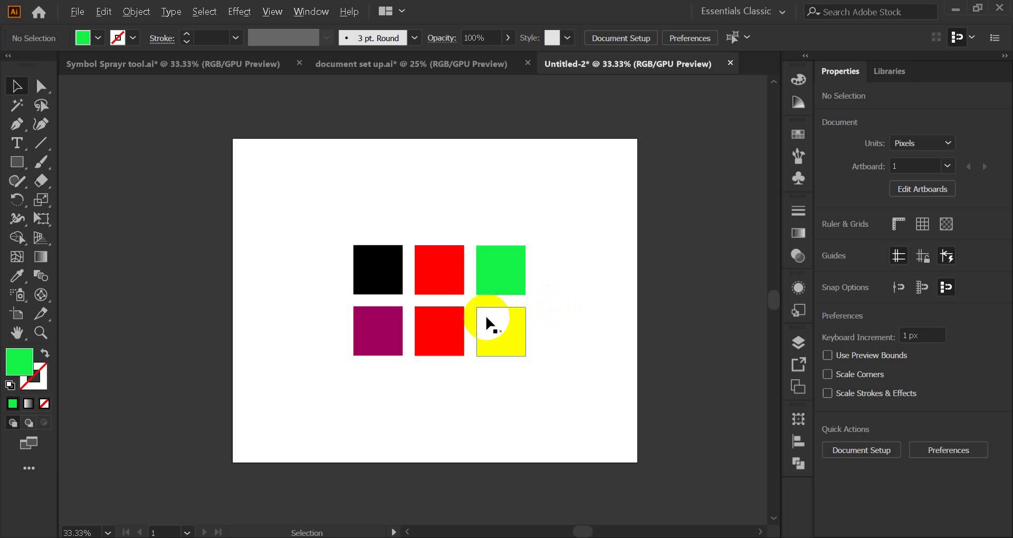
{"action": "scroll", "coordinate": [482, 317], "scroll_direction": "up", "scroll_amount": 2}
{"action": "scroll", "coordinate": [478, 315], "scroll_direction": "down", "scroll_amount": 2}
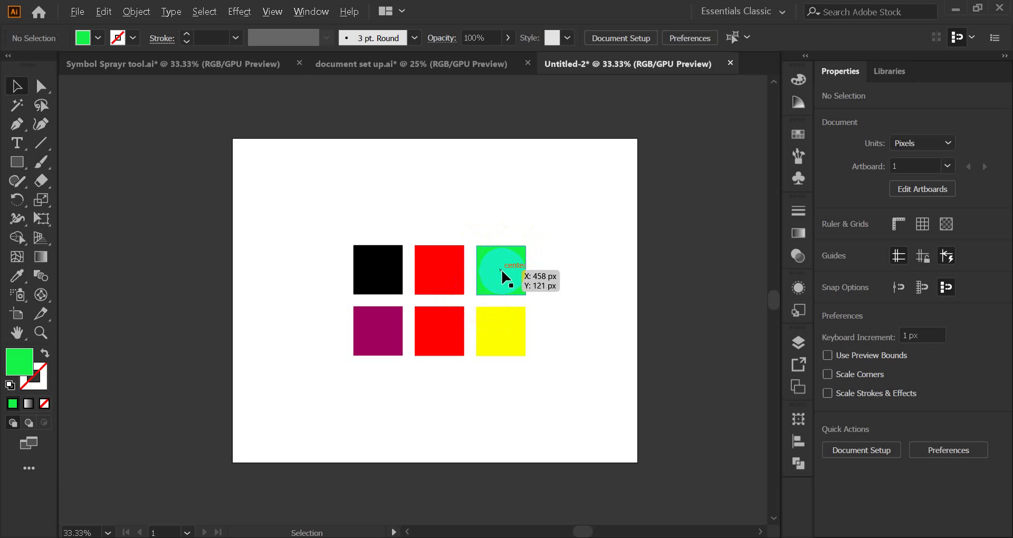
{"action": "scroll", "coordinate": [502, 272], "scroll_direction": "up", "scroll_amount": 7}
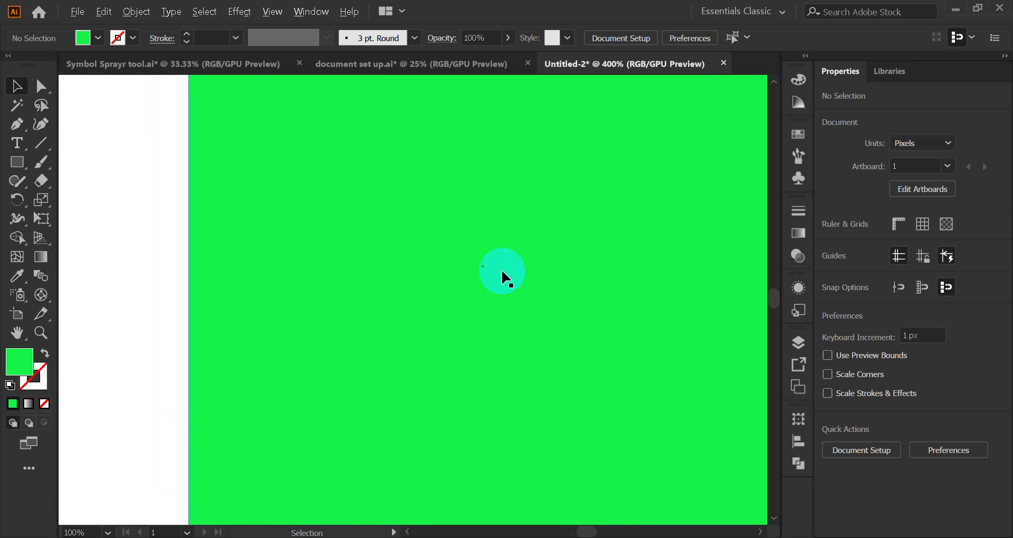
{"action": "scroll", "coordinate": [502, 272], "scroll_direction": "down", "scroll_amount": 2}
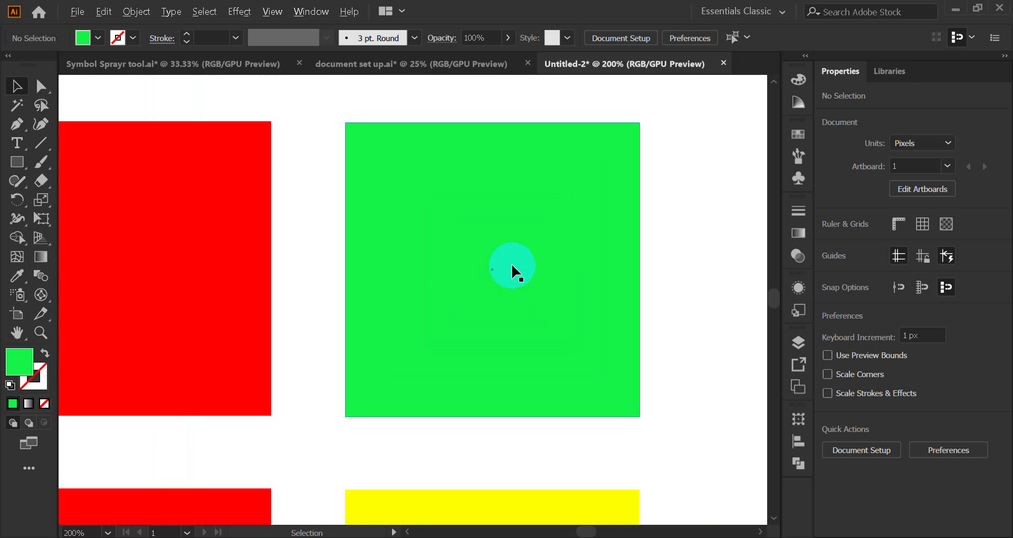
{"action": "scroll", "coordinate": [512, 269], "scroll_direction": "down", "scroll_amount": 4}
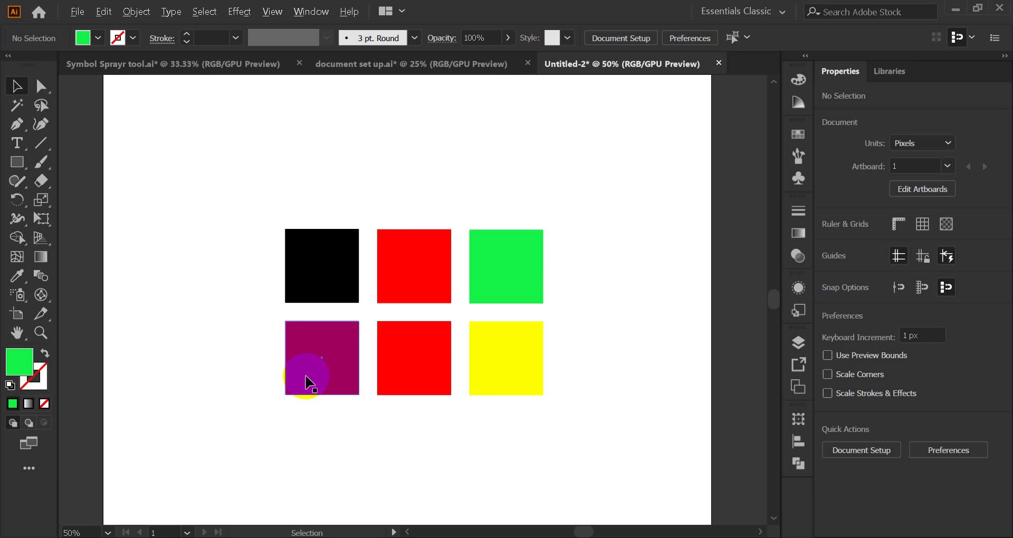
Step: Zoom in on the purple square to 200%, try zooming with Free Transform active, and return to the Selection tool
{"action": "scroll", "coordinate": [310, 377], "scroll_direction": "up", "scroll_amount": 4}
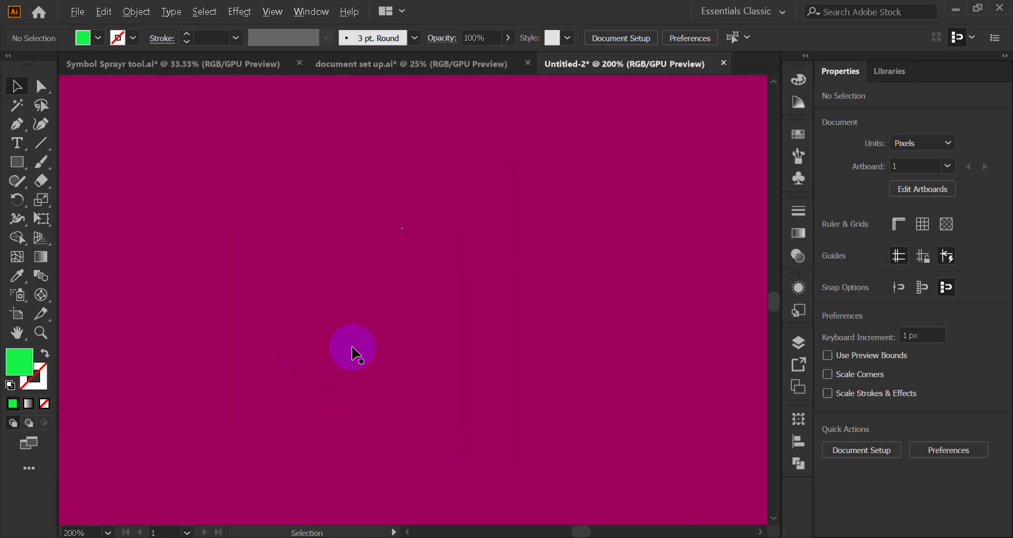
{"action": "scroll", "coordinate": [354, 351], "scroll_direction": "down", "scroll_amount": 3}
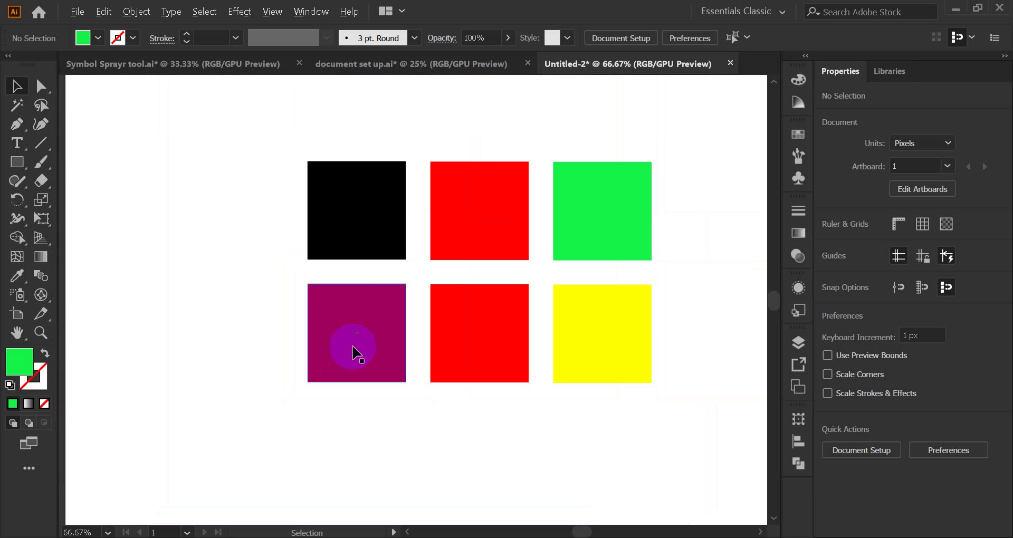
{"action": "scroll", "coordinate": [353, 351], "scroll_direction": "up", "scroll_amount": 3}
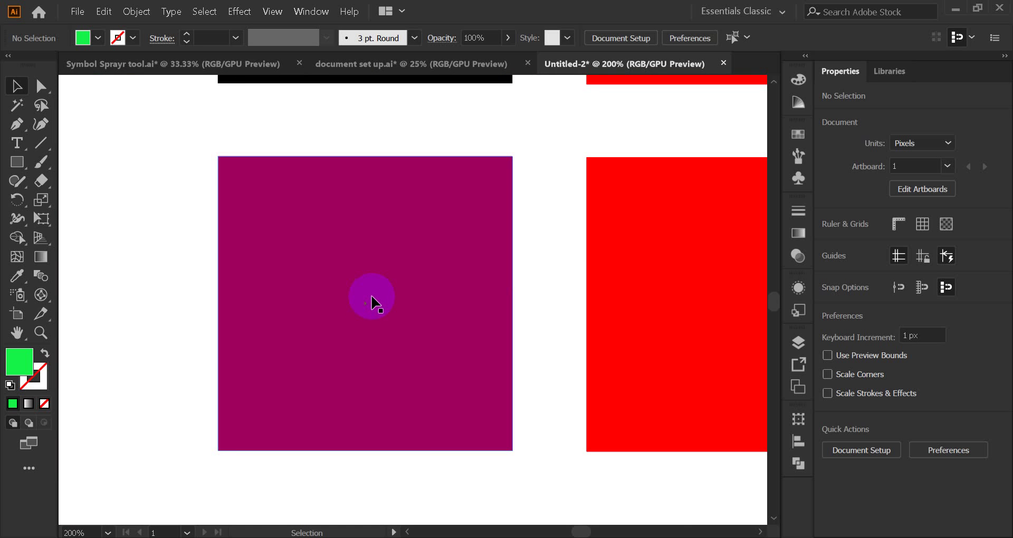
{"action": "left_click", "coordinate": [38, 219]}
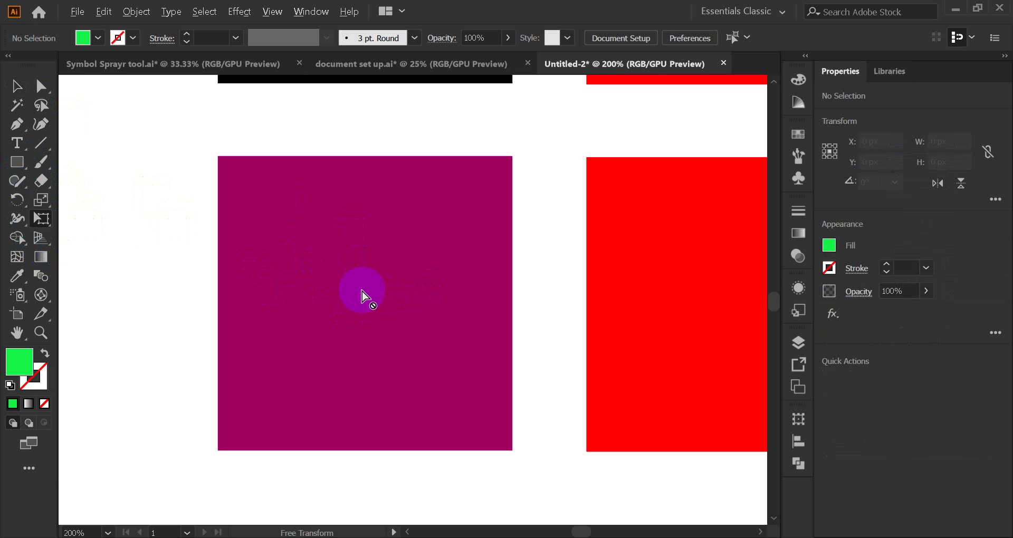
{"action": "key", "text": "ctrl+plus"}
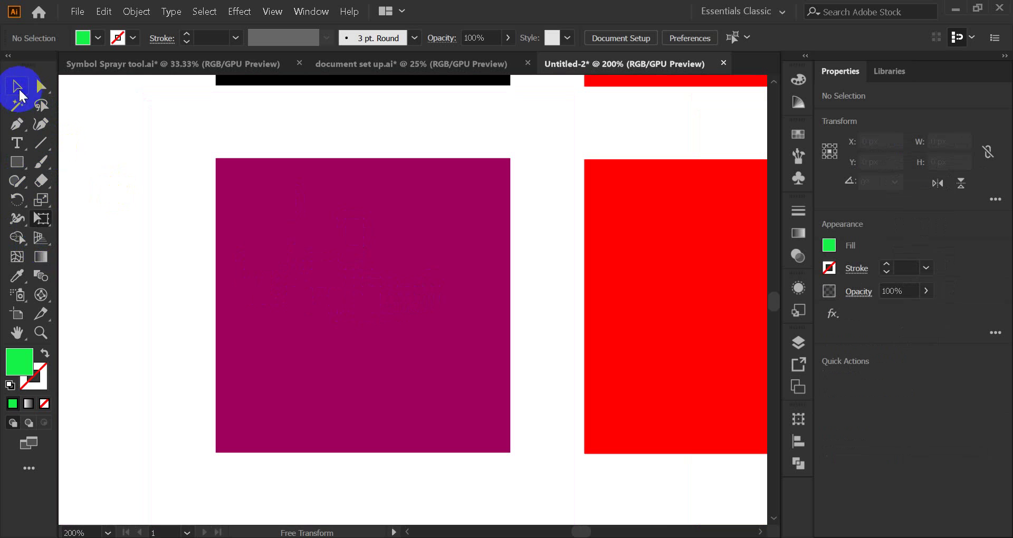
{"action": "left_click", "coordinate": [17, 87]}
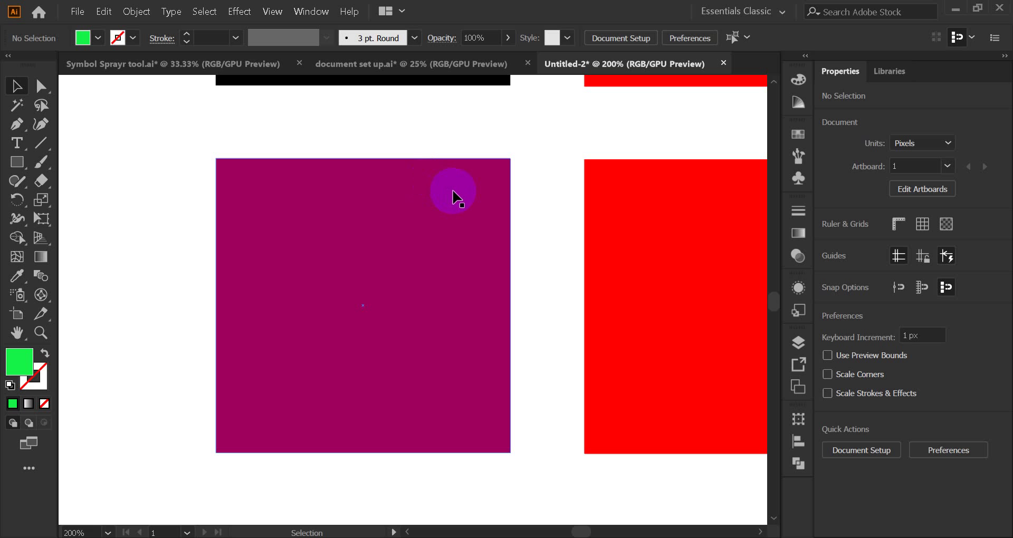
Step: Zoom in on the upper red square to 600%, zoom out to 25% to recenter the squares, and return to 200%
{"action": "scroll", "coordinate": [715, 292], "scroll_direction": "down", "scroll_amount": 3}
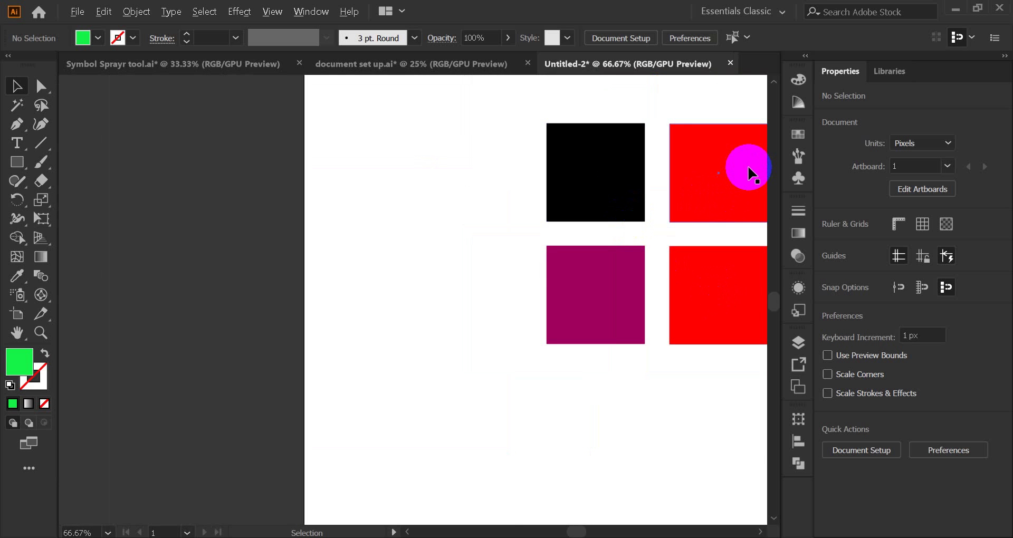
{"action": "scroll", "coordinate": [748, 169], "scroll_direction": "up", "scroll_amount": 5}
{"action": "scroll", "coordinate": [748, 170], "scroll_direction": "up", "scroll_amount": 2}
{"action": "scroll", "coordinate": [714, 185], "scroll_direction": "down", "scroll_amount": 8}
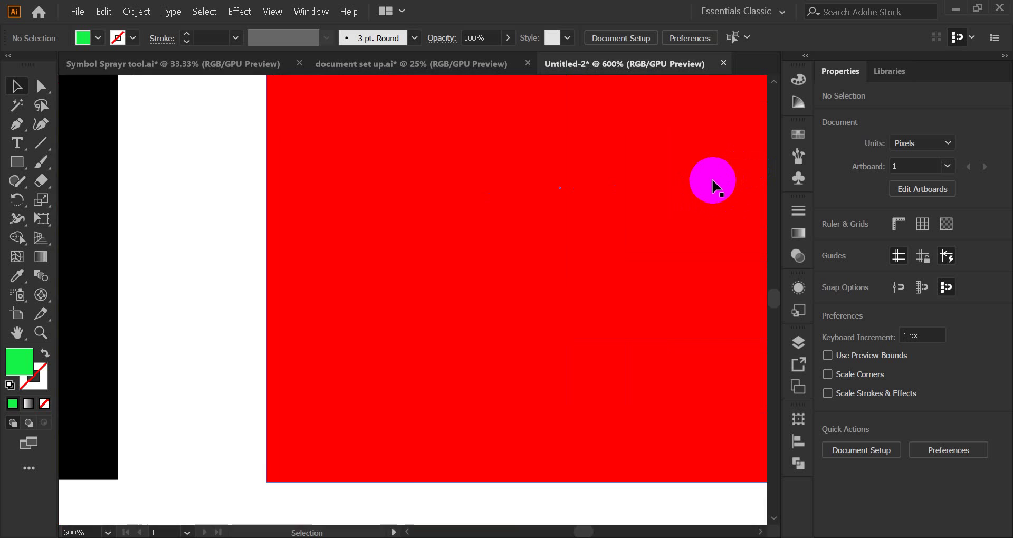
{"action": "left_click_drag", "start_coordinate": [715, 186], "coordinate": [494, 288]}
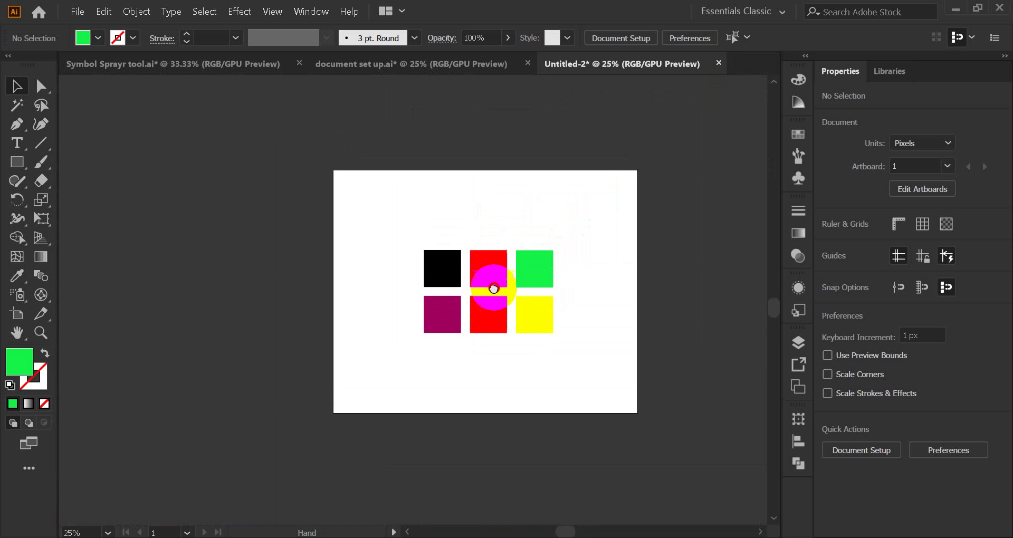
{"action": "scroll", "coordinate": [507, 288], "scroll_direction": "up", "scroll_amount": 4}
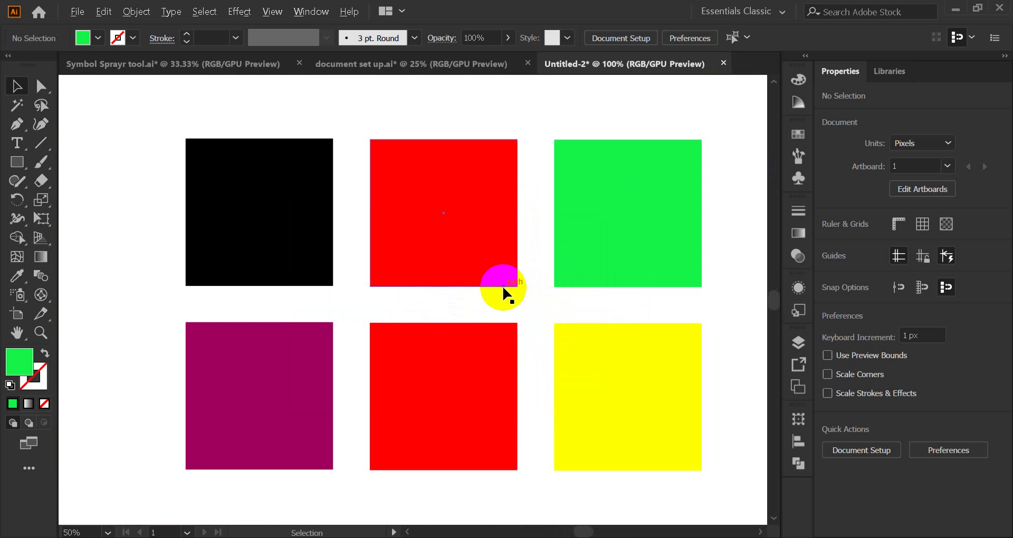
{"action": "scroll", "coordinate": [458, 251], "scroll_direction": "up", "scroll_amount": 2}
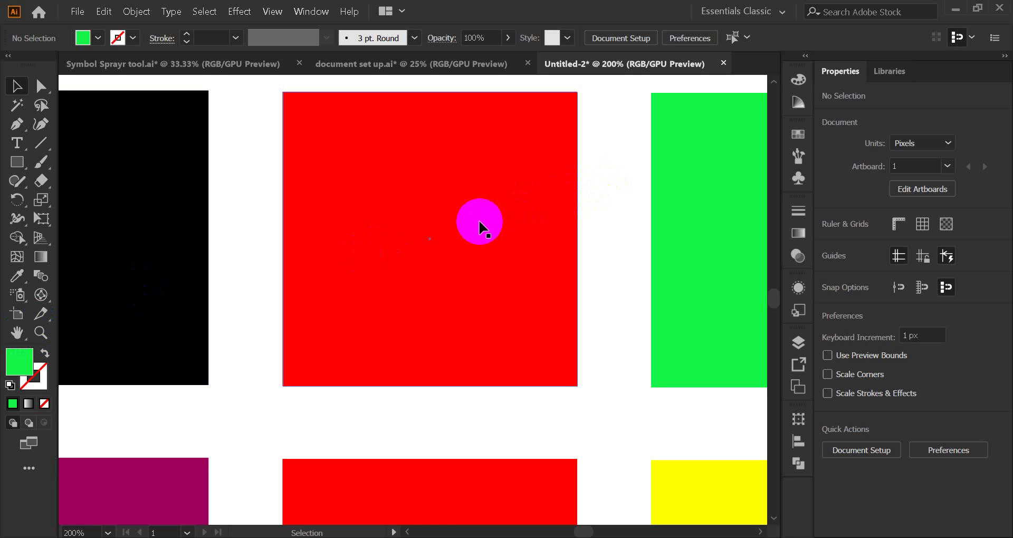
Step: Pan across the colored squares at 200% with the temporary Hand tool and zoom out to 66.67%
{"action": "left_click_drag", "start_coordinate": [268, 262], "coordinate": [491, 256]}
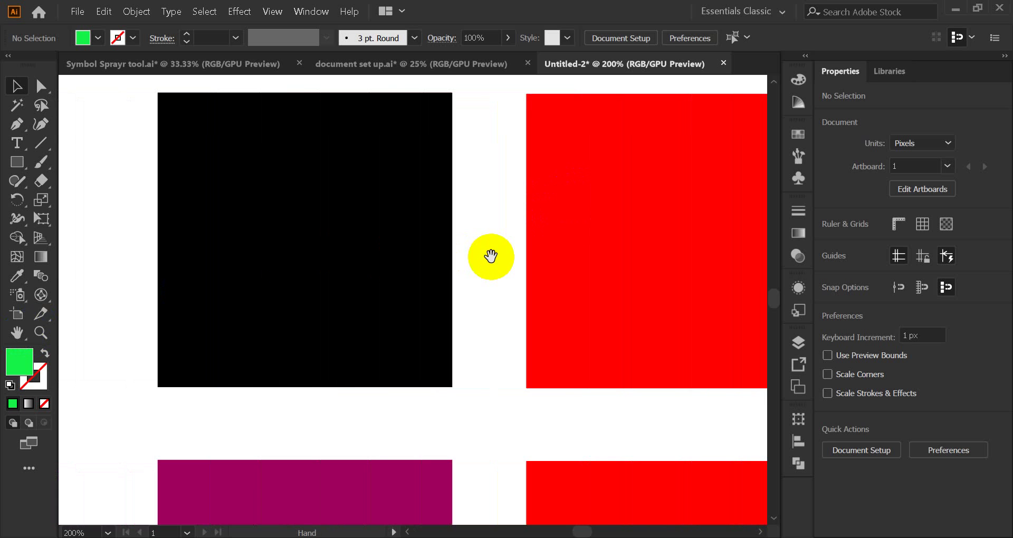
{"action": "left_click_drag", "start_coordinate": [285, 252], "coordinate": [385, 109]}
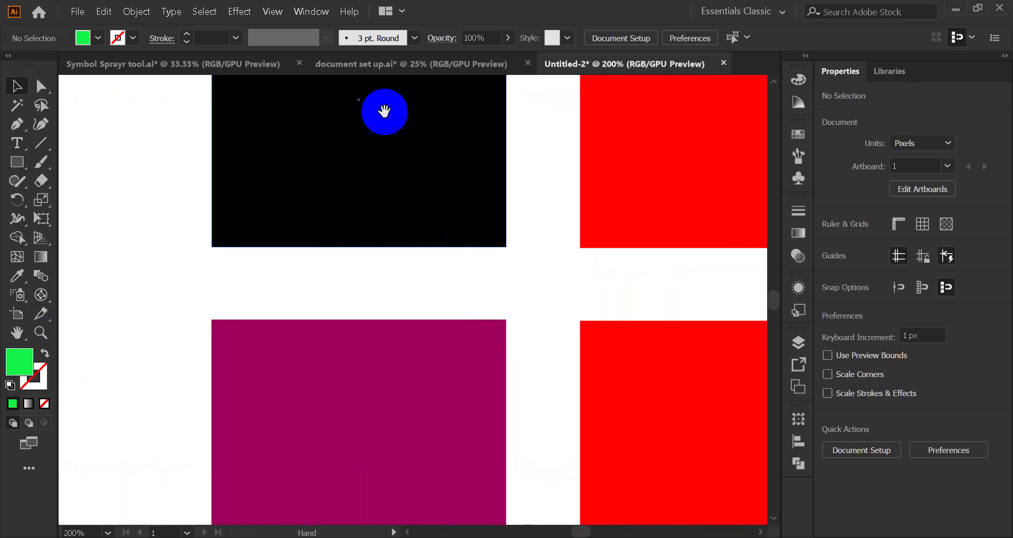
{"action": "left_click_drag", "start_coordinate": [487, 269], "coordinate": [228, 142]}
{"action": "left_click_drag", "start_coordinate": [517, 322], "coordinate": [369, 275]}
{"action": "left_click_drag", "start_coordinate": [588, 203], "coordinate": [541, 350]}
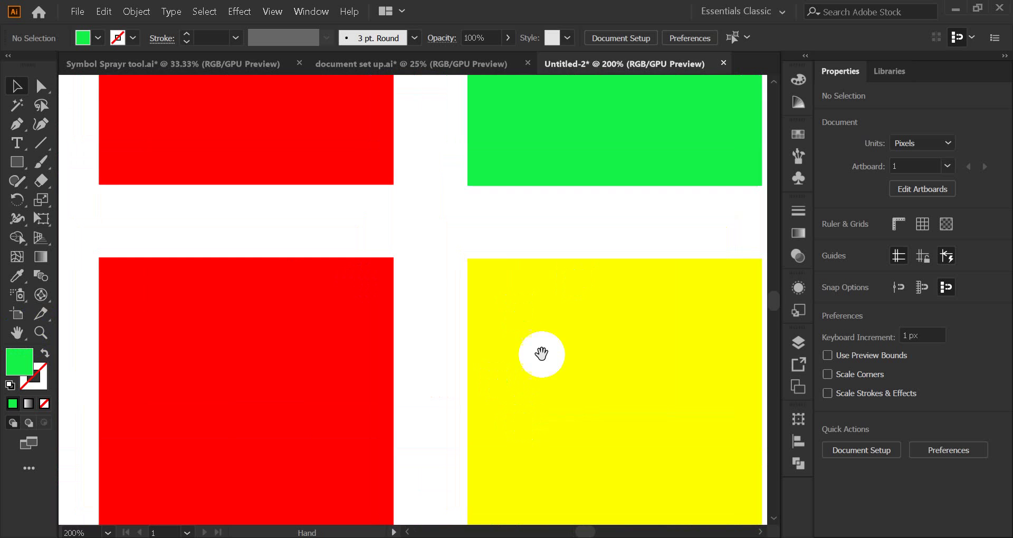
{"action": "left_click_drag", "start_coordinate": [467, 276], "coordinate": [610, 401]}
{"action": "left_click_drag", "start_coordinate": [364, 277], "coordinate": [407, 317]}
{"action": "scroll", "coordinate": [396, 301], "scroll_direction": "down", "scroll_amount": 3}
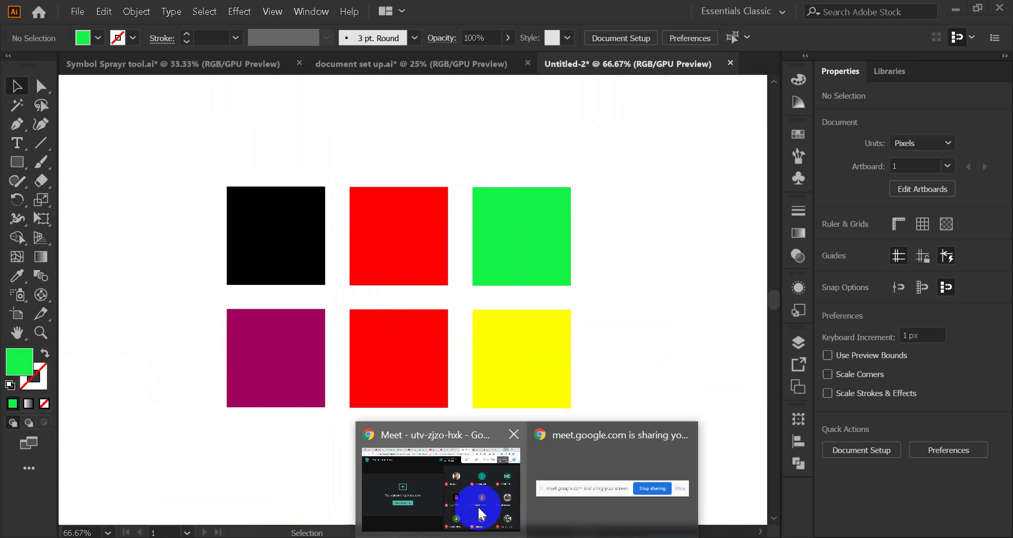
Step: Switch to the Google Meet call to check the participants and return to Illustrator
{"action": "left_click", "coordinate": [472, 504]}
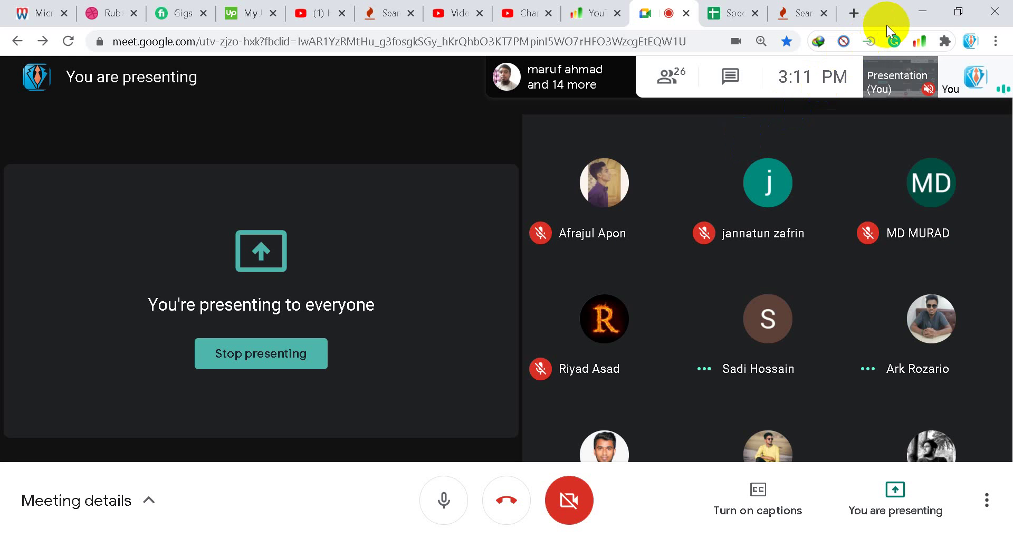
{"action": "left_click", "coordinate": [923, 12]}
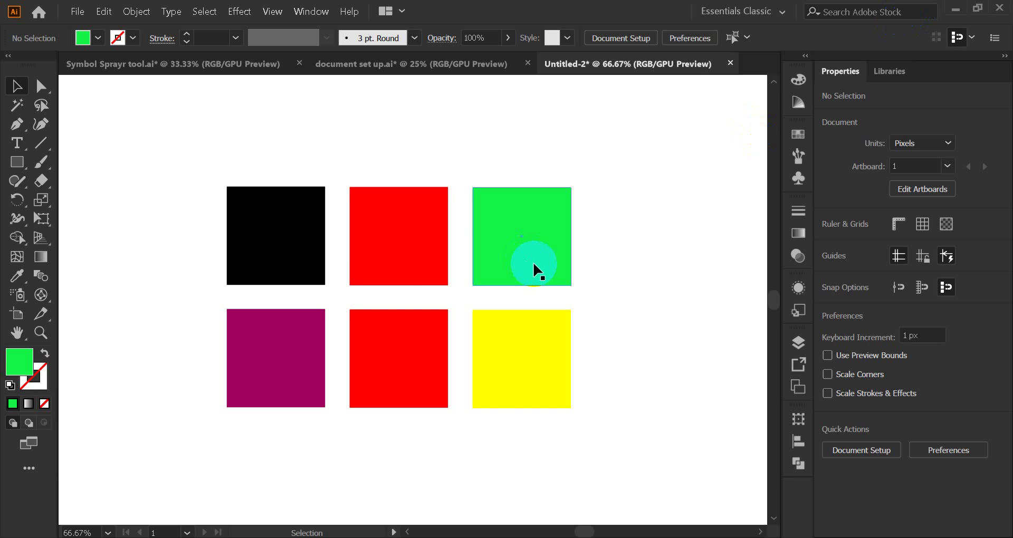
Step: Recenter the artboard at 33.33%, zoom in to 200% to pan toward the black square, and zoom out to 50%
{"action": "scroll", "coordinate": [484, 276], "scroll_direction": "down", "scroll_amount": 2}
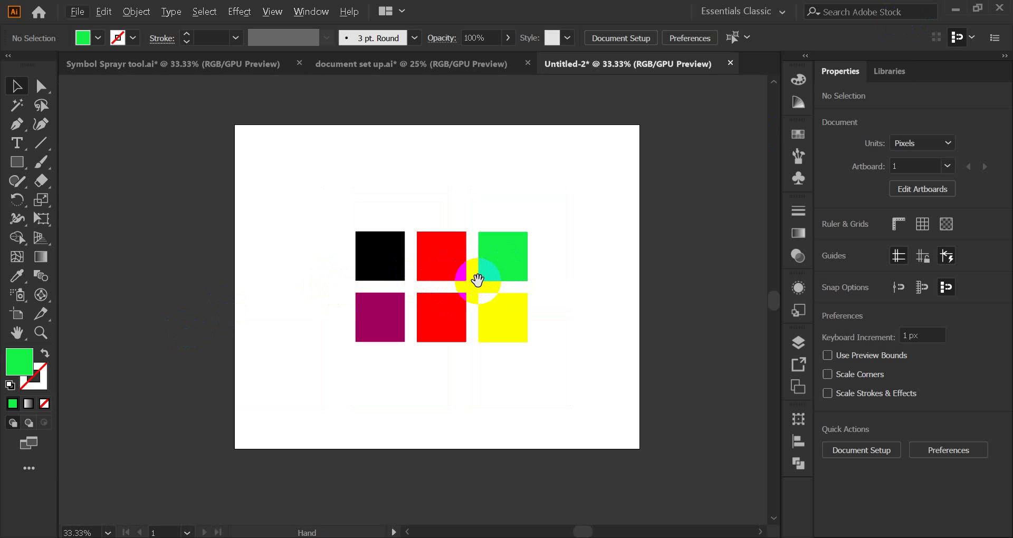
{"action": "left_click_drag", "start_coordinate": [486, 284], "coordinate": [421, 274]}
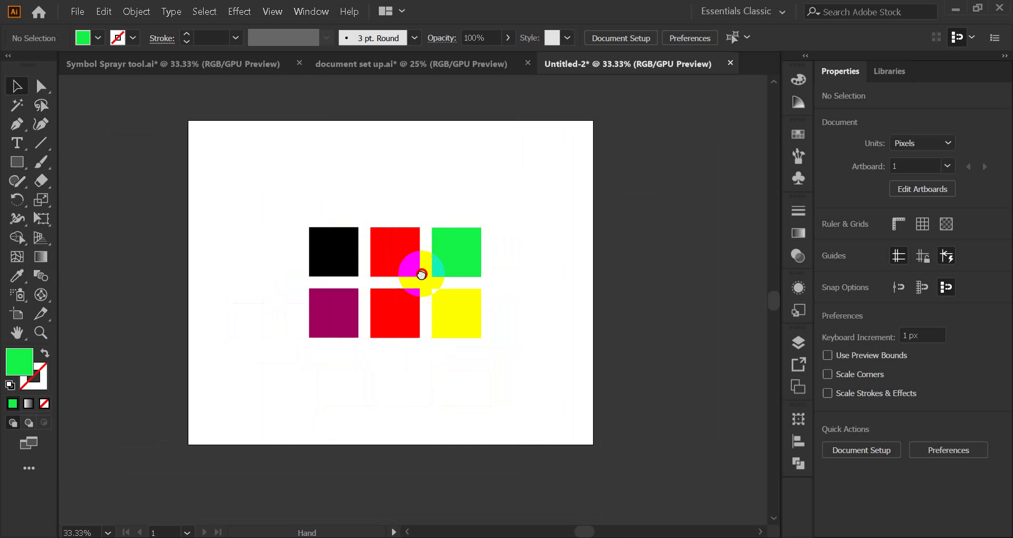
{"action": "scroll", "coordinate": [396, 276], "scroll_direction": "up", "scroll_amount": 5}
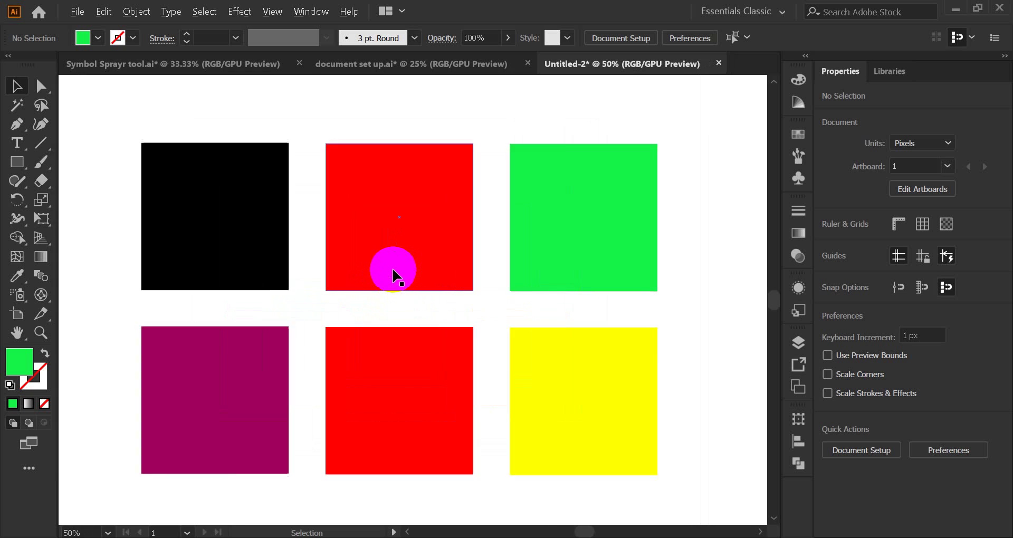
{"action": "scroll", "coordinate": [393, 275], "scroll_direction": "up", "scroll_amount": 2}
{"action": "scroll", "coordinate": [395, 274], "scroll_direction": "up", "scroll_amount": 3}
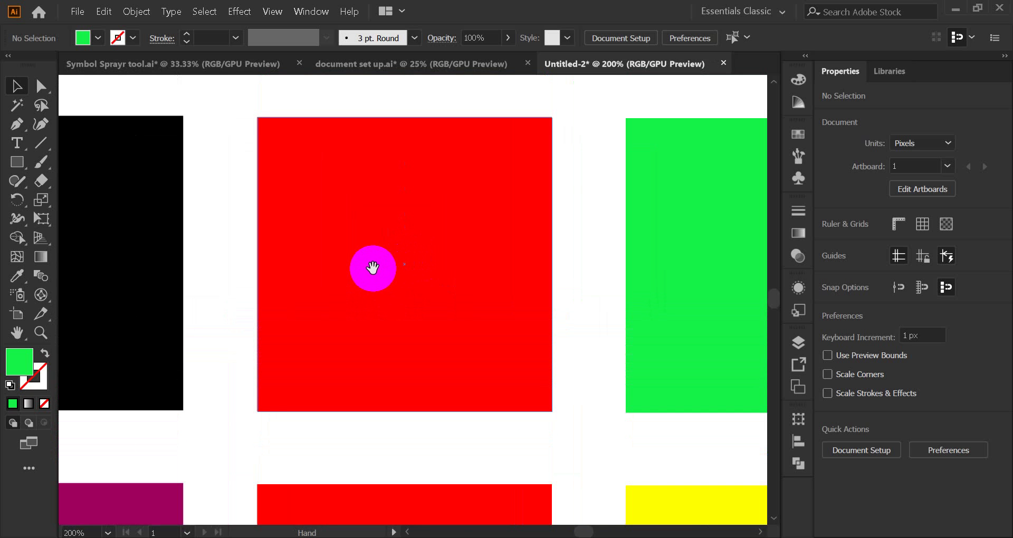
{"action": "left_click_drag", "start_coordinate": [336, 268], "coordinate": [491, 279]}
{"action": "left_click_drag", "start_coordinate": [319, 274], "coordinate": [354, 246]}
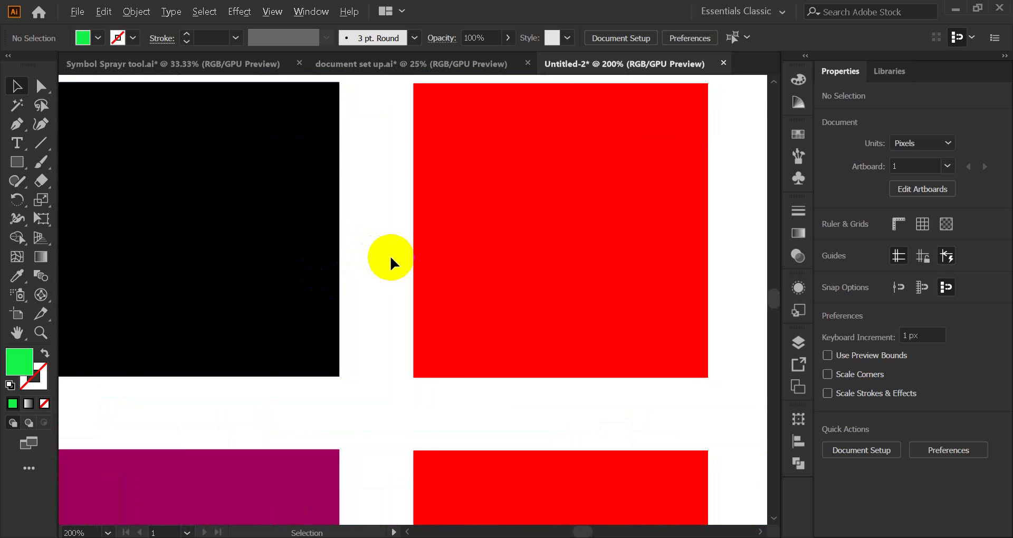
{"action": "scroll", "coordinate": [390, 255], "scroll_direction": "down", "scroll_amount": 4}
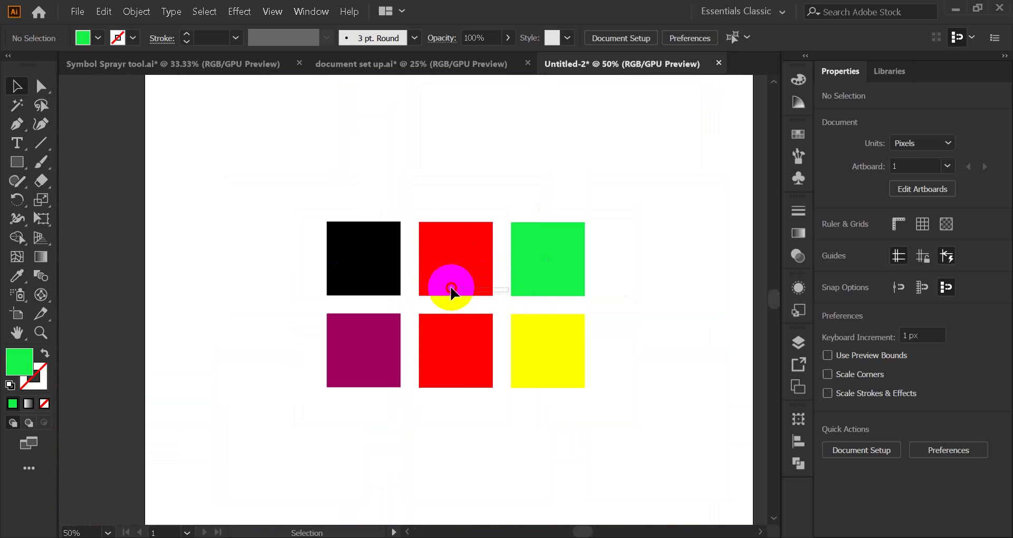
{"action": "left_click", "coordinate": [451, 288]}
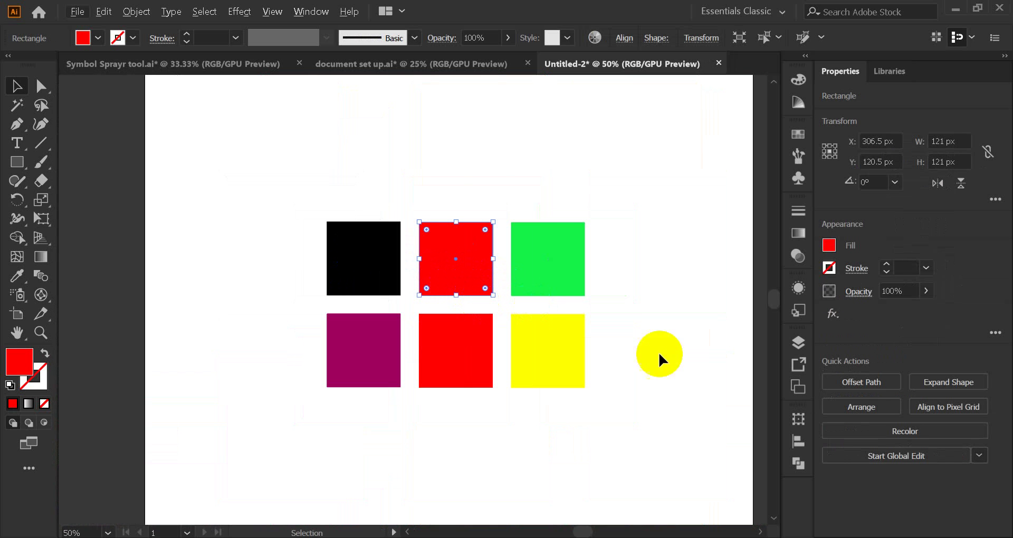
{"action": "left_click", "coordinate": [830, 537]}
{"action": "left_click", "coordinate": [807, 522]}
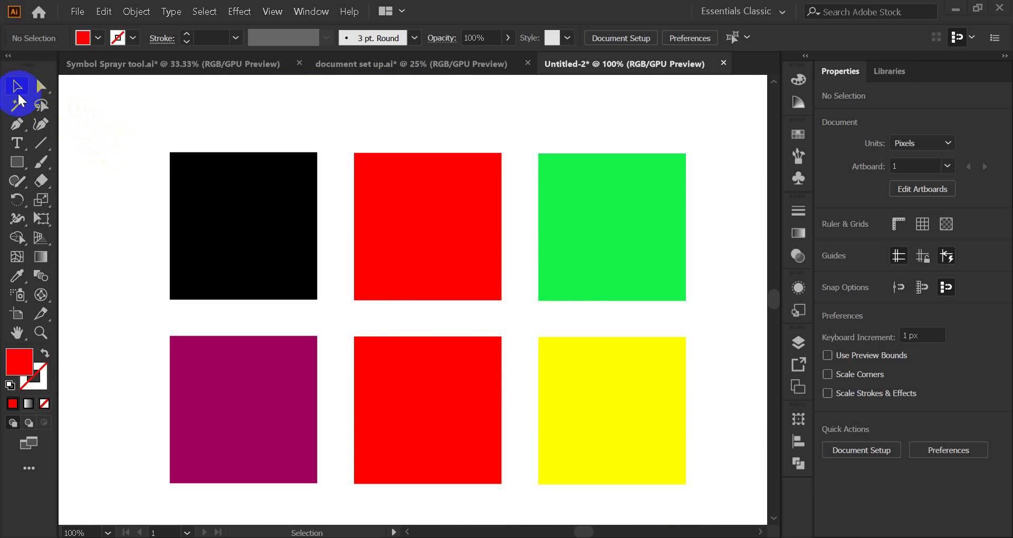
Step: Try moving the black square up and to the left with the Selection tool, and undo the move
{"action": "left_click", "coordinate": [211, 227]}
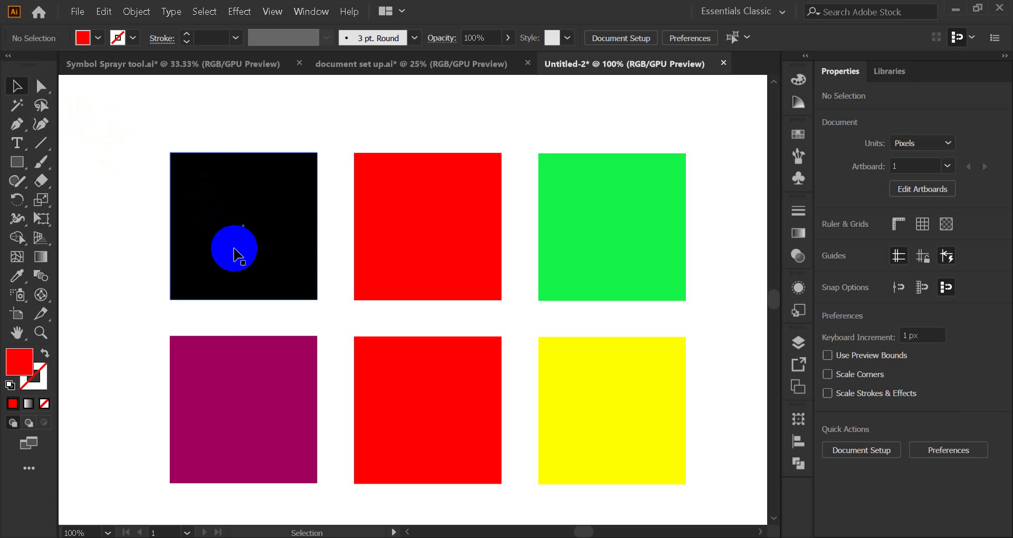
{"action": "left_click_drag", "start_coordinate": [224, 248], "coordinate": [181, 227]}
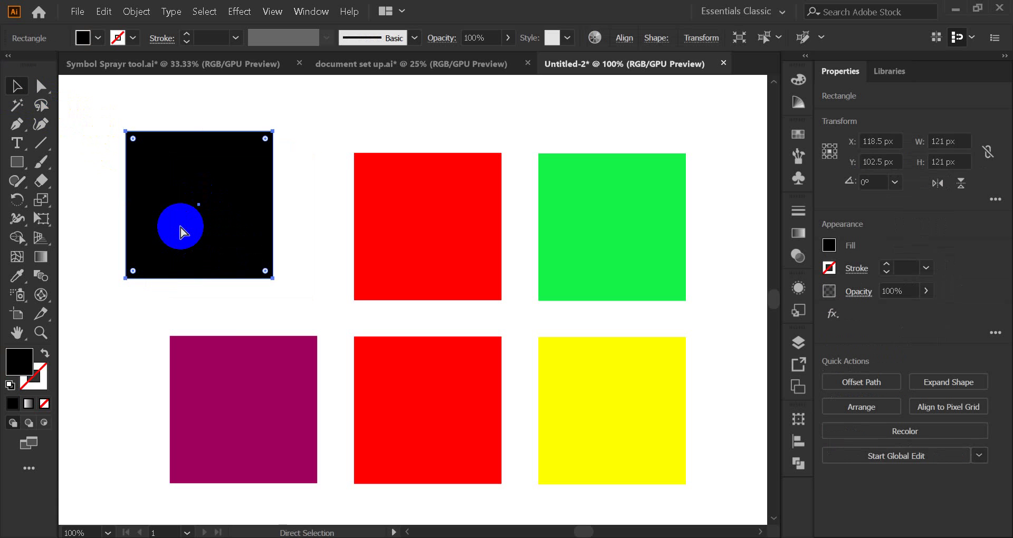
{"action": "key", "text": "ctrl+z"}
Step: Move the black square up and left to about X 104.5 px, Y 94.5 px with the Direct Selection tool
{"action": "left_click", "coordinate": [175, 168]}
{"action": "left_click", "coordinate": [42, 87]}
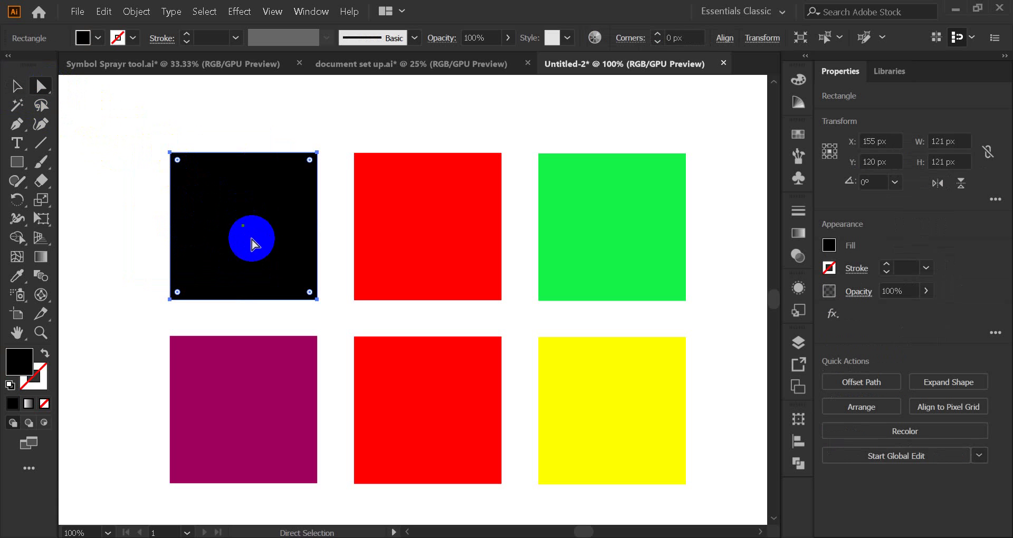
{"action": "left_click_drag", "start_coordinate": [253, 240], "coordinate": [193, 209]}
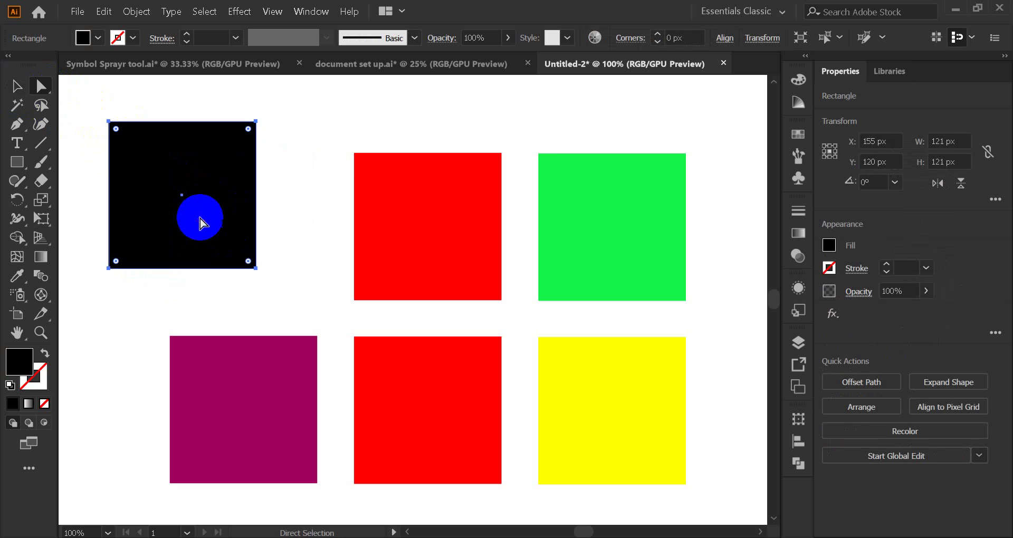
Step: Fill the selected black square with the cyan swatch
{"action": "left_click", "coordinate": [798, 135]}
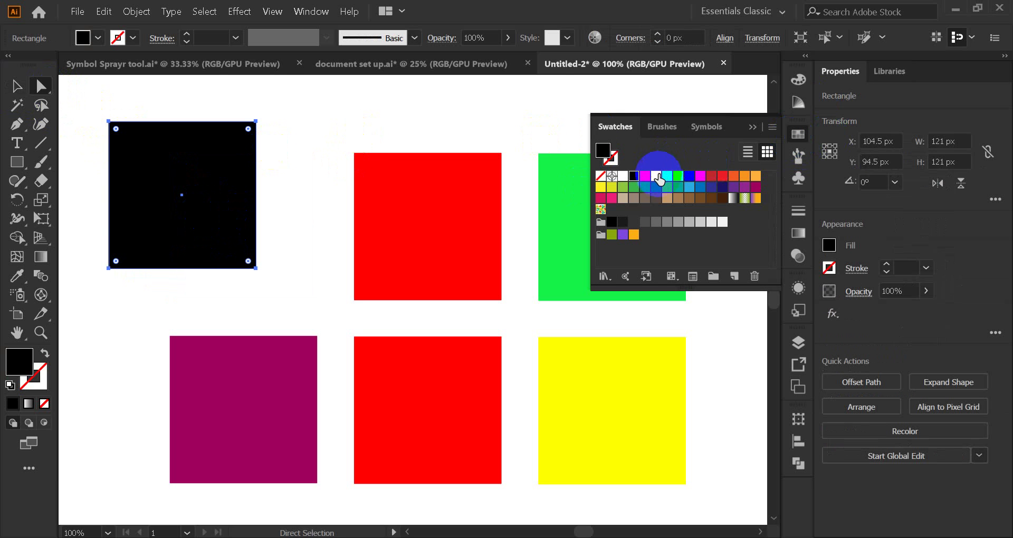
{"action": "left_click", "coordinate": [667, 177]}
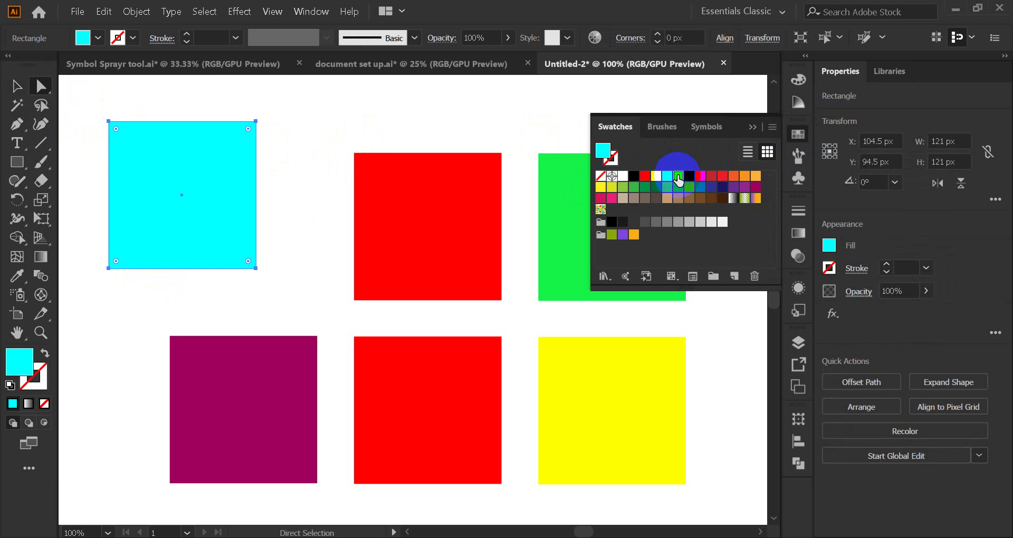
{"action": "left_click", "coordinate": [754, 128]}
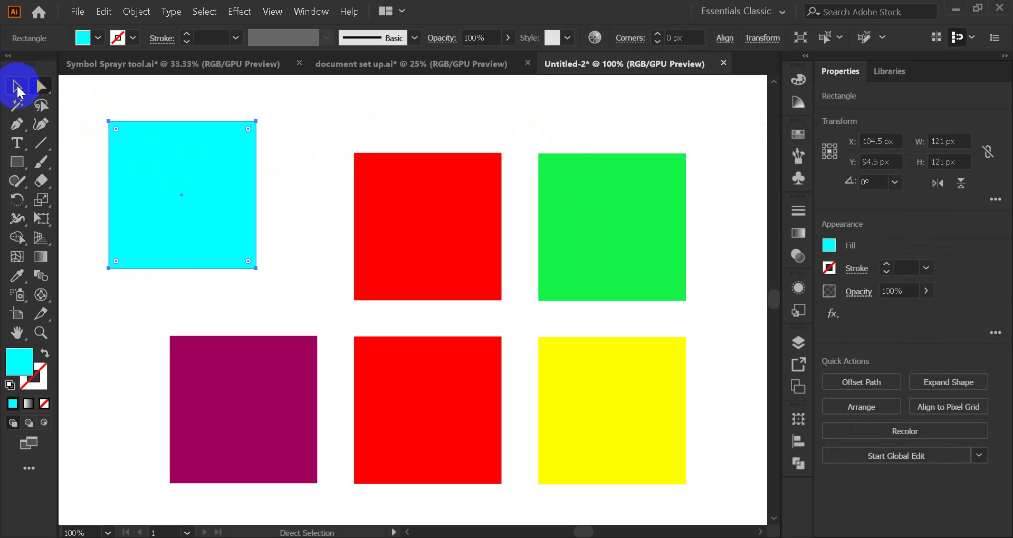
Step: Move the cyan square back into line with the other squares, to about X 155.5 px, Y 120.5 px, with the Selection tool
{"action": "left_click", "coordinate": [18, 91]}
{"action": "left_click", "coordinate": [130, 100]}
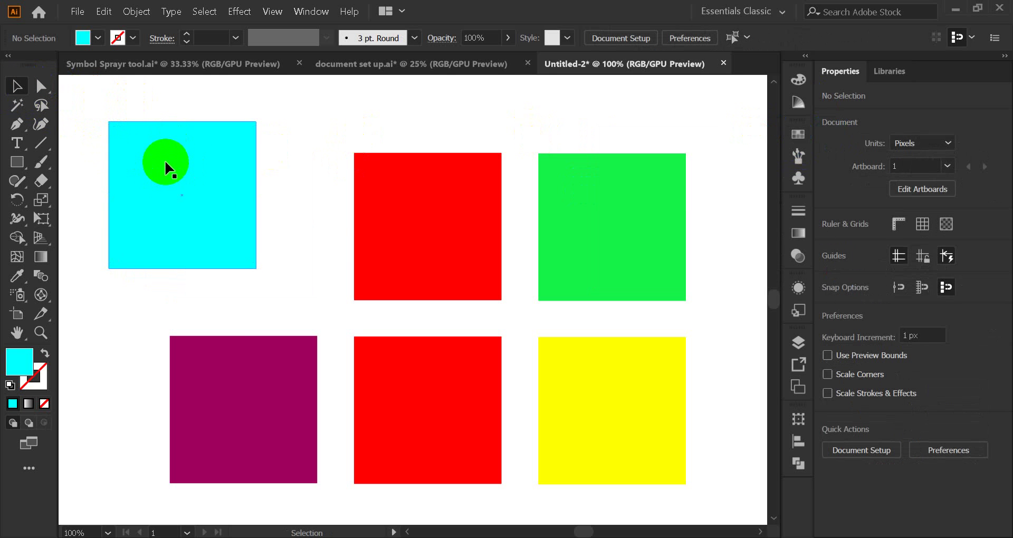
{"action": "left_click_drag", "start_coordinate": [197, 213], "coordinate": [247, 233]}
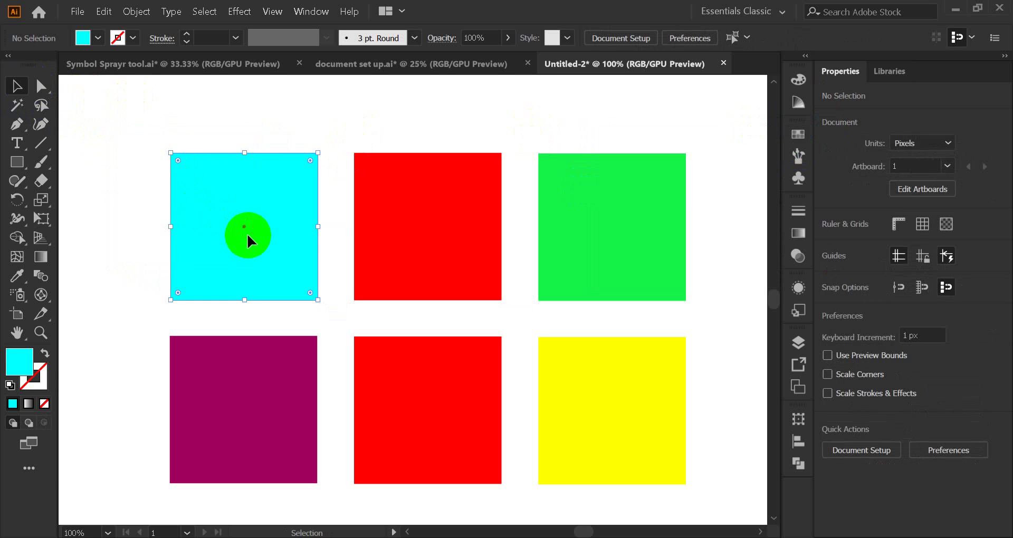
{"action": "left_click", "coordinate": [281, 109]}
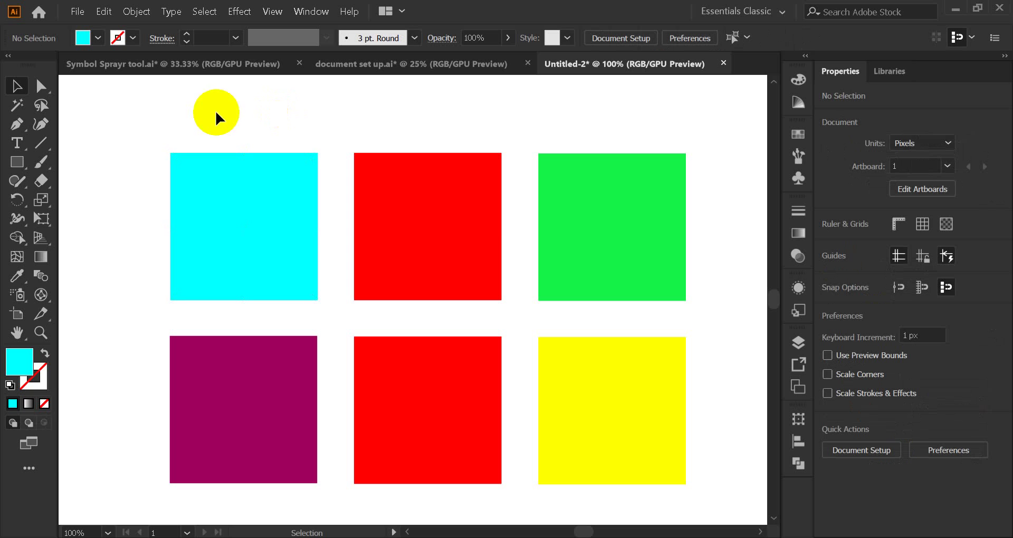
Step: Select the cyan square with the Direct Selection tool and examine its corner anchor points up close
{"action": "left_click", "coordinate": [42, 87]}
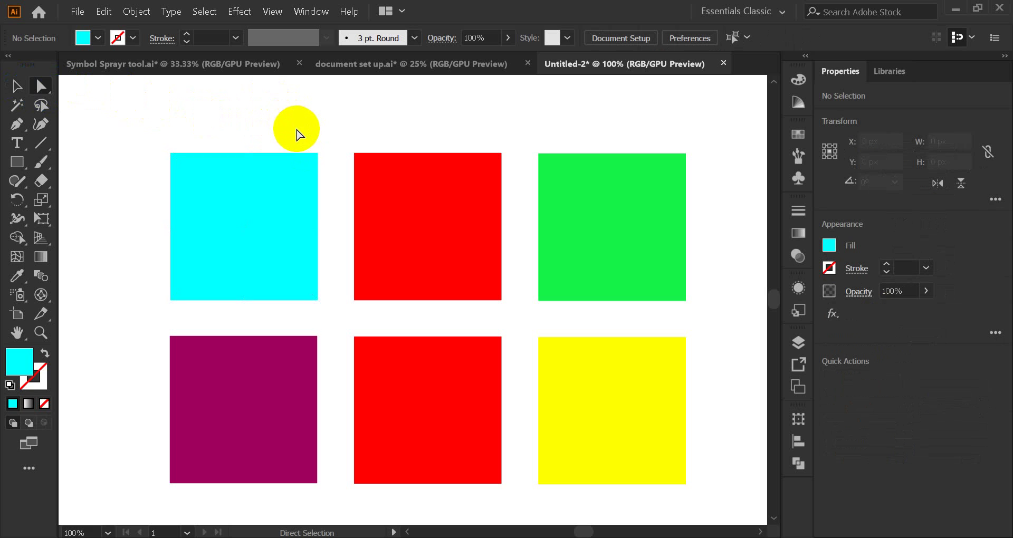
{"action": "left_click", "coordinate": [51, 88]}
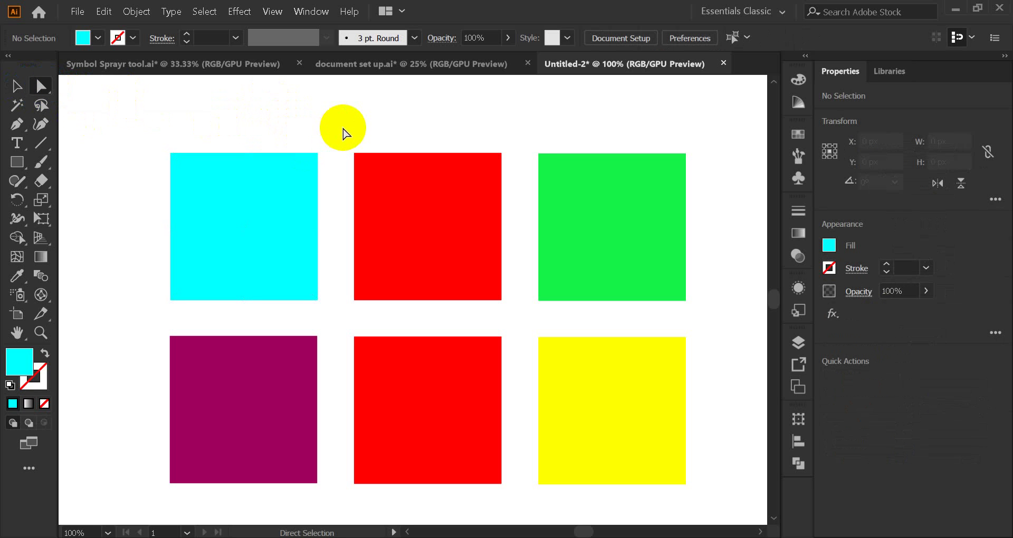
{"action": "left_click", "coordinate": [204, 216]}
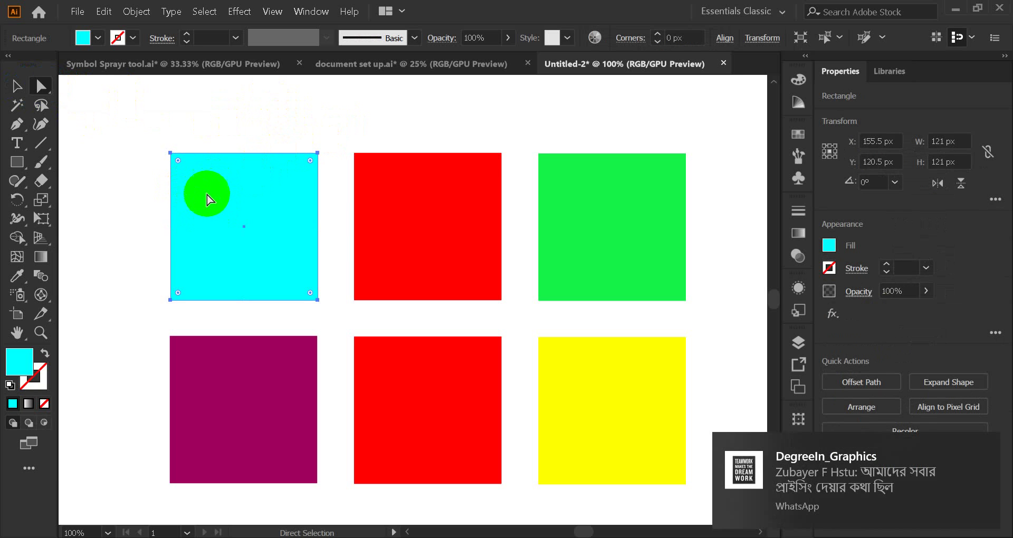
{"action": "scroll", "coordinate": [183, 194], "scroll_direction": "up", "scroll_amount": 1}
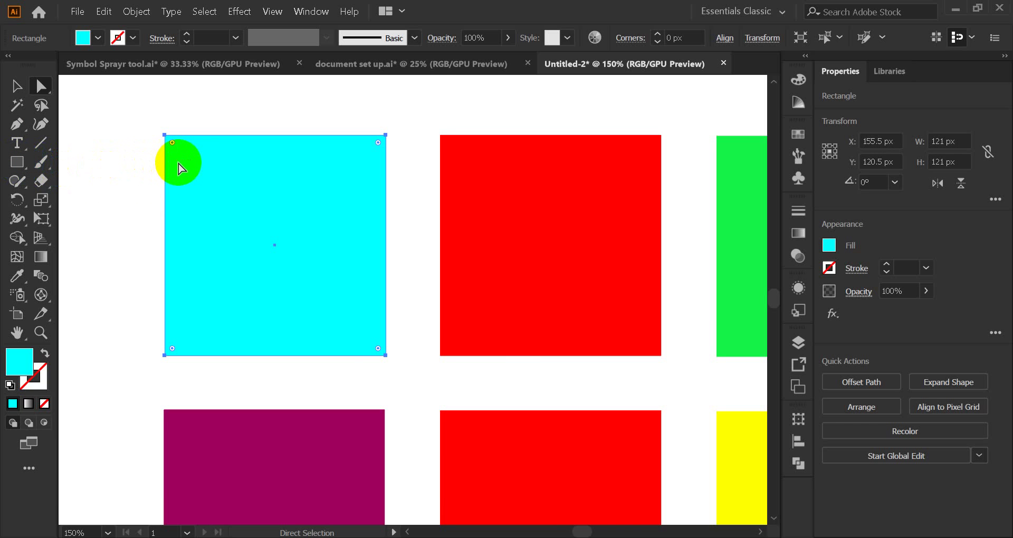
{"action": "scroll", "coordinate": [179, 168], "scroll_direction": "up", "scroll_amount": 2}
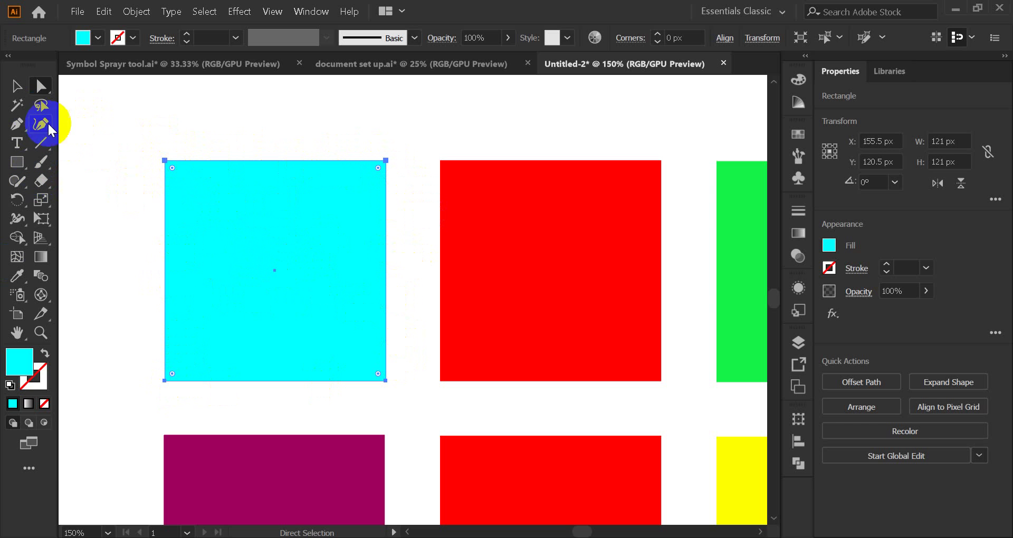
Step: Resize the cyan square into a wide rectangle about 88 px high by its bounding box with the Selection tool
{"action": "left_click", "coordinate": [16, 86]}
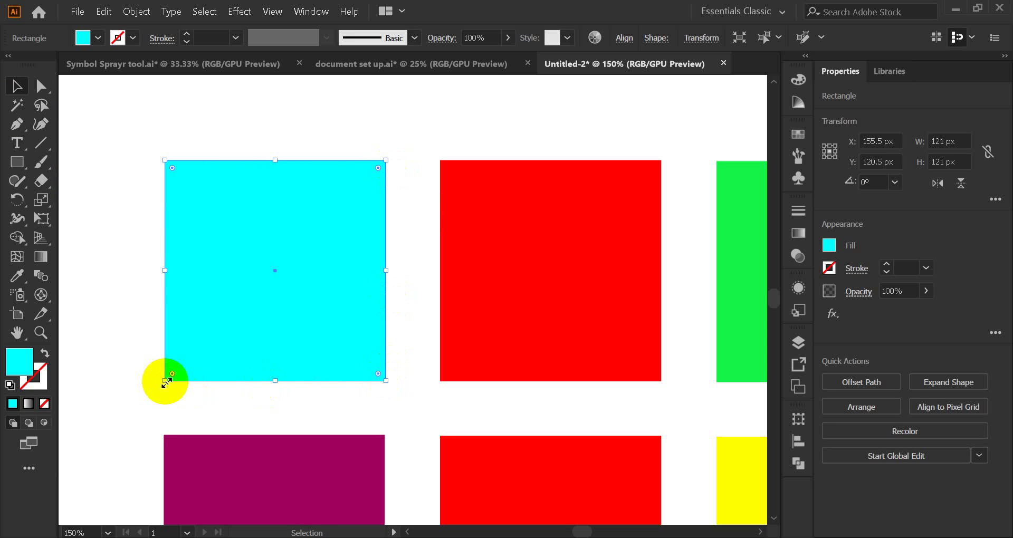
{"action": "left_click_drag", "start_coordinate": [165, 161], "coordinate": [136, 117]}
{"action": "left_click_drag", "start_coordinate": [386, 380], "coordinate": [410, 402]}
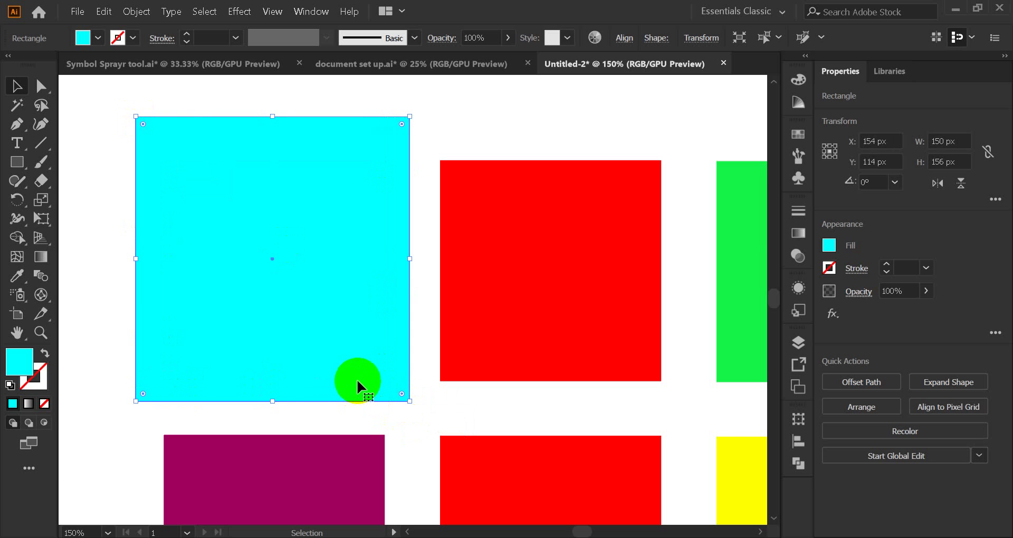
{"action": "left_click_drag", "start_coordinate": [274, 399], "coordinate": [273, 327]}
{"action": "left_click_drag", "start_coordinate": [273, 117], "coordinate": [272, 165]}
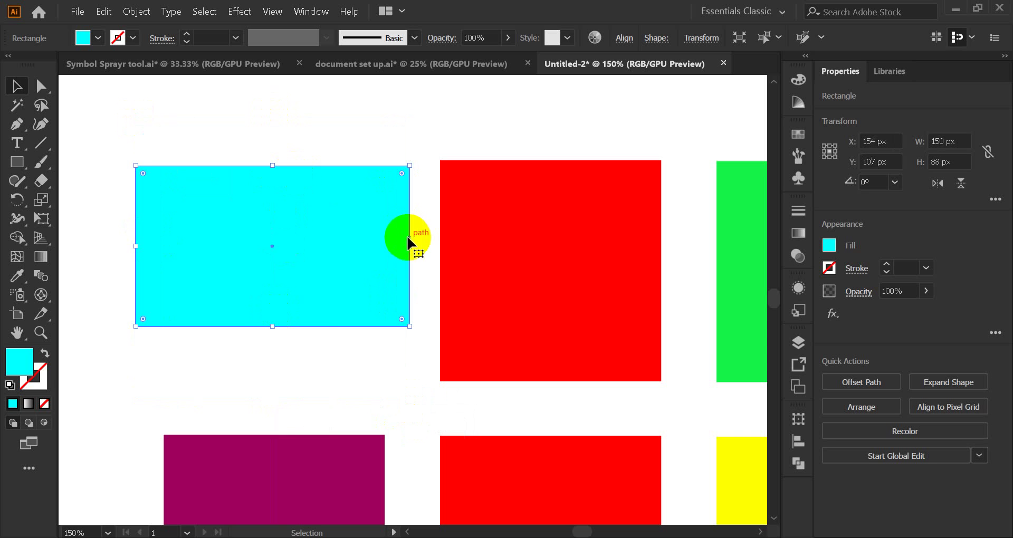
{"action": "left_click_drag", "start_coordinate": [409, 243], "coordinate": [367, 256]}
Step: Pull the upper red square's top-left anchor point outward to about X 215 px, Y 28 px with the Direct Selection tool
{"action": "left_click", "coordinate": [496, 278]}
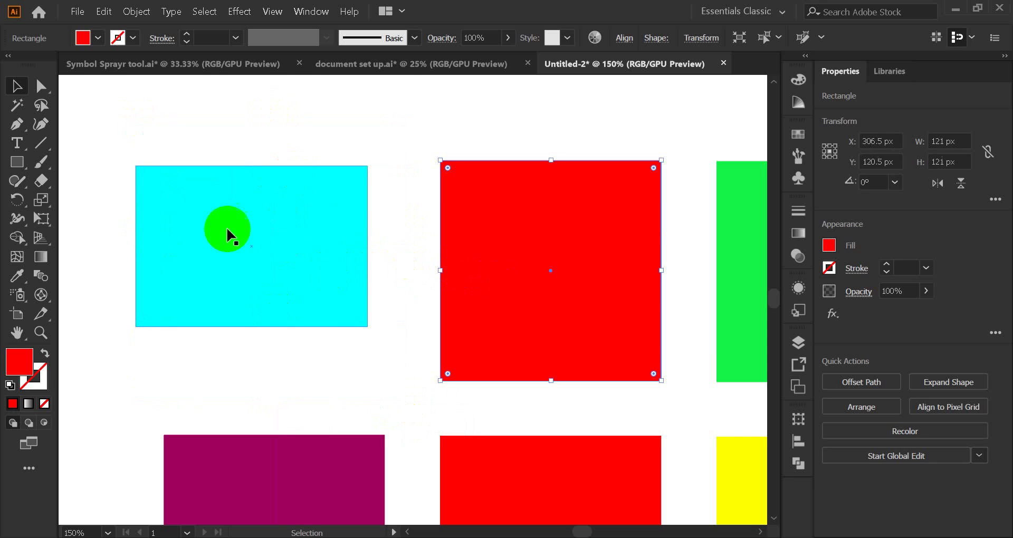
{"action": "left_click", "coordinate": [41, 86]}
{"action": "left_click", "coordinate": [457, 192]}
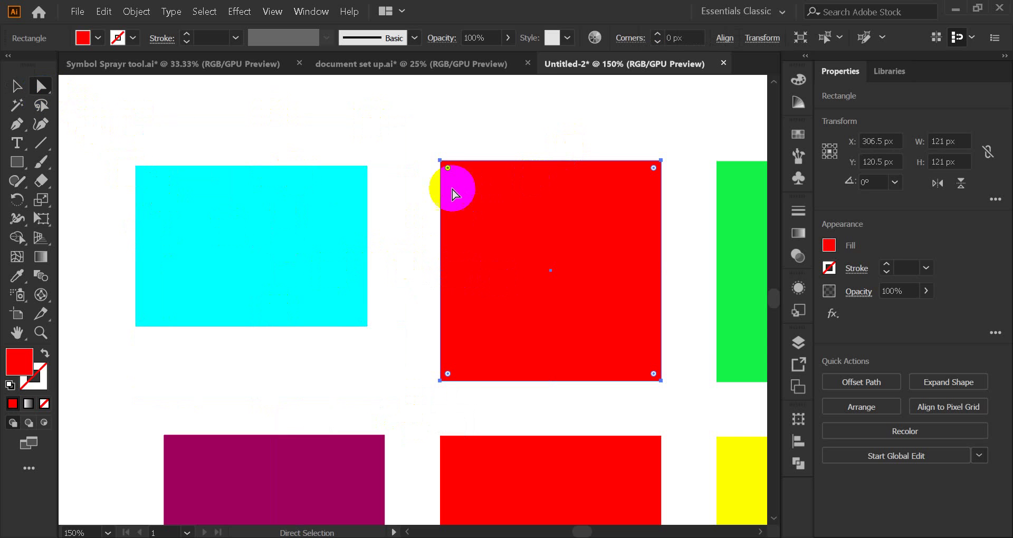
{"action": "left_click_drag", "start_coordinate": [441, 160], "coordinate": [441, 162]}
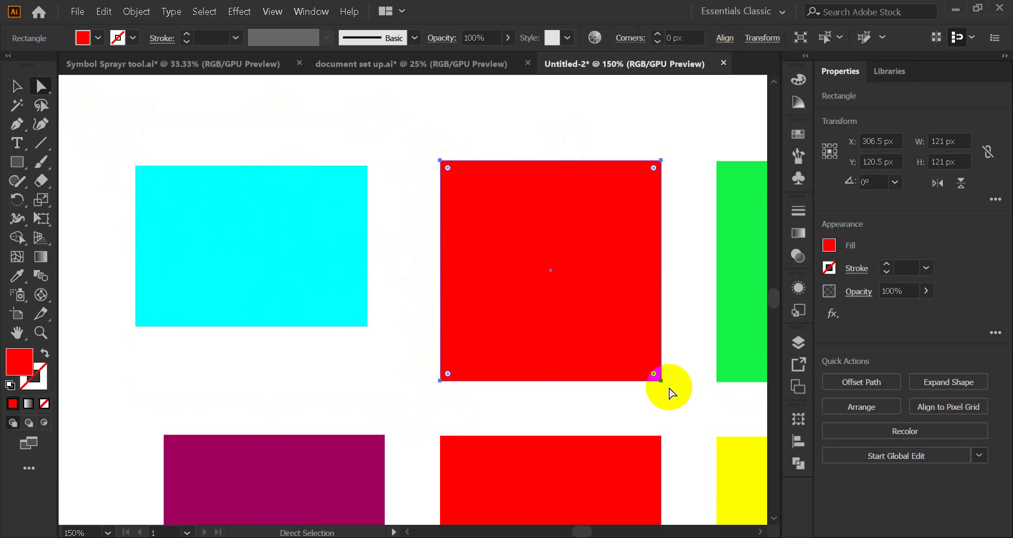
{"action": "key", "text": "space"}
{"action": "left_click_drag", "start_coordinate": [623, 346], "coordinate": [493, 369]}
{"action": "left_click", "coordinate": [322, 196]}
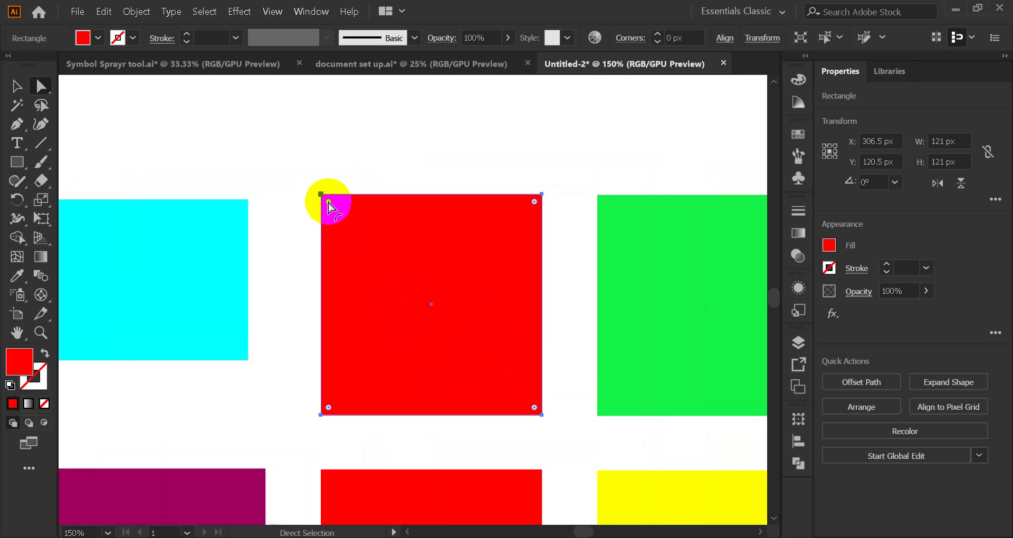
{"action": "left_click", "coordinate": [322, 195]}
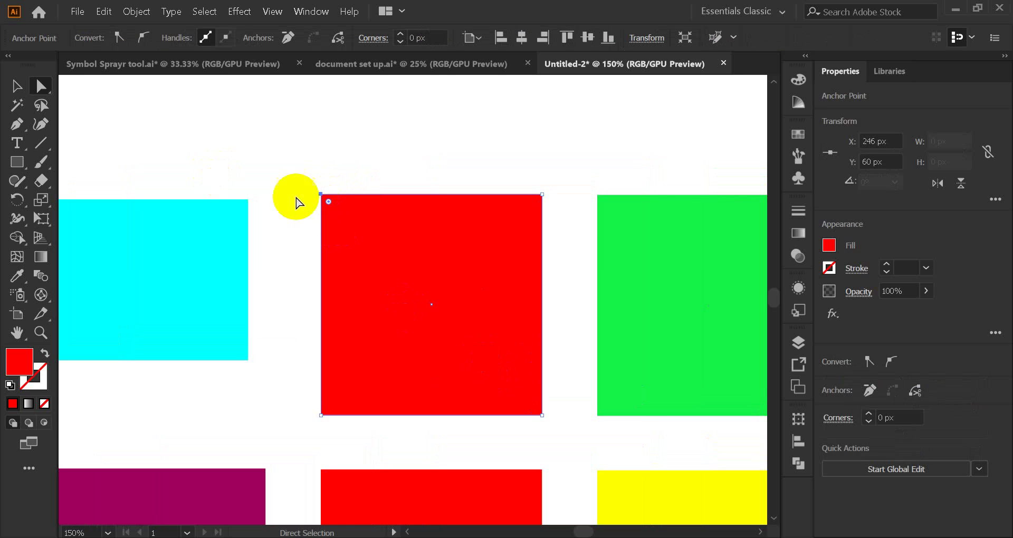
{"action": "left_click", "coordinate": [322, 195]}
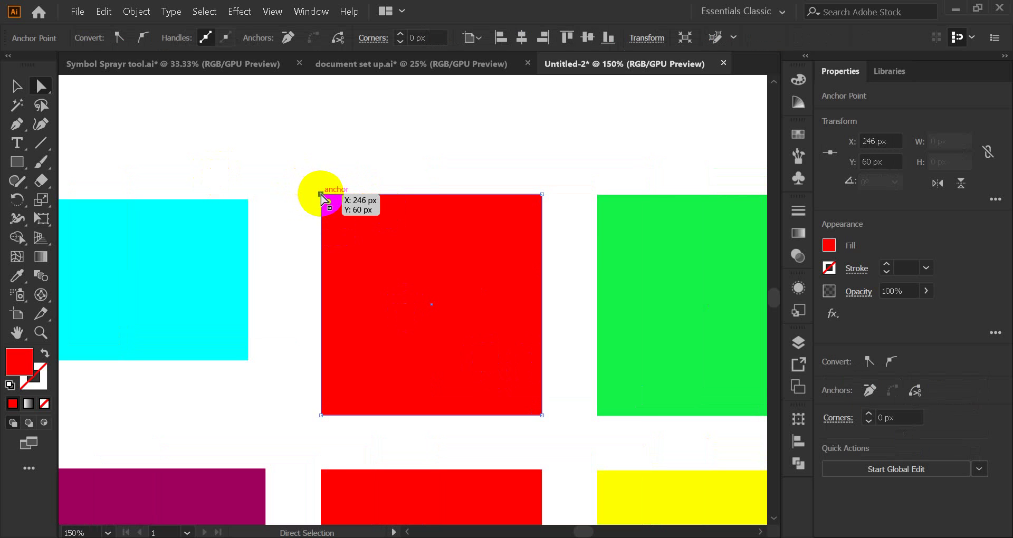
{"action": "left_click_drag", "start_coordinate": [322, 197], "coordinate": [264, 138]}
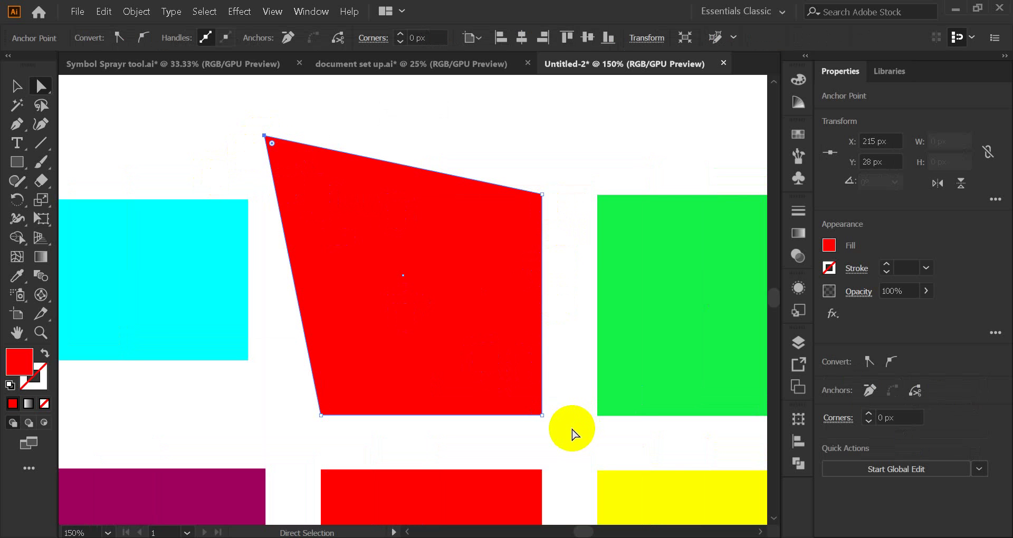
Step: Move the red shape's bottom-right anchor to about X 398 px, Y 199 px and its top-right anchor inward to about X 264 px, Y 160 px
{"action": "left_click", "coordinate": [543, 409]}
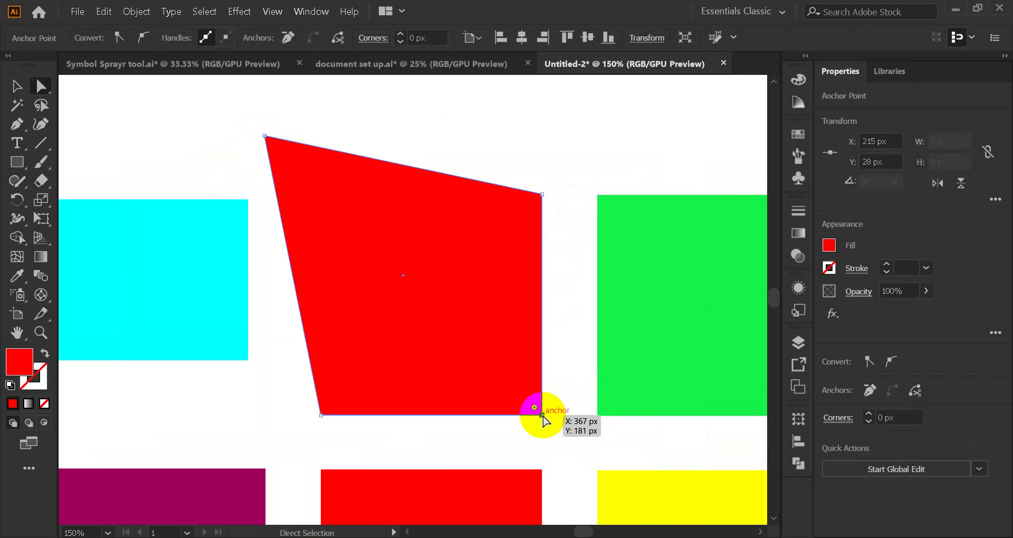
{"action": "left_click_drag", "start_coordinate": [543, 416], "coordinate": [598, 447]}
{"action": "left_click", "coordinate": [328, 396]}
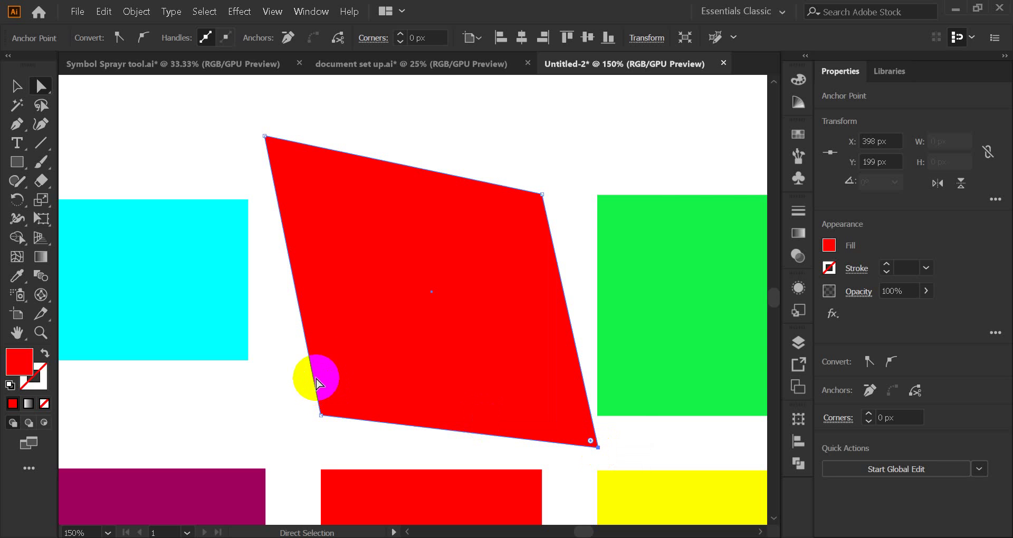
{"action": "left_click_drag", "start_coordinate": [545, 195], "coordinate": [354, 377]}
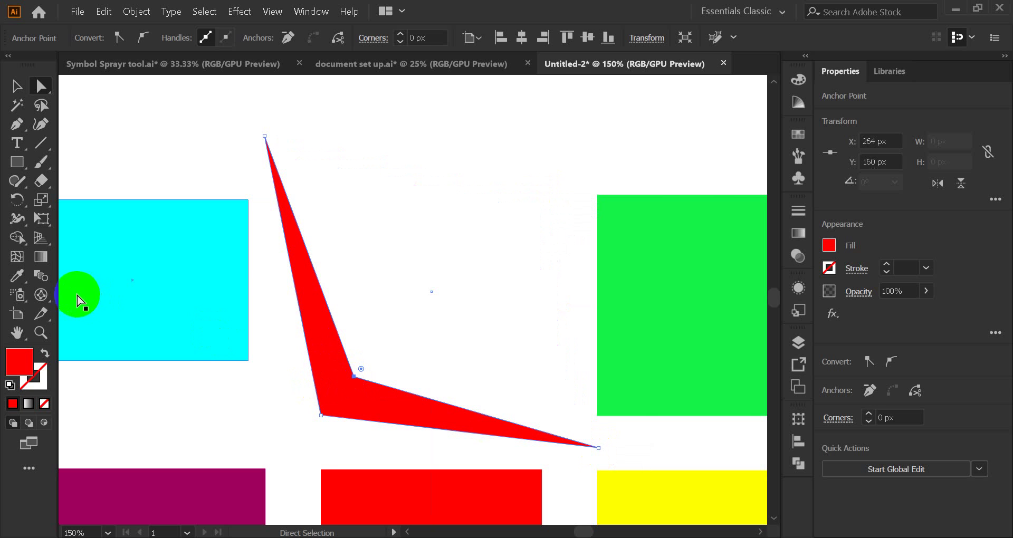
Step: Deselect the distorted red shape and reselect it with the Selection tool to examine its bounding box
{"action": "left_click", "coordinate": [16, 86]}
{"action": "left_click", "coordinate": [440, 289]}
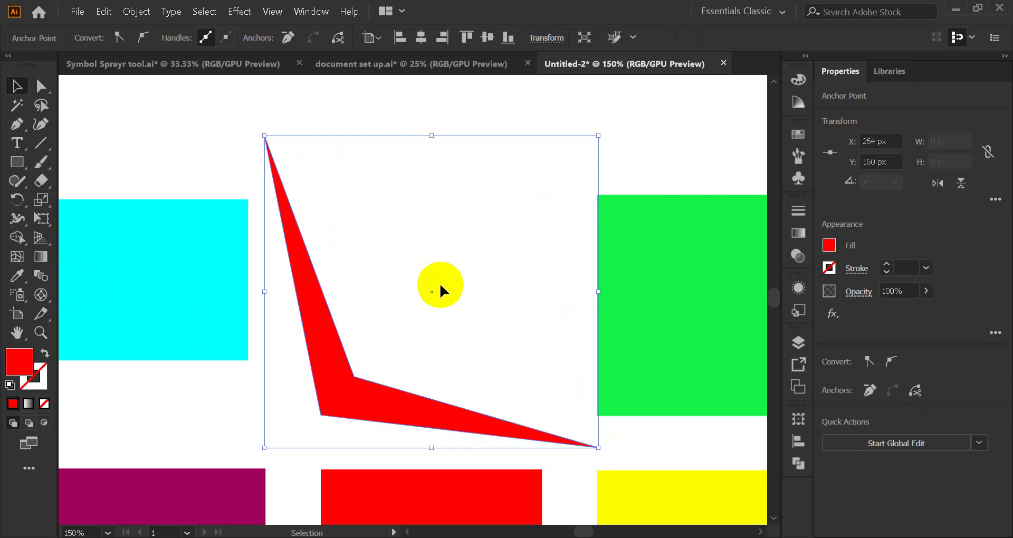
{"action": "scroll", "coordinate": [438, 293], "scroll_direction": "down", "scroll_amount": 2}
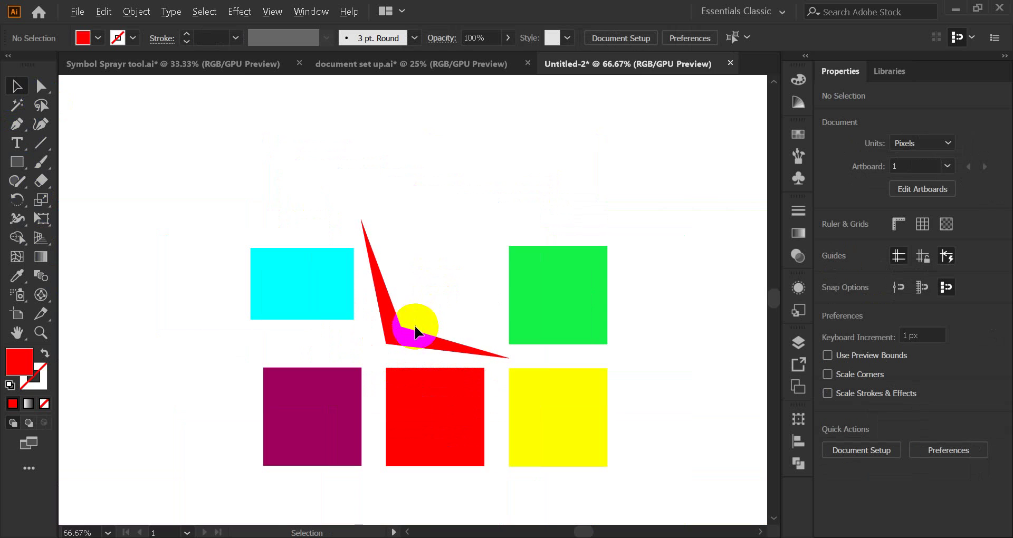
{"action": "left_click", "coordinate": [407, 346]}
{"action": "scroll", "coordinate": [422, 315], "scroll_direction": "up", "scroll_amount": 2}
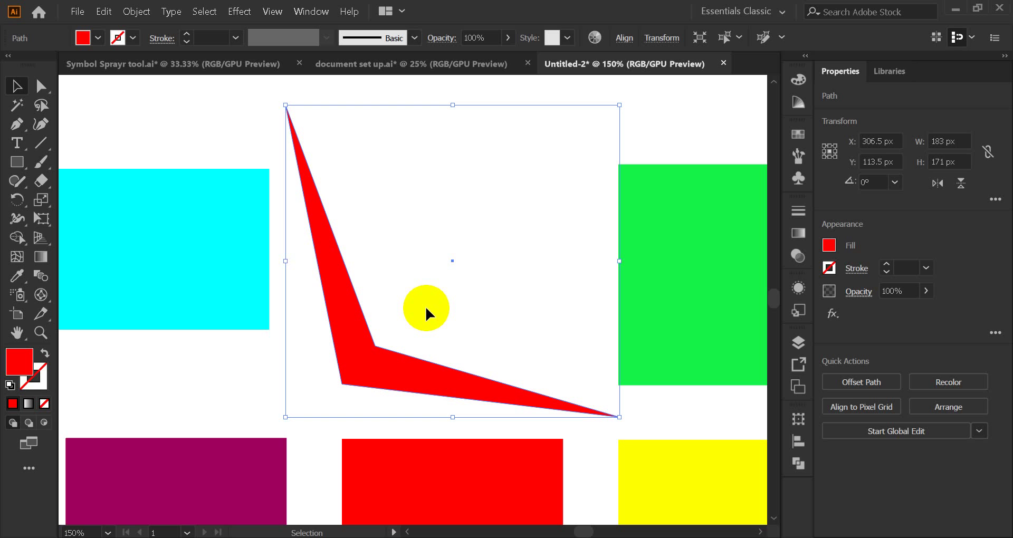
{"action": "left_click", "coordinate": [334, 260]}
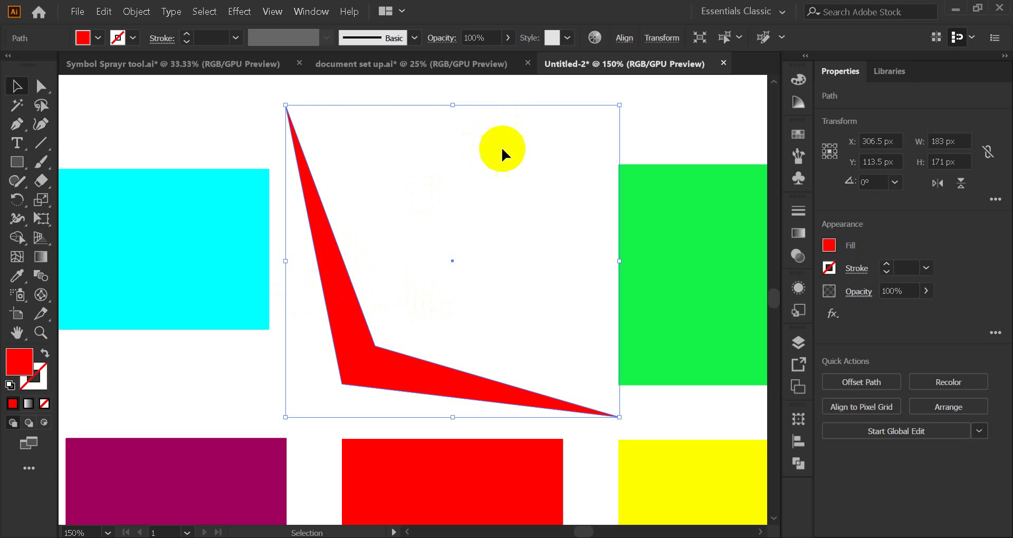
{"action": "left_click", "coordinate": [445, 370]}
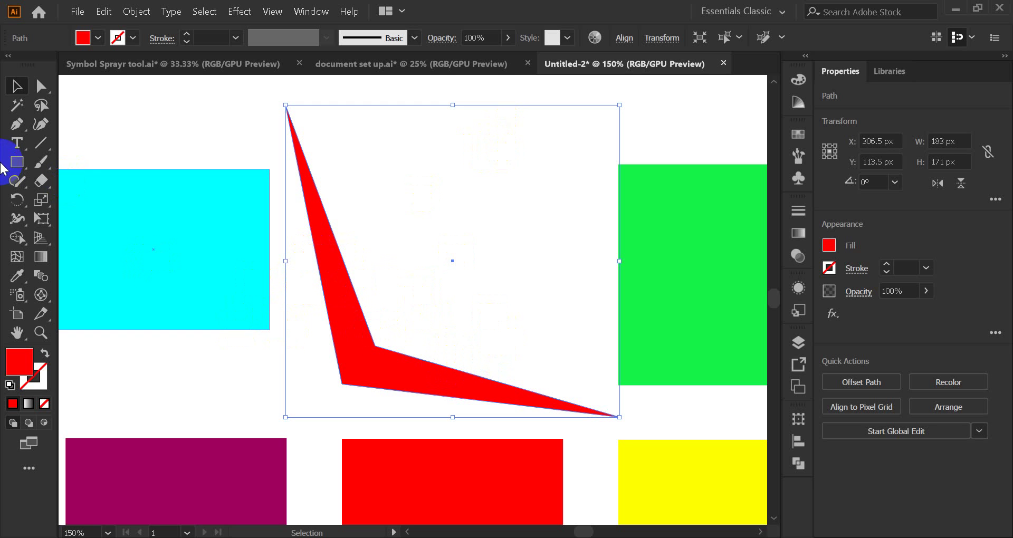
Step: Shift the whole distorted red shape slightly up and left to about X 300.5 px, Y 110.5 px with the Direct Selection tool
{"action": "left_click", "coordinate": [42, 86]}
{"action": "left_click", "coordinate": [387, 353]}
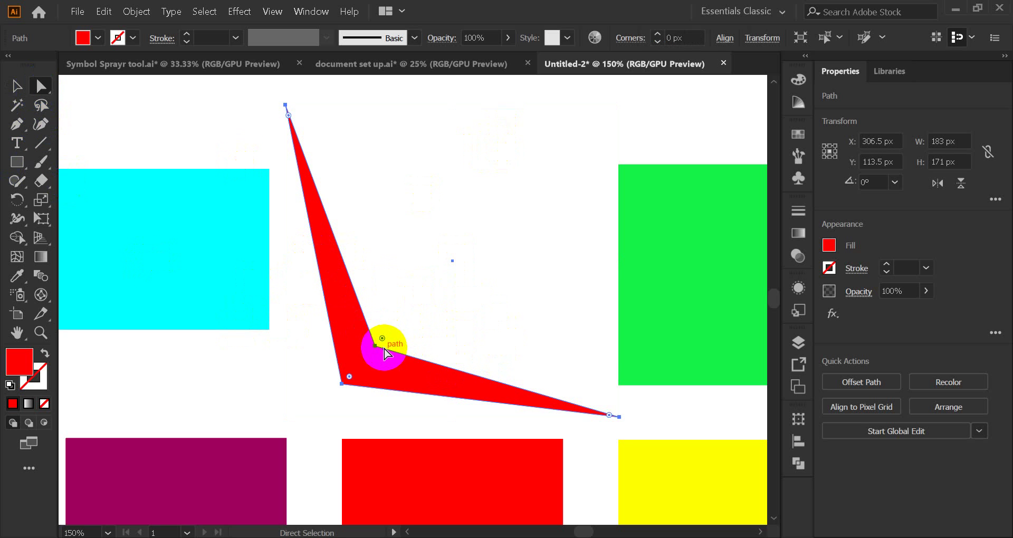
{"action": "left_click_drag", "start_coordinate": [387, 352], "coordinate": [362, 344]}
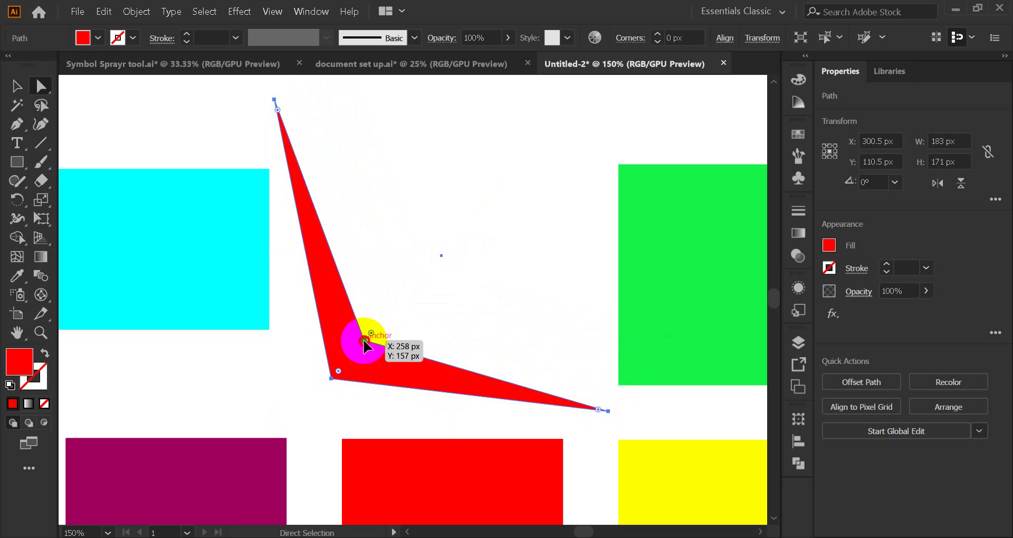
Step: Reshape the red path into a near-square, moving its inner anchor to about X 370 px, Y 25 px and bottom-left anchor to about X 211 px, Y 192 px
{"action": "left_click", "coordinate": [364, 342]}
{"action": "left_click_drag", "start_coordinate": [365, 342], "coordinate": [568, 100]}
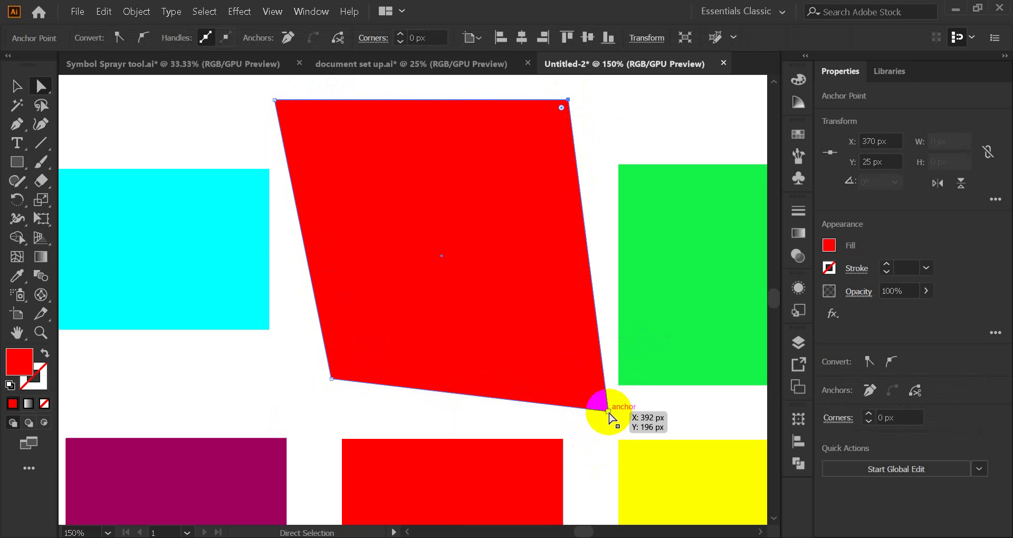
{"action": "left_click_drag", "start_coordinate": [608, 410], "coordinate": [564, 404]}
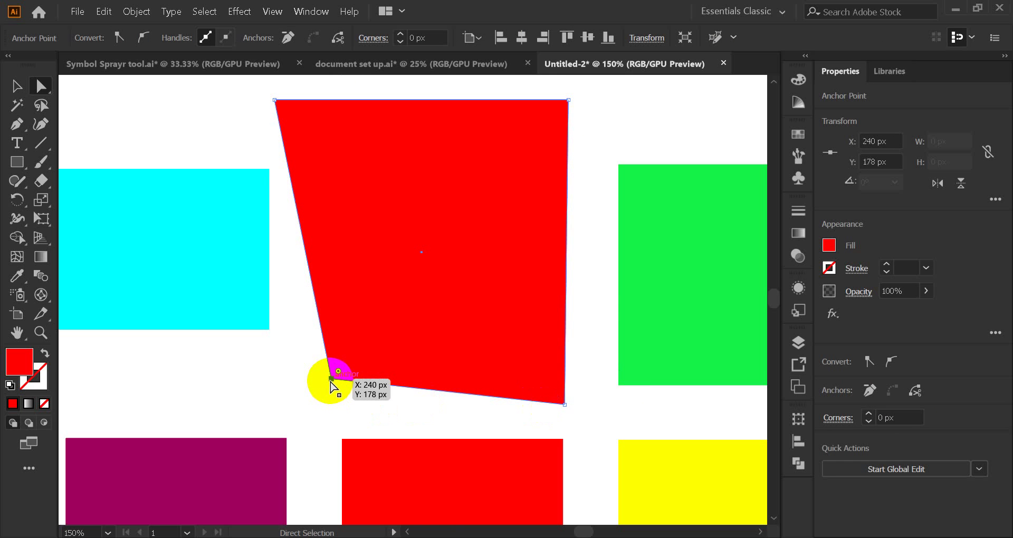
{"action": "left_click_drag", "start_coordinate": [331, 380], "coordinate": [278, 404]}
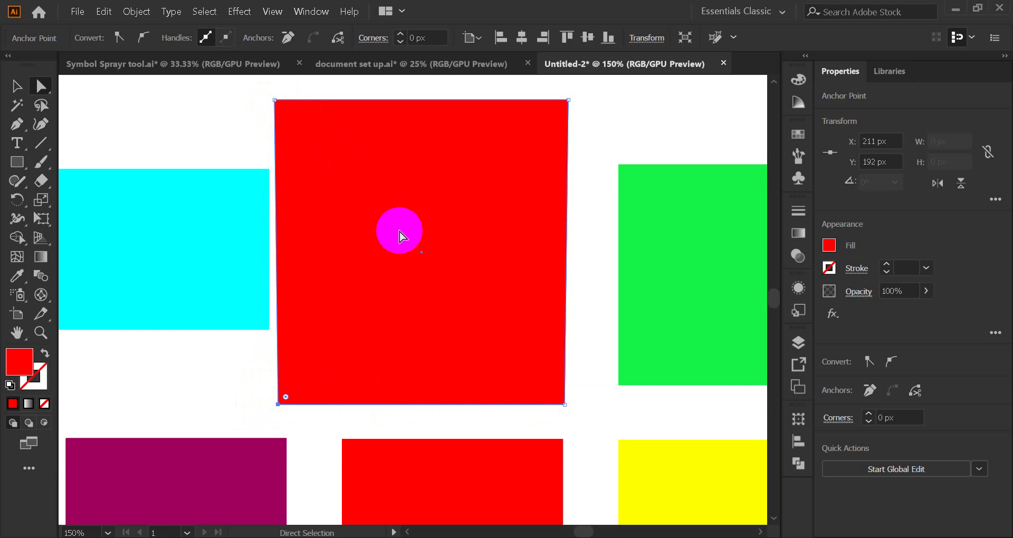
{"action": "scroll", "coordinate": [400, 232], "scroll_direction": "up", "scroll_amount": 1}
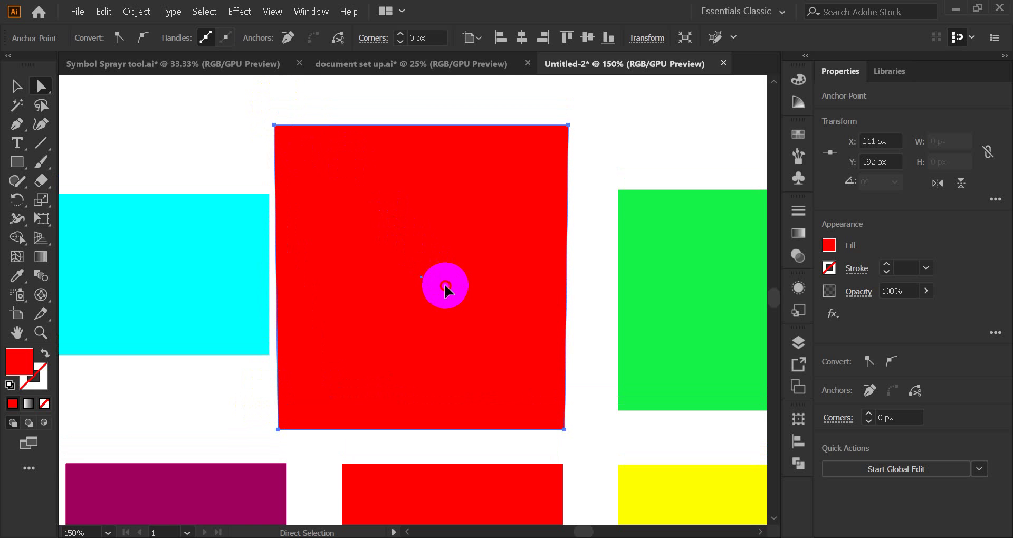
Step: Slant the near-square red path into a parallelogram about 270 px wide, shifting its top anchor pair right and its bottom pair left
{"action": "left_click_drag", "start_coordinate": [445, 285], "coordinate": [458, 285]}
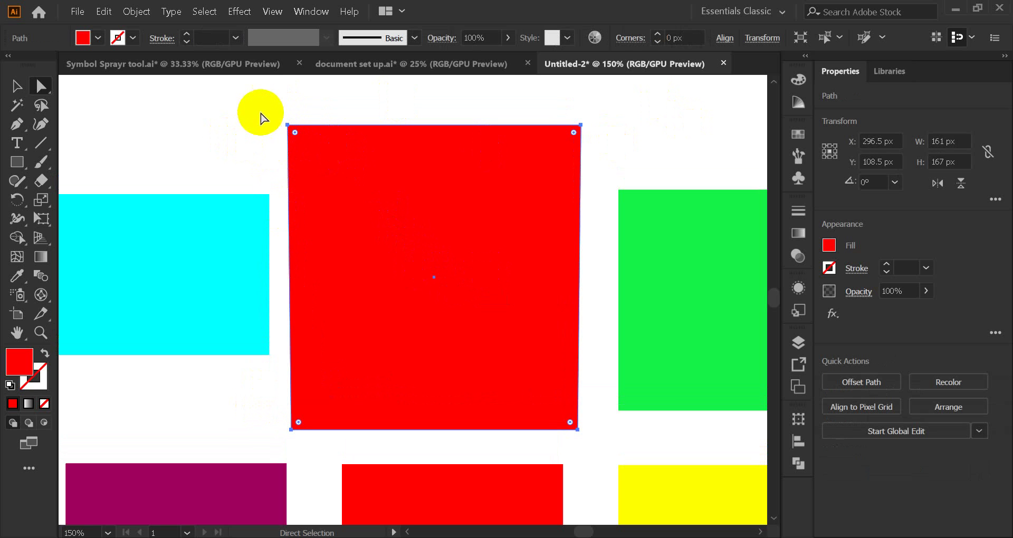
{"action": "left_click_drag", "start_coordinate": [261, 98], "coordinate": [654, 125]}
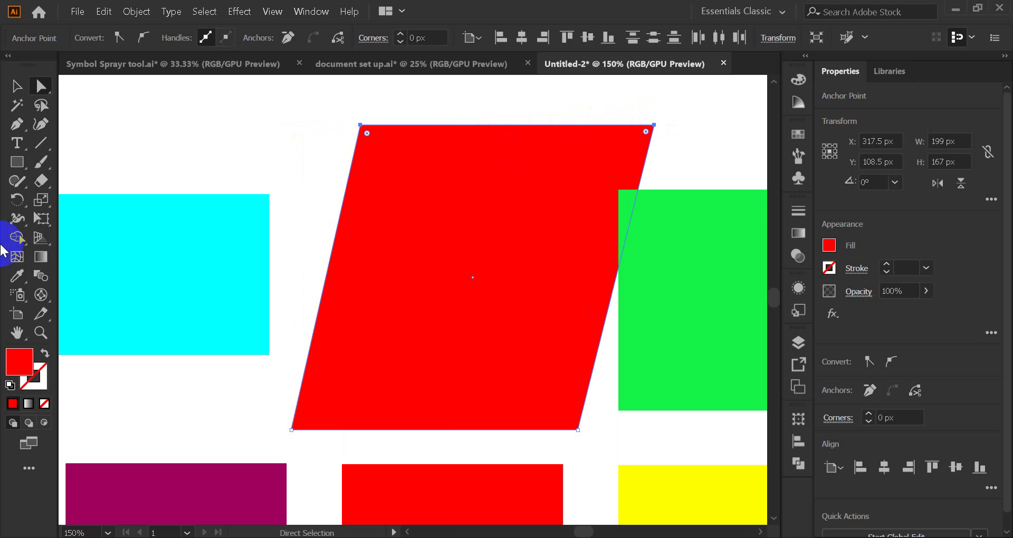
{"action": "left_click_drag", "start_coordinate": [272, 420], "coordinate": [594, 443]}
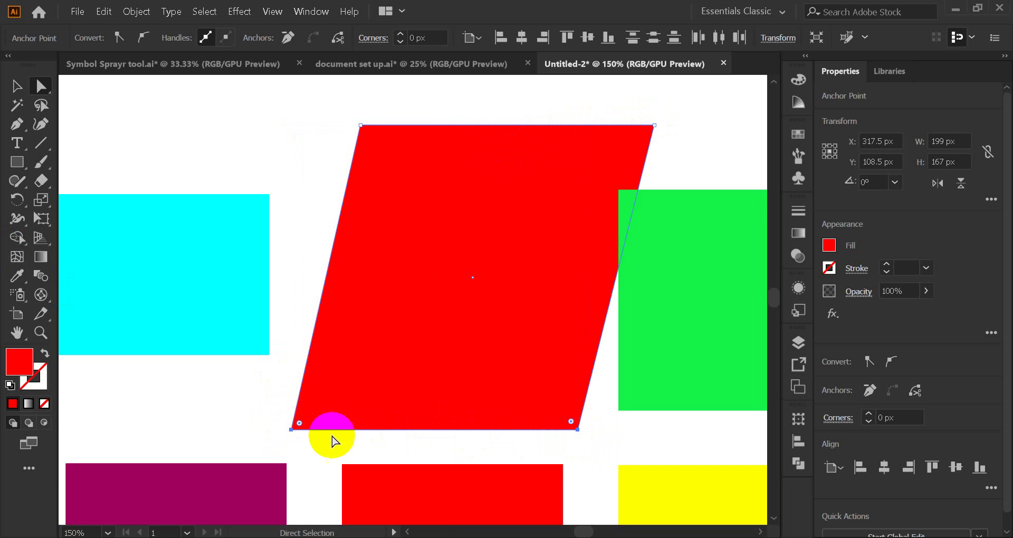
{"action": "left_click_drag", "start_coordinate": [293, 428], "coordinate": [161, 430]}
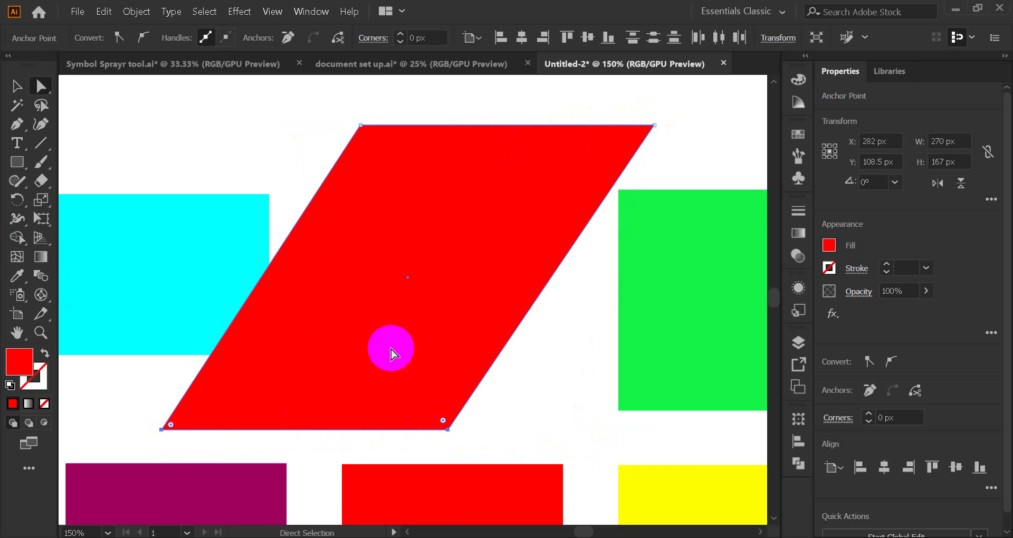
{"action": "left_click", "coordinate": [360, 126]}
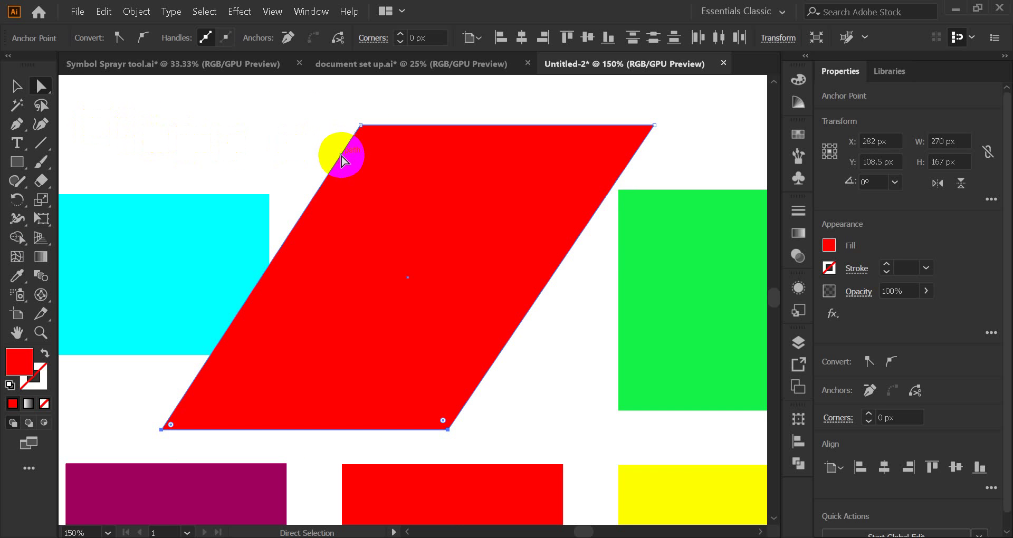
Step: Round all corners of the red square between the purple and yellow squares to 60.5 px with Direct Selection, forming a circle
{"action": "scroll", "coordinate": [398, 269], "scroll_direction": "down", "scroll_amount": 5}
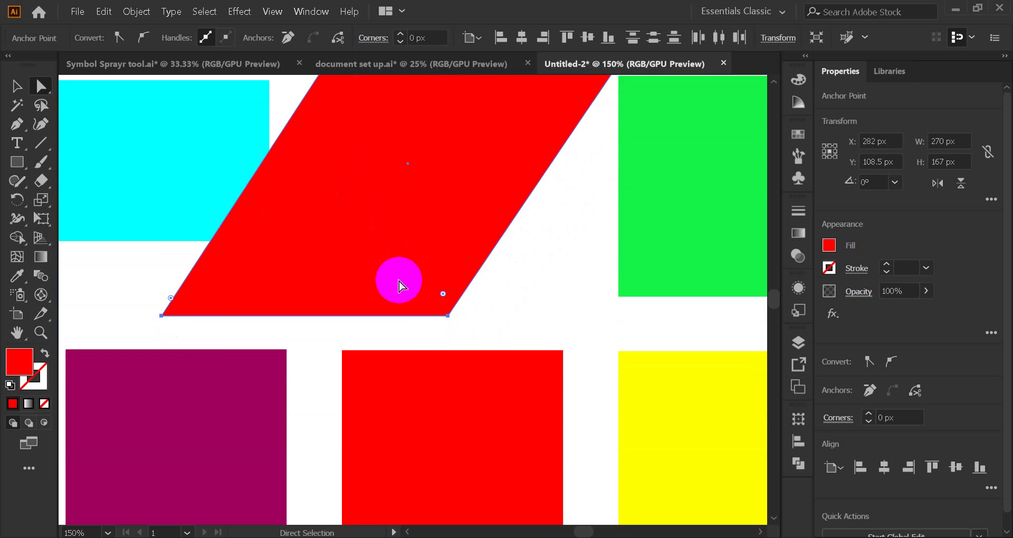
{"action": "scroll", "coordinate": [399, 289], "scroll_direction": "down", "scroll_amount": 1}
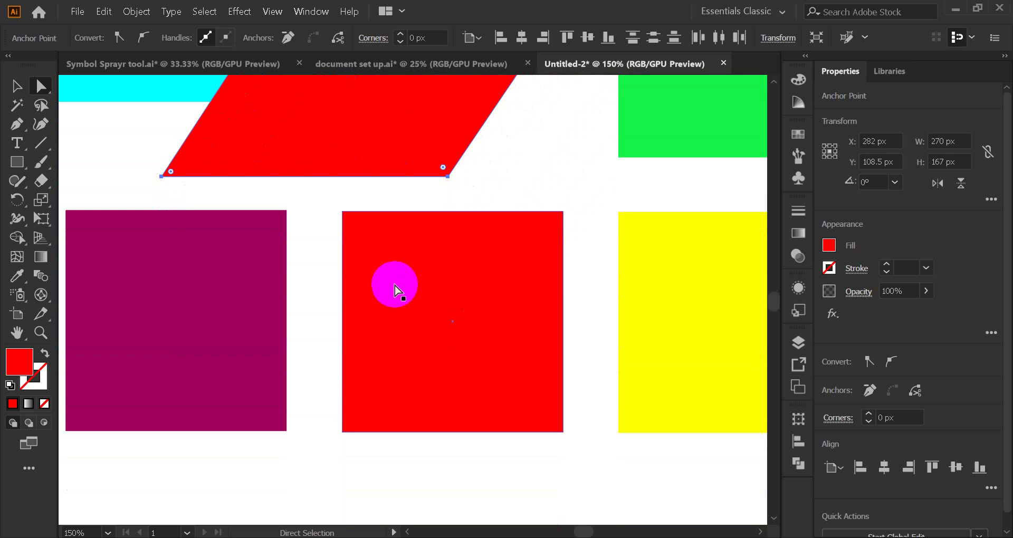
{"action": "left_click", "coordinate": [413, 311]}
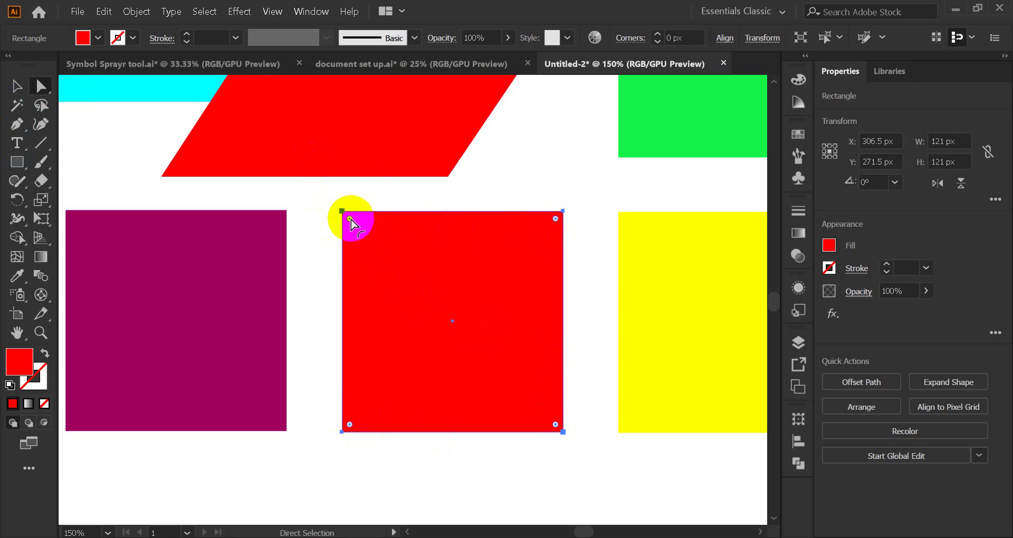
{"action": "left_click_drag", "start_coordinate": [350, 222], "coordinate": [387, 260]}
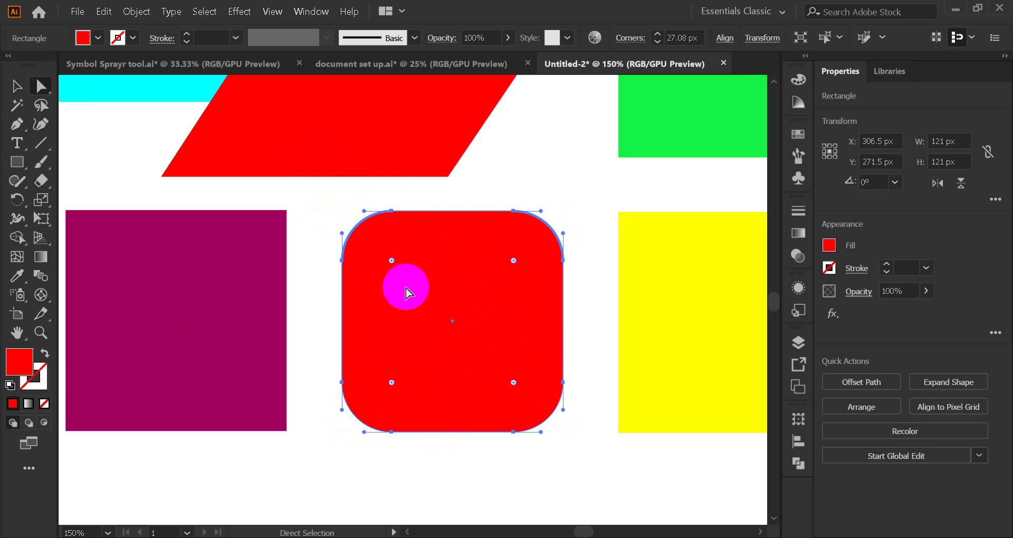
{"action": "left_click_drag", "start_coordinate": [391, 261], "coordinate": [472, 337]}
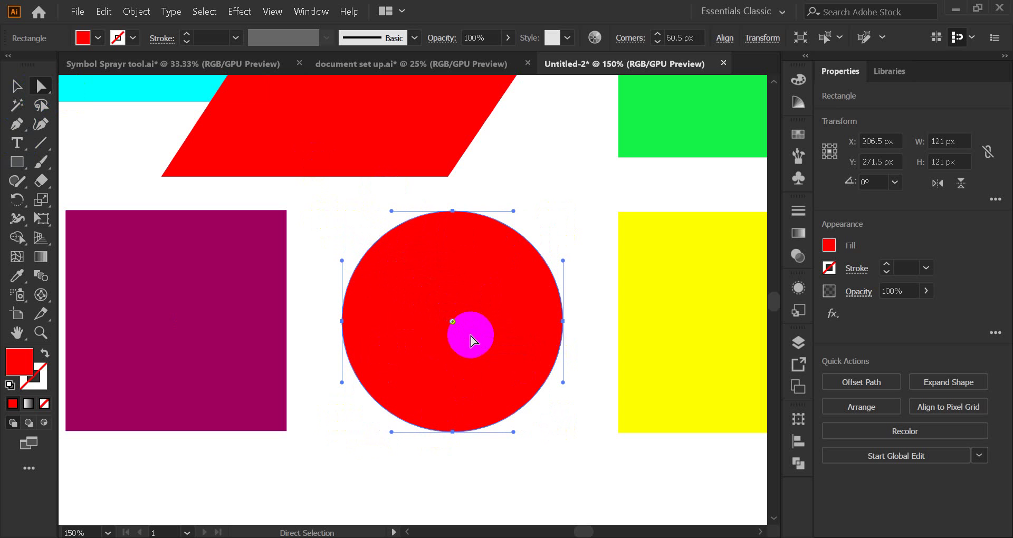
Step: Examine the red circle's bounding box with the Selection tool, return its corner radius to 0 px with Direct Selection, and deselect it
{"action": "left_click", "coordinate": [17, 86]}
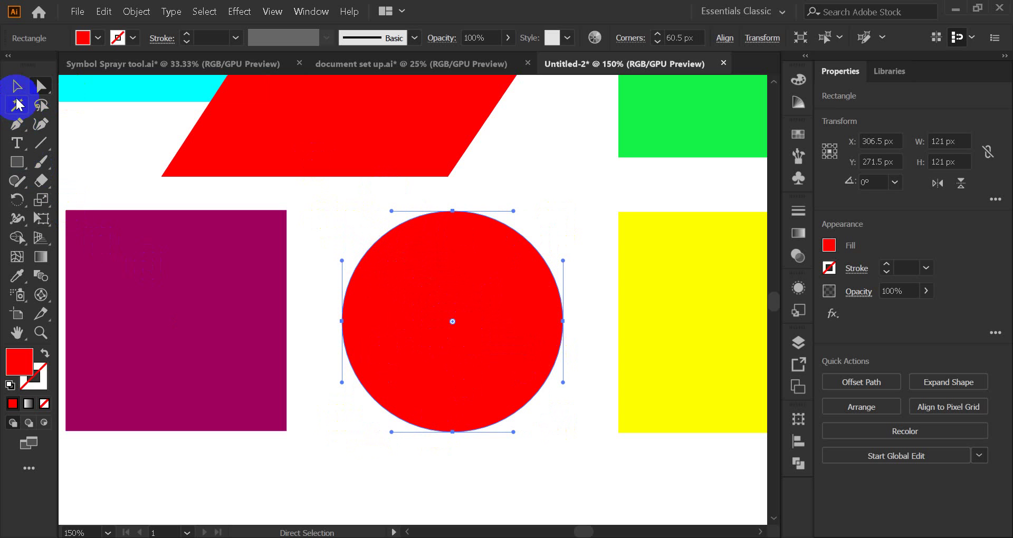
{"action": "left_click", "coordinate": [546, 195]}
{"action": "left_click", "coordinate": [413, 368]}
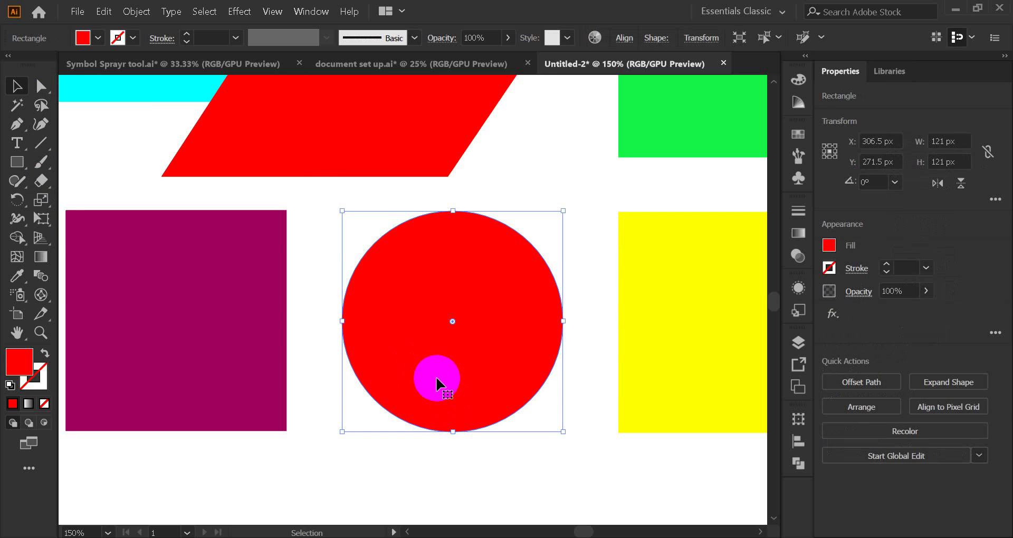
{"action": "left_click", "coordinate": [41, 86]}
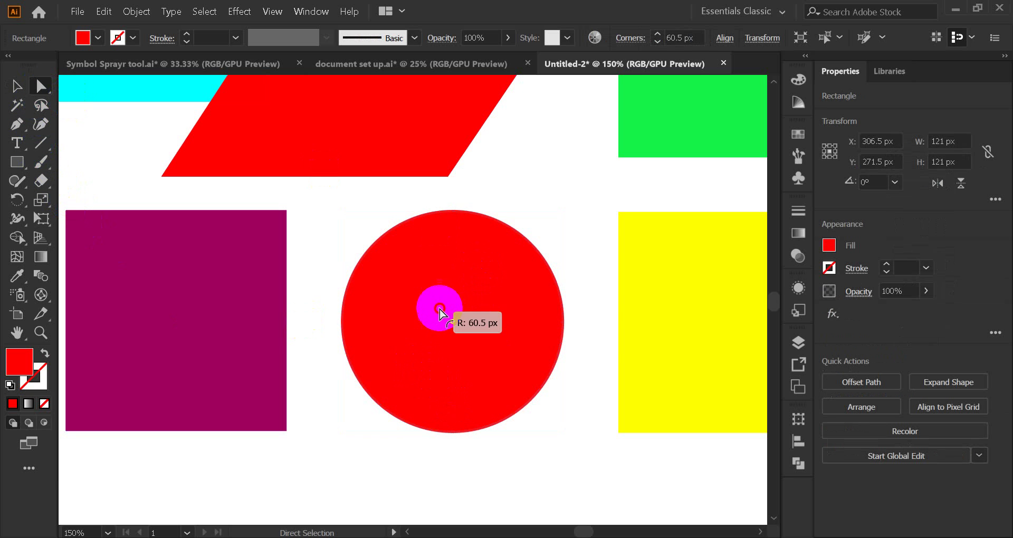
{"action": "left_click_drag", "start_coordinate": [411, 262], "coordinate": [572, 437]}
{"action": "left_click", "coordinate": [16, 86]}
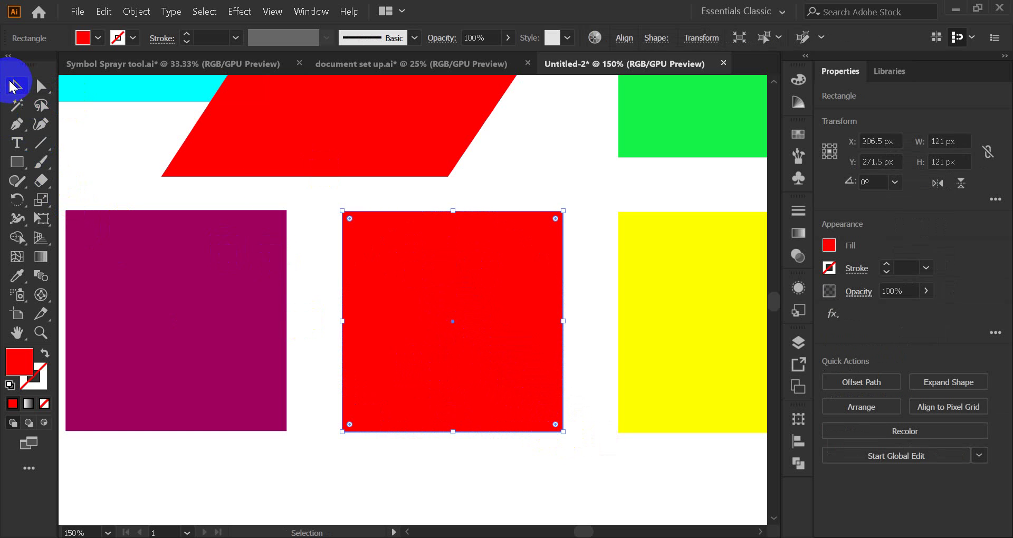
{"action": "left_click", "coordinate": [550, 170]}
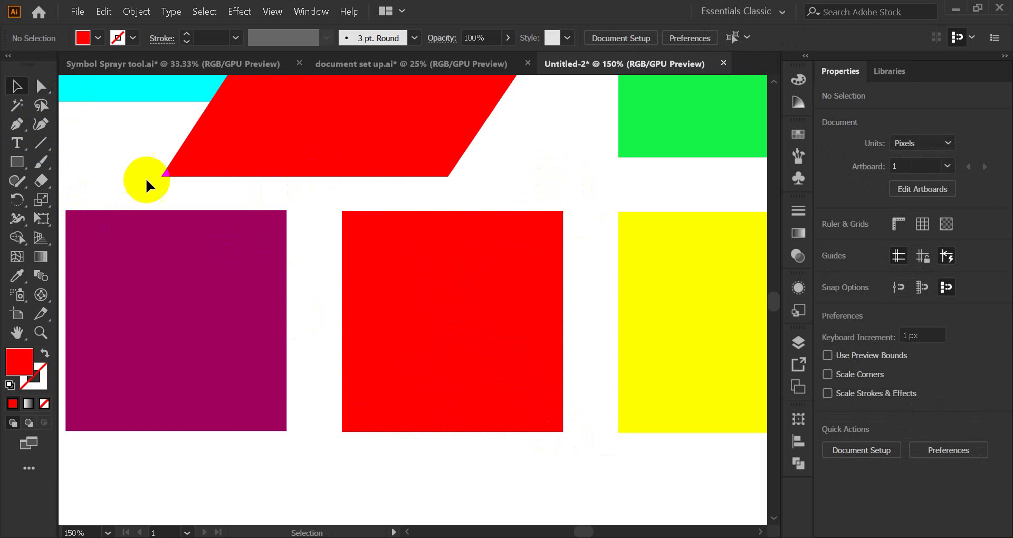
Step: Round all four corners of the red square to about 27.5 px with Direct Selection and bring them back to 0 px
{"action": "left_click", "coordinate": [39, 87]}
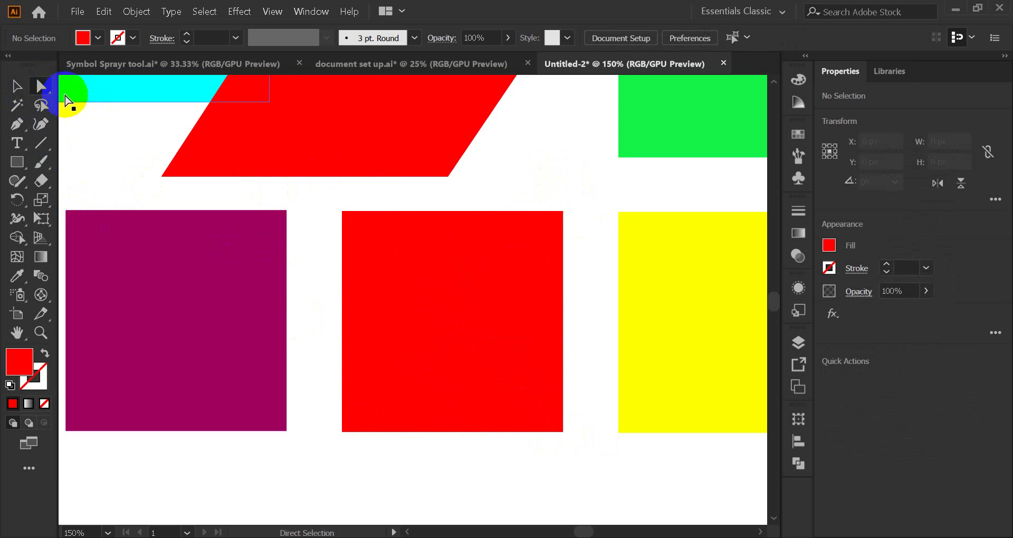
{"action": "left_click", "coordinate": [430, 351]}
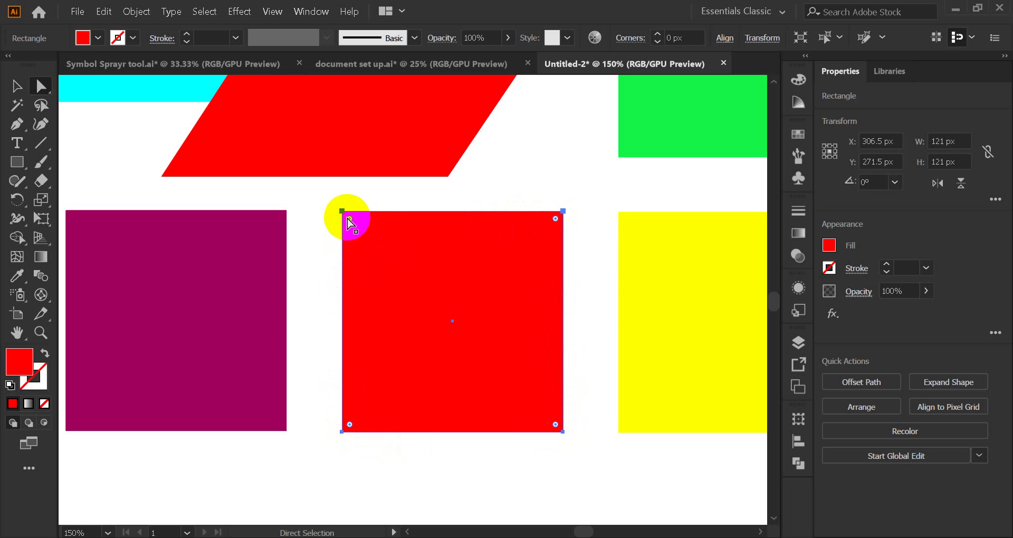
{"action": "left_click", "coordinate": [350, 219]}
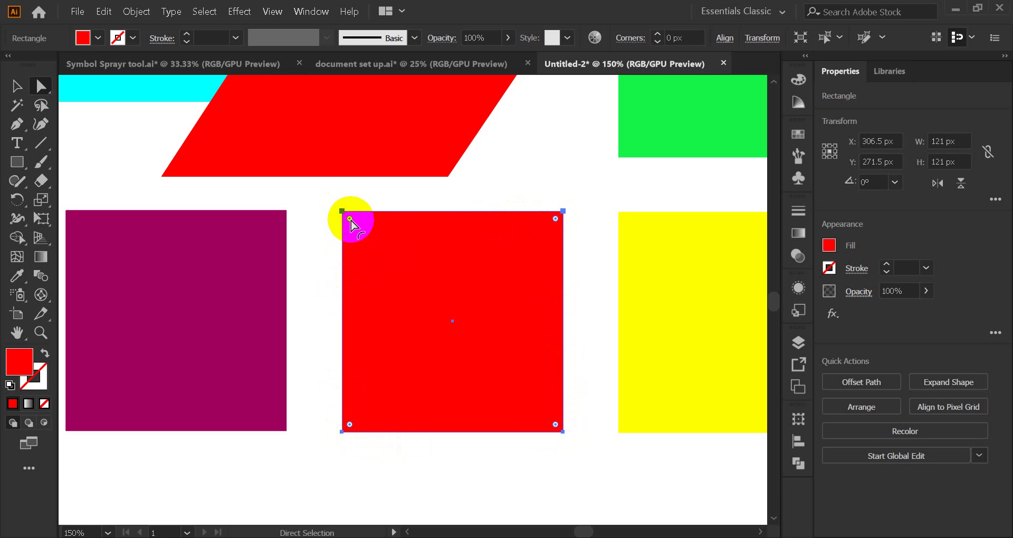
{"action": "left_click_drag", "start_coordinate": [350, 219], "coordinate": [388, 273]}
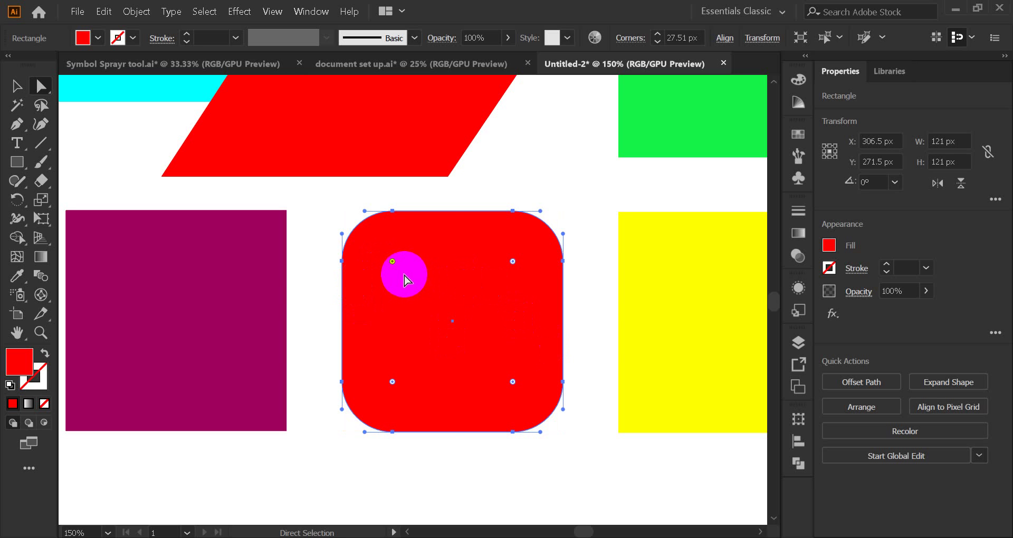
{"action": "left_click_drag", "start_coordinate": [402, 274], "coordinate": [358, 205]}
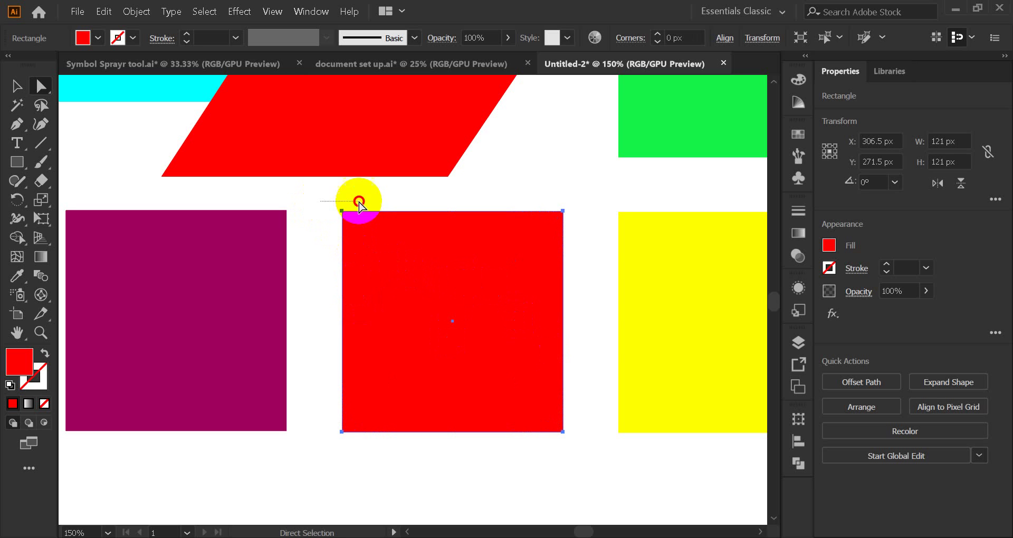
Step: Select only the red square's two top anchors and round those corners to 60.5 px, forming an arch
{"action": "left_click", "coordinate": [561, 213]}
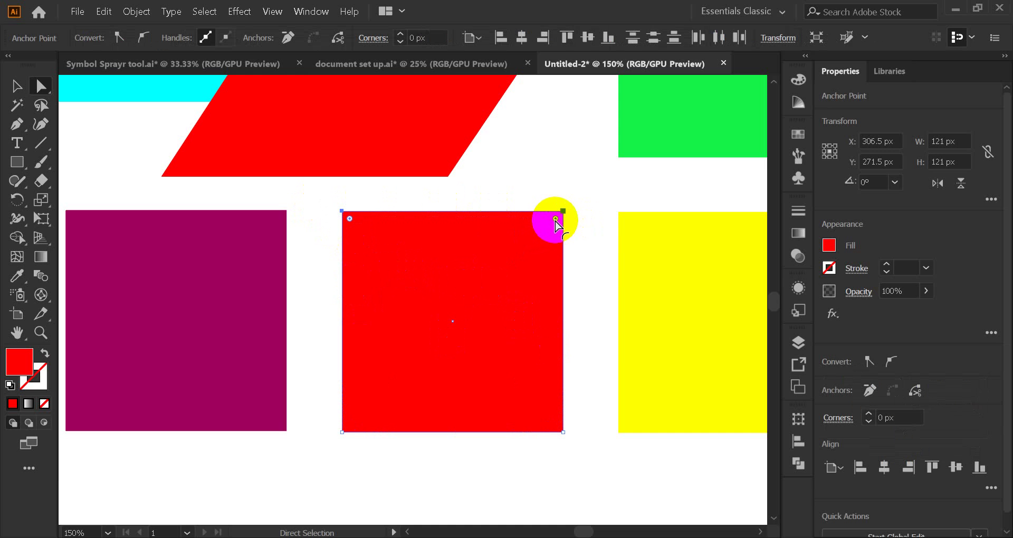
{"action": "left_click_drag", "start_coordinate": [556, 226], "coordinate": [409, 346]}
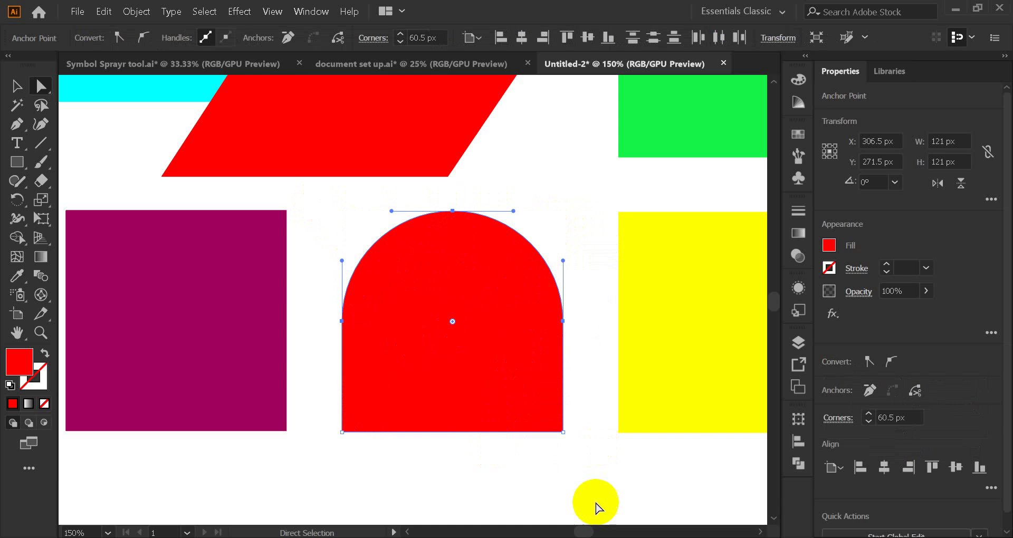
Step: Switch to the Google Meet call, admit the waiting participant, and return to Illustrator
{"action": "left_click", "coordinate": [446, 480]}
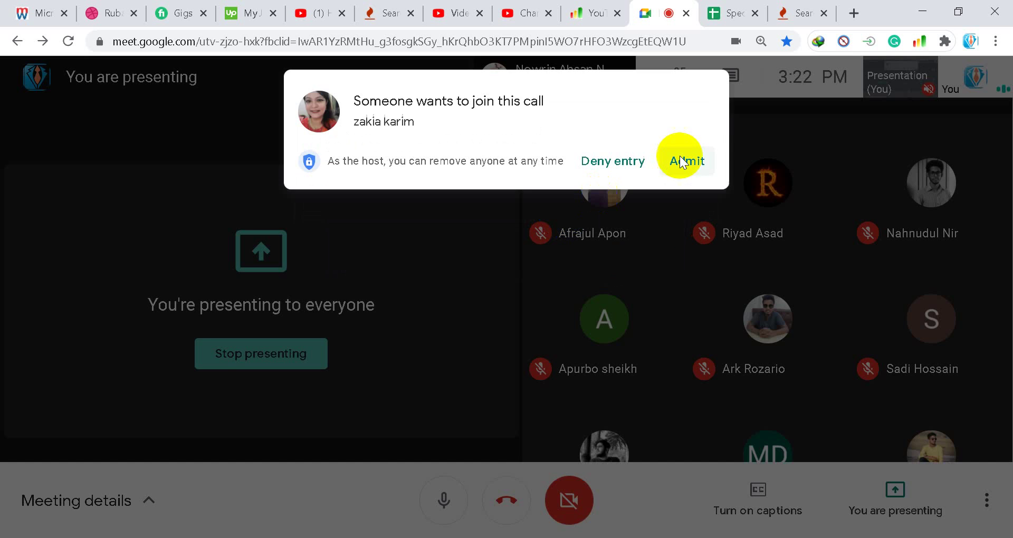
{"action": "left_click", "coordinate": [682, 163]}
{"action": "left_click", "coordinate": [923, 12]}
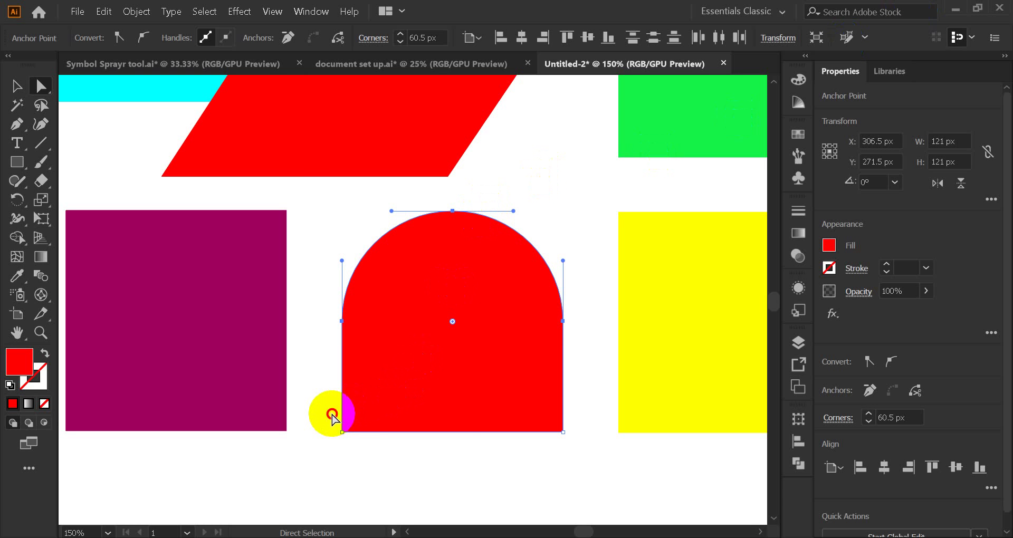
Step: Lengthen the red arch by moving its two bottom anchors straight down, and deselect it
{"action": "left_click_drag", "start_coordinate": [332, 415], "coordinate": [557, 501]}
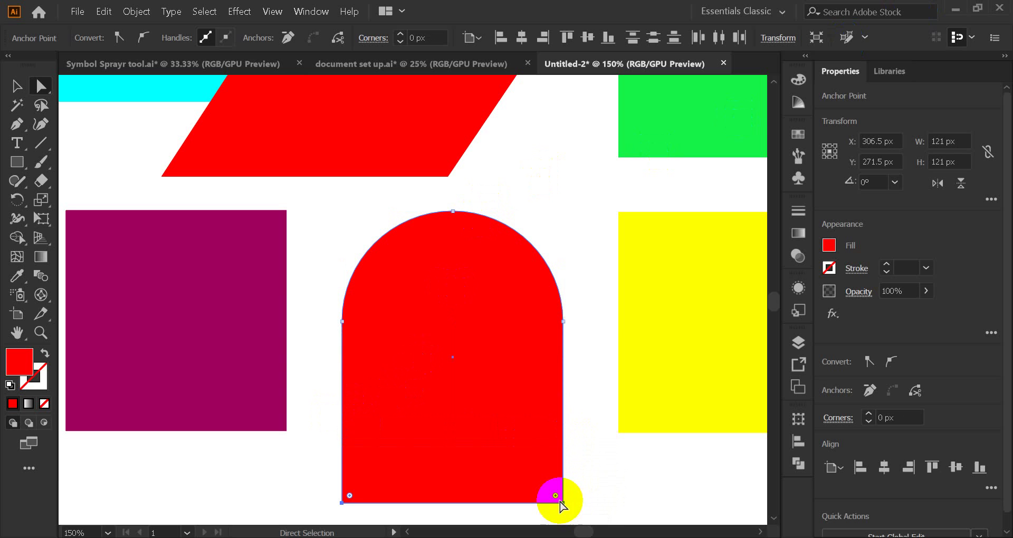
{"action": "left_click", "coordinate": [580, 334]}
{"action": "scroll", "coordinate": [578, 328], "scroll_direction": "down", "scroll_amount": 1}
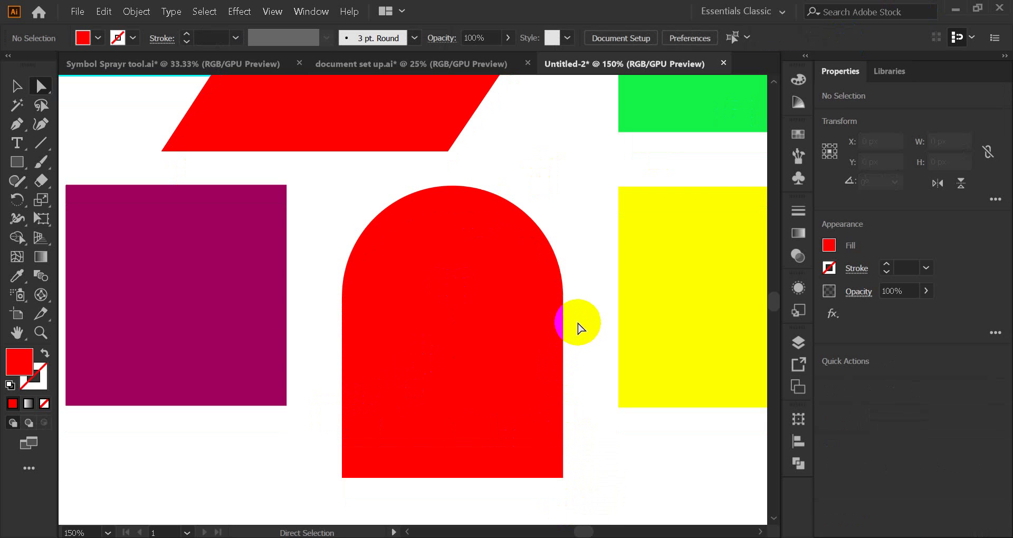
Step: Undo the arch's lengthening and top-corner rounding, and deselect the red square
{"action": "key", "text": "ctrl+z"}
{"action": "key", "text": "ctrl+z"}
{"action": "key", "text": "ctrl+z"}
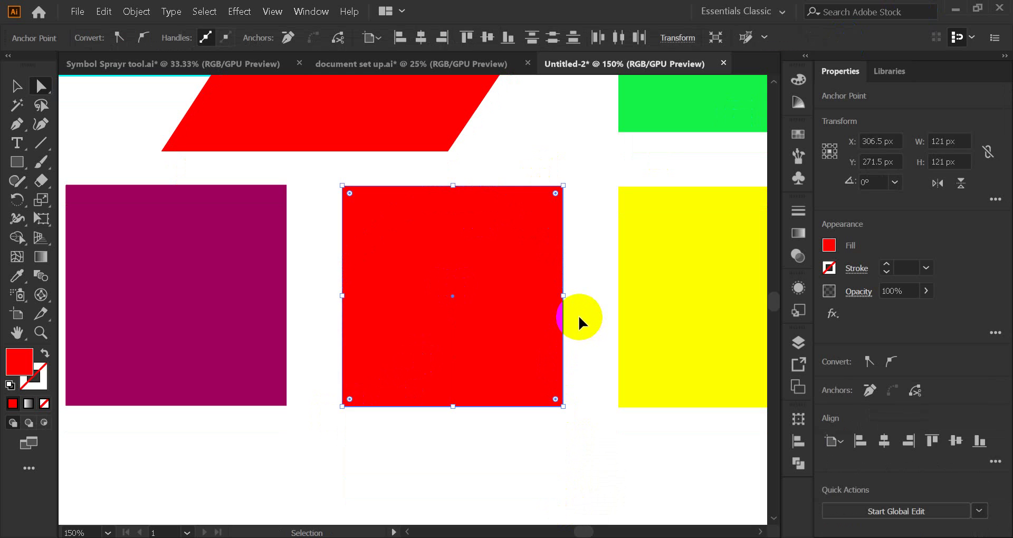
{"action": "left_click", "coordinate": [304, 191]}
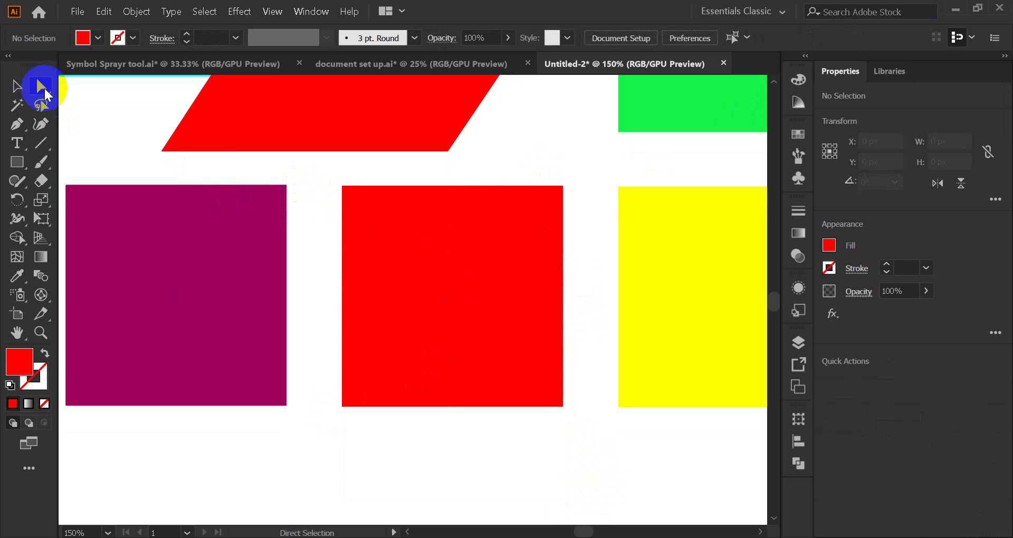
Step: Select the whole red square with the Selection tool to examine its bounding box and corner widgets
{"action": "left_click", "coordinate": [17, 86]}
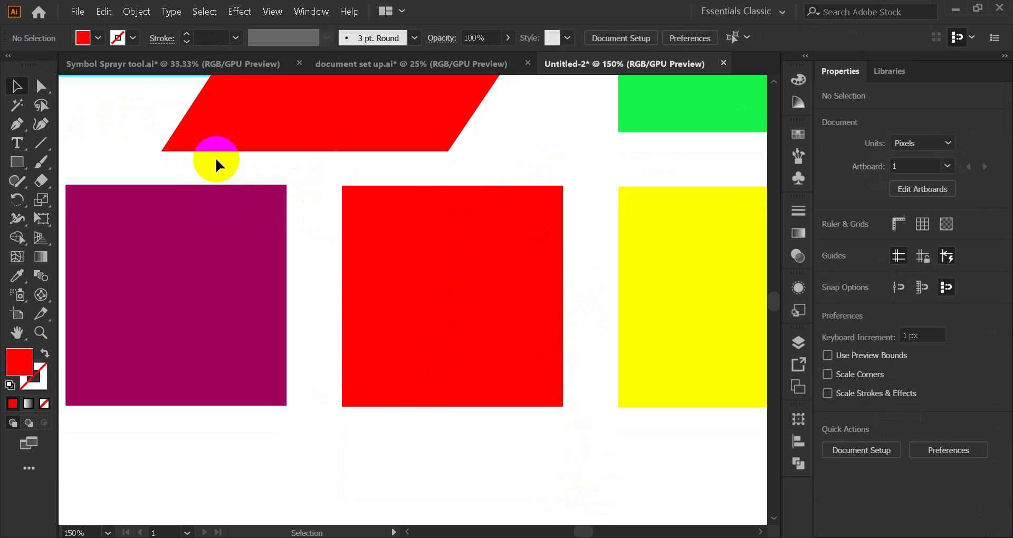
{"action": "left_click", "coordinate": [378, 192]}
{"action": "left_click_drag", "start_coordinate": [327, 176], "coordinate": [502, 255]}
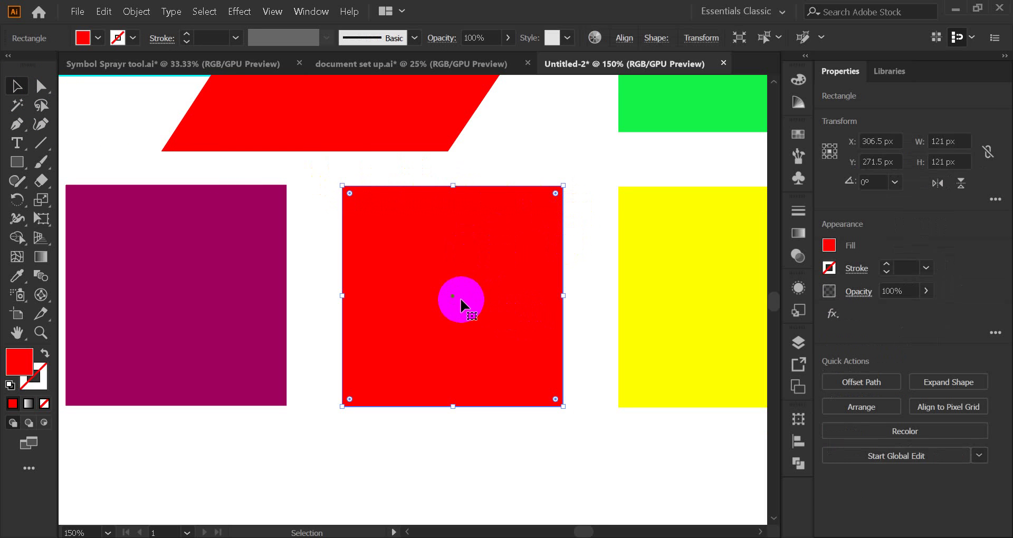
Step: Round only the red square's two top corners to 60.5 px with Direct Selection and undo that rounding
{"action": "left_click", "coordinate": [41, 86]}
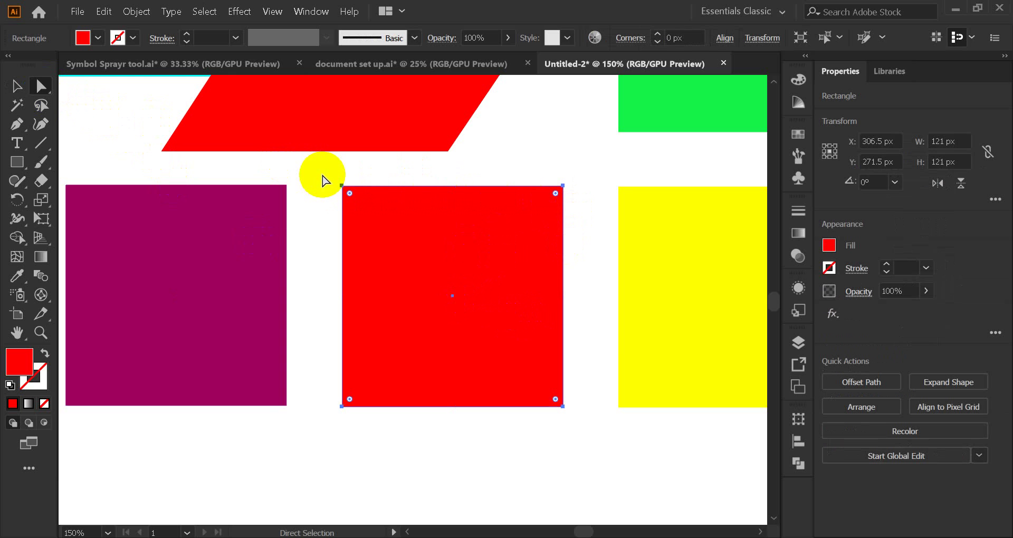
{"action": "left_click_drag", "start_coordinate": [336, 177], "coordinate": [587, 213]}
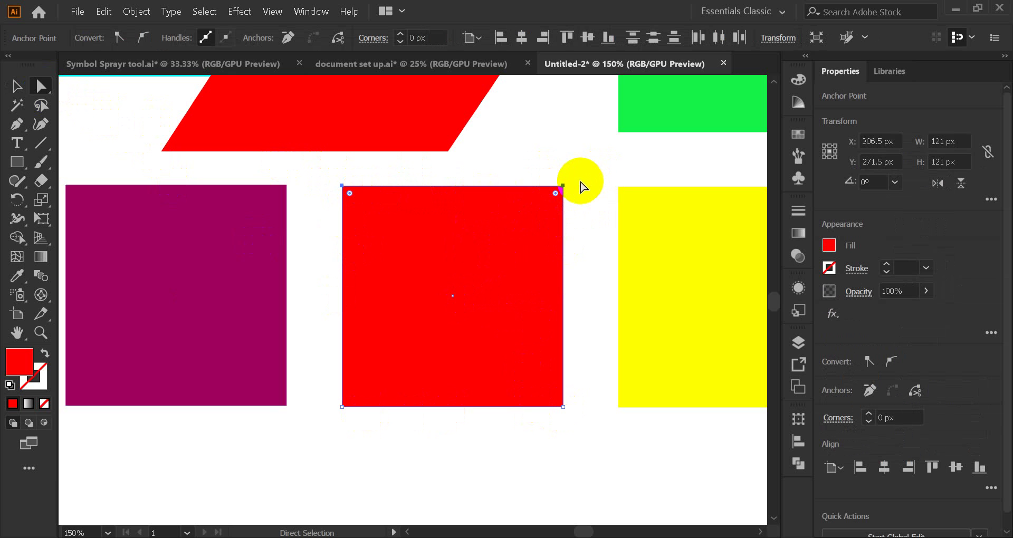
{"action": "left_click_drag", "start_coordinate": [555, 197], "coordinate": [478, 356]}
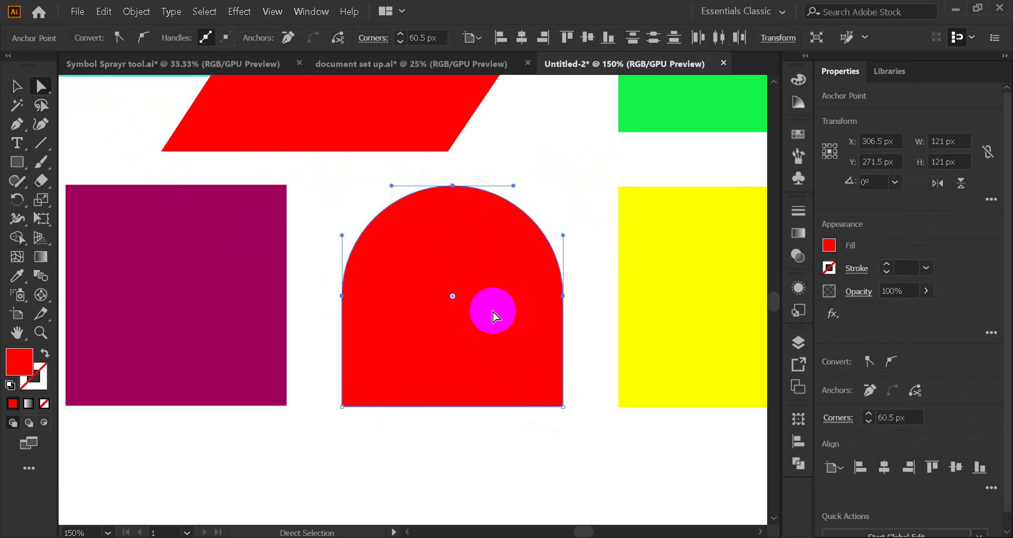
{"action": "key", "text": "ctrl+z"}
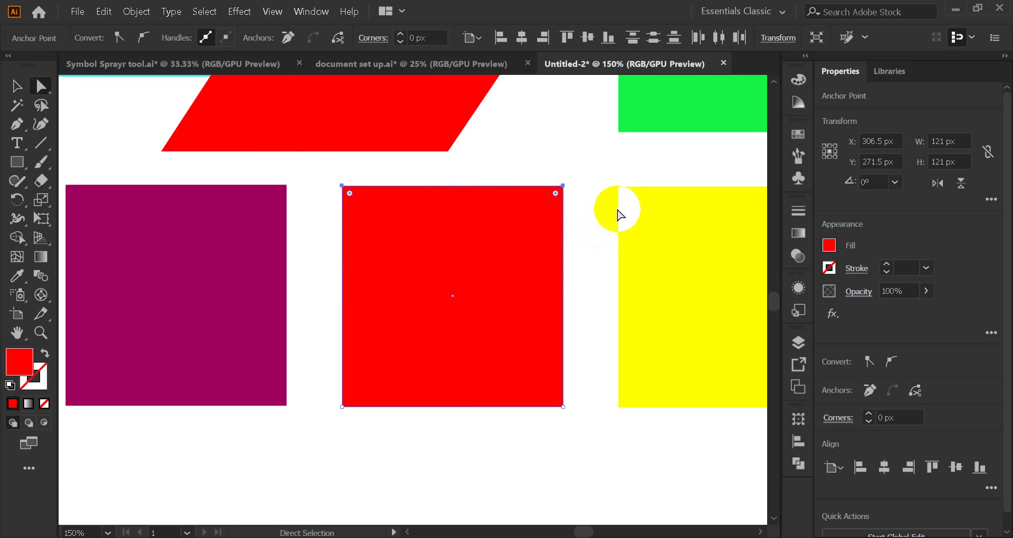
{"action": "left_click", "coordinate": [475, 271]}
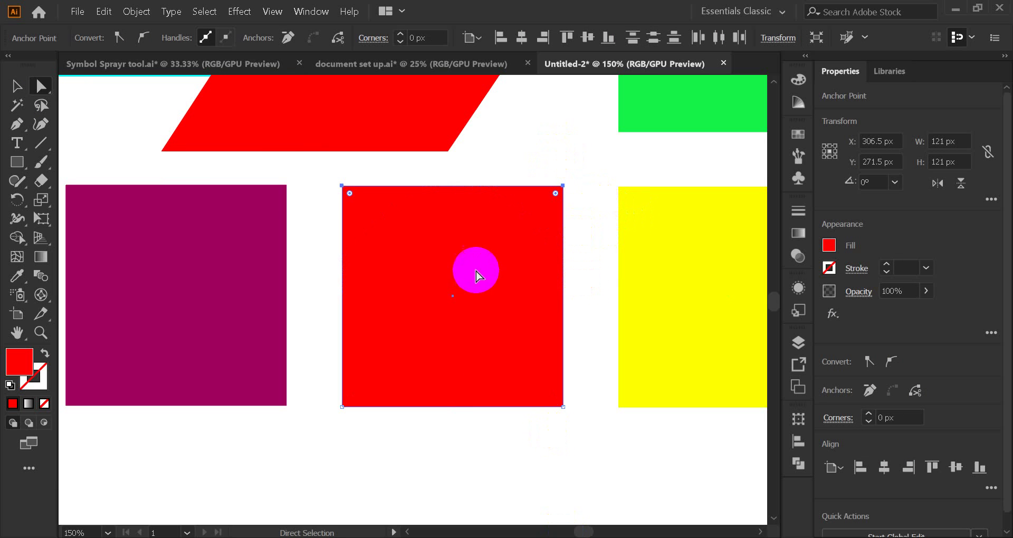
Step: Round only the red square's two right corners to 60.5 px with Direct Selection, and deselect it
{"action": "left_click_drag", "start_coordinate": [543, 167], "coordinate": [583, 445]}
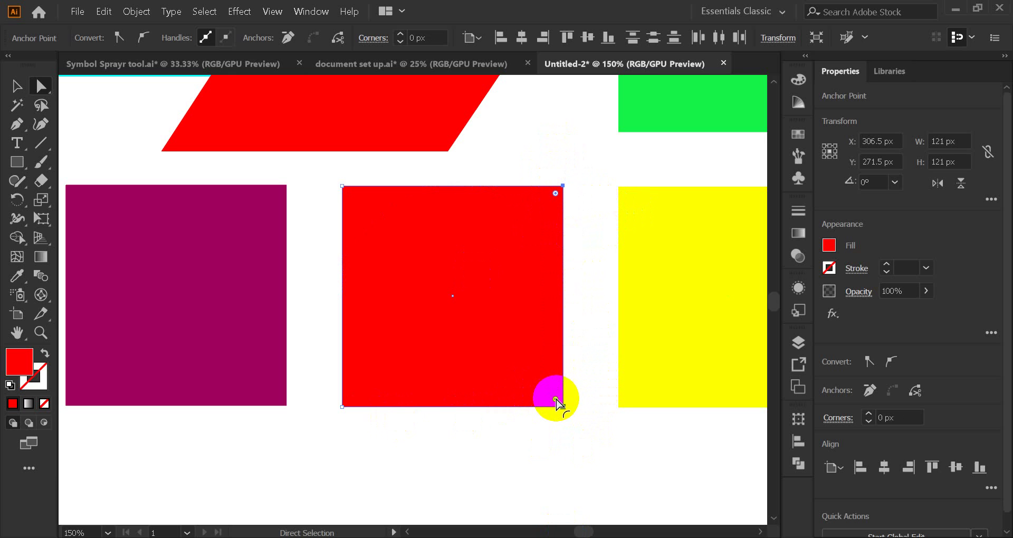
{"action": "left_click_drag", "start_coordinate": [557, 402], "coordinate": [335, 259]}
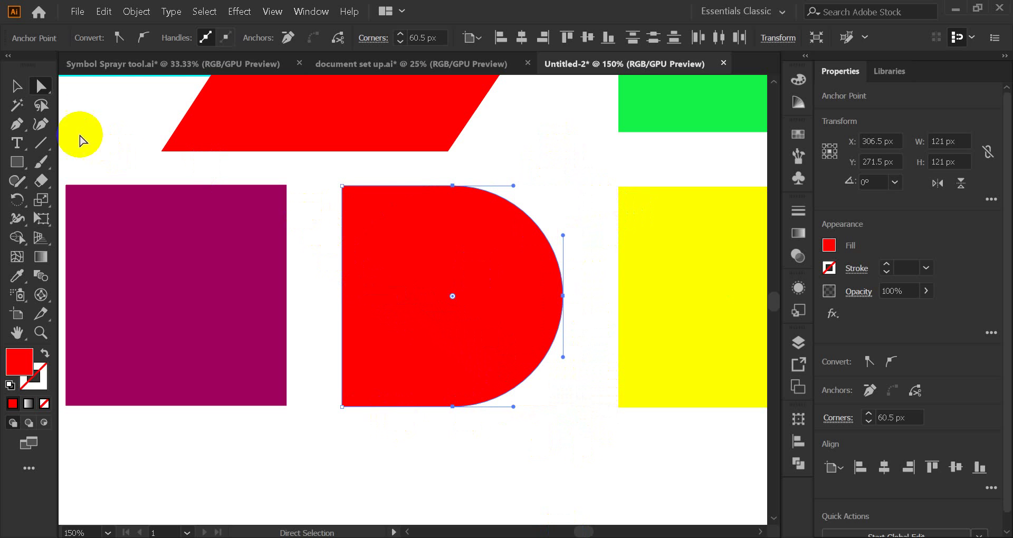
{"action": "left_click", "coordinate": [570, 227]}
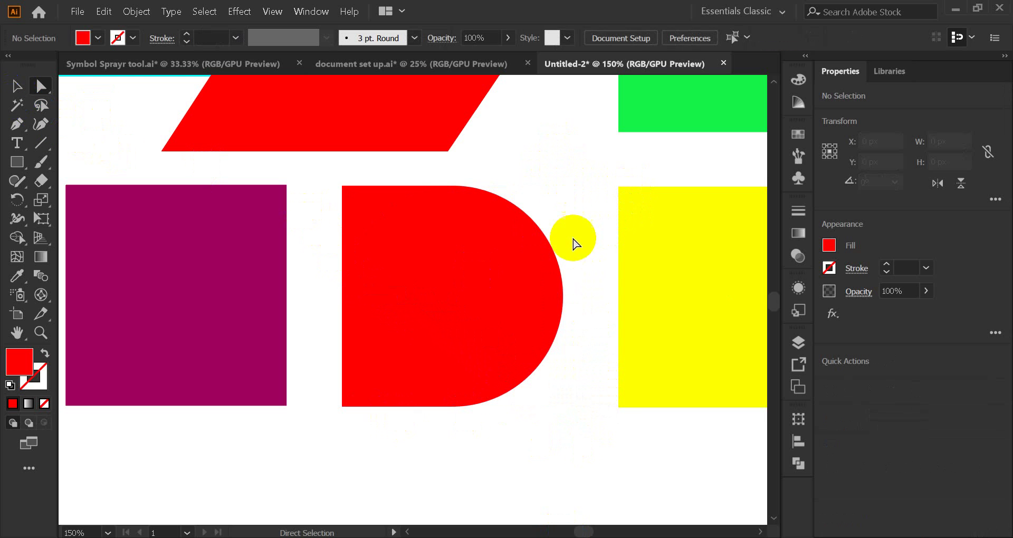
{"action": "left_click", "coordinate": [499, 359]}
{"action": "left_click", "coordinate": [565, 204]}
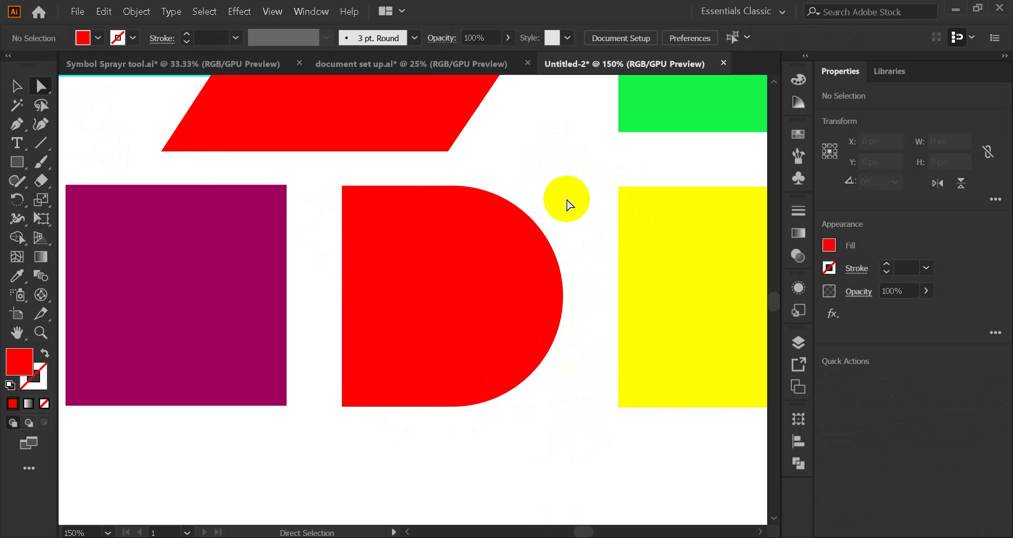
Step: Widen the red D shape to about 152 px by moving its two left anchors to the purple square's edge, and deselect it
{"action": "left_click_drag", "start_coordinate": [319, 178], "coordinate": [369, 428]}
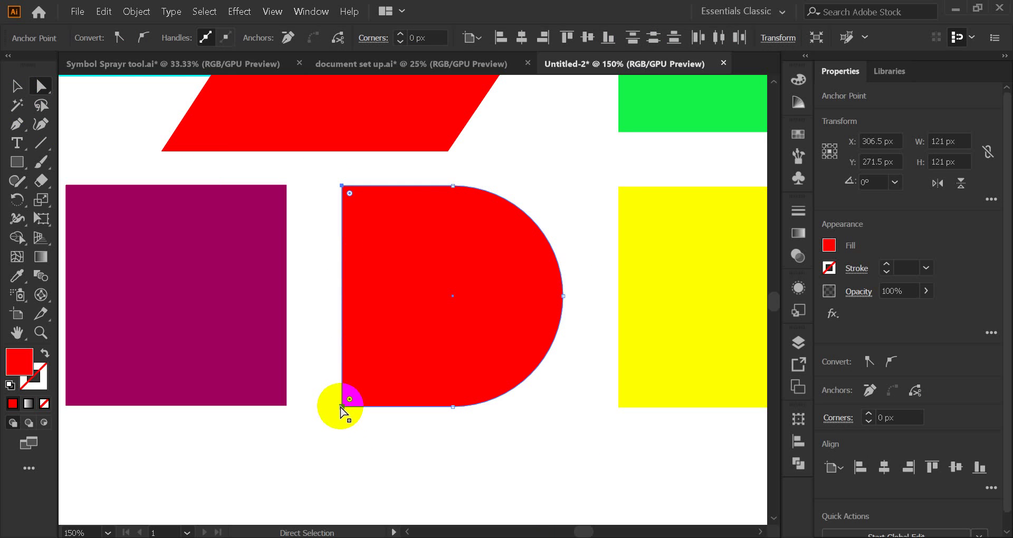
{"action": "left_click_drag", "start_coordinate": [341, 406], "coordinate": [287, 407]}
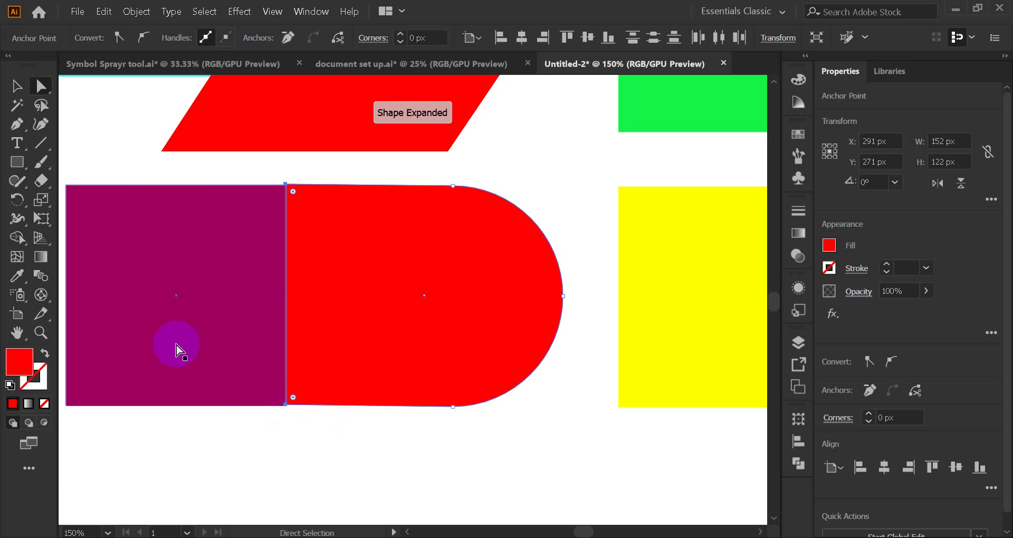
{"action": "left_click", "coordinate": [17, 86]}
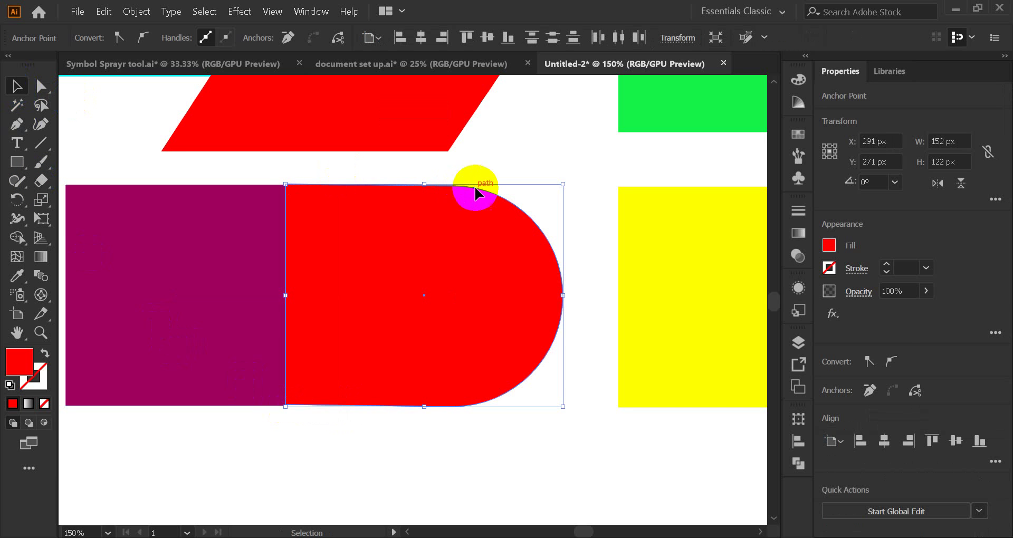
{"action": "left_click", "coordinate": [524, 178]}
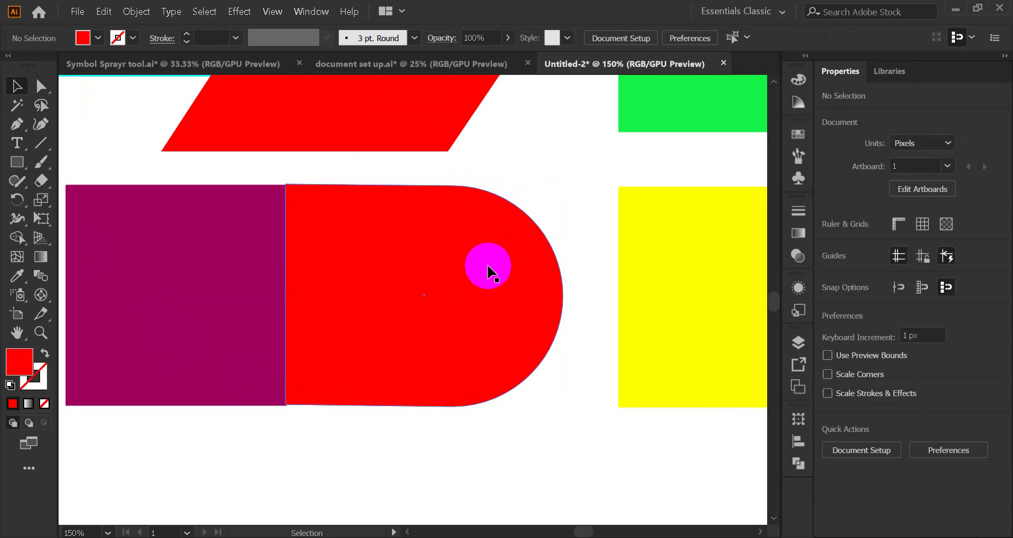
Step: Undo the red D shape's widening and deselect it
{"action": "key", "text": "ctrl+z"}
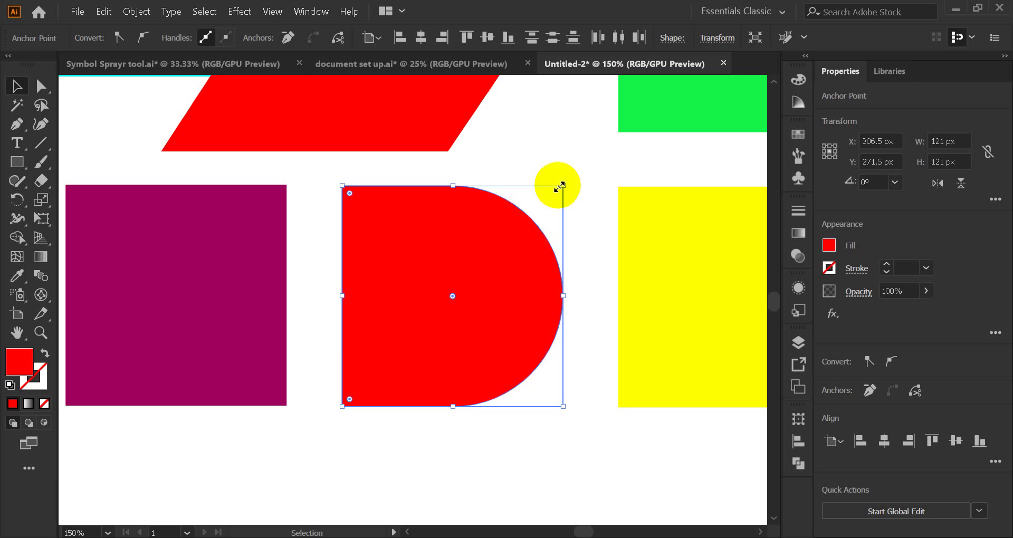
{"action": "scroll", "coordinate": [554, 178], "scroll_direction": "down", "scroll_amount": 3}
{"action": "scroll", "coordinate": [563, 249], "scroll_direction": "up", "scroll_amount": 9}
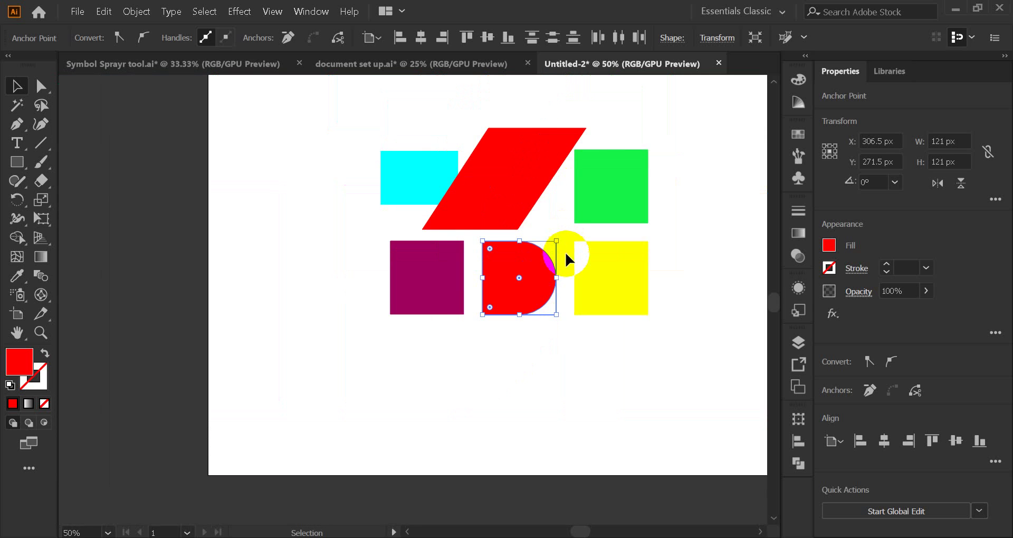
{"action": "left_click", "coordinate": [559, 269]}
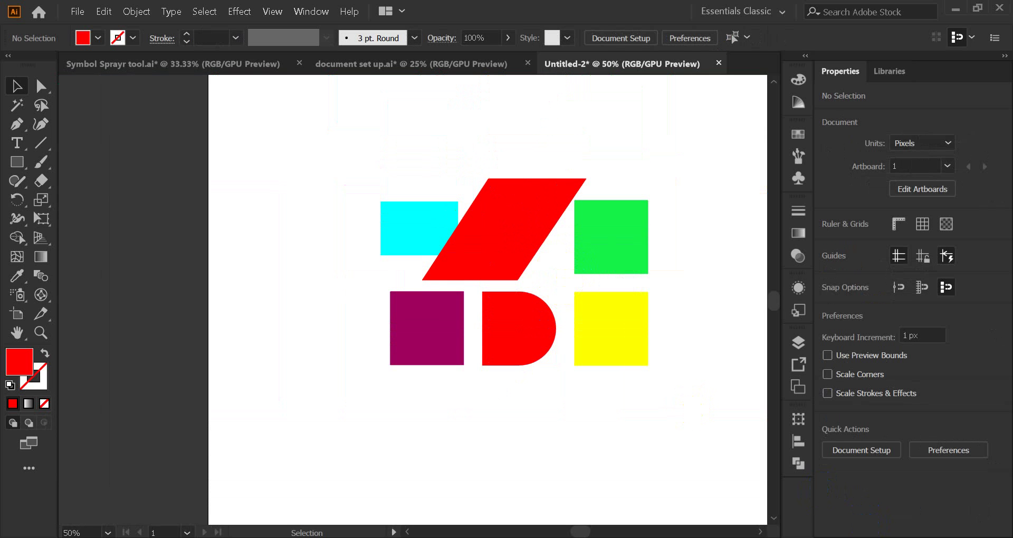